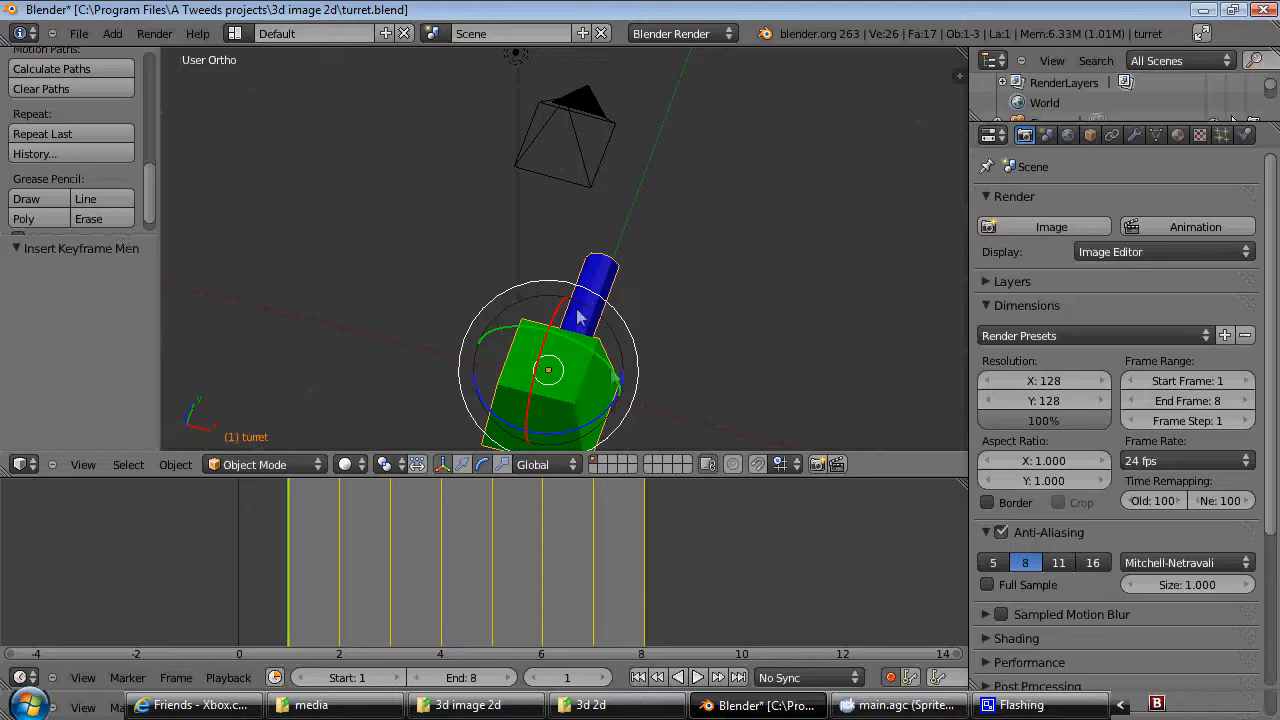
Step: Examine the green turret and its blue barrel from several angles
middle_click_drag(585, 354, 580, 442)
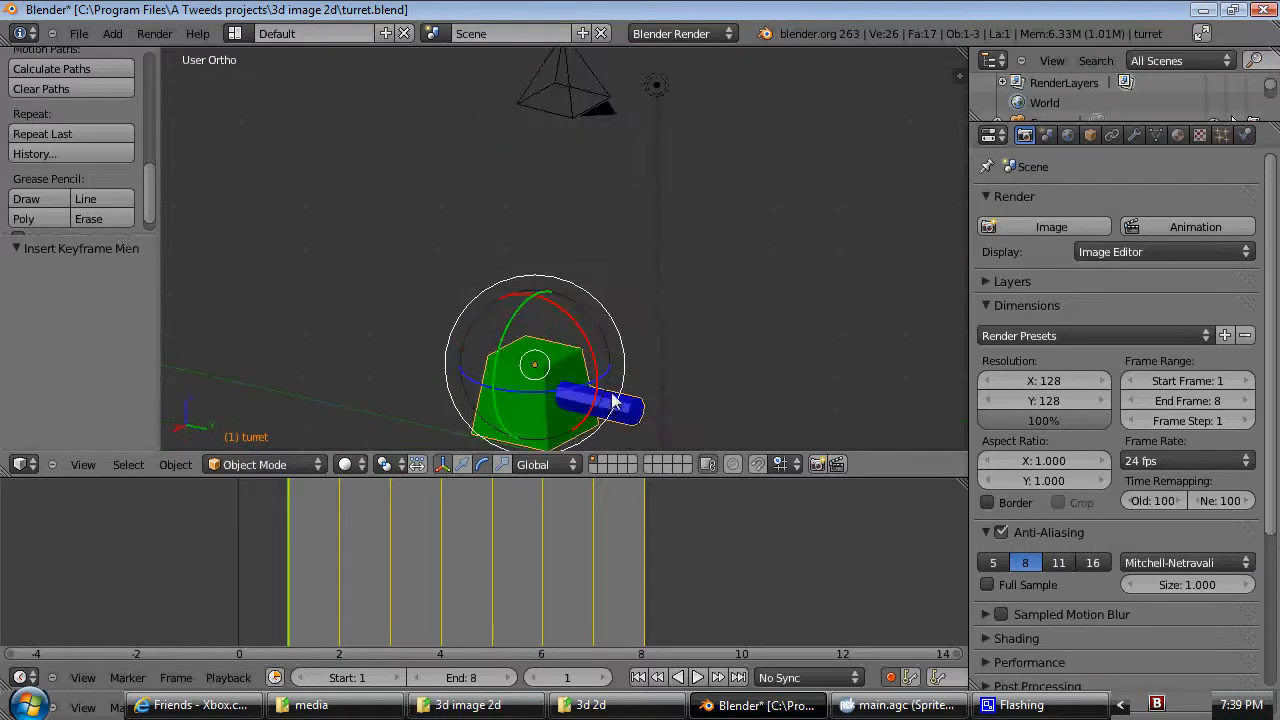
middle_click_drag(616, 403, 636, 432)
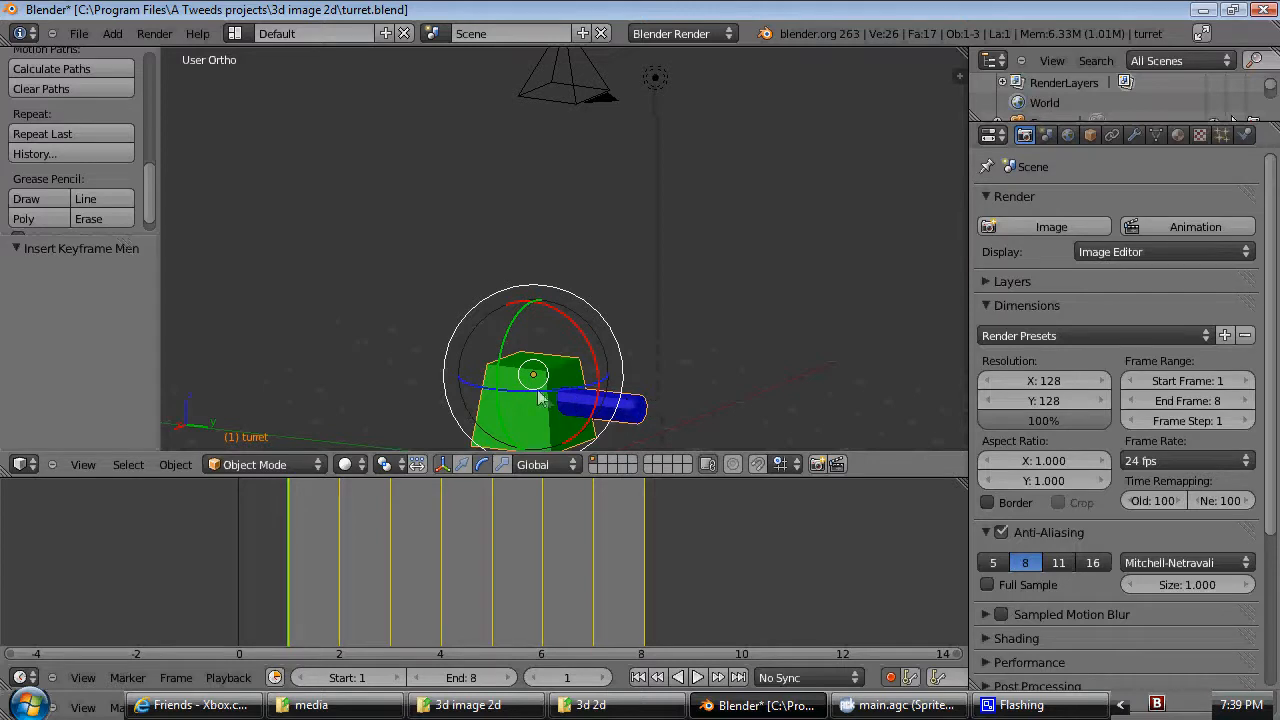
middle_click_drag(543, 371, 530, 353)
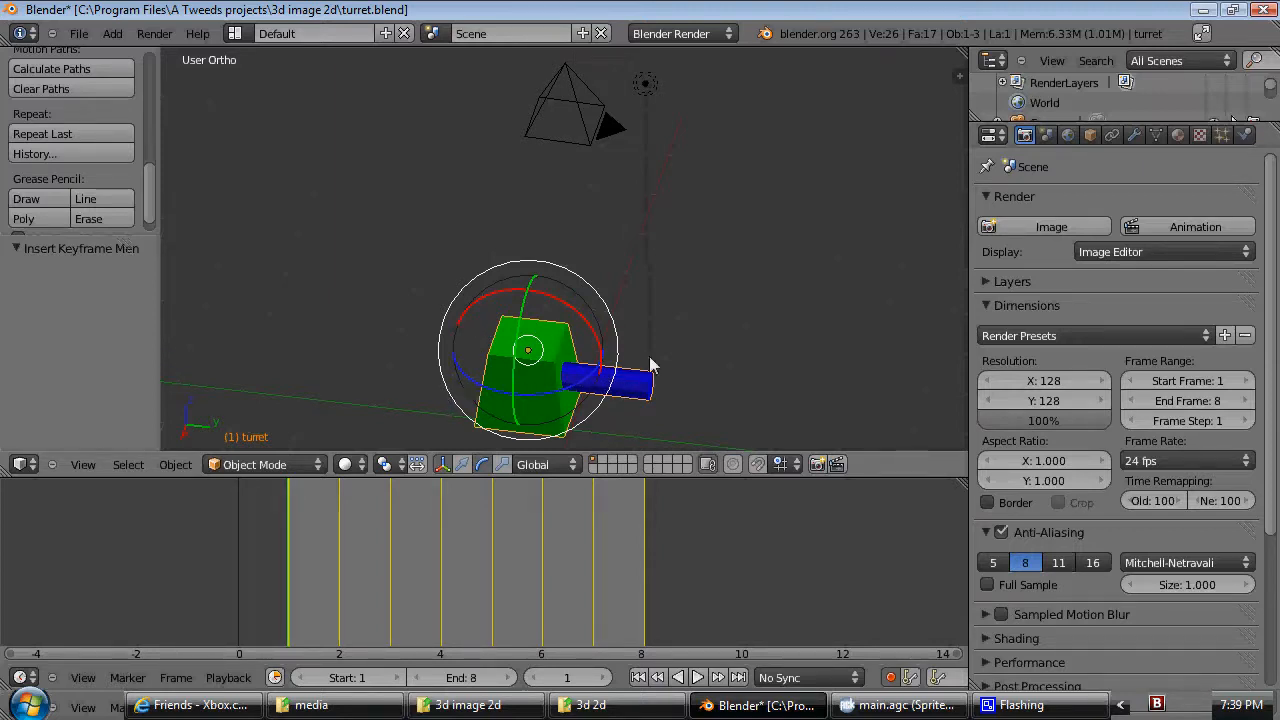
left_click(443, 464)
middle_click_drag(560, 366, 710, 412)
middle_click_drag(638, 300, 642, 328)
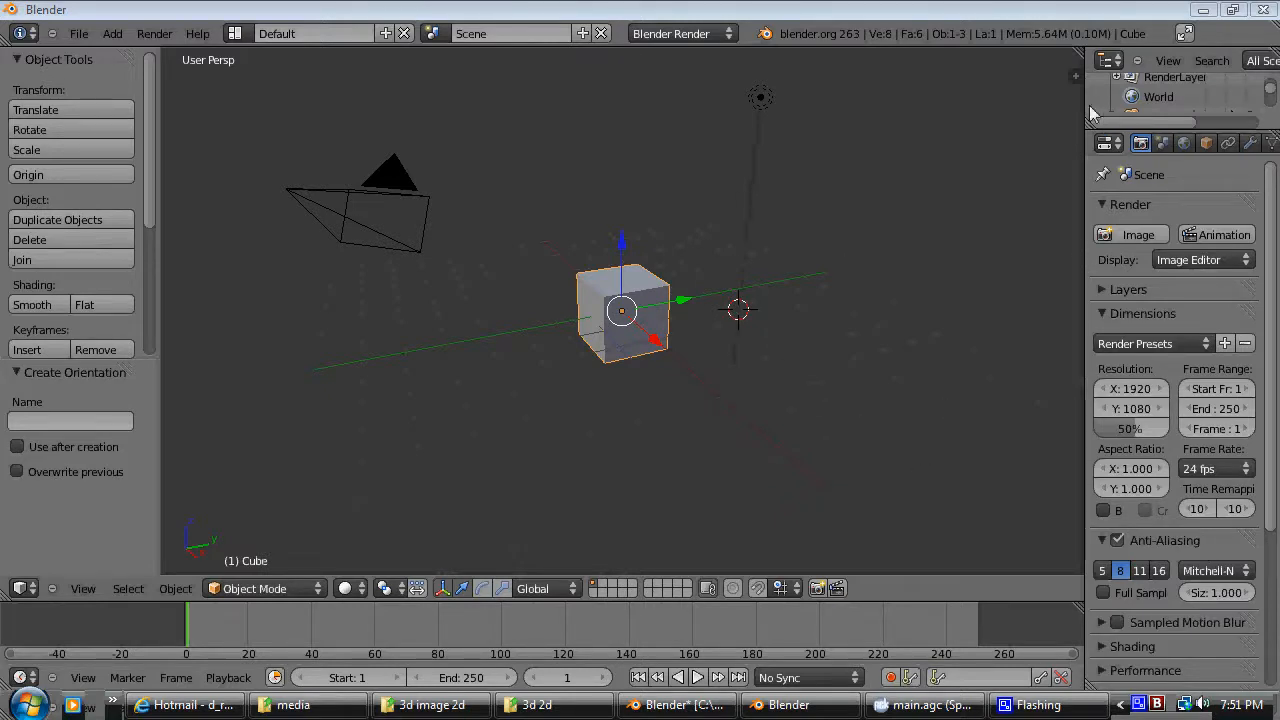
Step: Hide the tool shelf and the properties sidebar in the 3D view of the new scene
left_click_drag(1075, 77, 1024, 397)
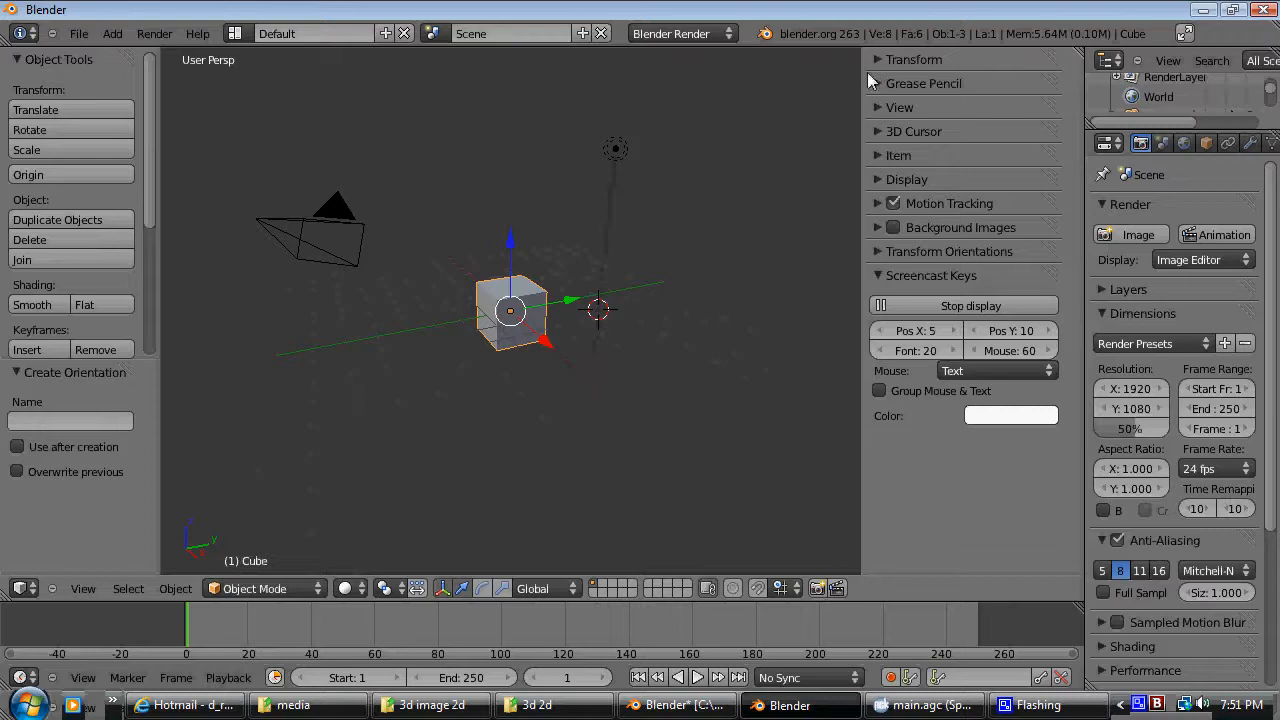
key("t")
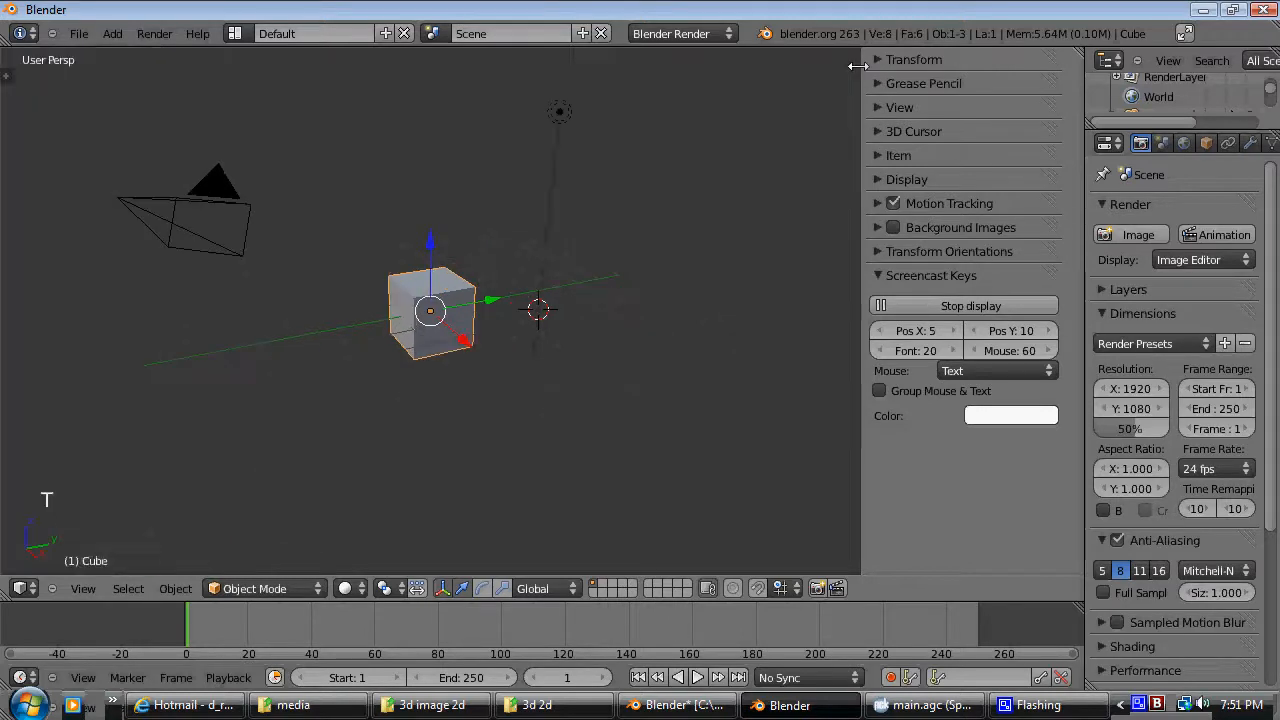
left_click(872, 84)
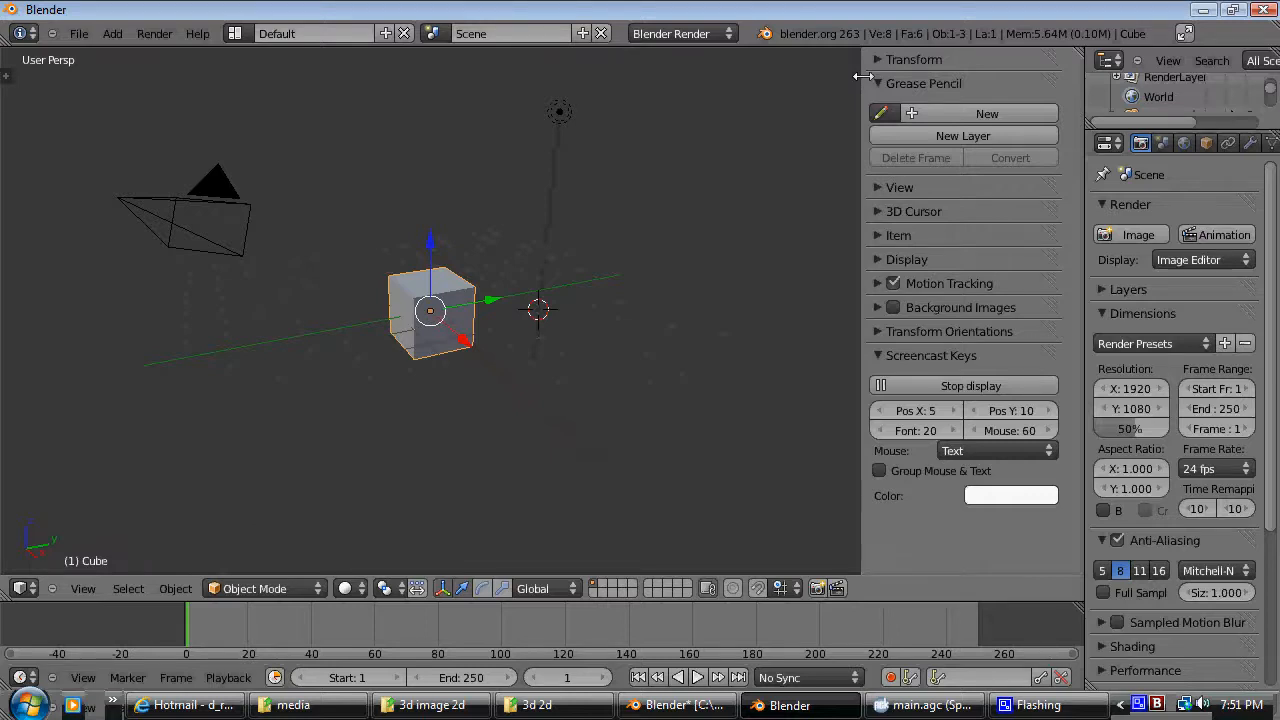
key("n")
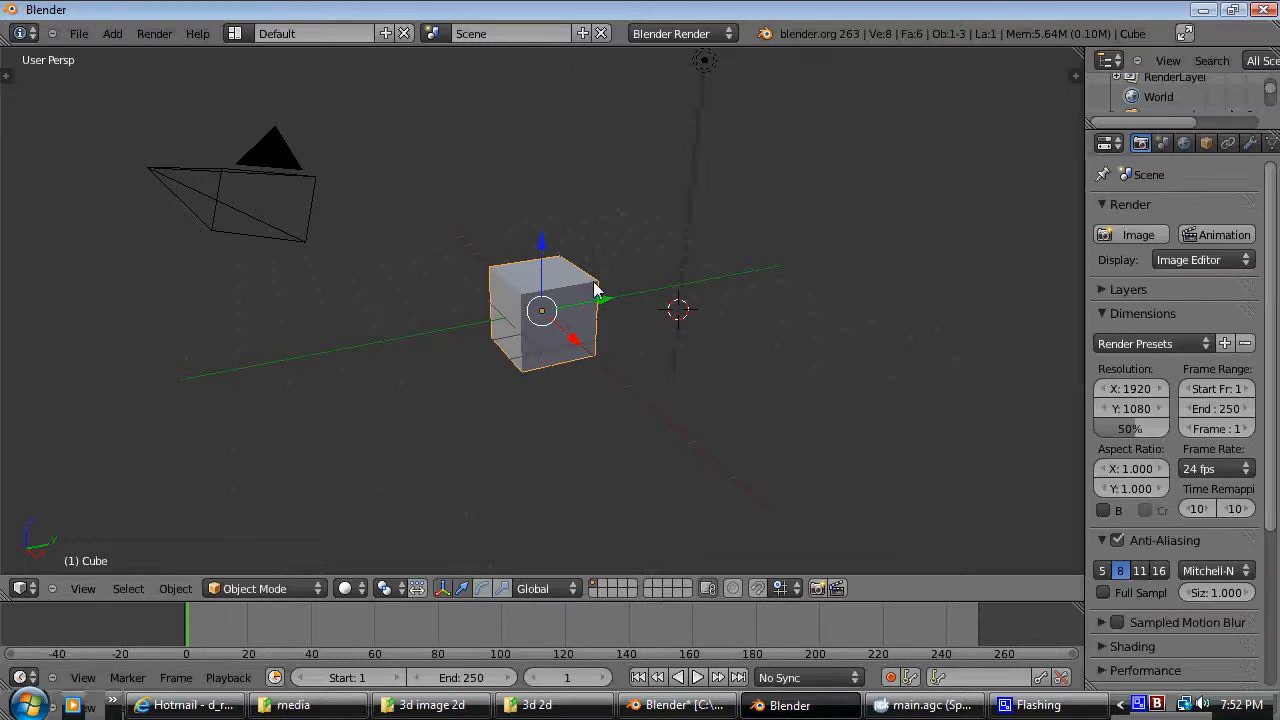
Step: Select the camera in top view, snap the 3D cursor to the scene center, and snap the camera to the cursor
key("KP_7")
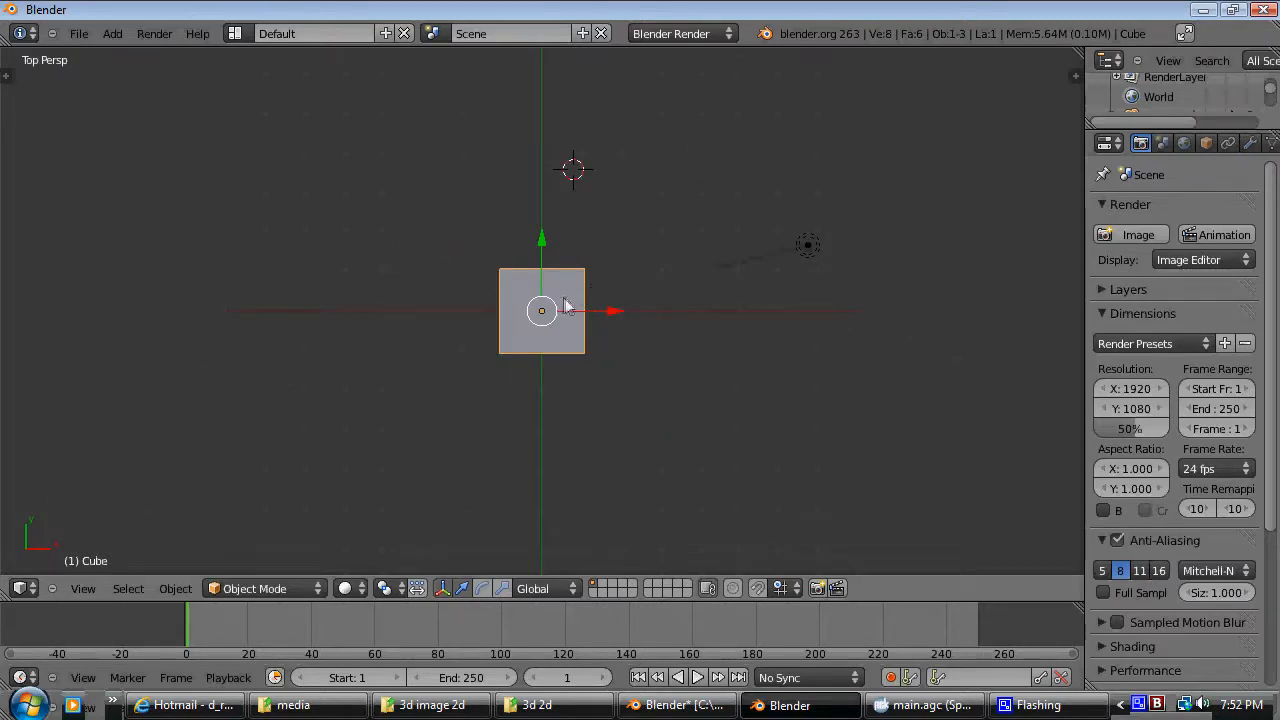
scroll(811, 292, "down", 2)
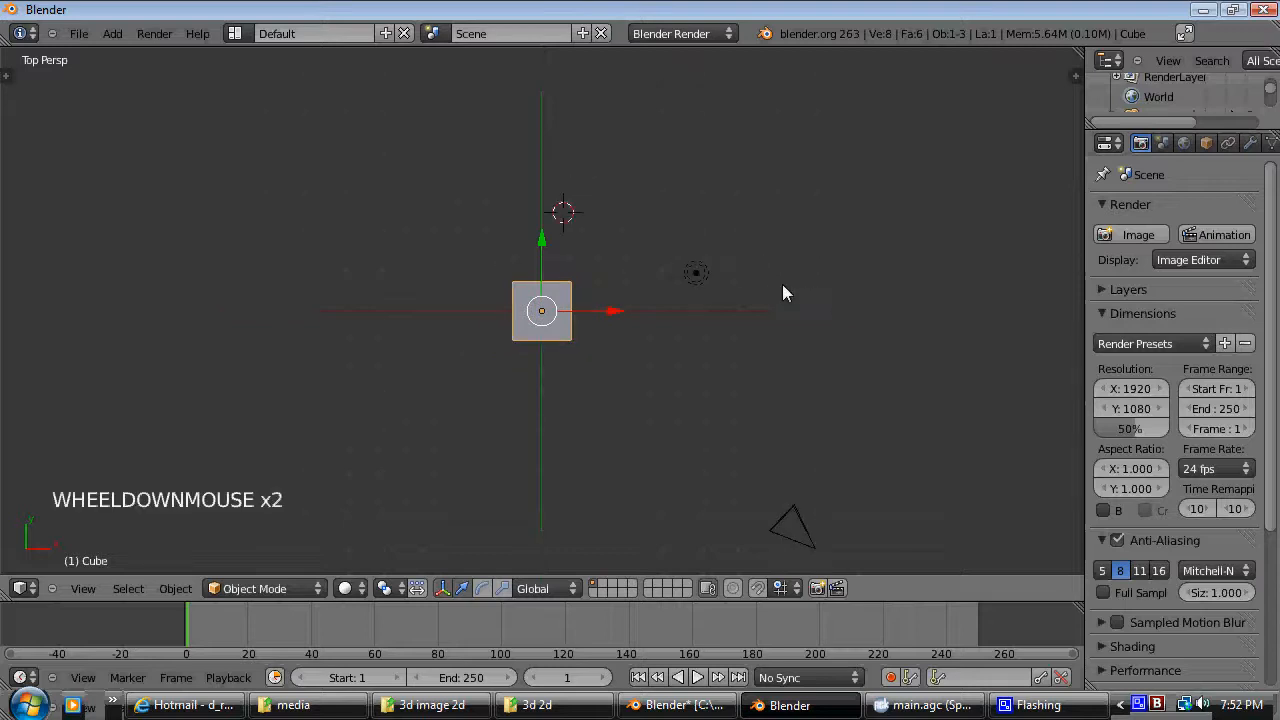
right_click(805, 540)
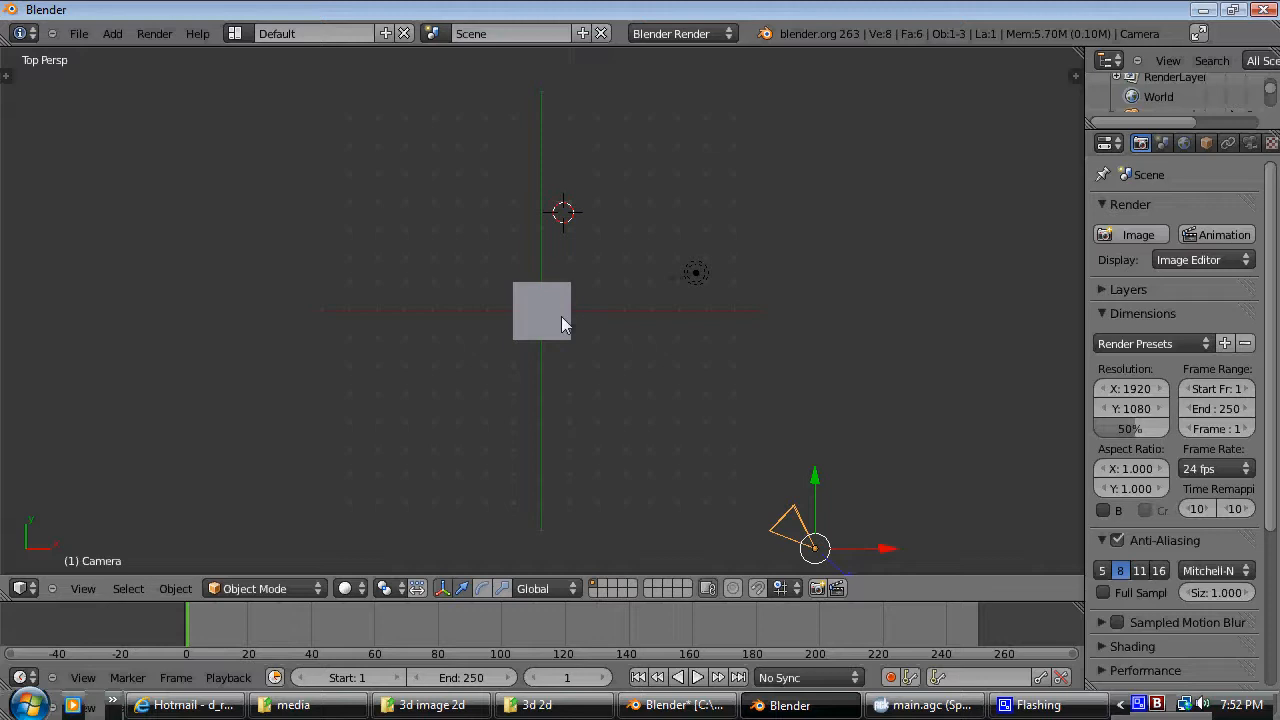
key("shift+s")
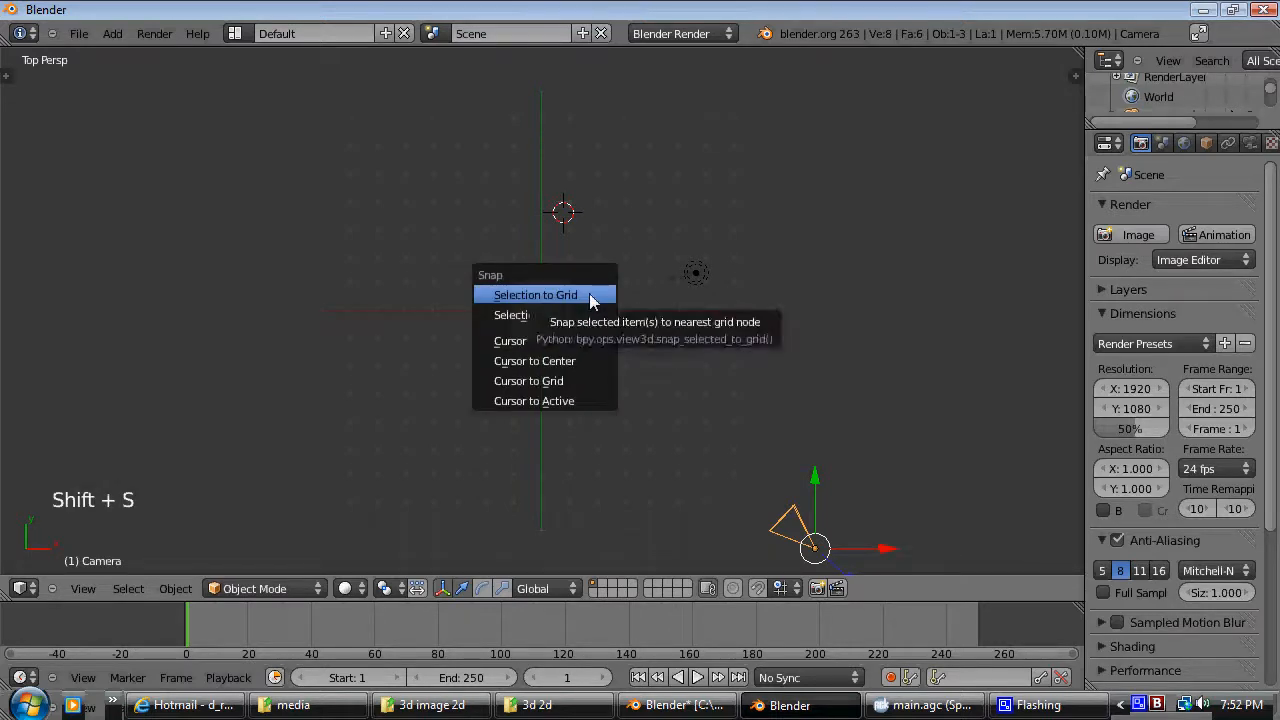
key("shift+s")
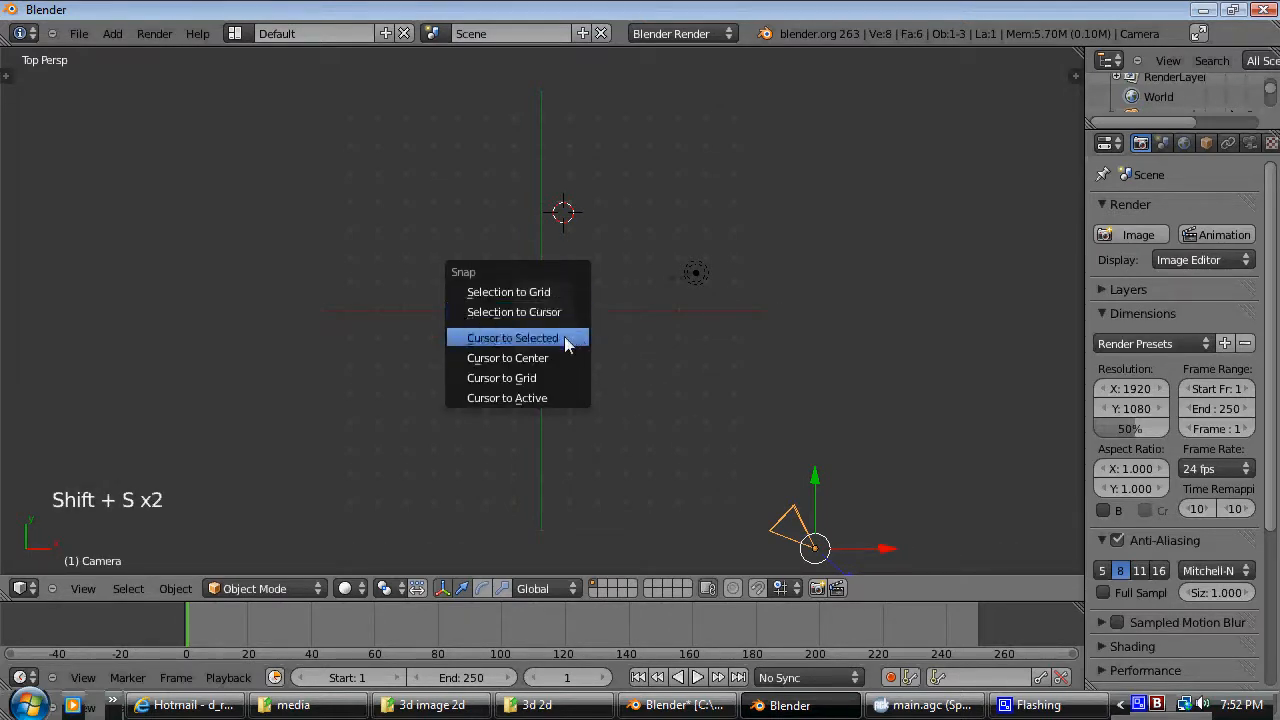
left_click(562, 358)
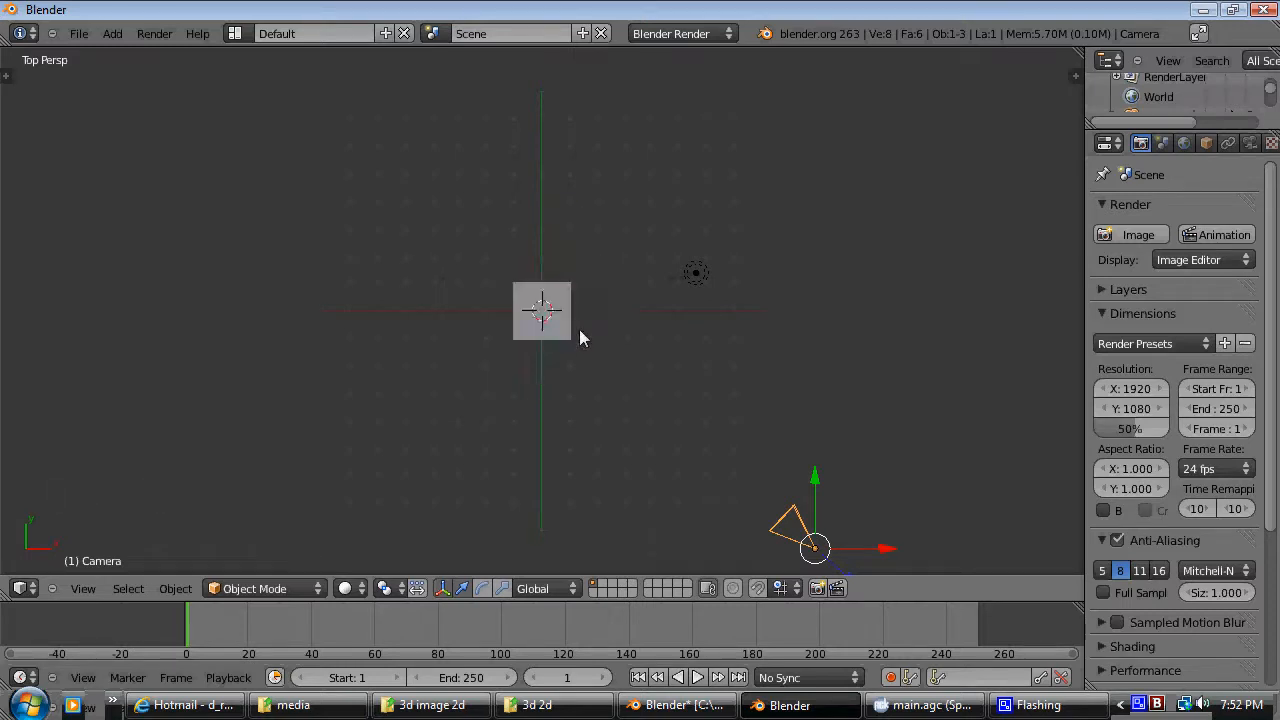
key("shift+s")
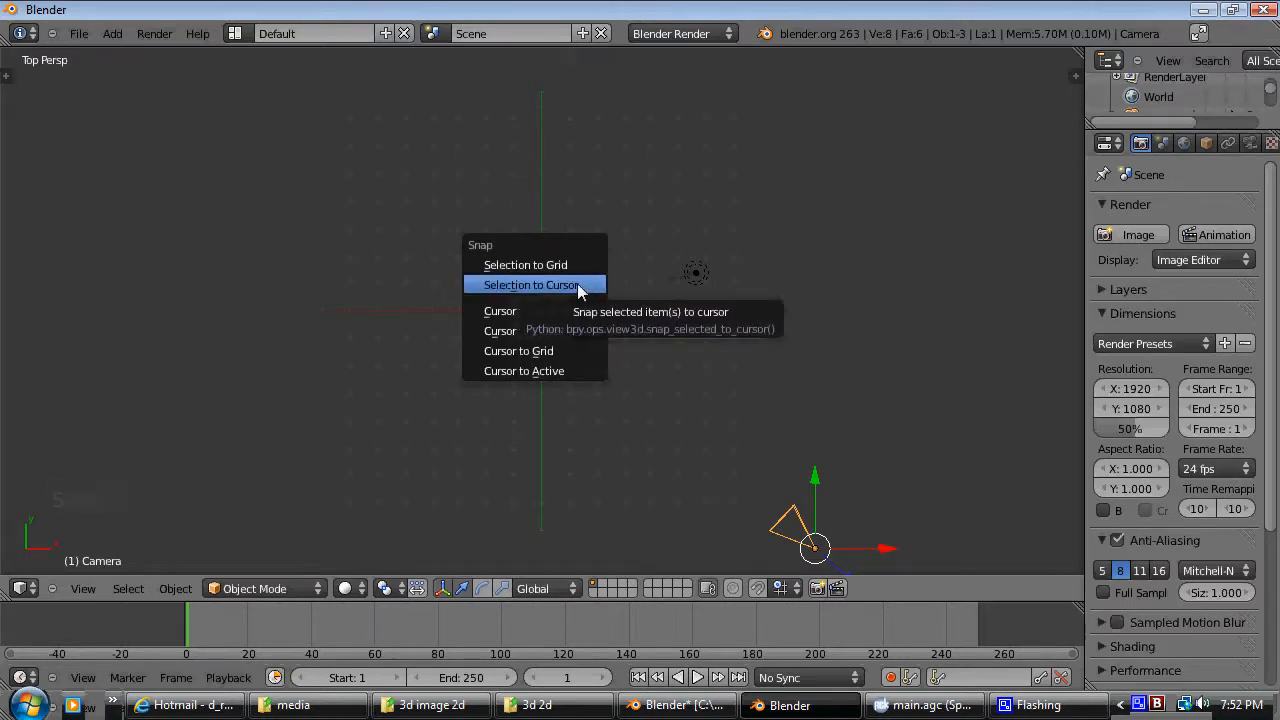
left_click(577, 287)
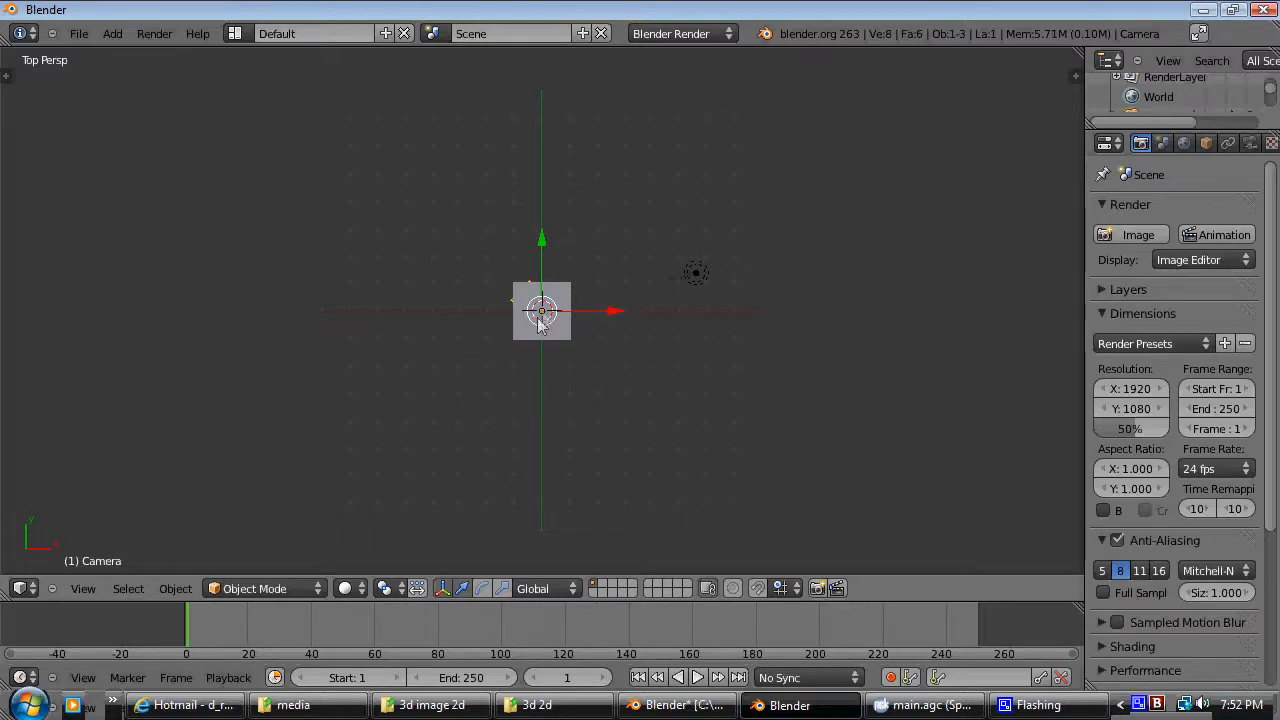
Step: Raise the camera along the Z axis until it sits above the cube
scroll(616, 366, "up", 2)
scroll(619, 360, "up", 1)
middle_click_drag(621, 357, 450, 230)
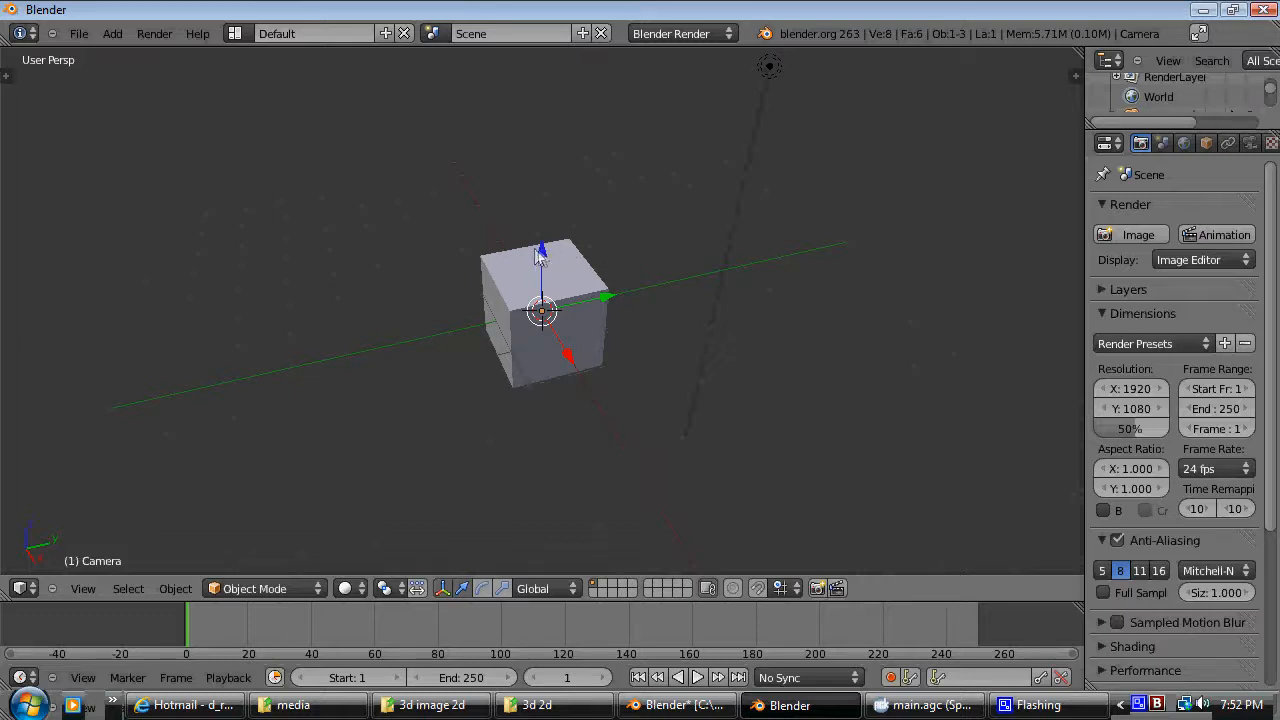
left_click_drag(543, 255, 563, 128)
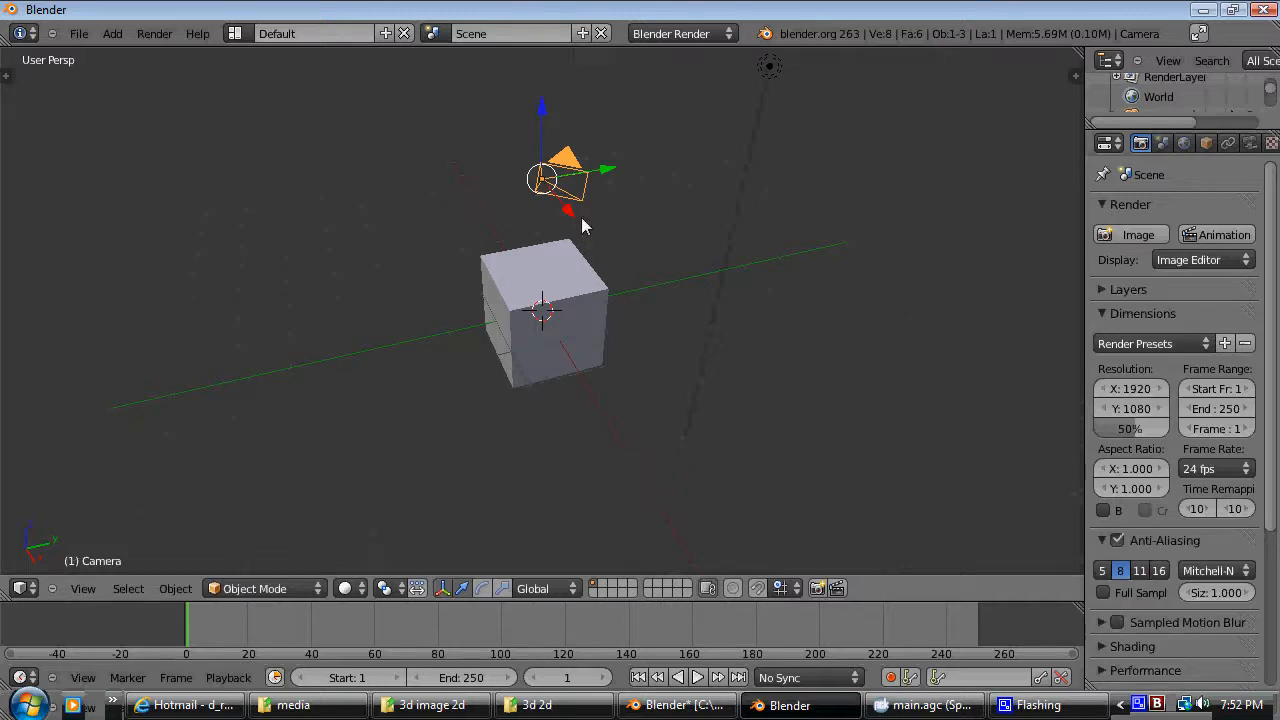
Step: Rotate the camera freely by about 45° above the cube to line it up with the Y axis
middle_click_drag(586, 231, 682, 243)
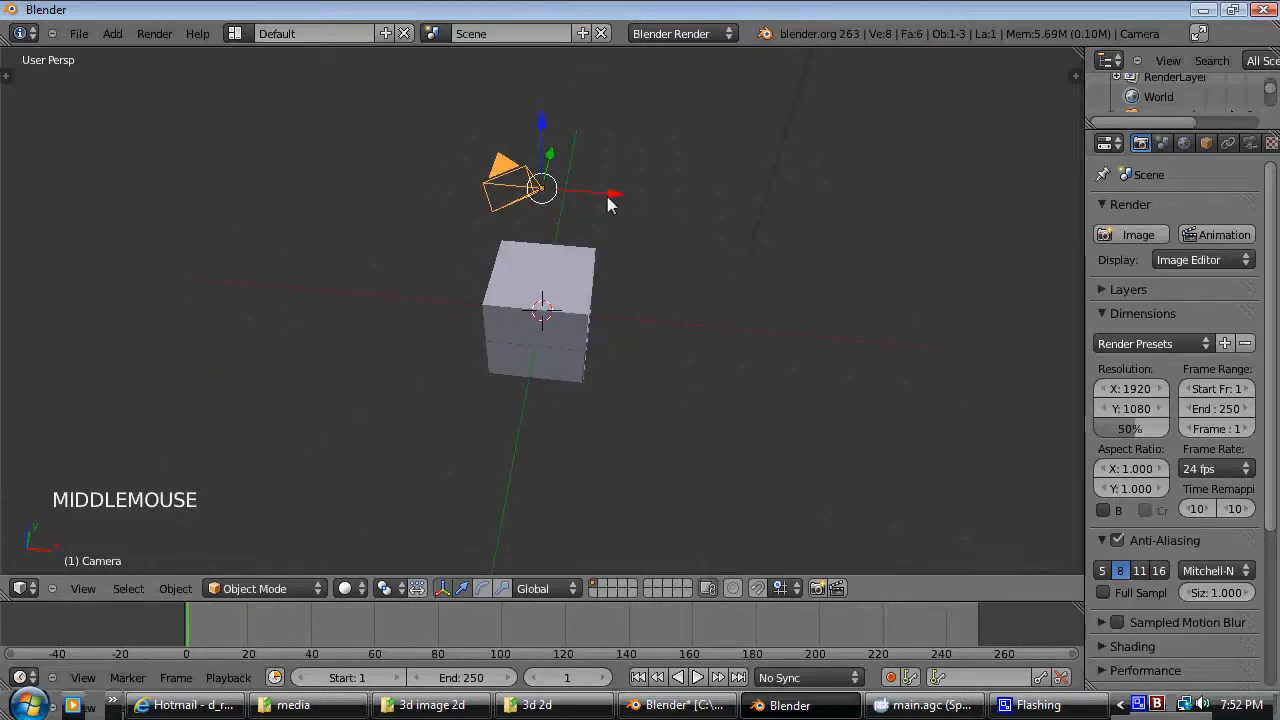
key("KP_7")
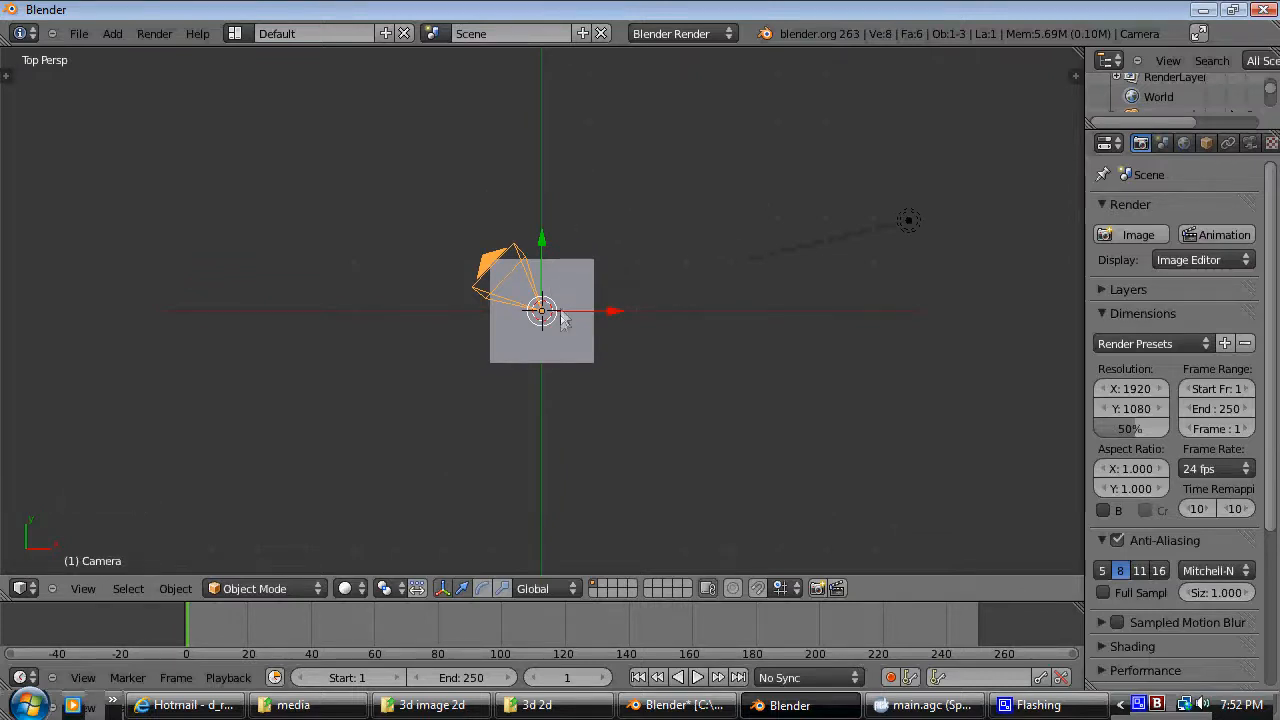
scroll(513, 261, "up", 1)
mouse_move(513, 261)
middle_mouse_down()
mouse_move(694, 214)
mouse_move(521, 193)
mouse_move(543, 311)
mouse_move(403, 303)
middle_mouse_up()
key("r")
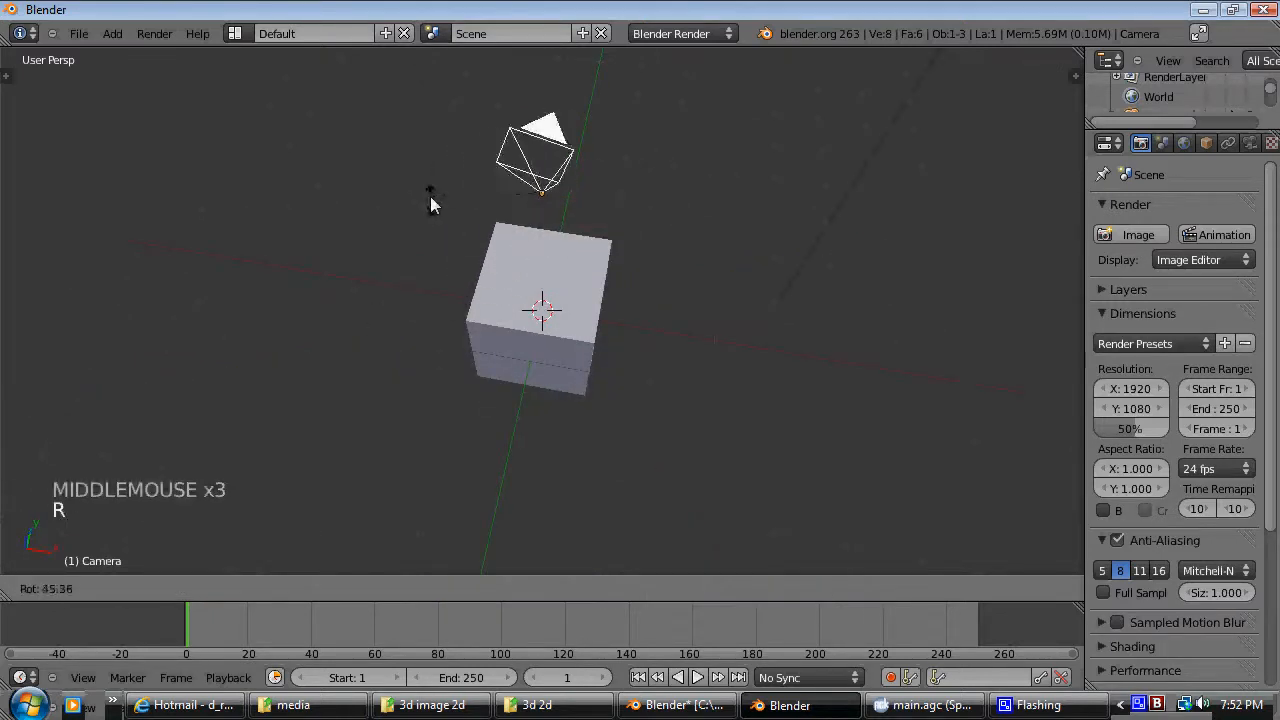
left_click(442, 190)
Step: Use the rotation manipulator to straighten the camera and tilt it to point straight down at the cube
scroll(442, 190, "down", 1)
middle_click_drag(442, 190, 476, 263)
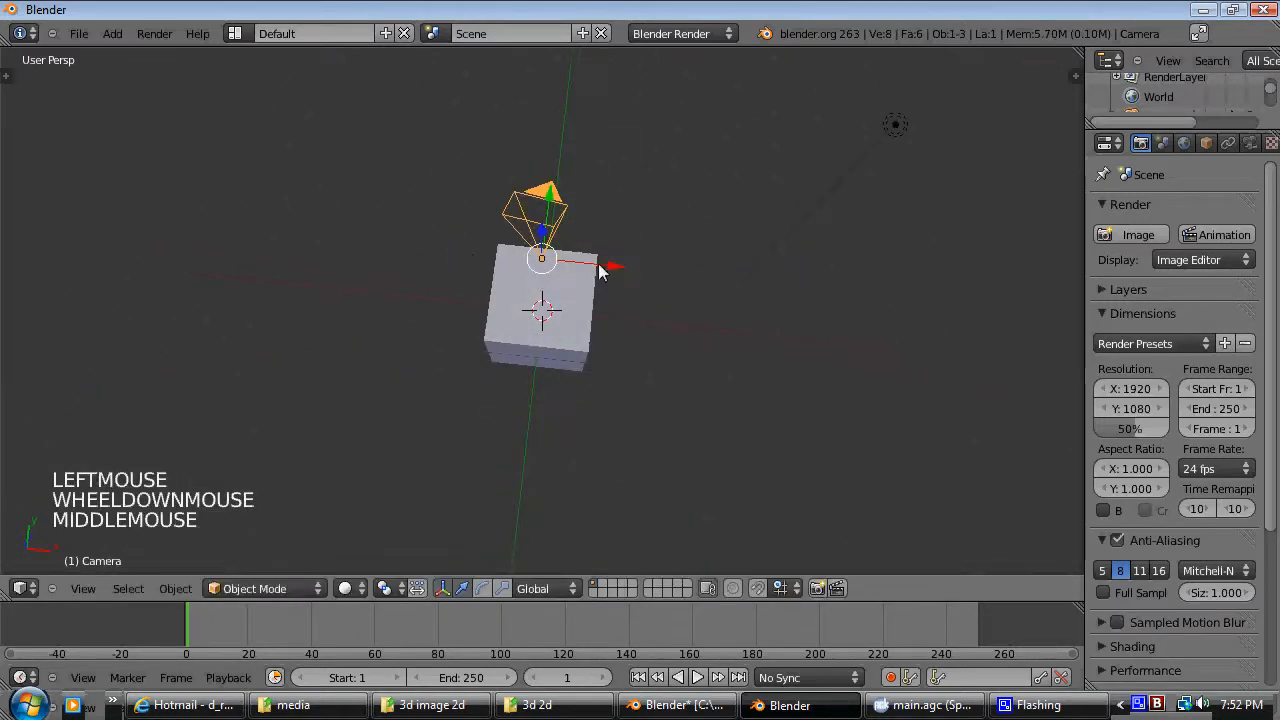
left_click(481, 589)
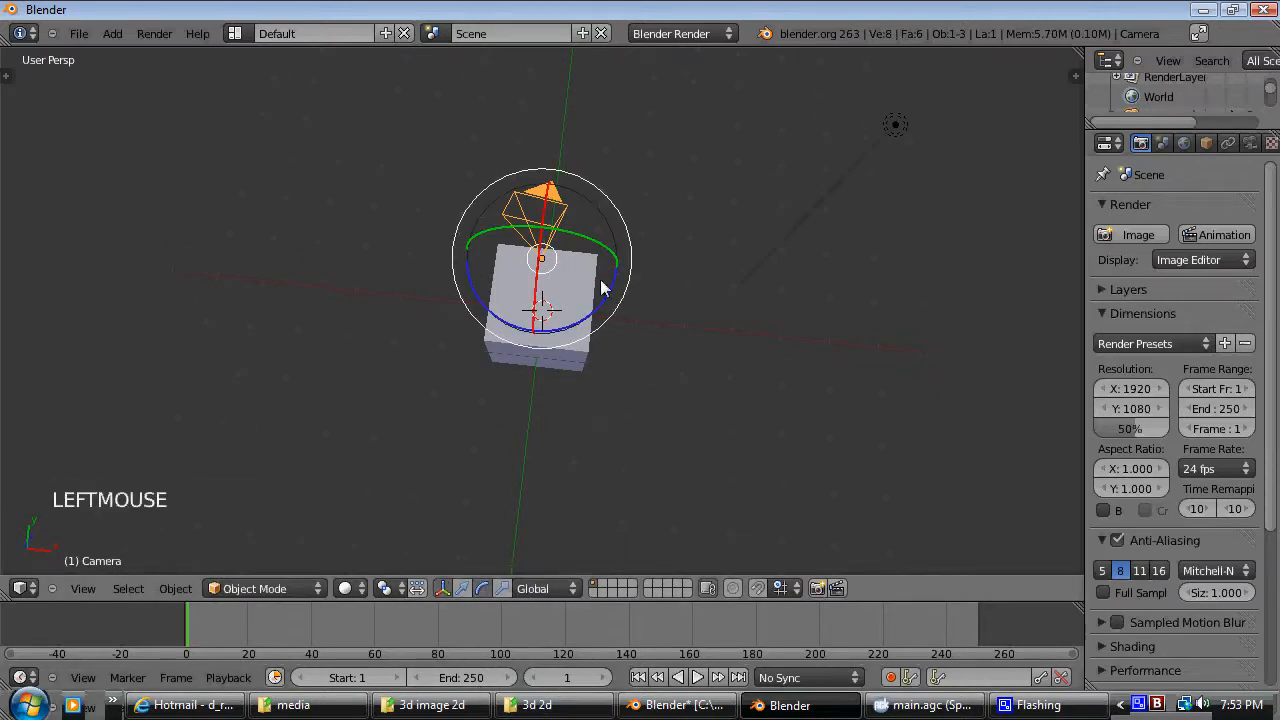
key("KP_7")
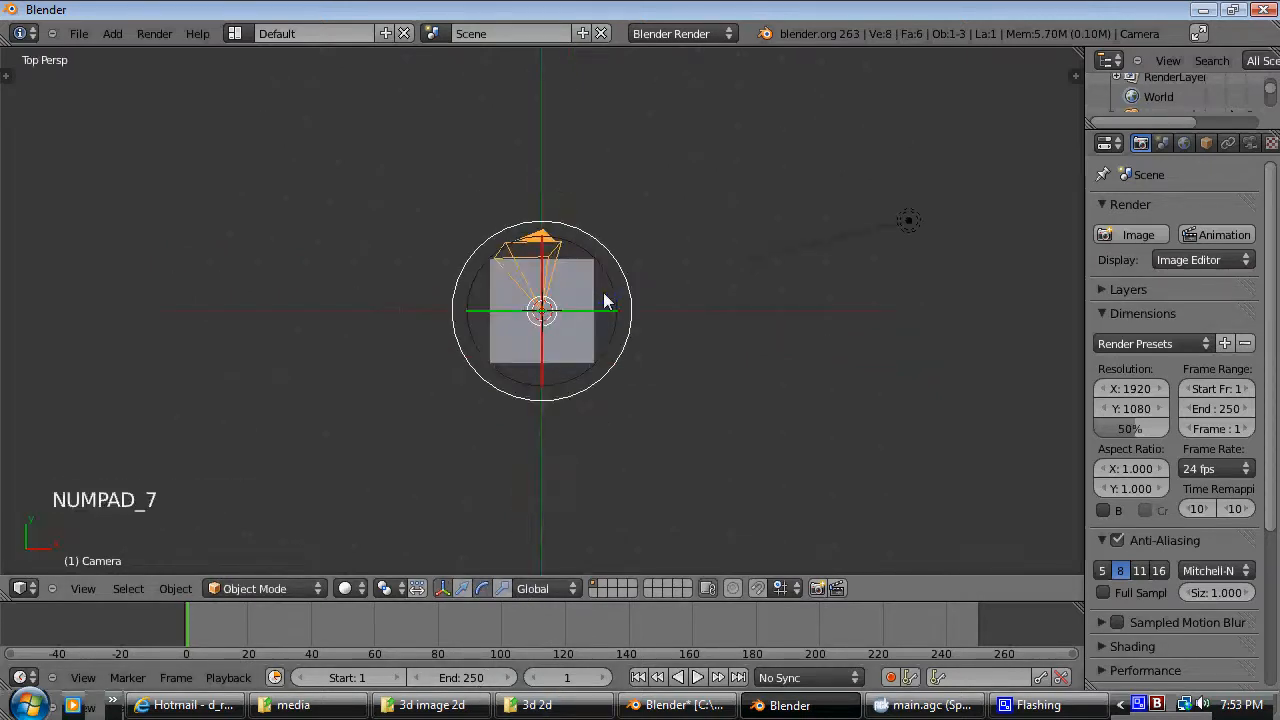
scroll(586, 309, "up", 1)
middle_click_drag(586, 309, 597, 282)
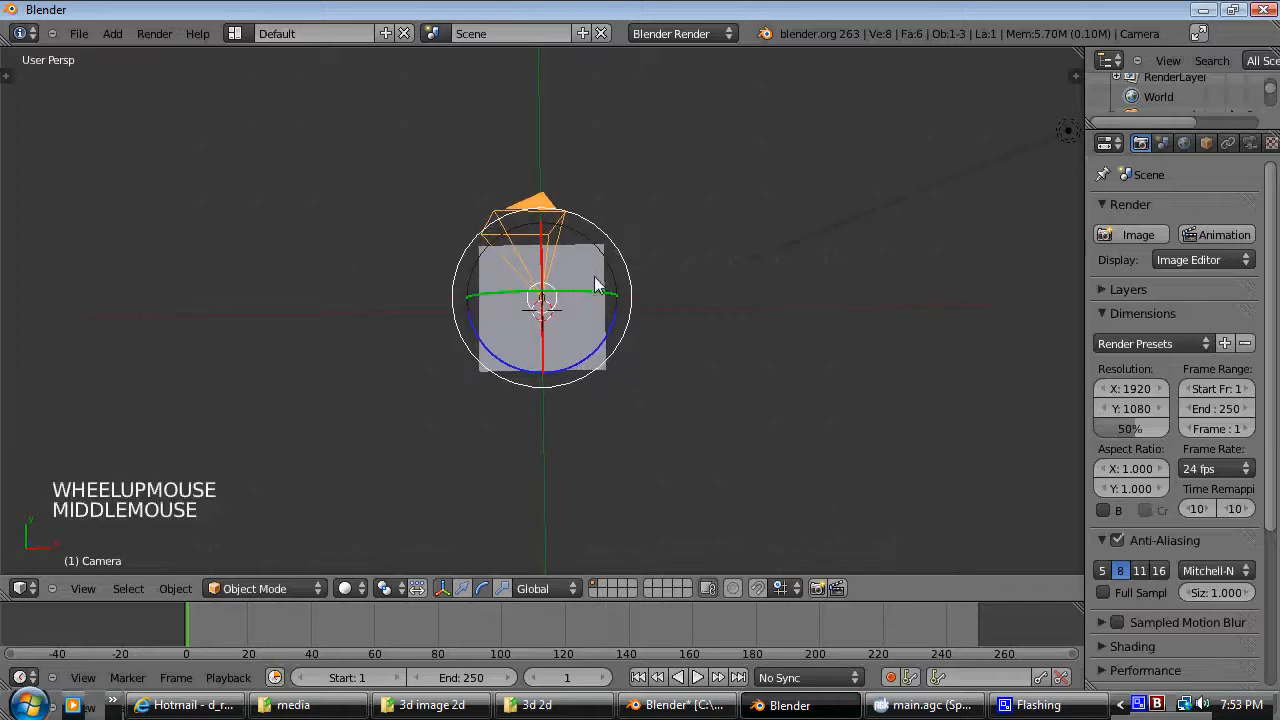
mouse_move(597, 362)
left_mouse_down()
mouse_move(571, 343)
mouse_move(585, 352)
left_mouse_up()
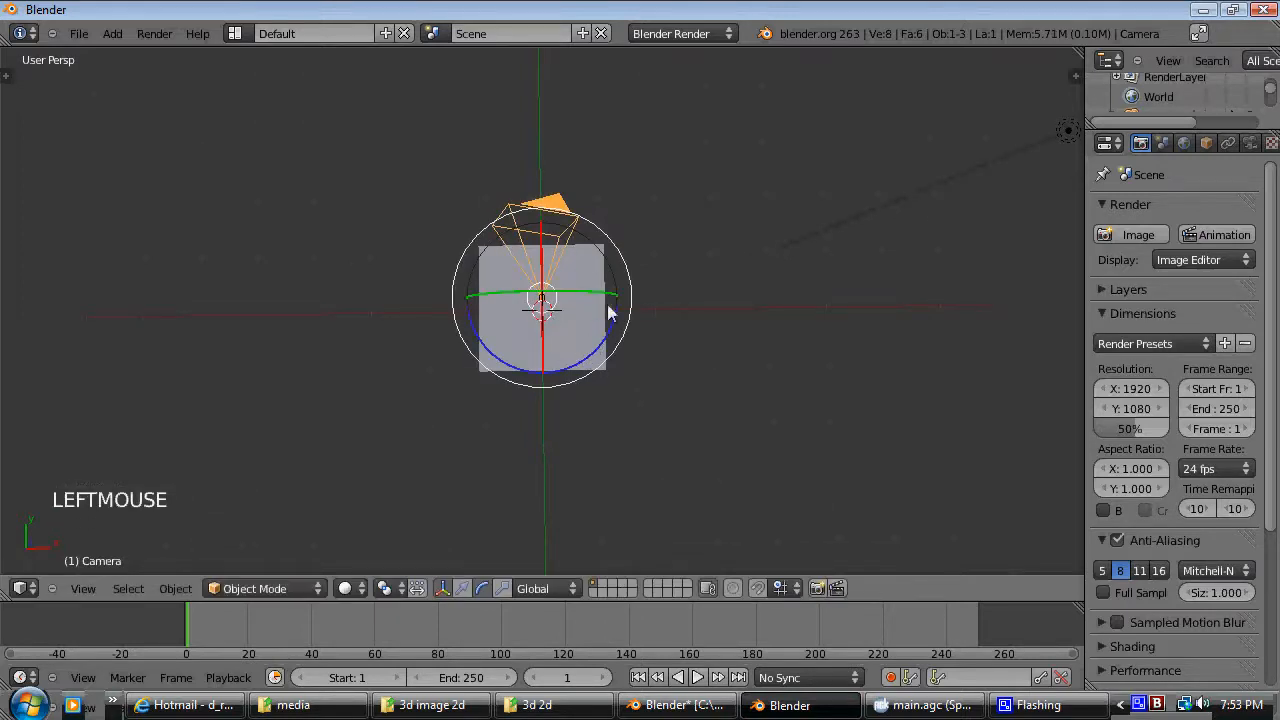
left_click_drag(608, 294, 469, 355)
left_click_drag(608, 320, 610, 330)
left_click_drag(549, 265, 600, 328)
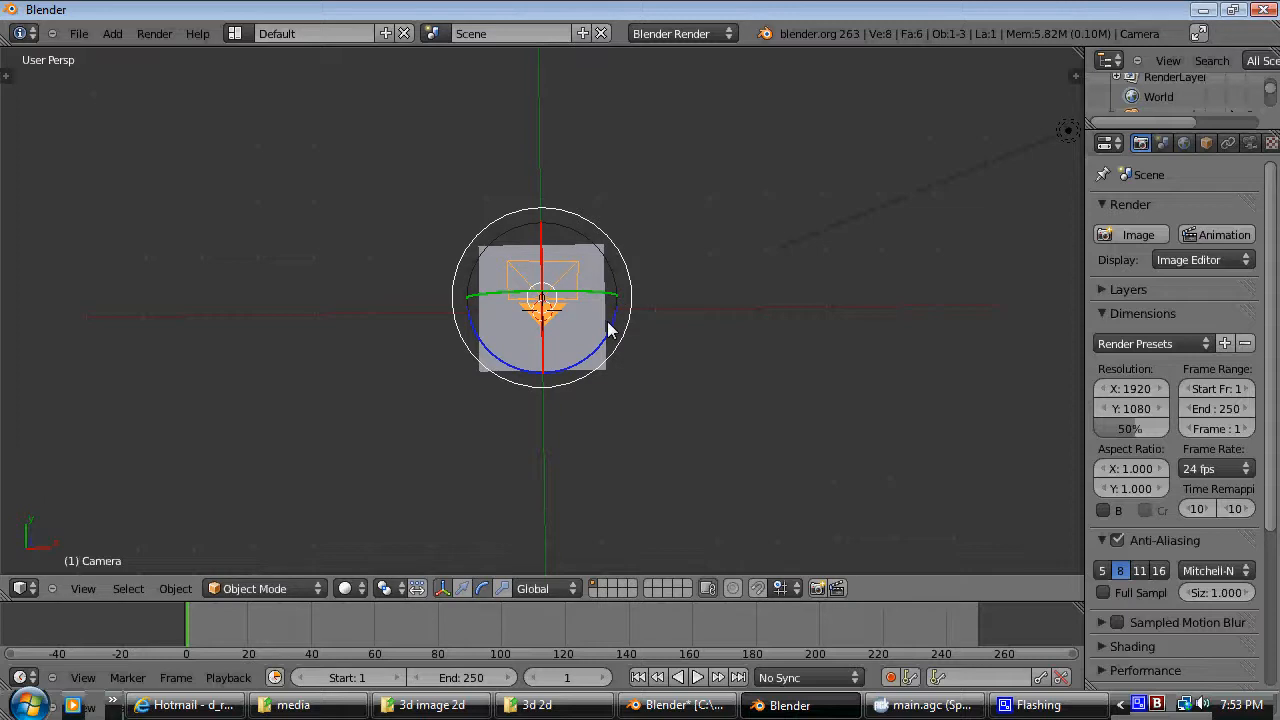
Step: Rotate the camera half a turn around the global Z axis
key("r")
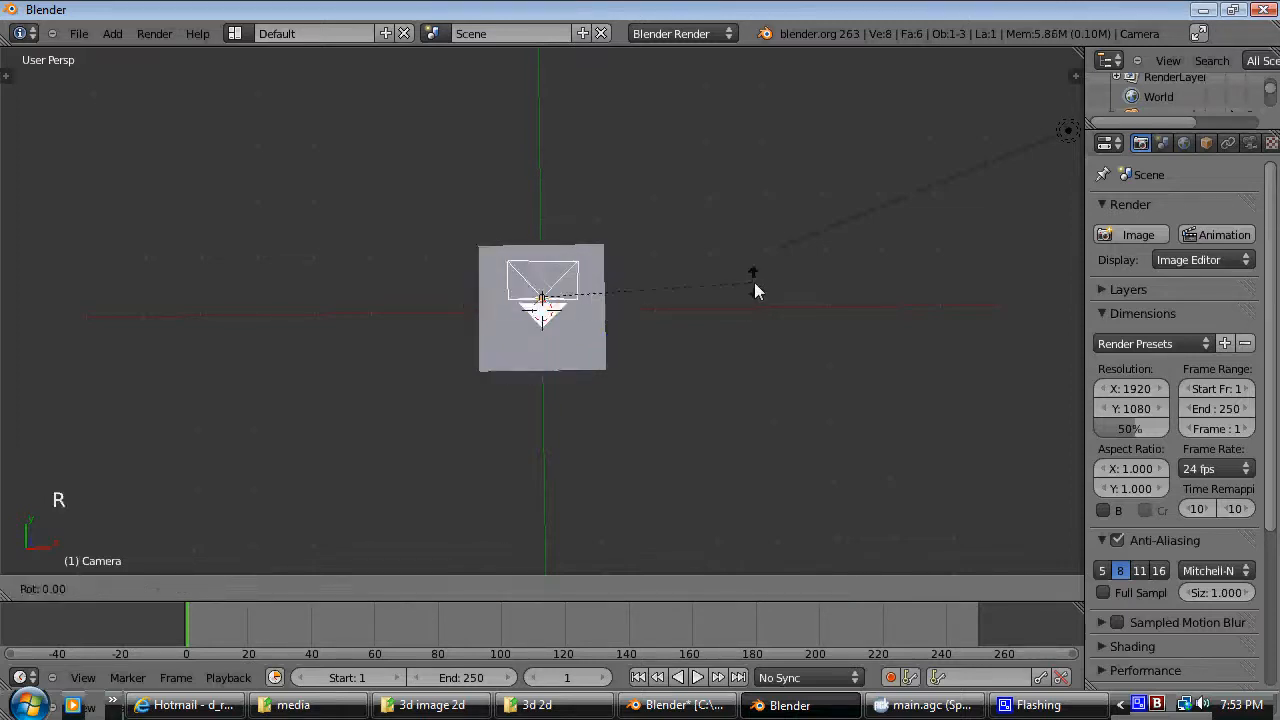
key("z")
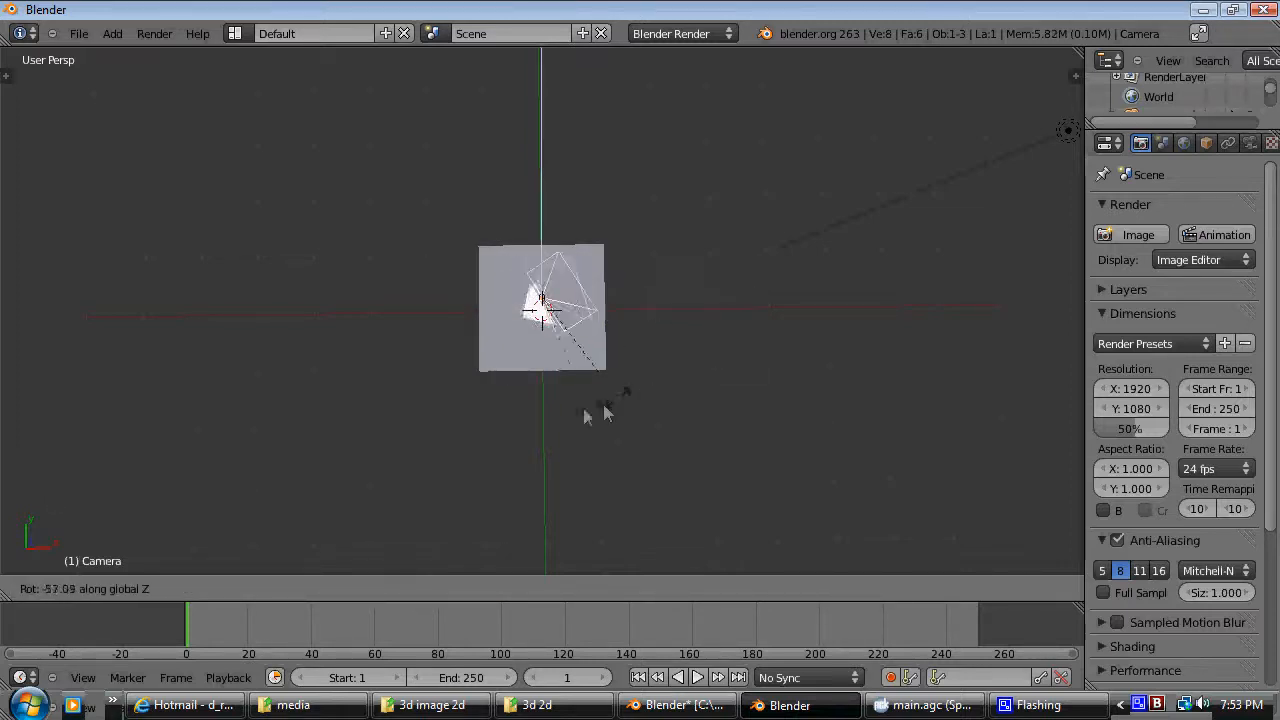
left_click(371, 319)
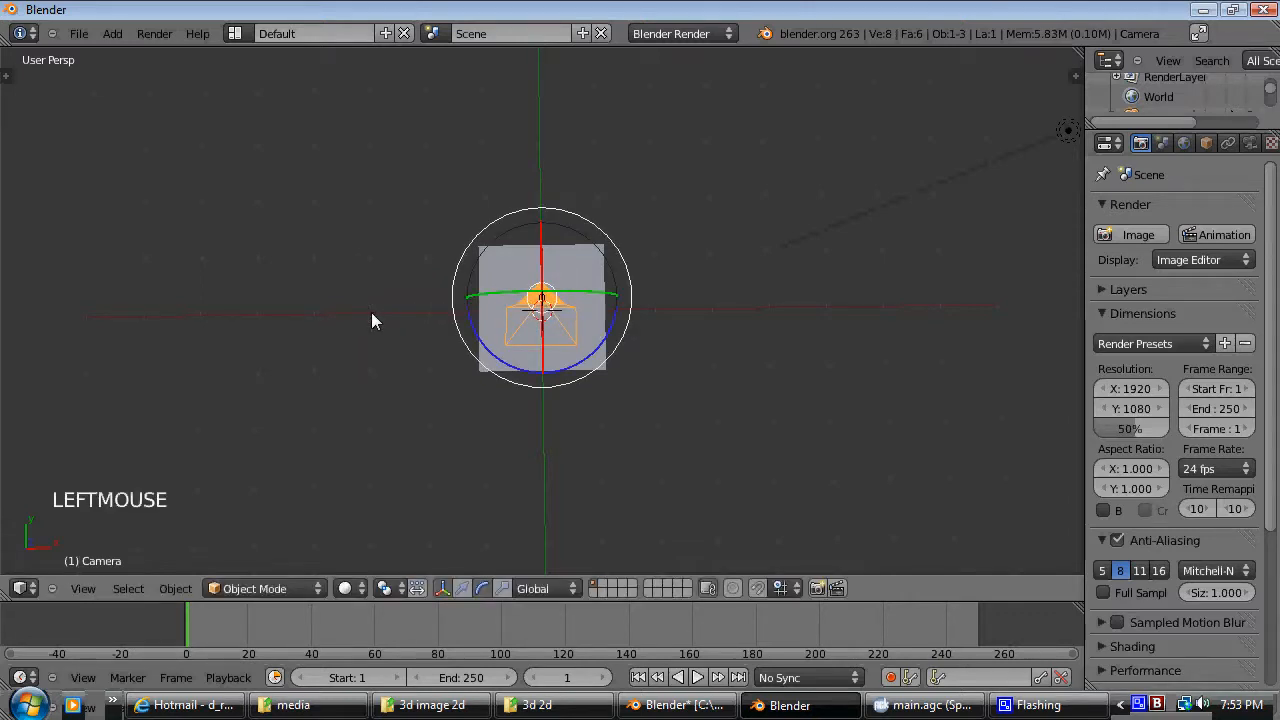
Step: Fine-tune the camera's downward aim around the global Y and X axes, and switch the manipulator to translation
key("r")
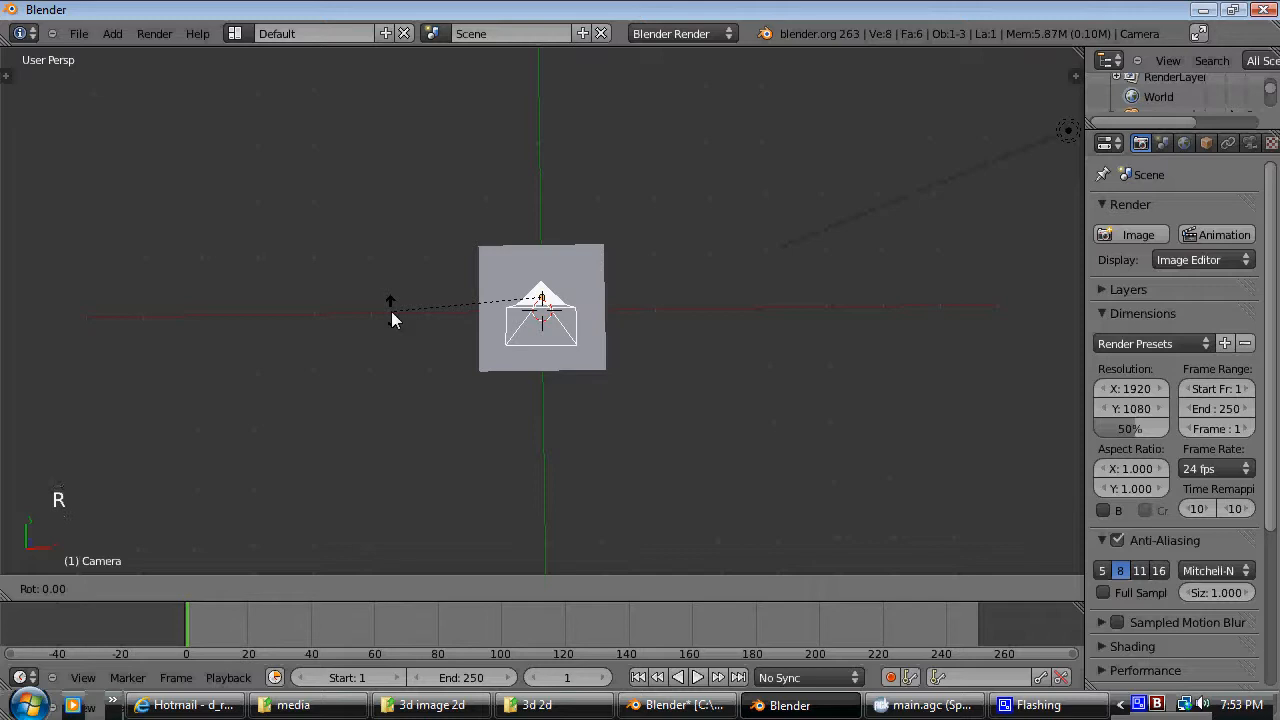
key("y")
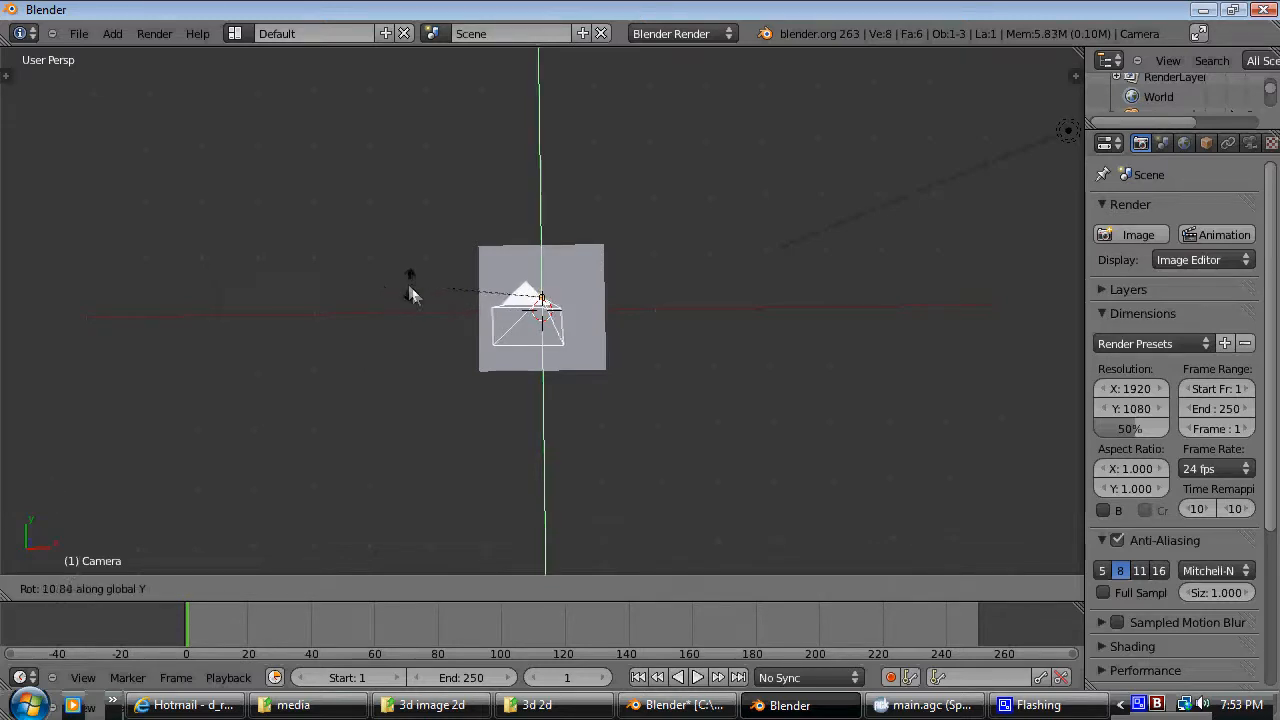
left_click(444, 317)
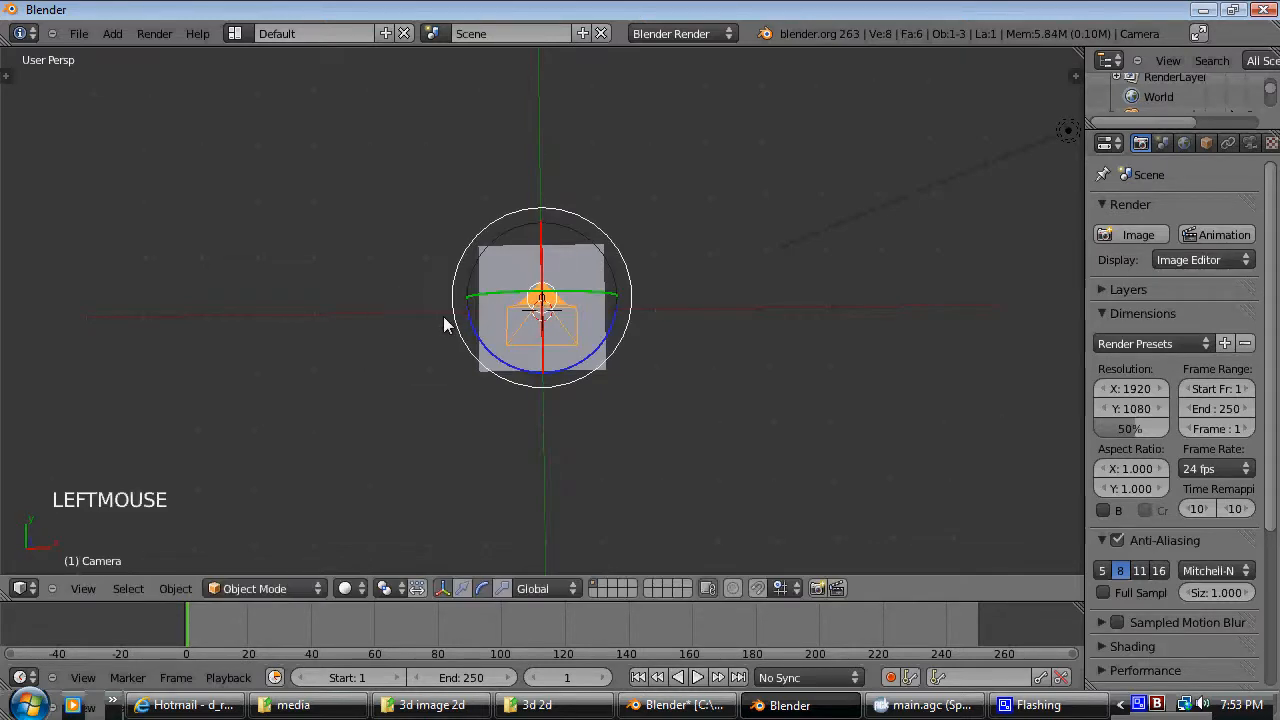
key("r")
key("x")
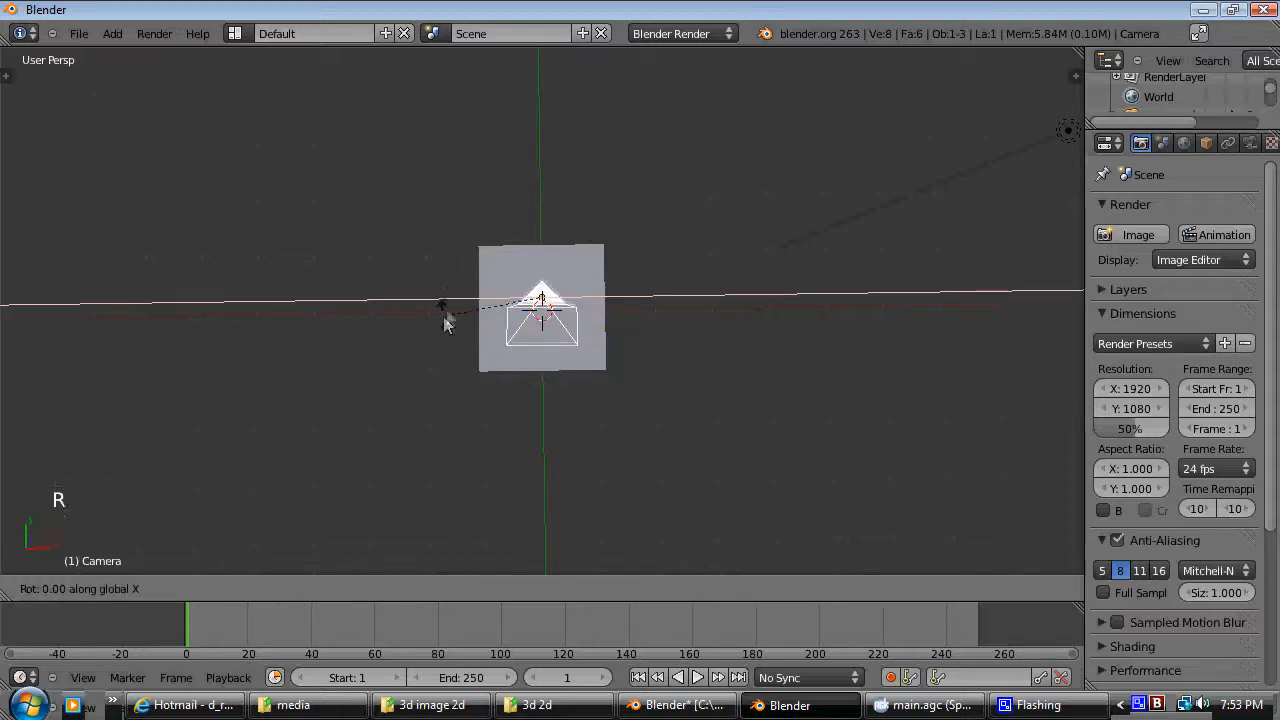
left_click(452, 303)
middle_click_drag(452, 303, 360, 197)
left_click(442, 588)
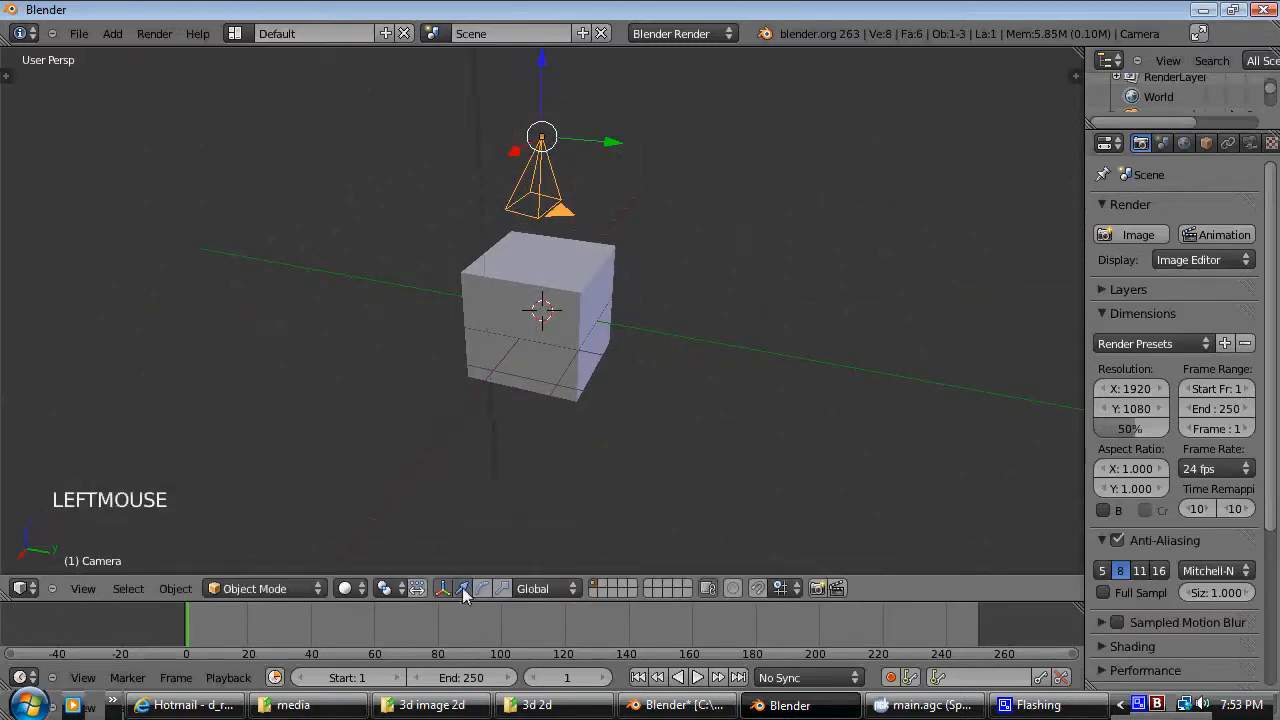
Step: Raise the camera along the Z axis above the cube and check the framing through the camera view
scroll(596, 327, "down", 1)
scroll(596, 327, "down", 1)
left_click_drag(520, 118, 545, 45)
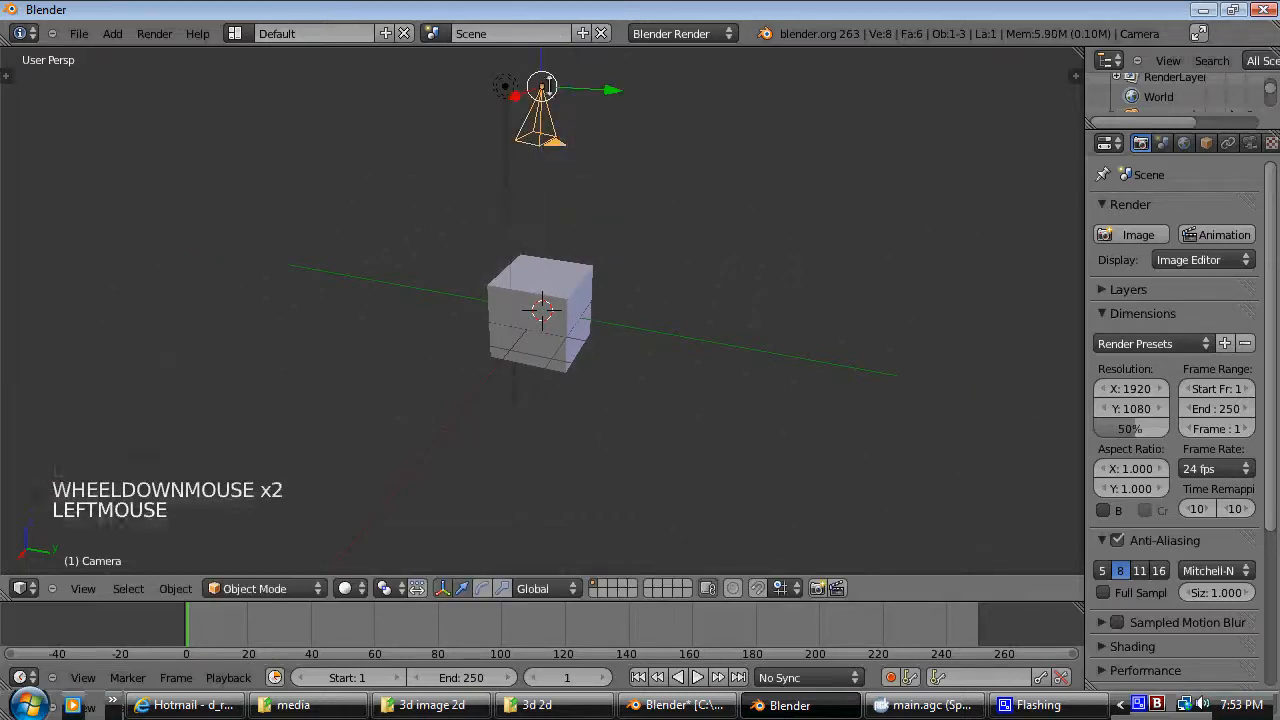
key("KP_7")
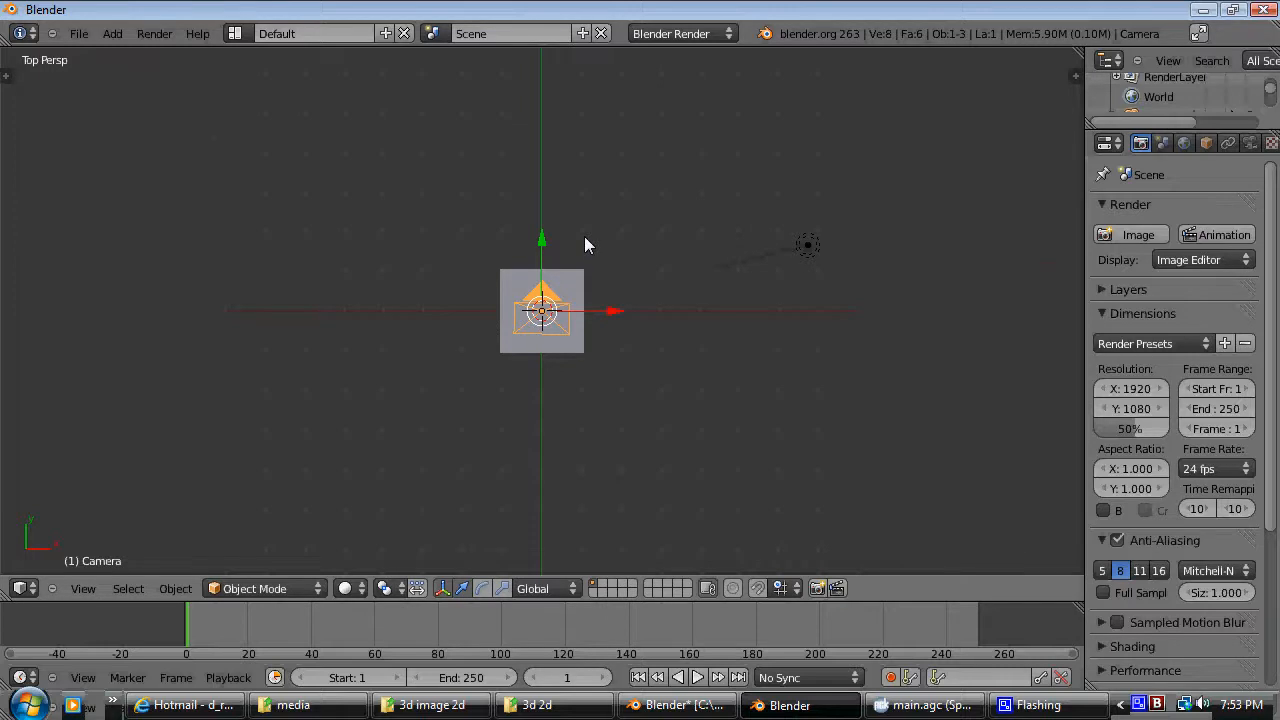
key("KP_0")
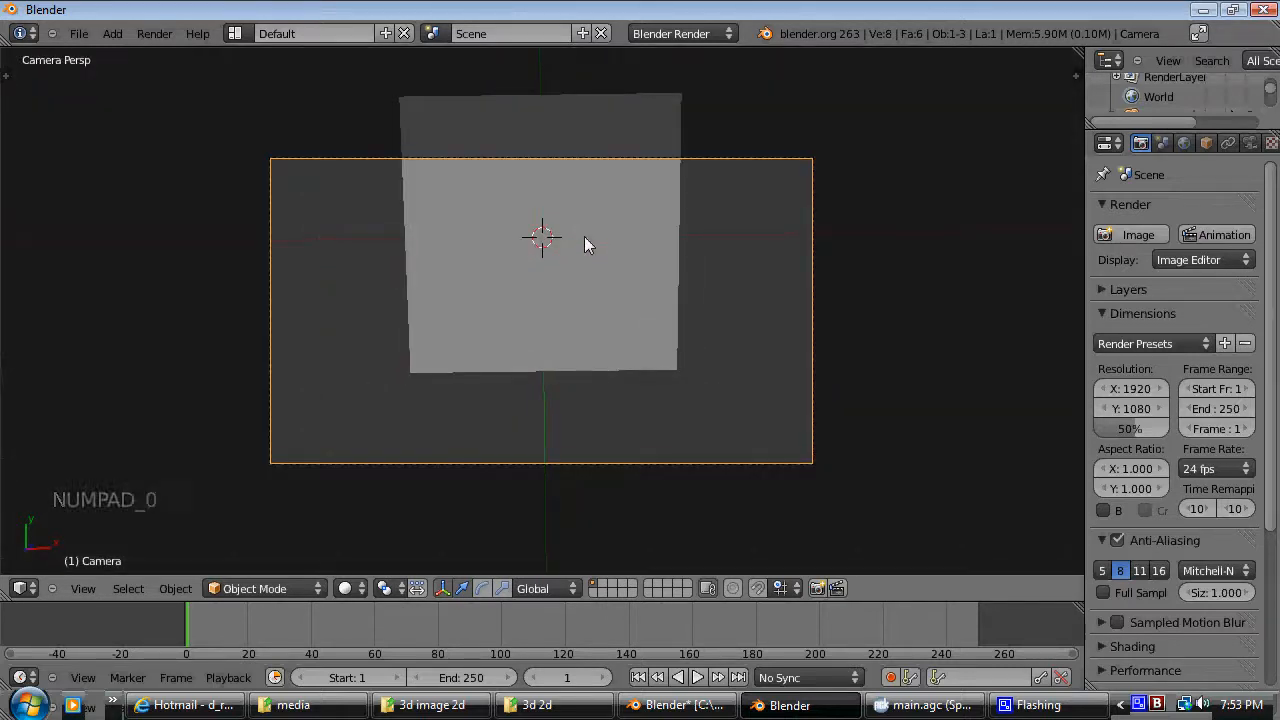
Step: Move the cube along the Y axis to centre it in the camera frame, and switch the manipulator to rotation
right_click(586, 236)
left_click_drag(540, 165, 537, 229)
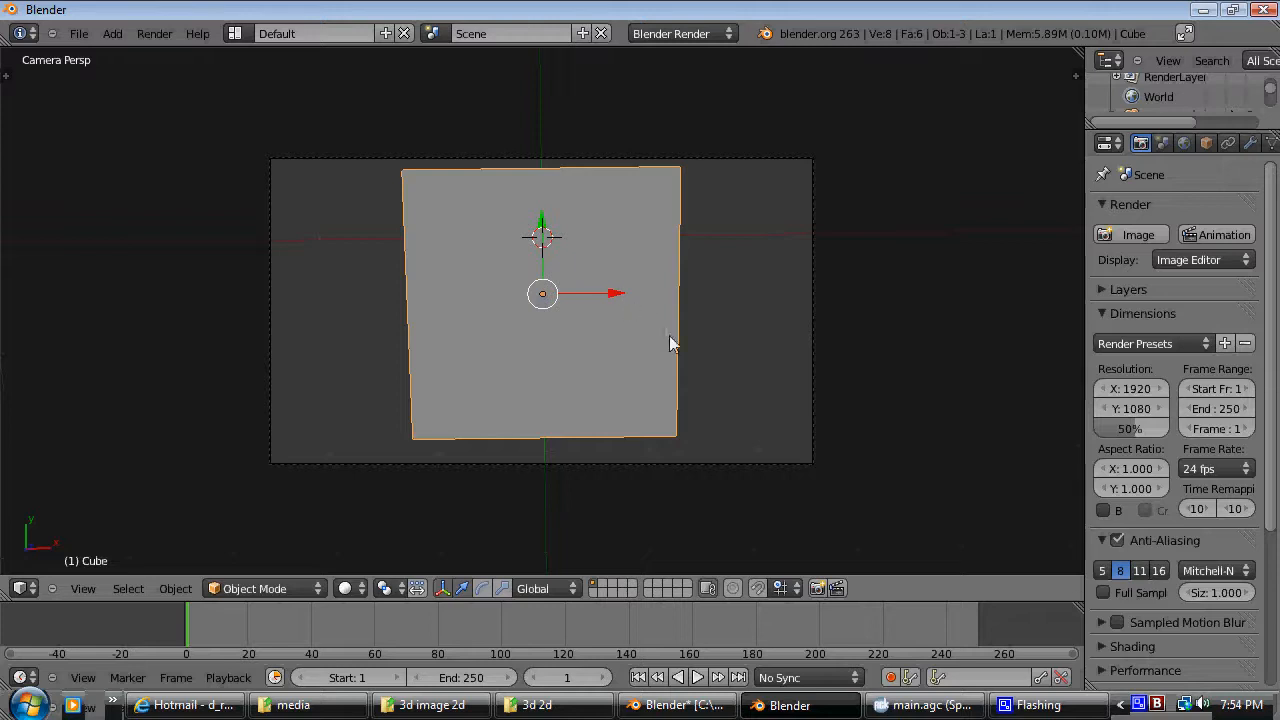
left_click(482, 588)
left_click_drag(613, 263, 609, 264)
scroll(620, 270, "down", 2)
scroll(633, 283, "up", 2)
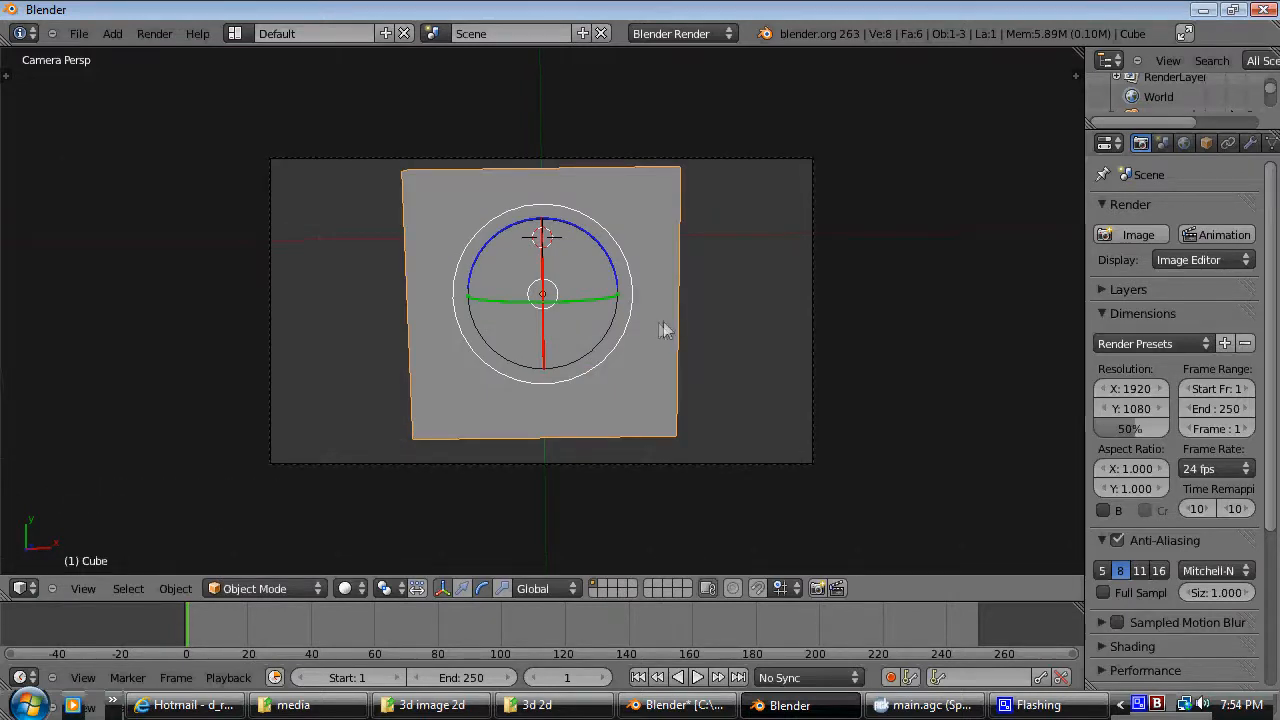
Step: Move the lamp along the X axis with the translation manipulator to bring it near the camera above the cube
scroll(663, 321, "down", 2)
middle_click_drag(837, 334, 518, 366)
scroll(680, 306, "down", 3)
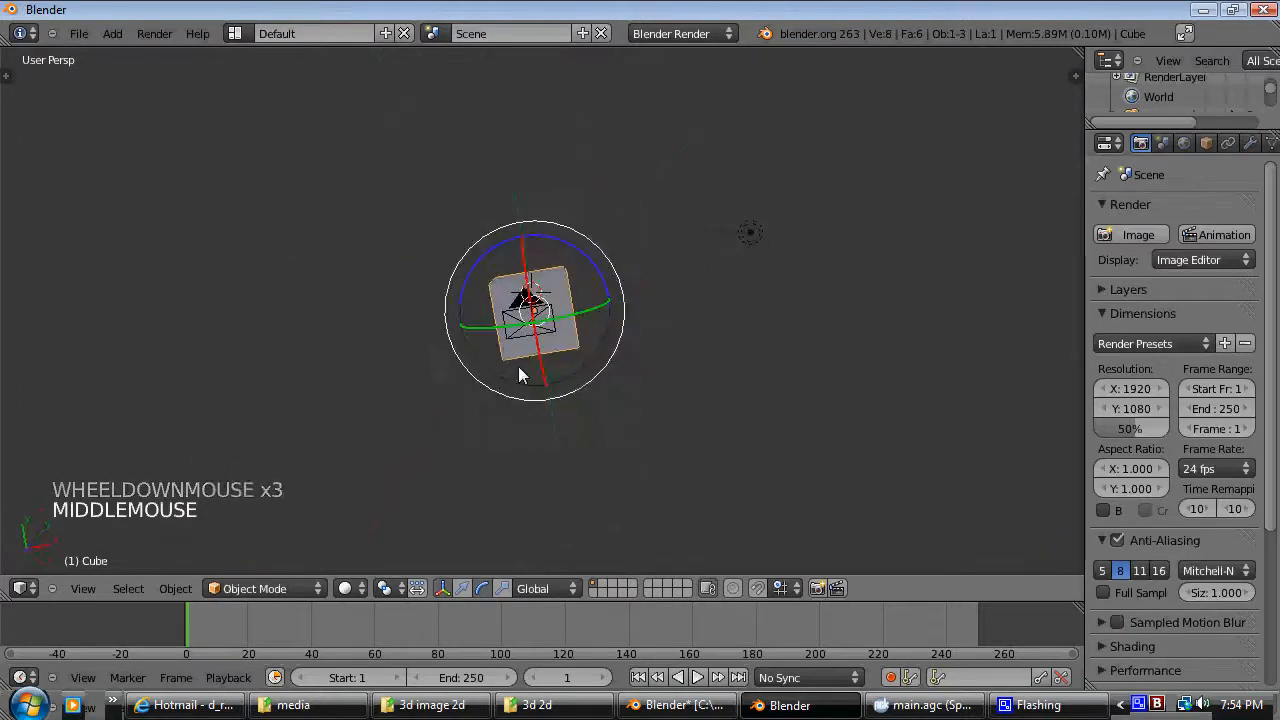
right_click(754, 242)
left_click(465, 589)
left_click_drag(818, 220, 597, 297)
scroll(597, 297, "up", 1)
middle_click_drag(597, 297, 420, 300)
scroll(465, 292, "down", 2)
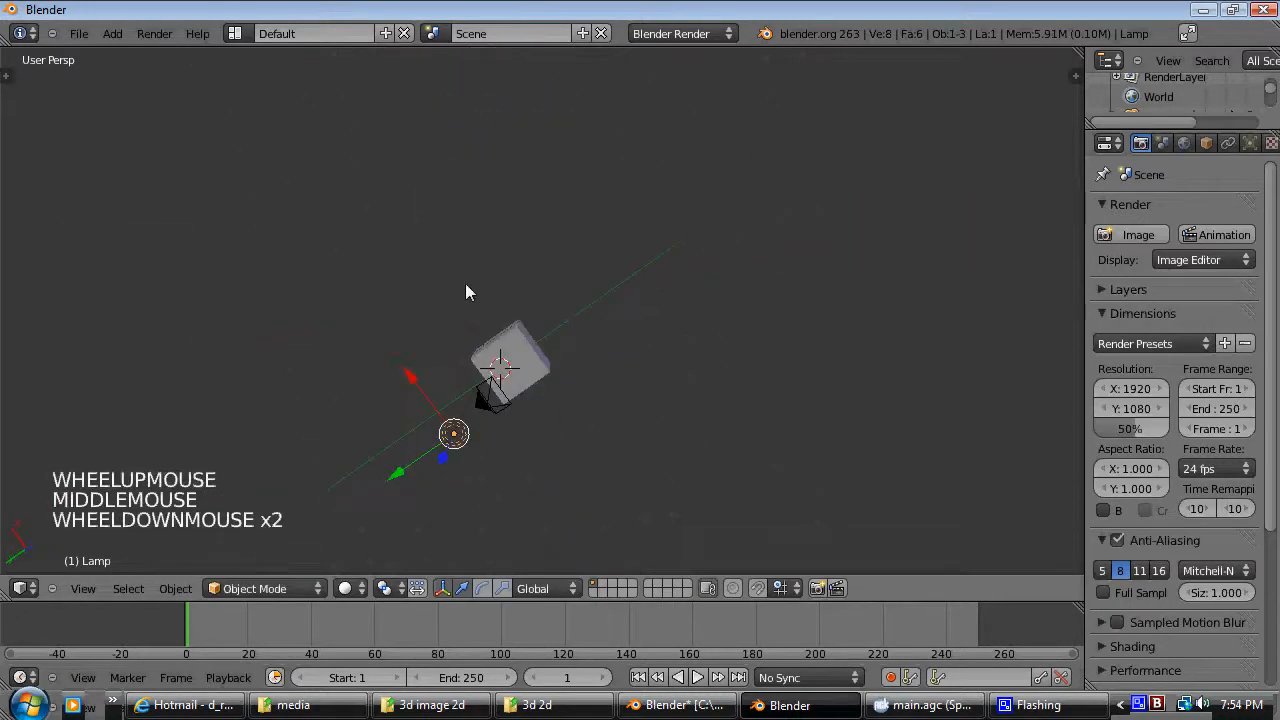
Step: Scale the cube down uniformly so it takes up less space under the camera
key("KP_7")
scroll(466, 289, "up", 3)
scroll(477, 283, "down", 2)
right_click(562, 295)
scroll(623, 286, "up", 2)
scroll(623, 286, "down", 2)
middle_click_drag(623, 286, 400, 220)
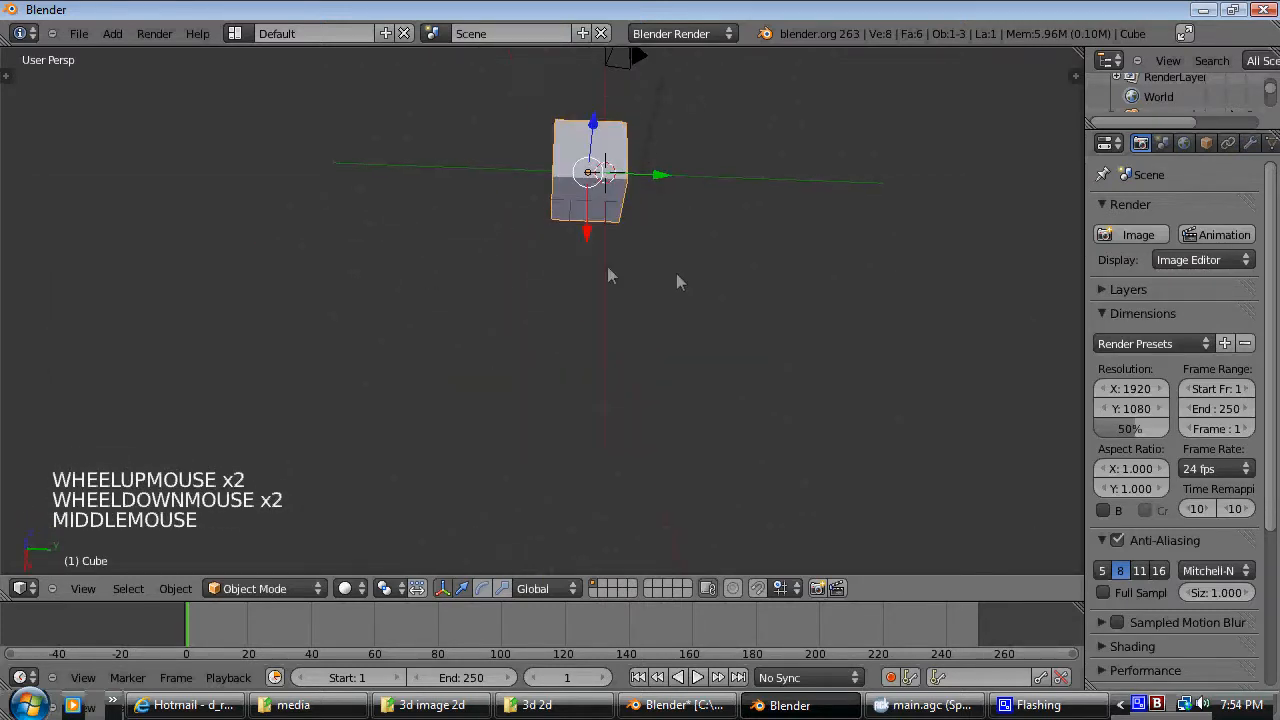
key("s")
left_click(708, 222)
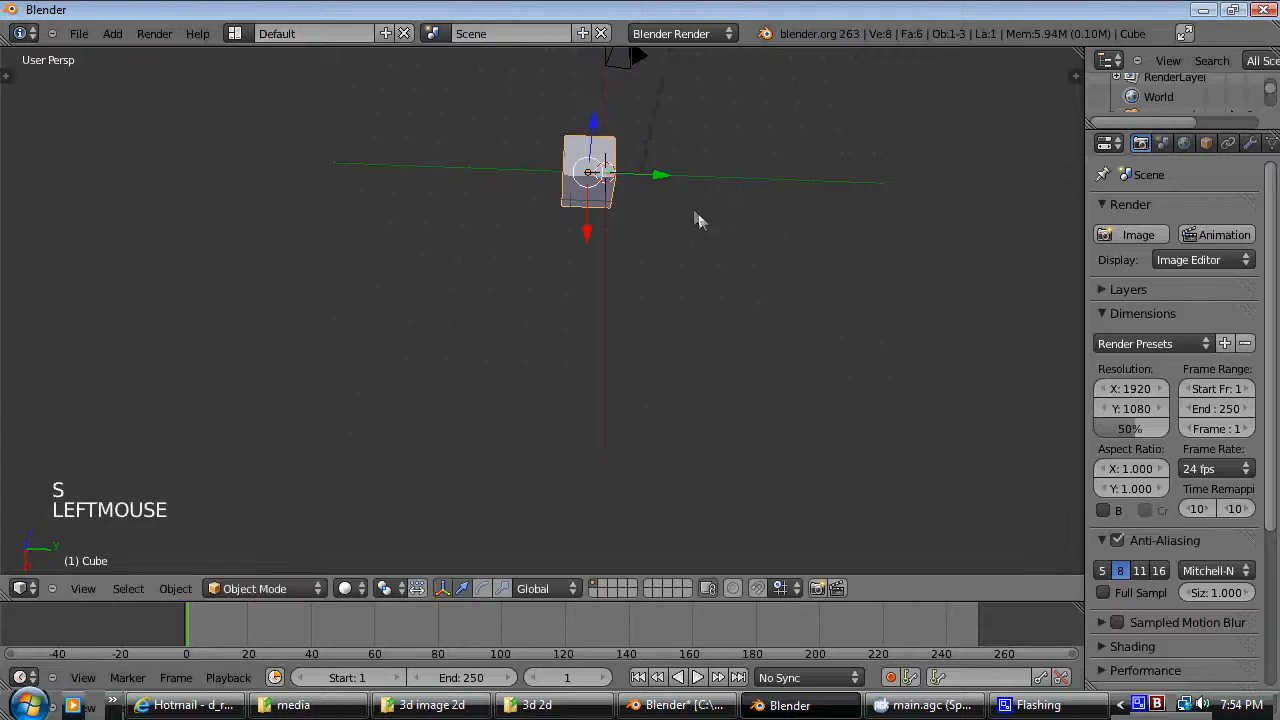
Step: Add a cylinder mesh at the 3D cursor beside the centre of the cube
scroll(618, 308, "up", 1)
scroll(580, 318, "up", 1)
scroll(610, 300, "down", 1)
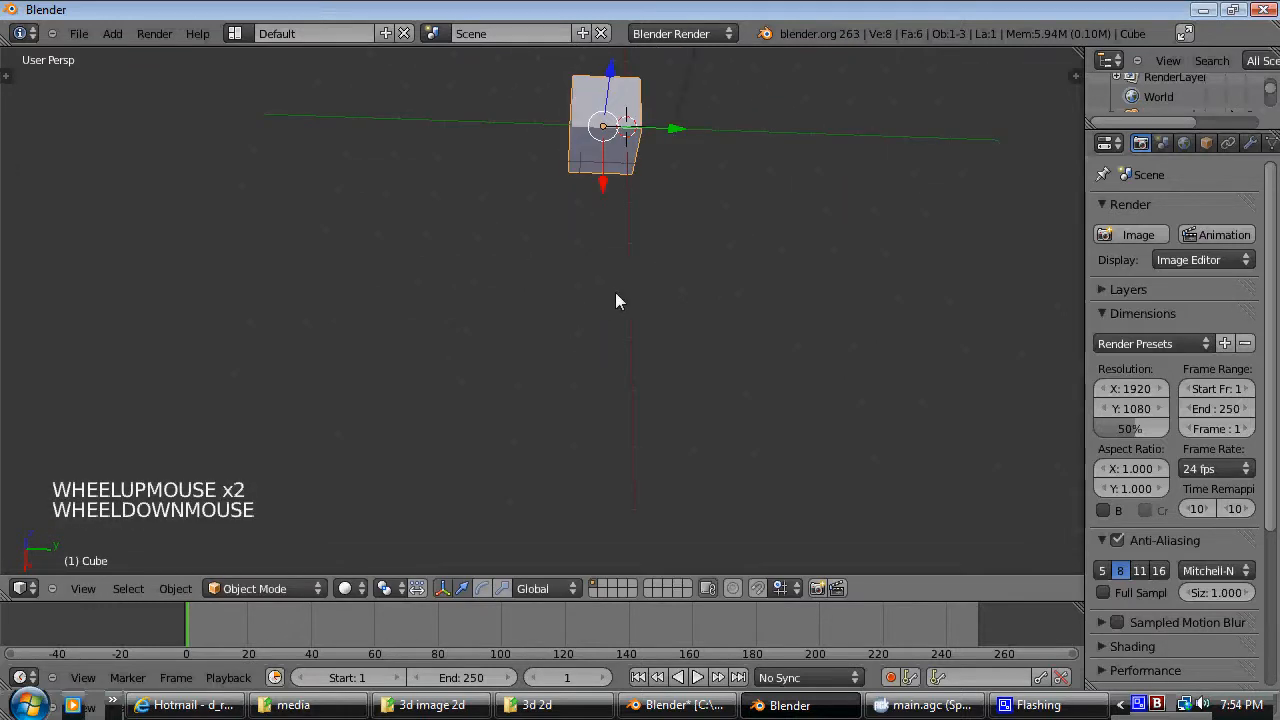
scroll(620, 300, "down", 3)
scroll(677, 262, "up", 1)
middle_click_drag(677, 262, 623, 457)
scroll(590, 520, "up", 4)
middle_click_drag(586, 534, 446, 380)
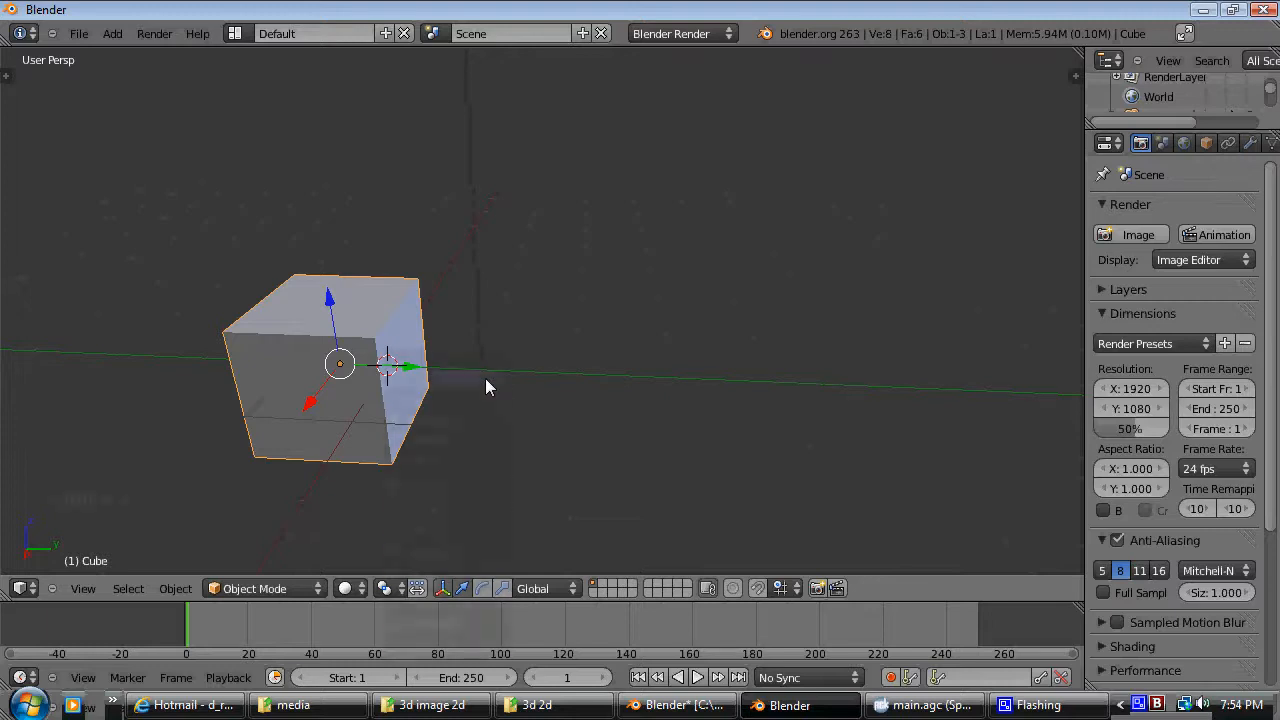
key("shift+a")
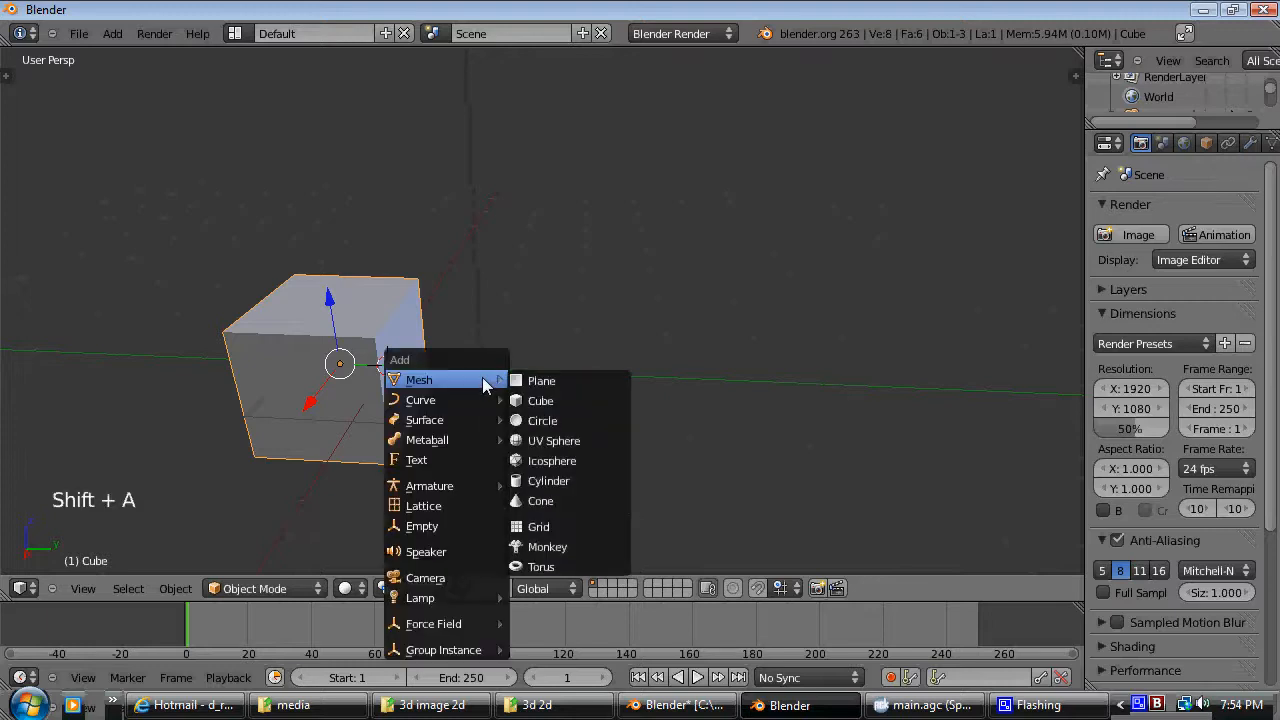
left_click(557, 481)
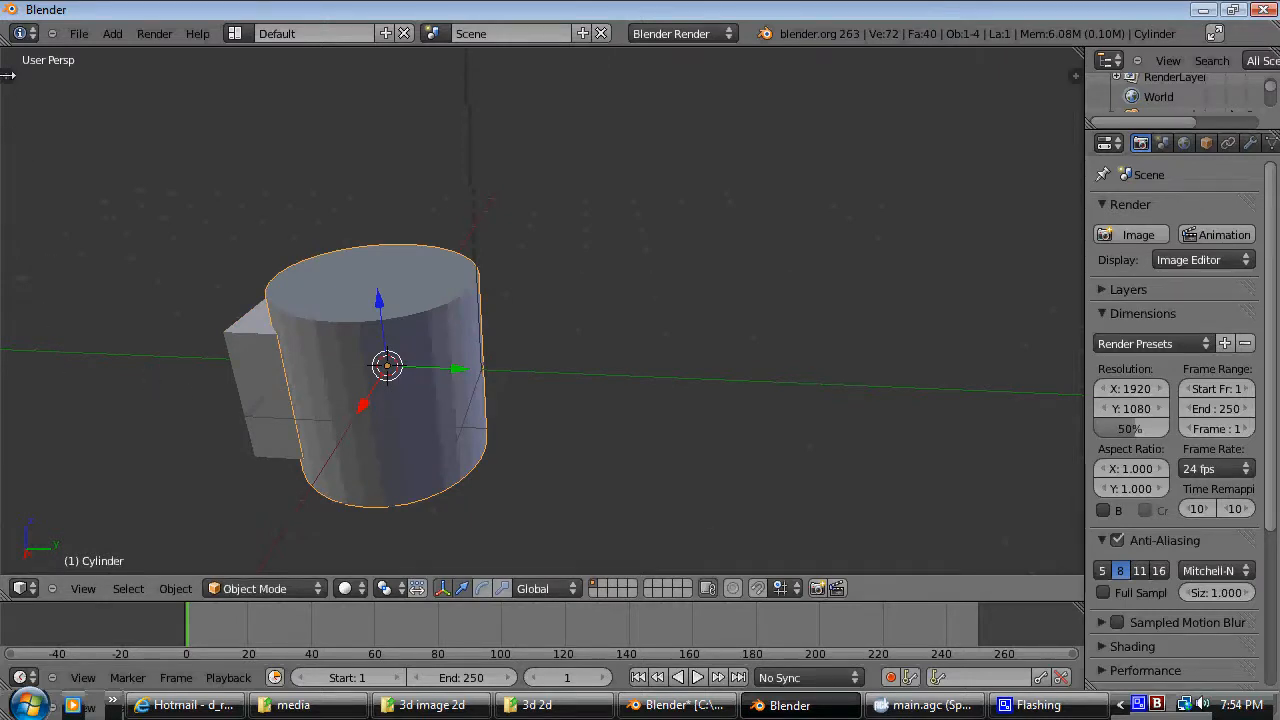
Step: Set the new cylinder's vertex count to 12
key("t")
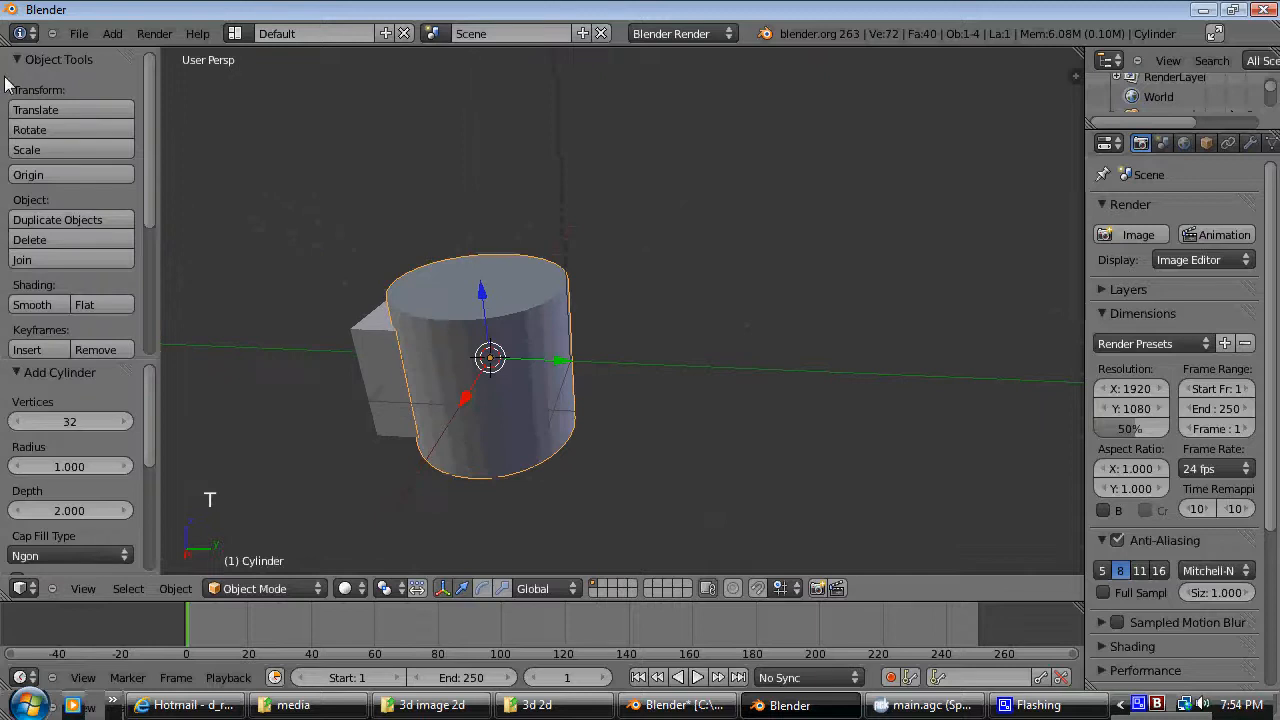
left_click(140, 180)
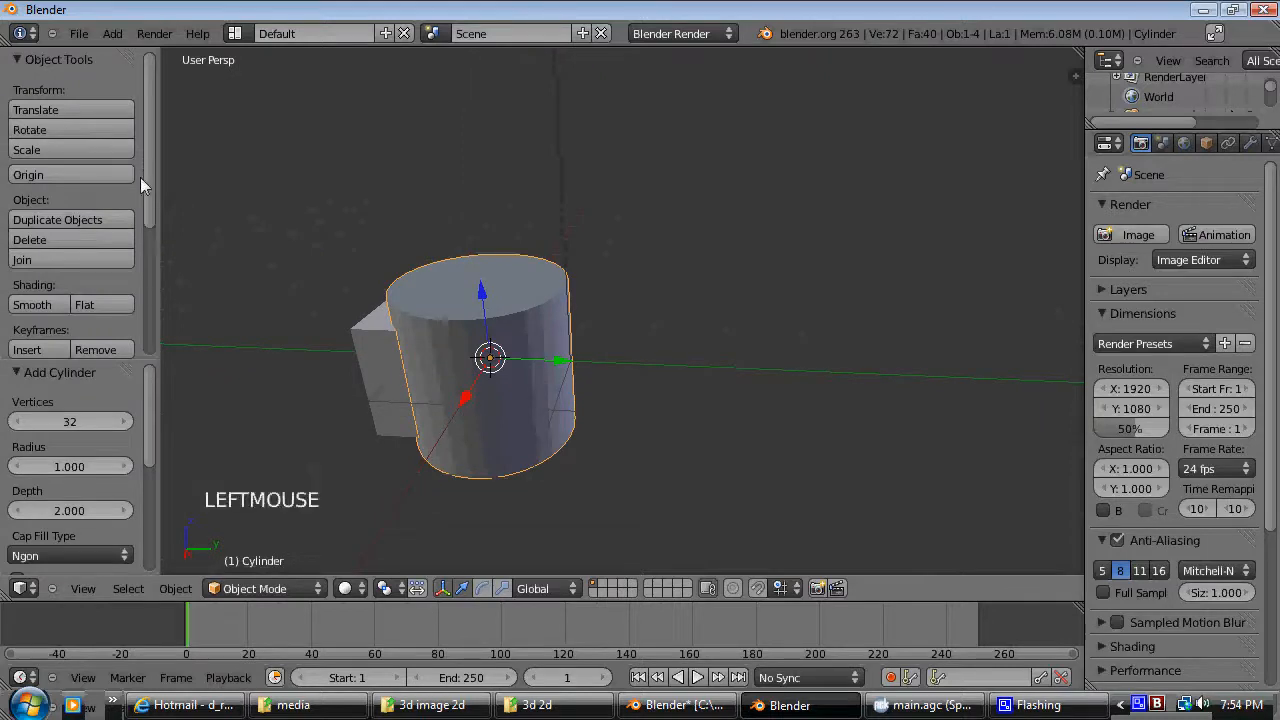
left_click_drag(142, 207, 149, 431)
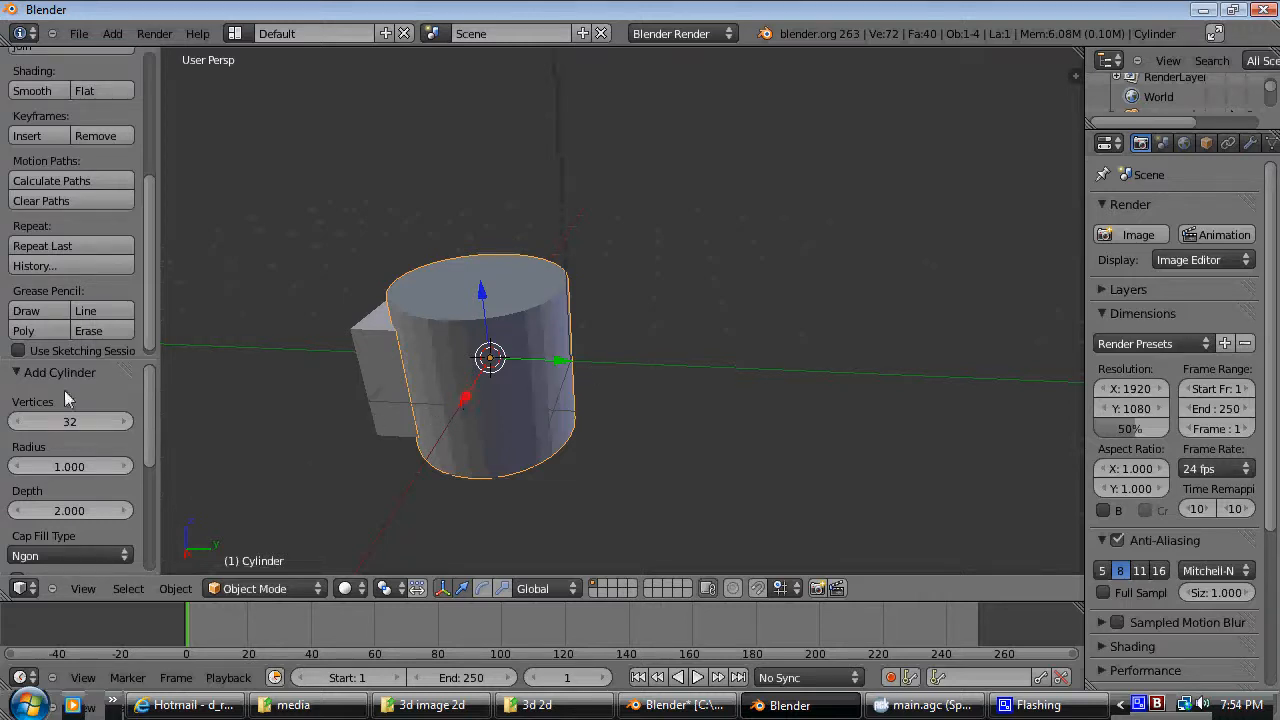
left_click(76, 421)
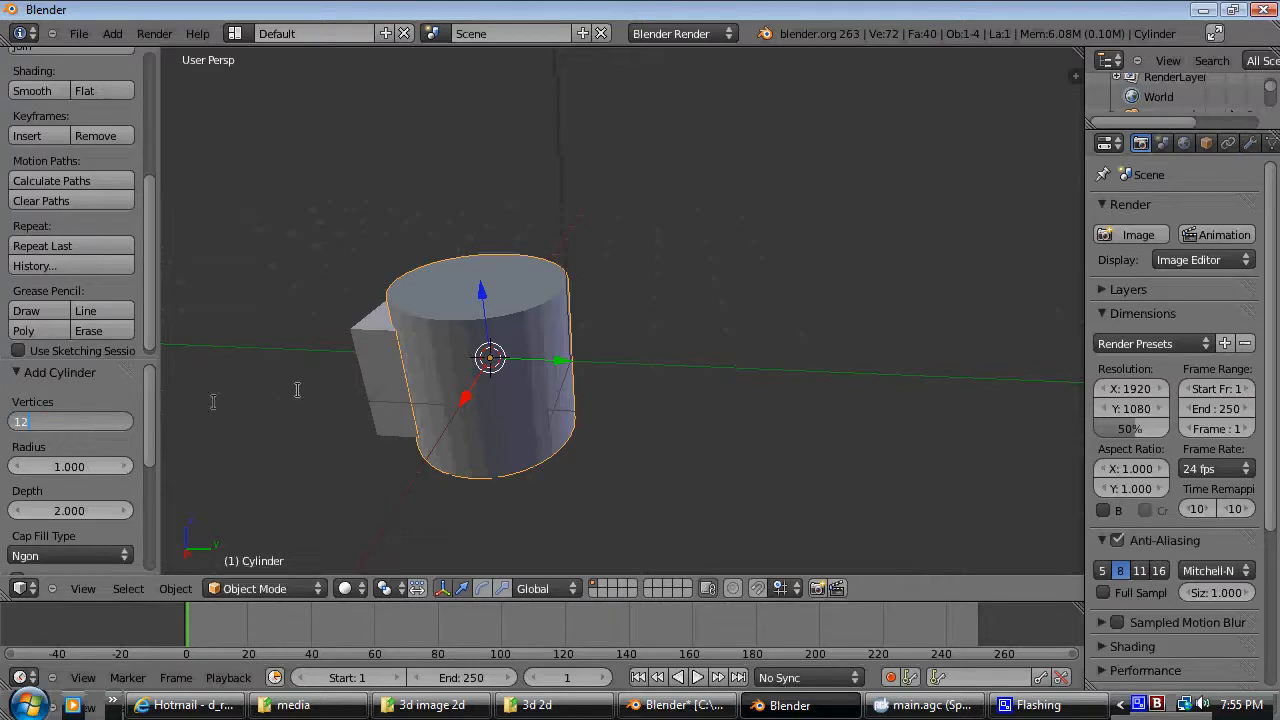
key("Return")
Step: Move the cylinder about 1.77 units along Y, clear of the cube, and scale it uniformly to about 0.47
scroll(683, 374, "down", 2)
middle_click_drag(683, 374, 714, 374)
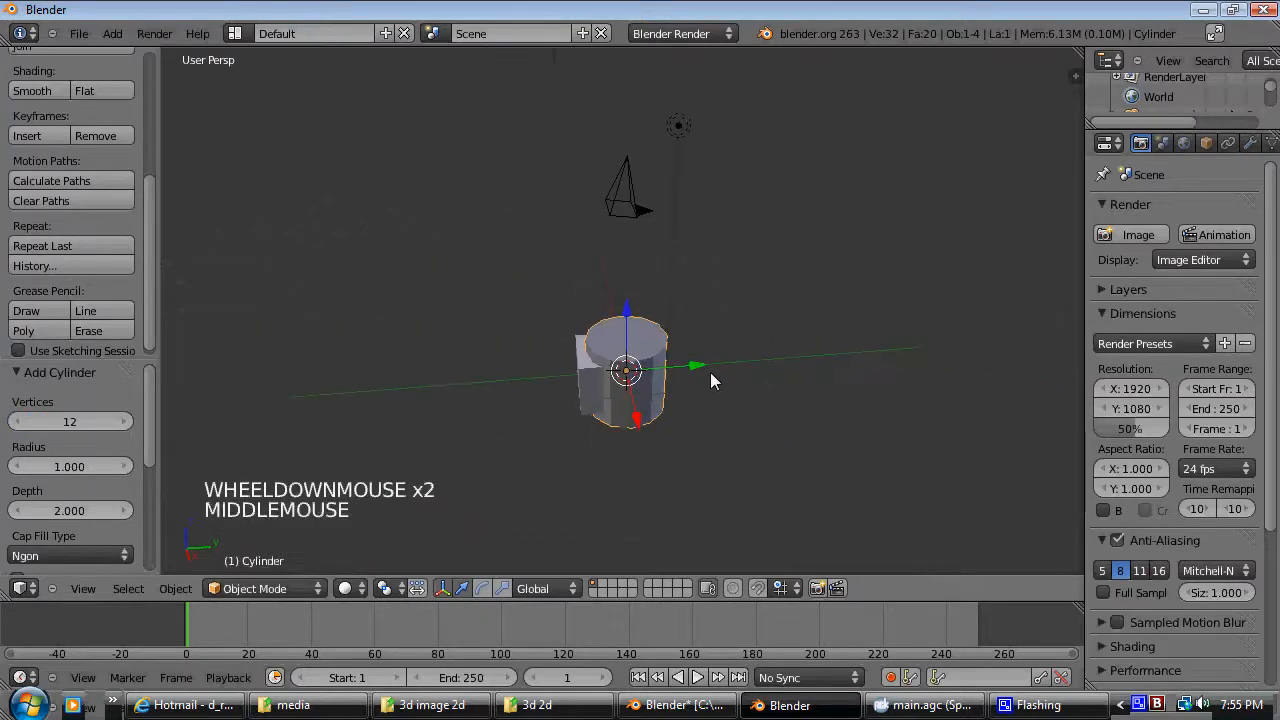
scroll(697, 370, "up", 1)
left_click_drag(676, 370, 856, 463)
key("s")
key("s")
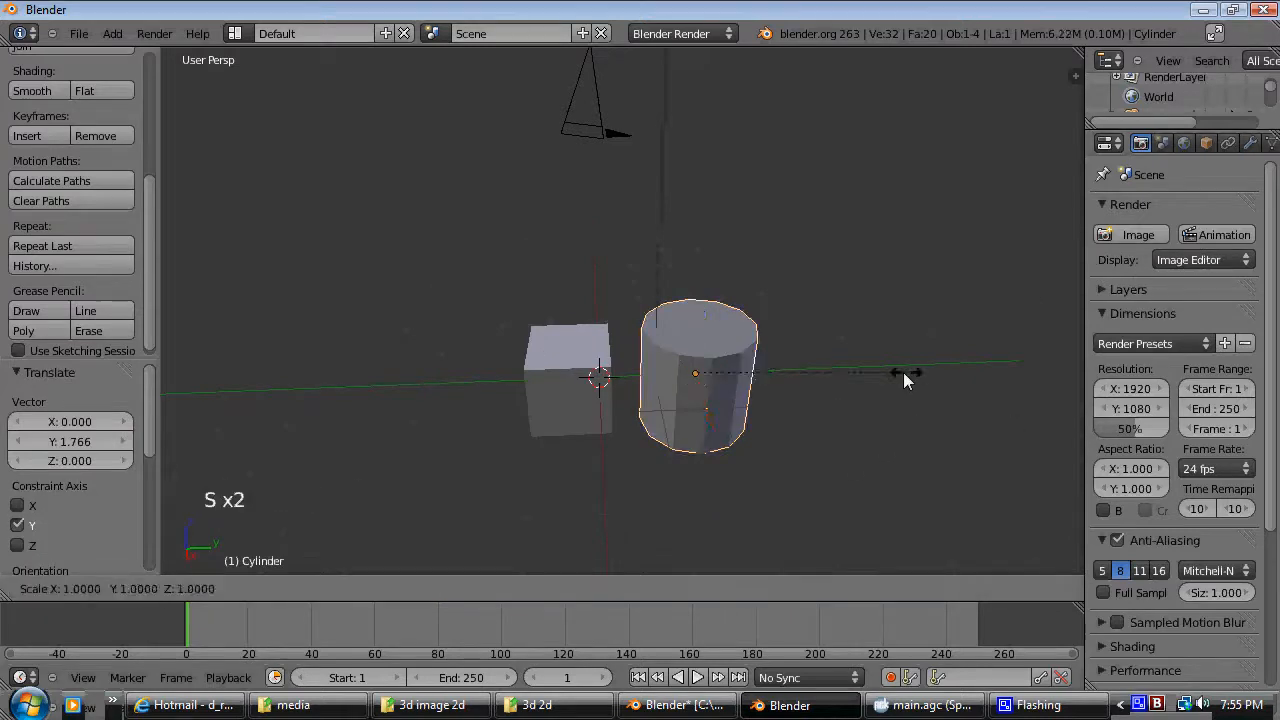
left_click(788, 362)
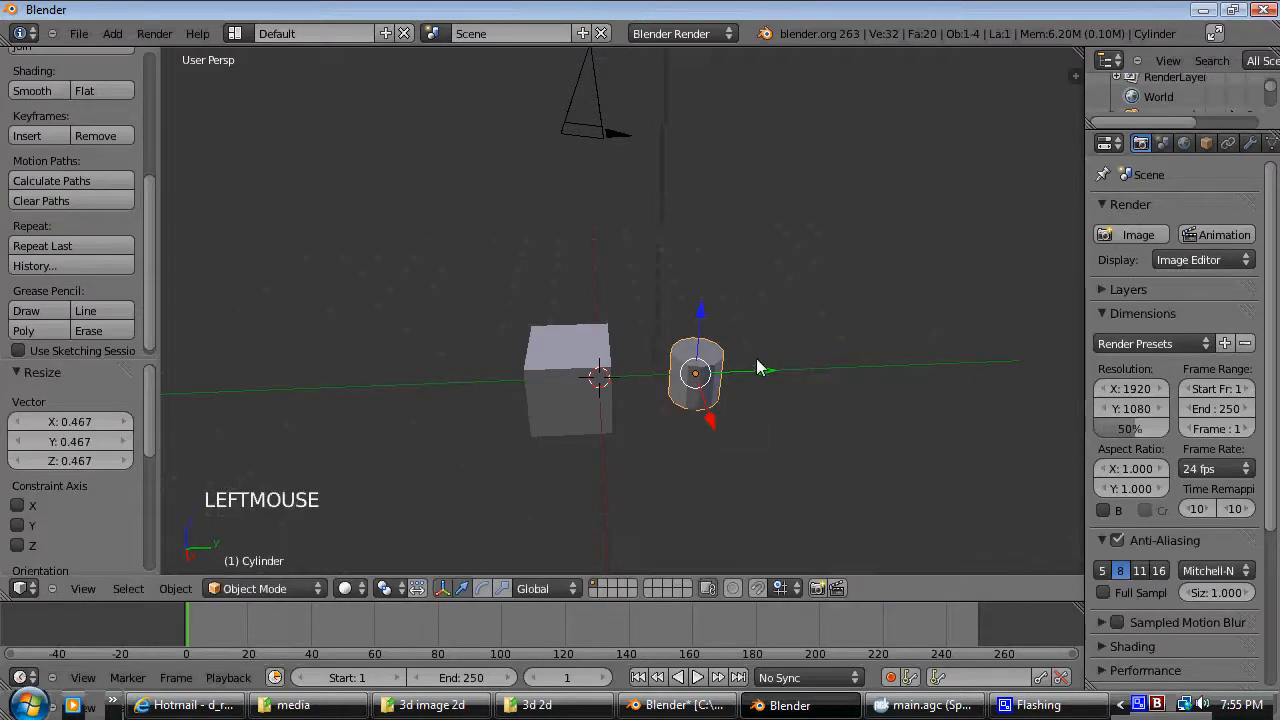
Step: Raise the cylinder's top face along Z in face select mode to stretch it into a tall barrel
key("Tab")
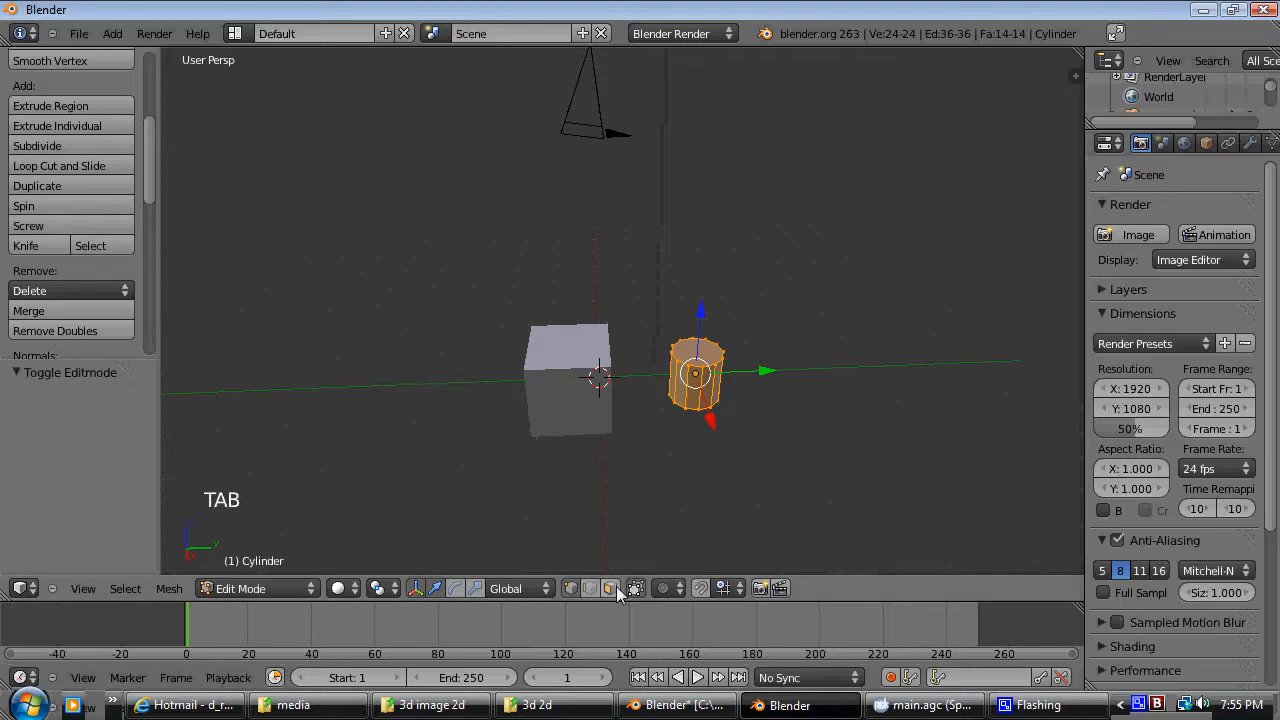
left_click(612, 588)
right_click(708, 356)
left_click_drag(713, 286, 718, 167)
key("Tab")
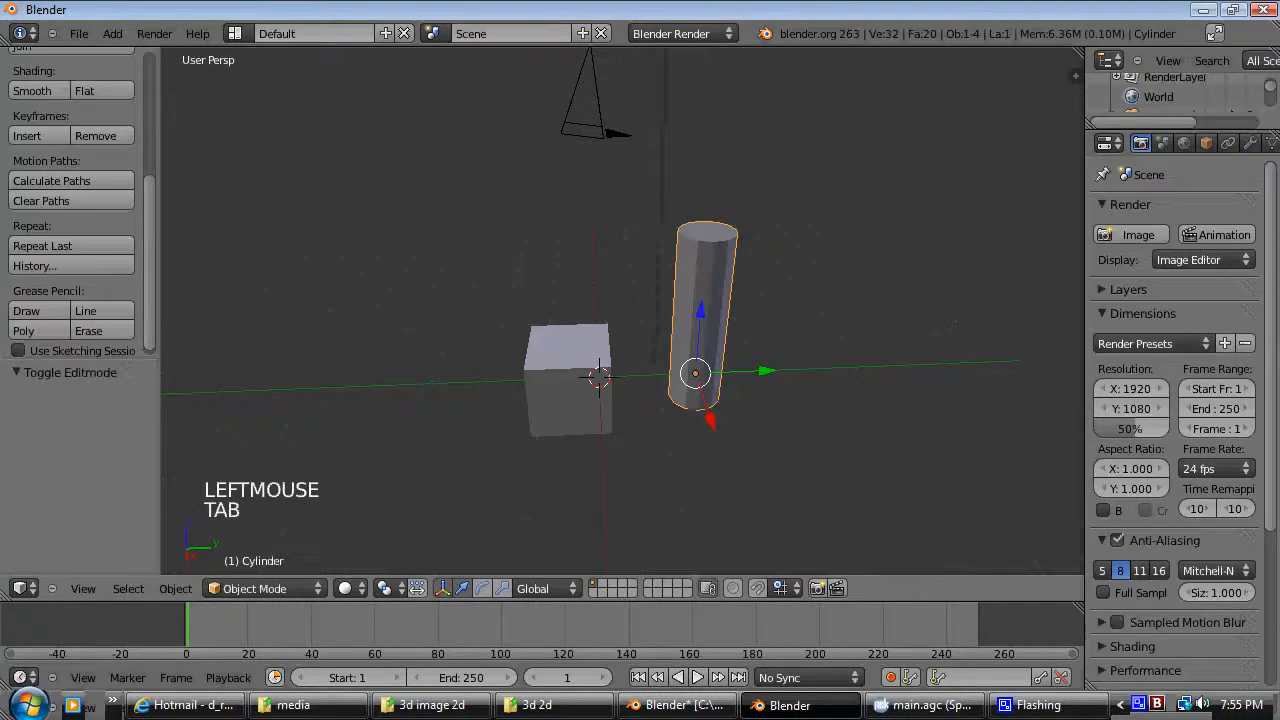
Step: Lower the cylinder's entire mesh along Z in Edit Mode until it is centred vertically on its origin
key("Tab")
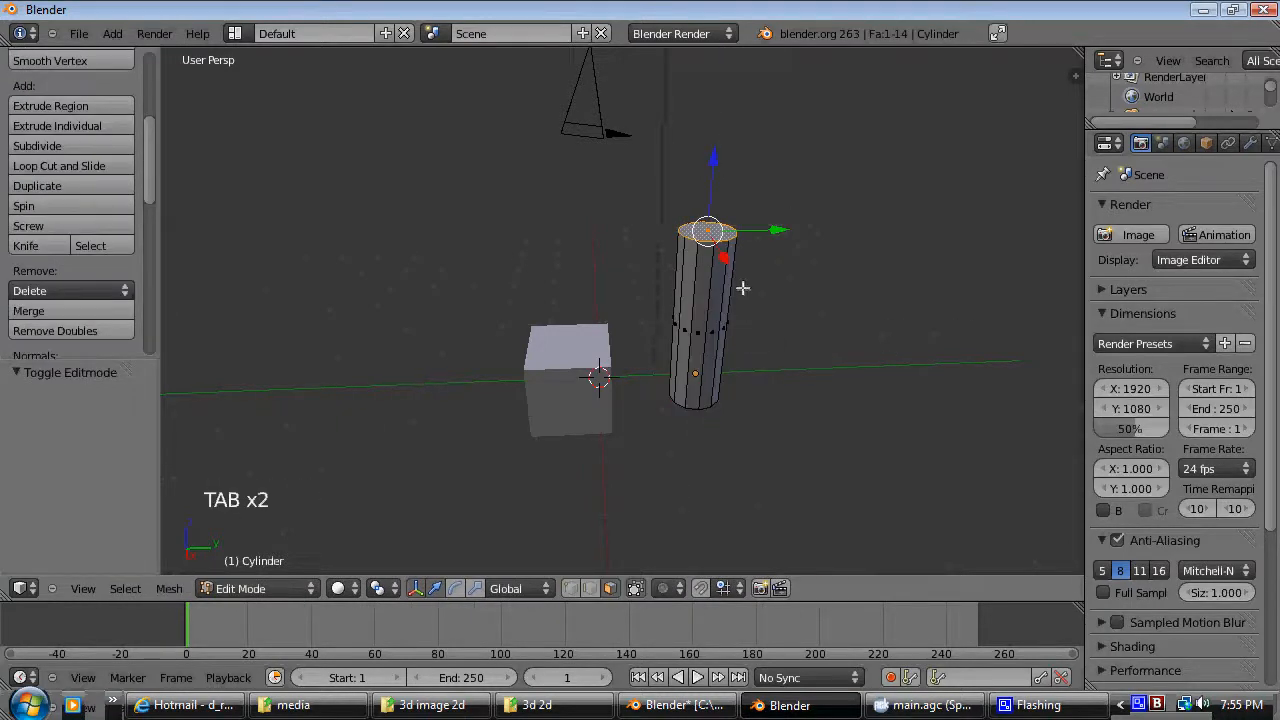
key("s")
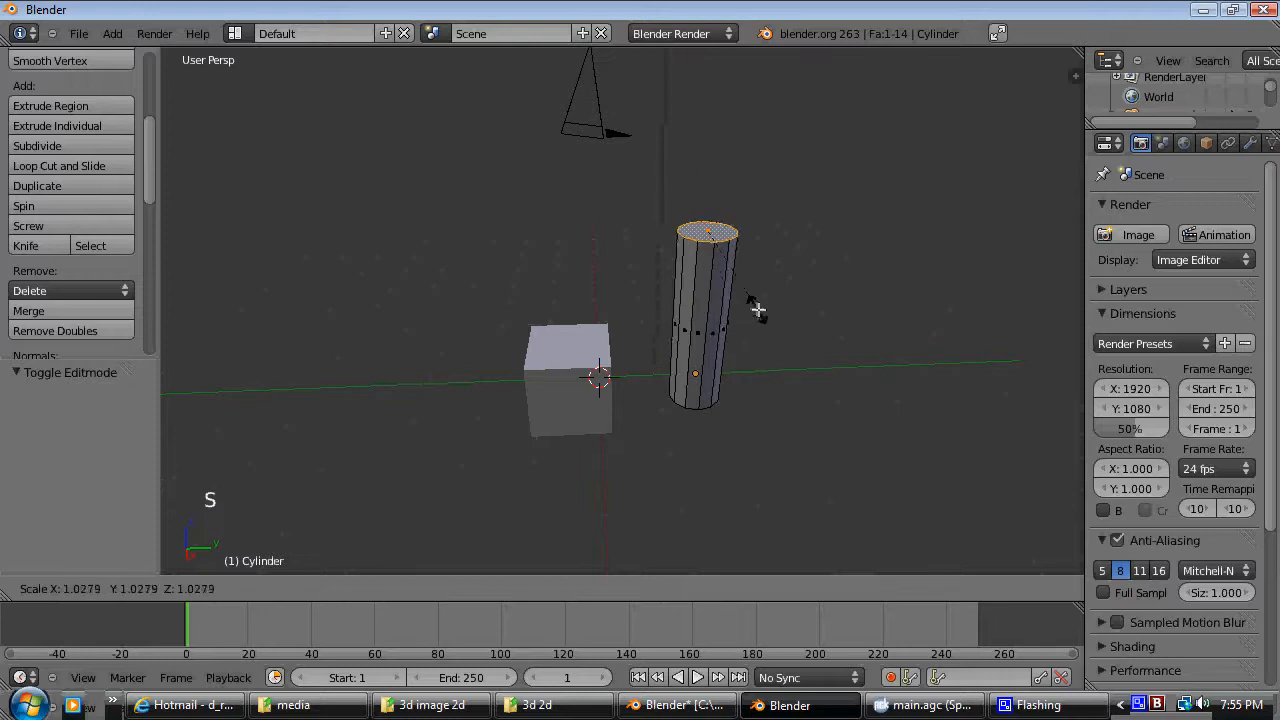
right_click(740, 305)
key("a")
key("a")
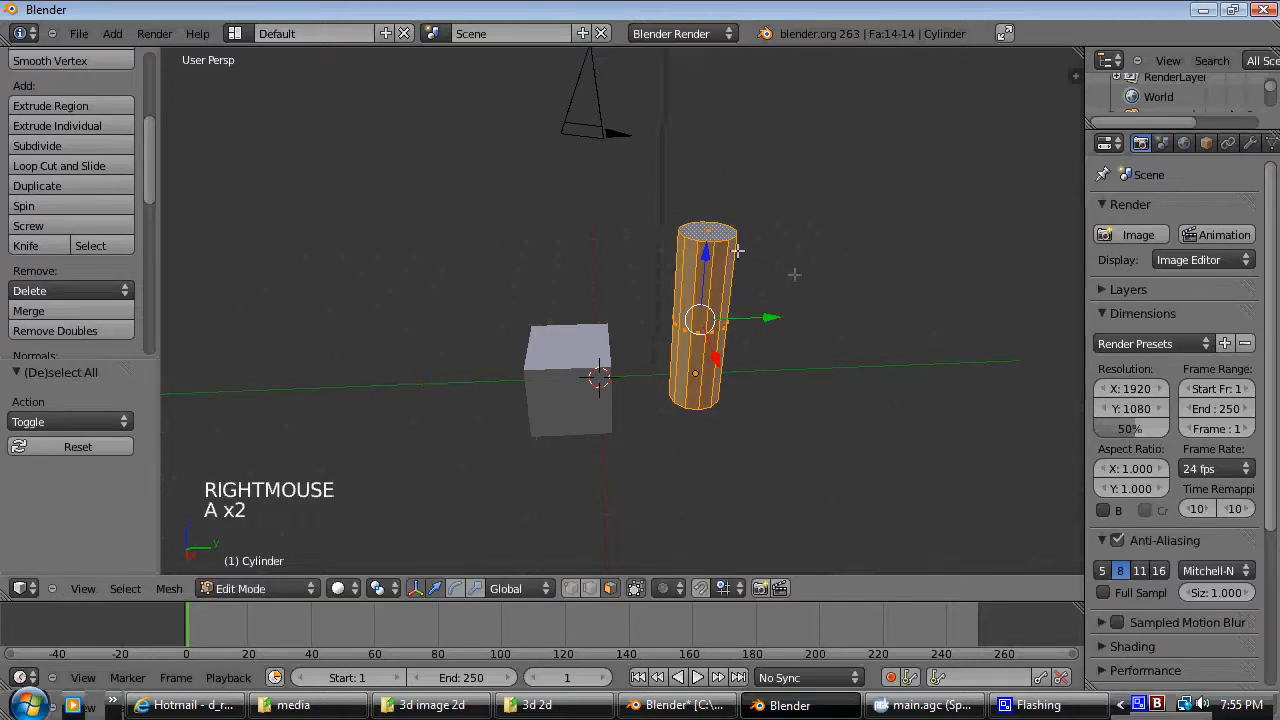
left_click_drag(704, 249, 700, 292)
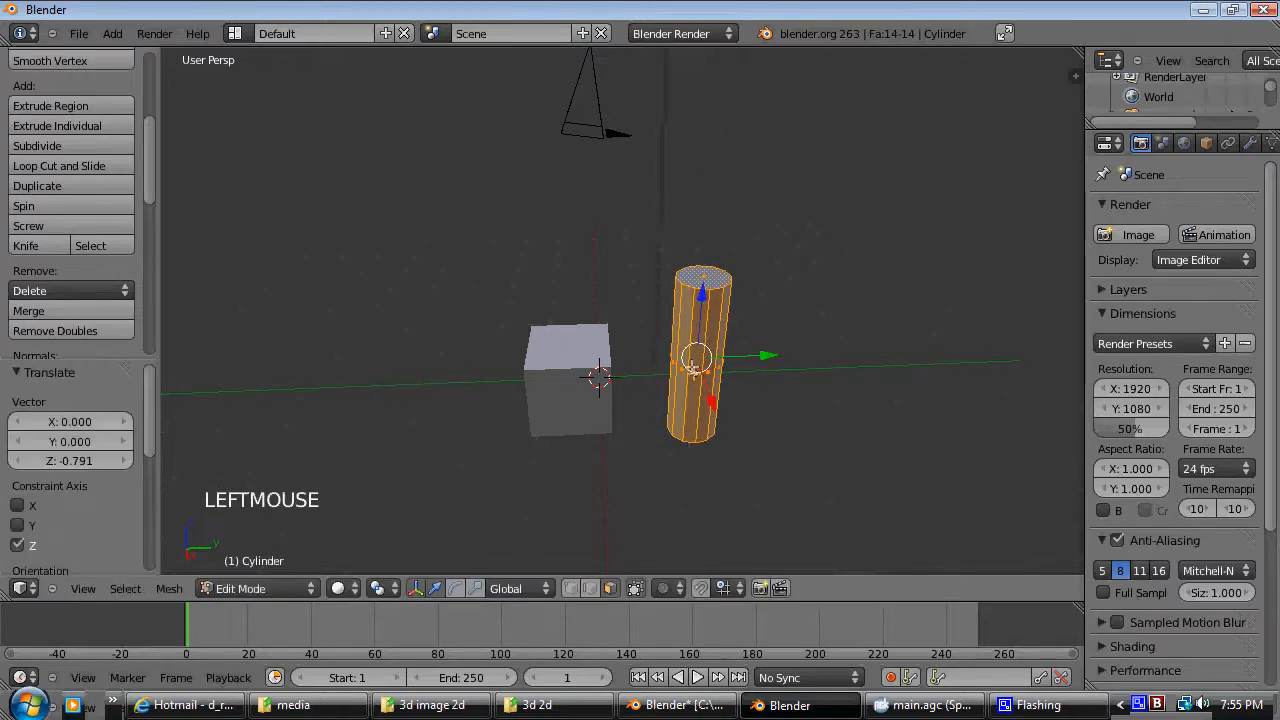
middle_click_drag(827, 343, 789, 314)
scroll(789, 314, "up", 3)
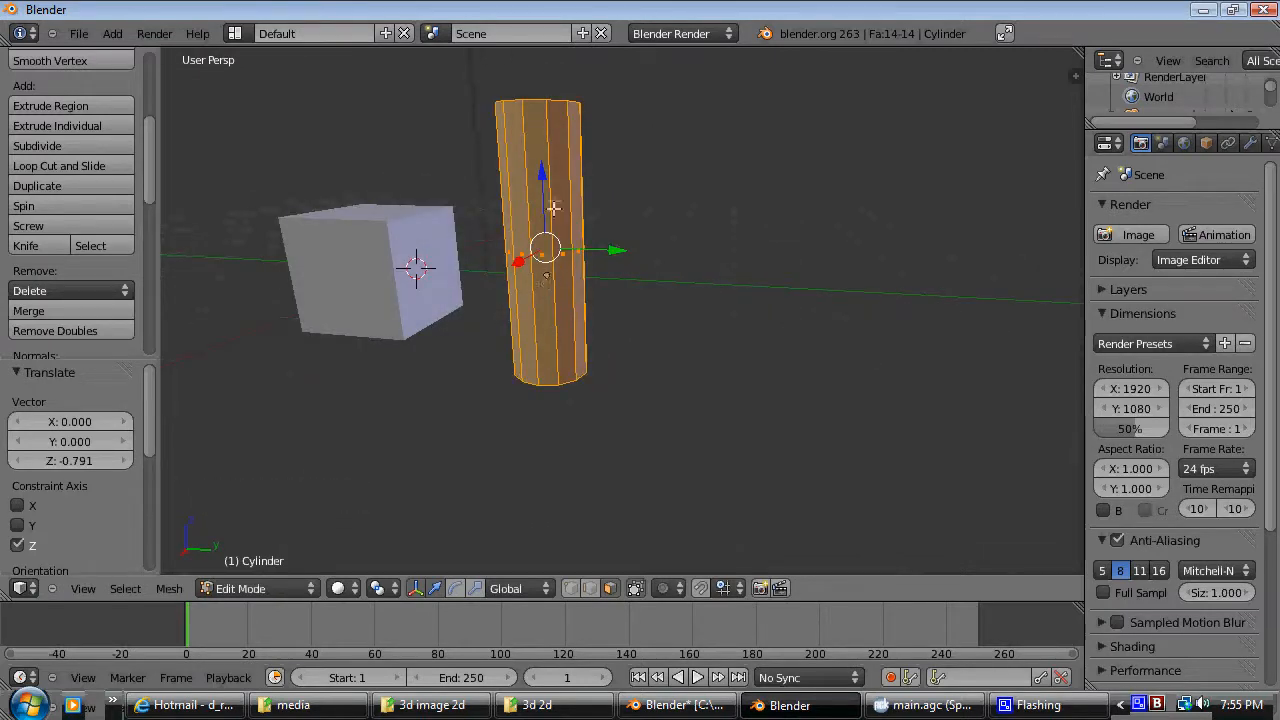
left_click_drag(542, 172, 542, 198)
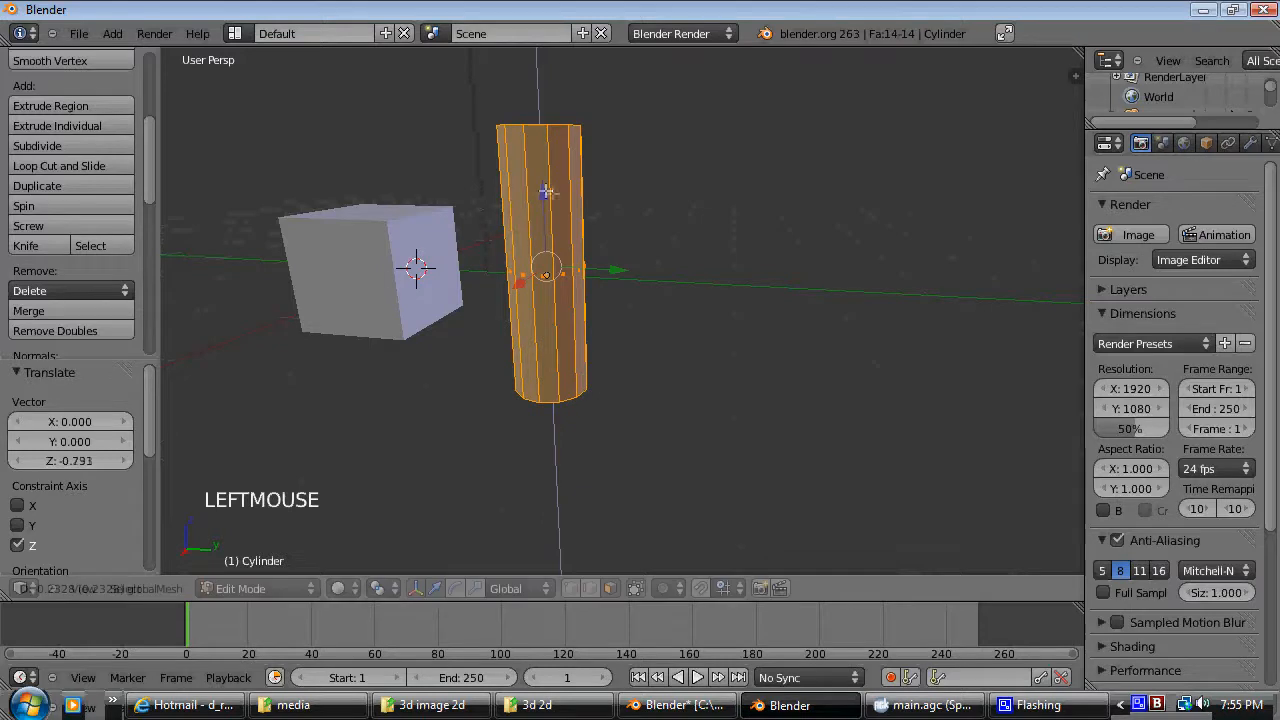
Step: Try shifting the whole cylinder mesh about 2.63 units along Y off its origin, and bring it back to the origin
key("a")
middle_click_drag(790, 260, 803, 269)
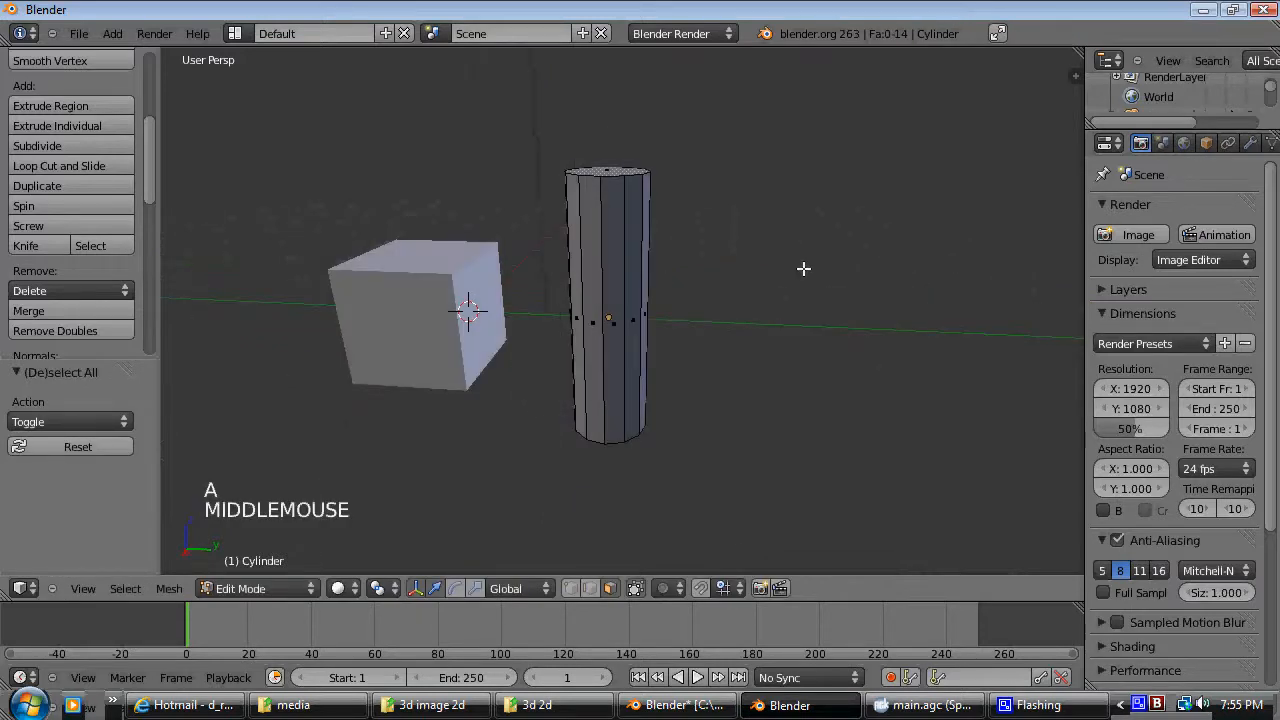
key("a")
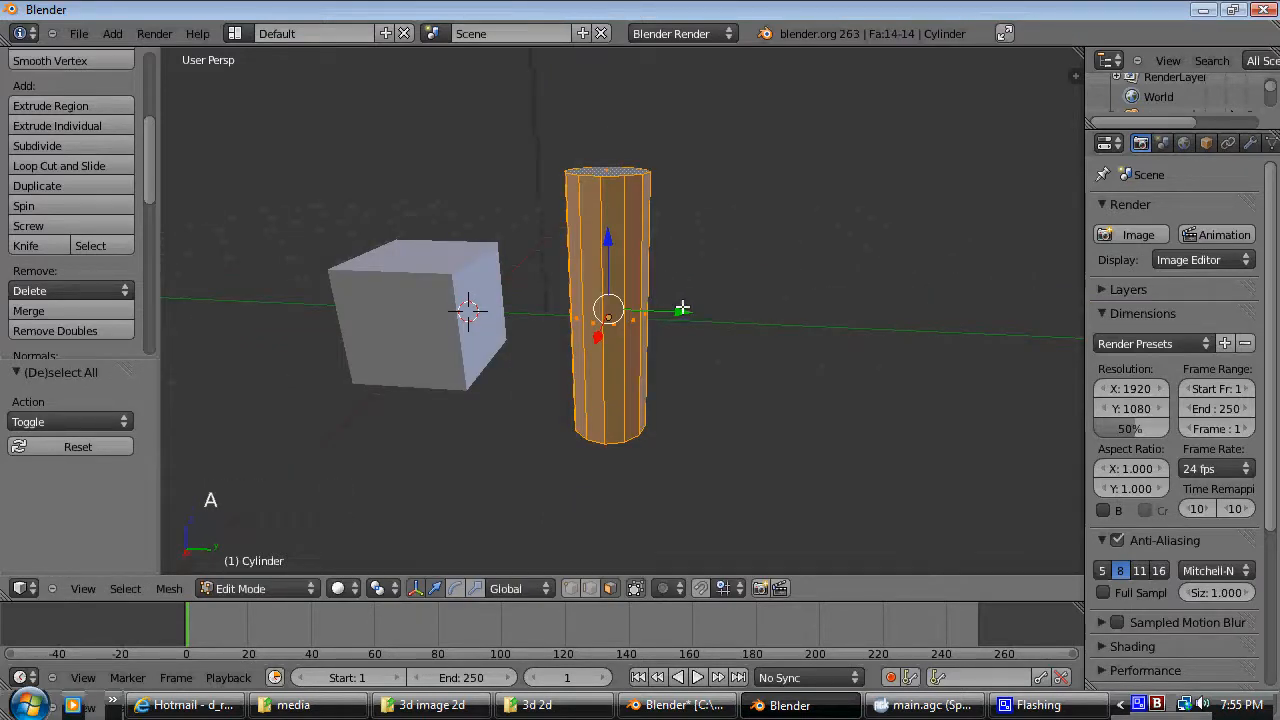
left_click_drag(689, 311, 909, 351)
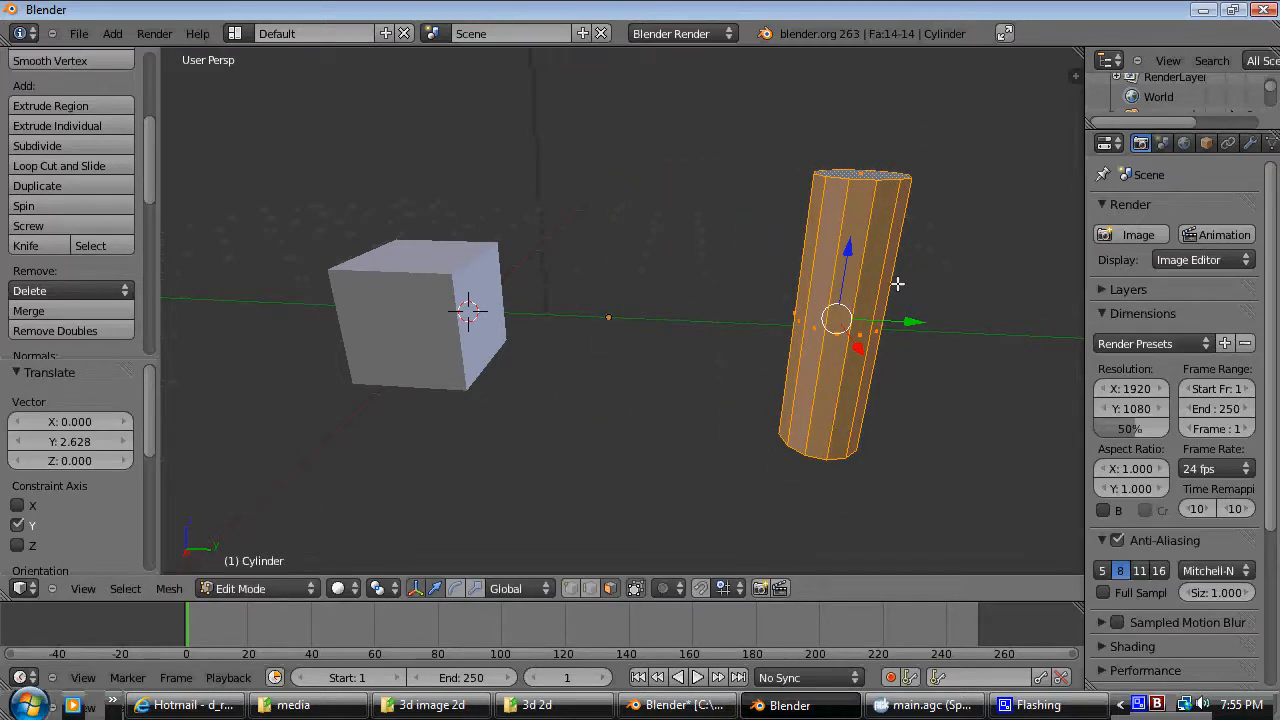
left_click_drag(921, 331, 692, 329)
Step: Leave Edit Mode on the cylinder and return to Object Mode
key("Tab")
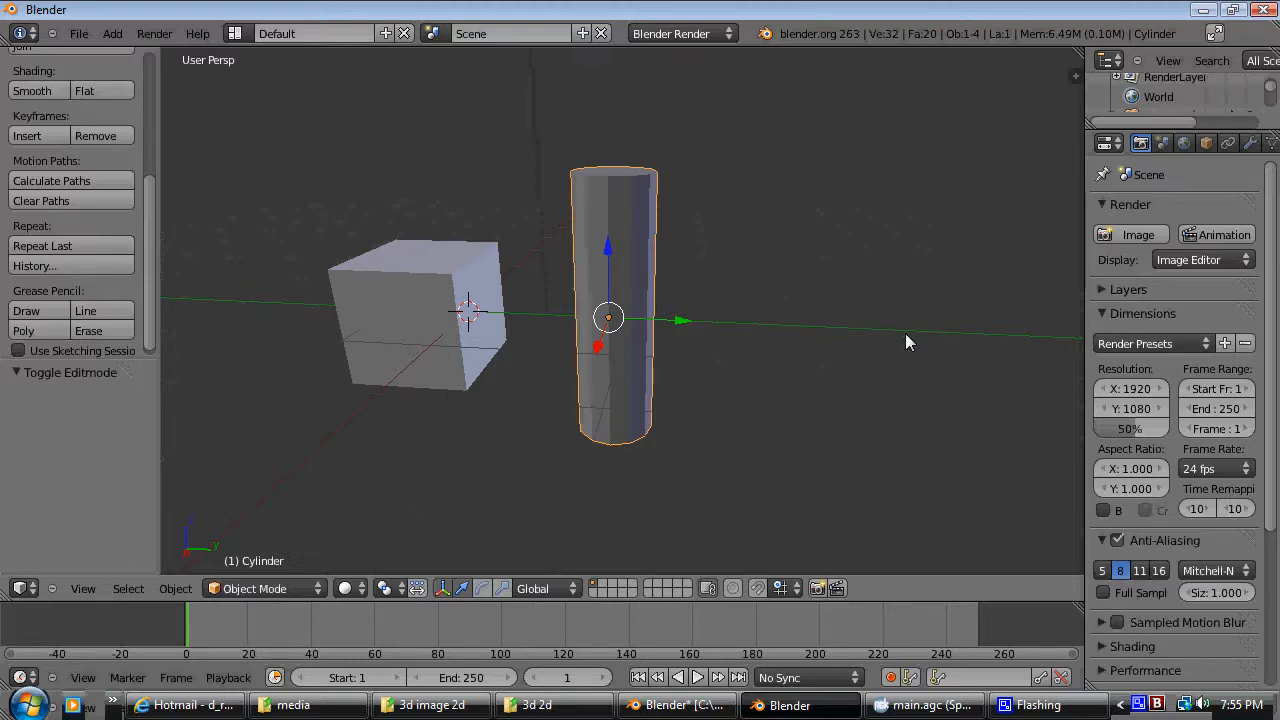
key("r")
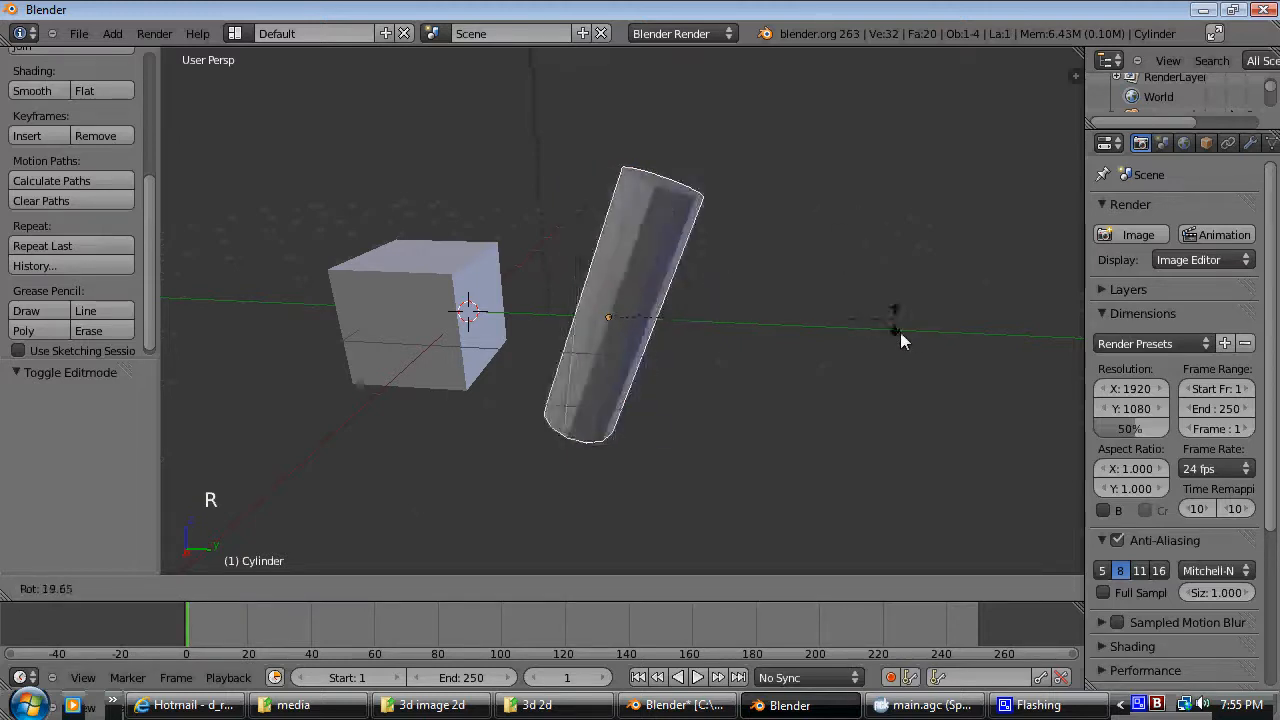
right_click(646, 404)
middle_click_drag(726, 367, 784, 374)
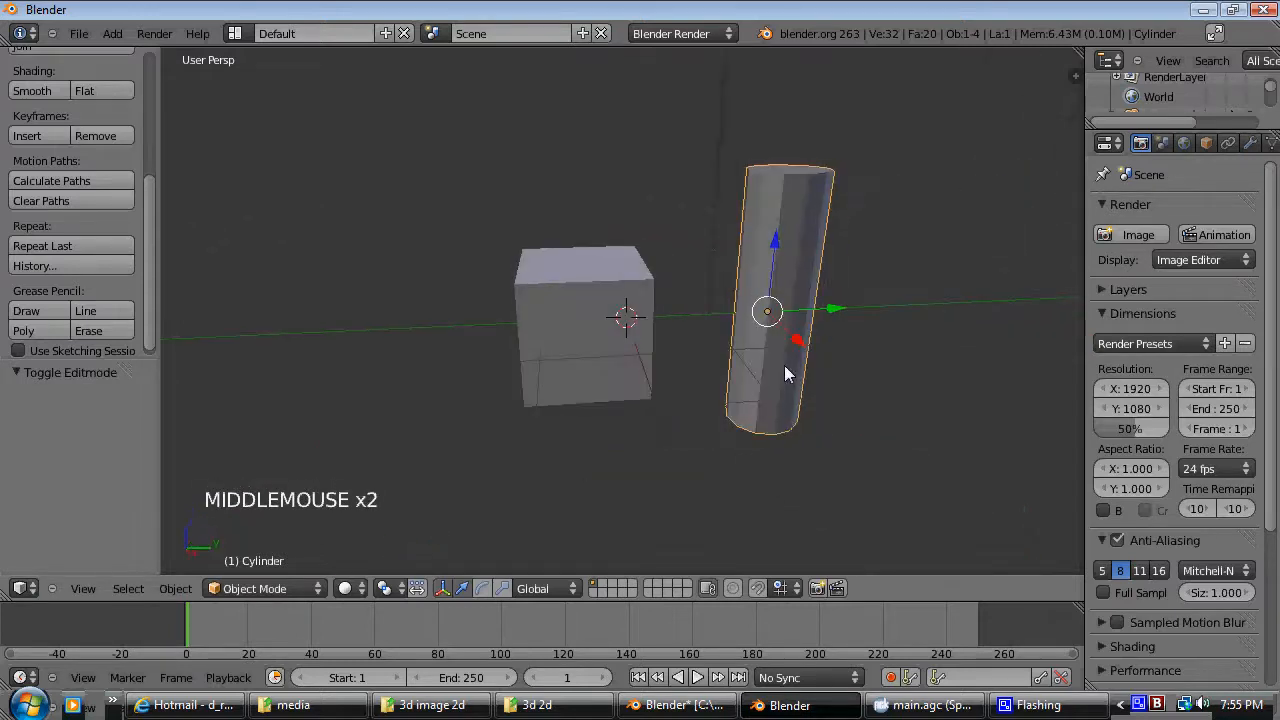
key("r")
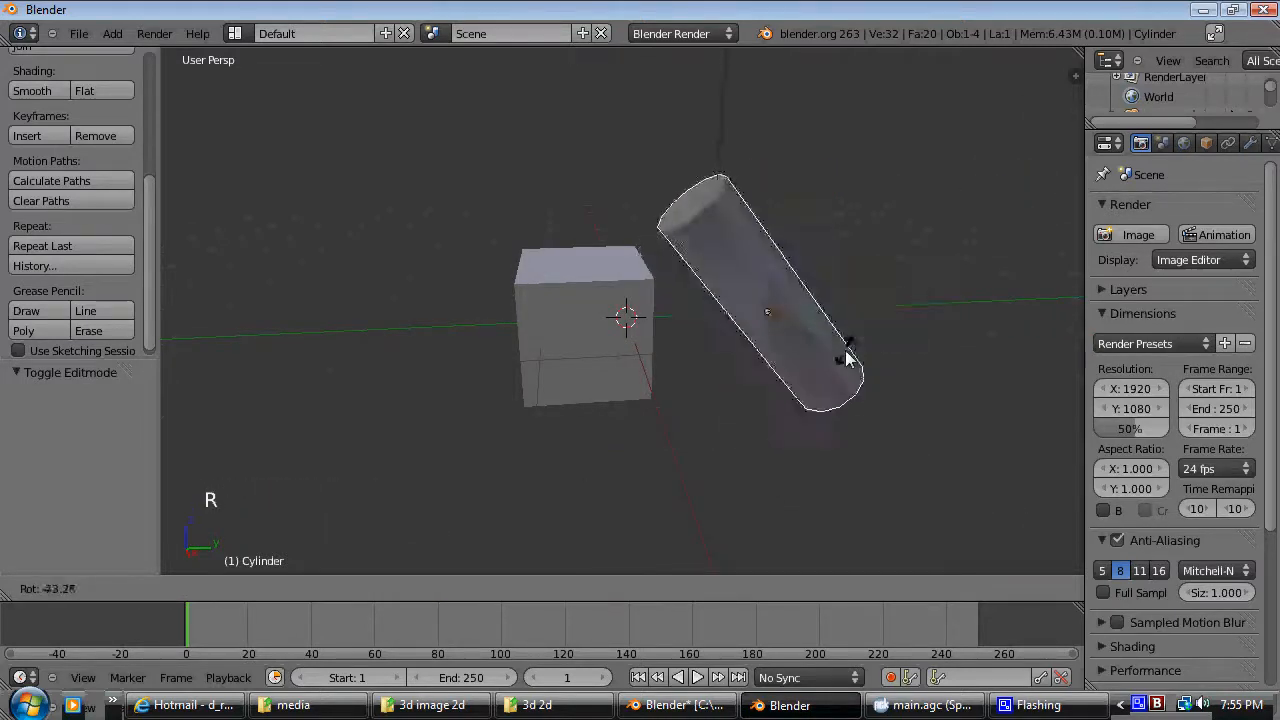
right_click(846, 348)
key("e")
key("e")
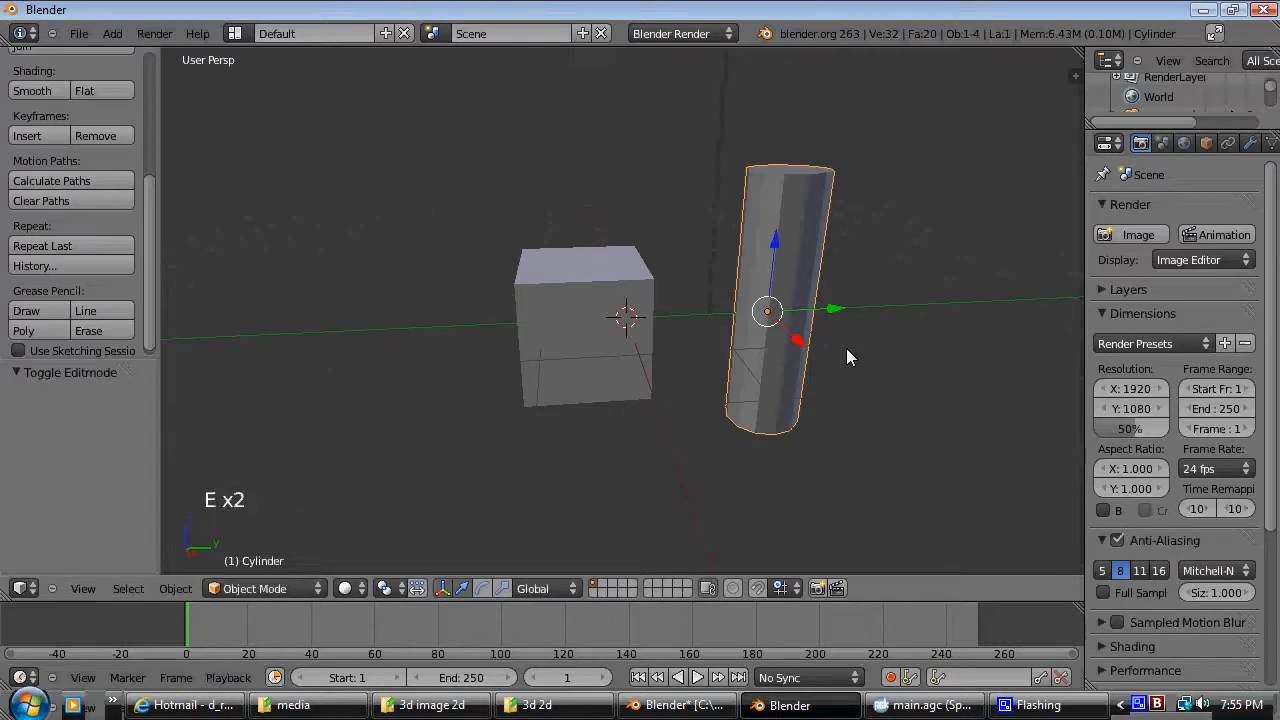
key("r")
key("r")
key("z")
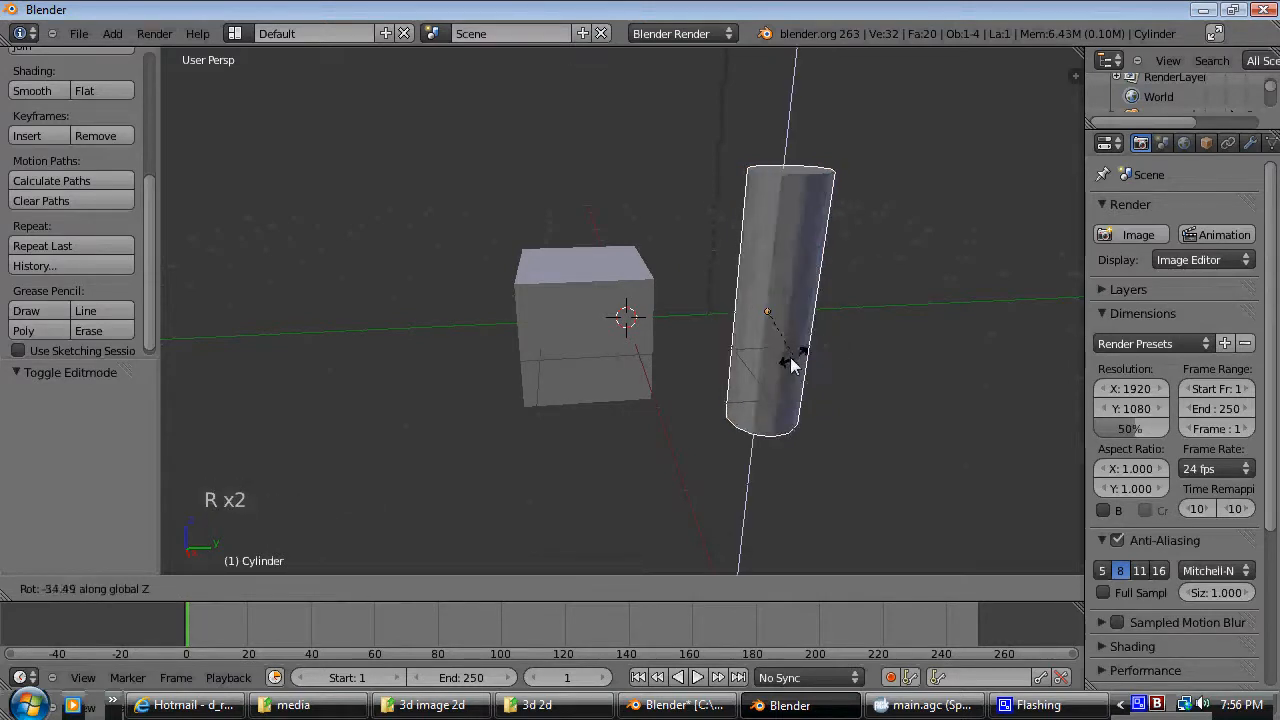
right_click(791, 365)
key("r")
key("r")
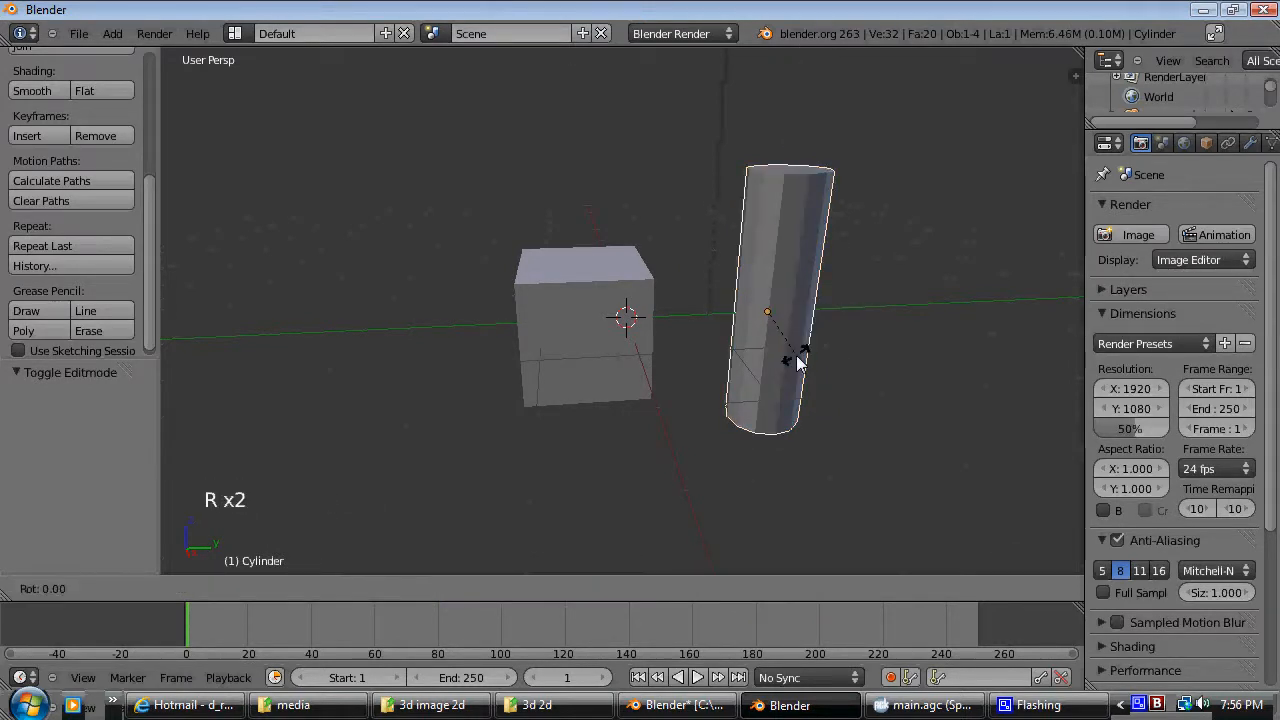
right_click(724, 350)
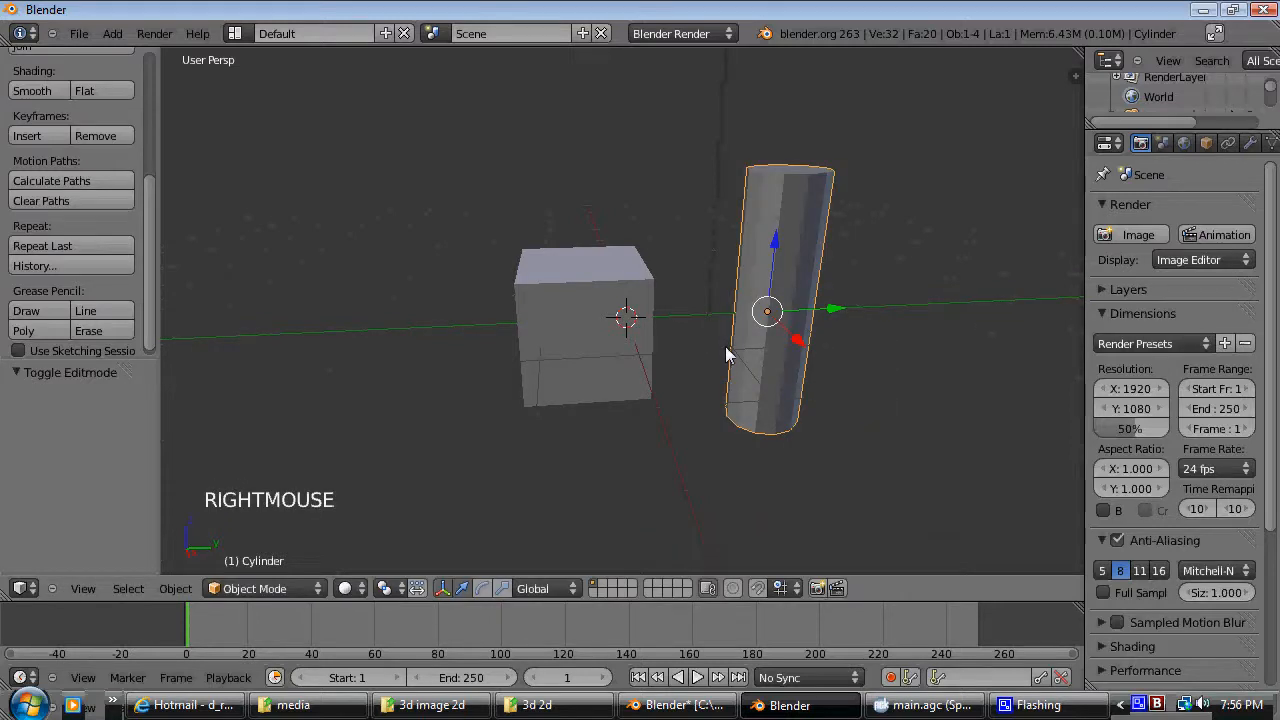
Step: Rotate the cylinder about -89° around the global X axis to lay it flat, and scale it uniformly to about 0.52
key("r")
key("r")
key("x")
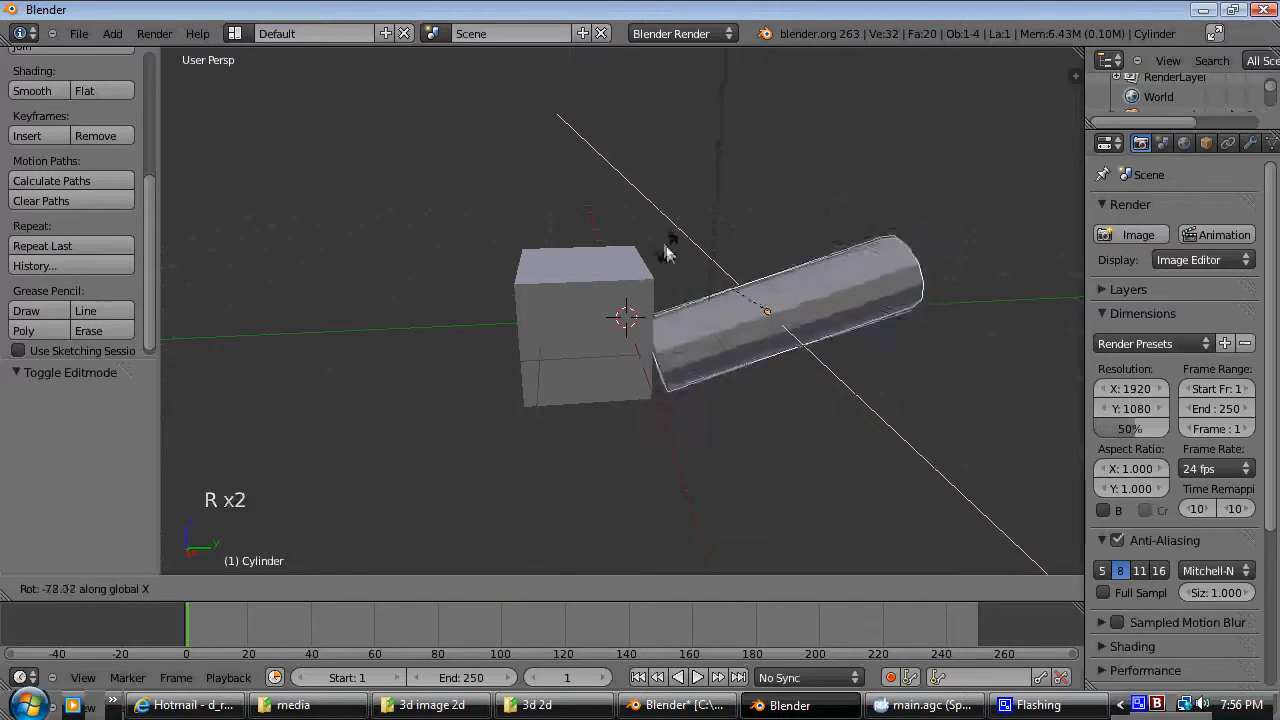
left_click(637, 174)
middle_click_drag(637, 174, 766, 320)
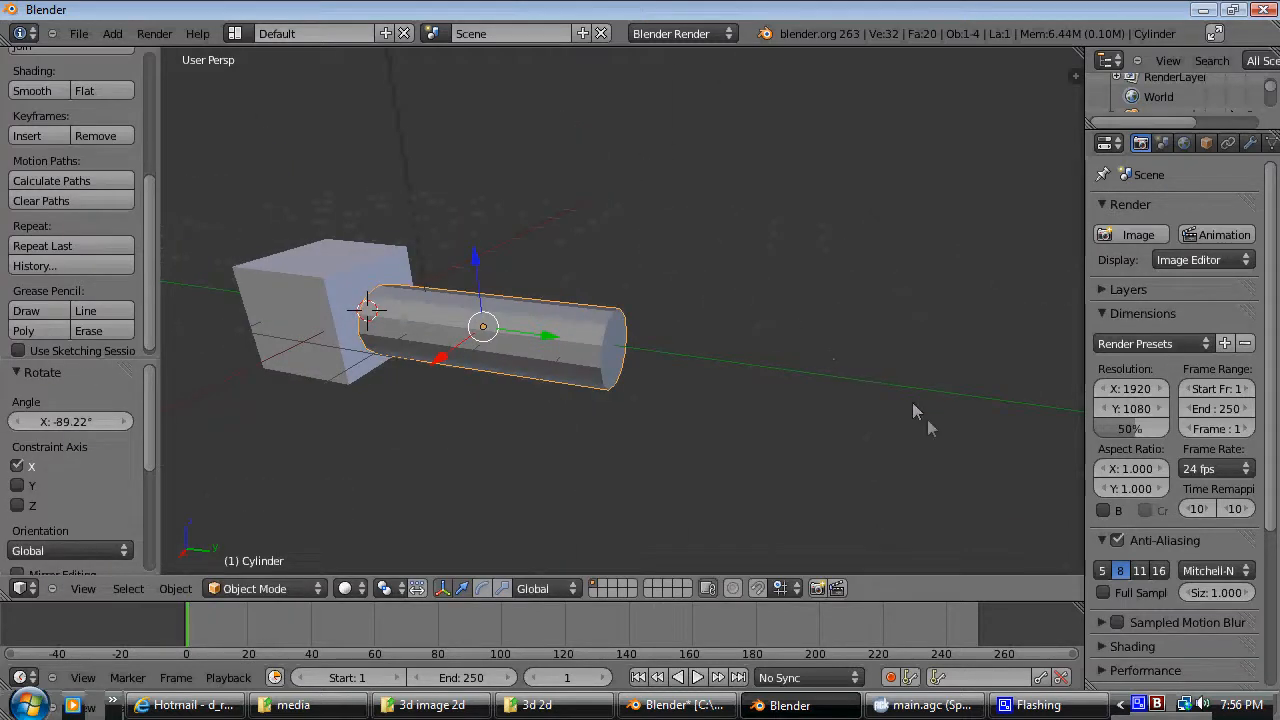
key("s")
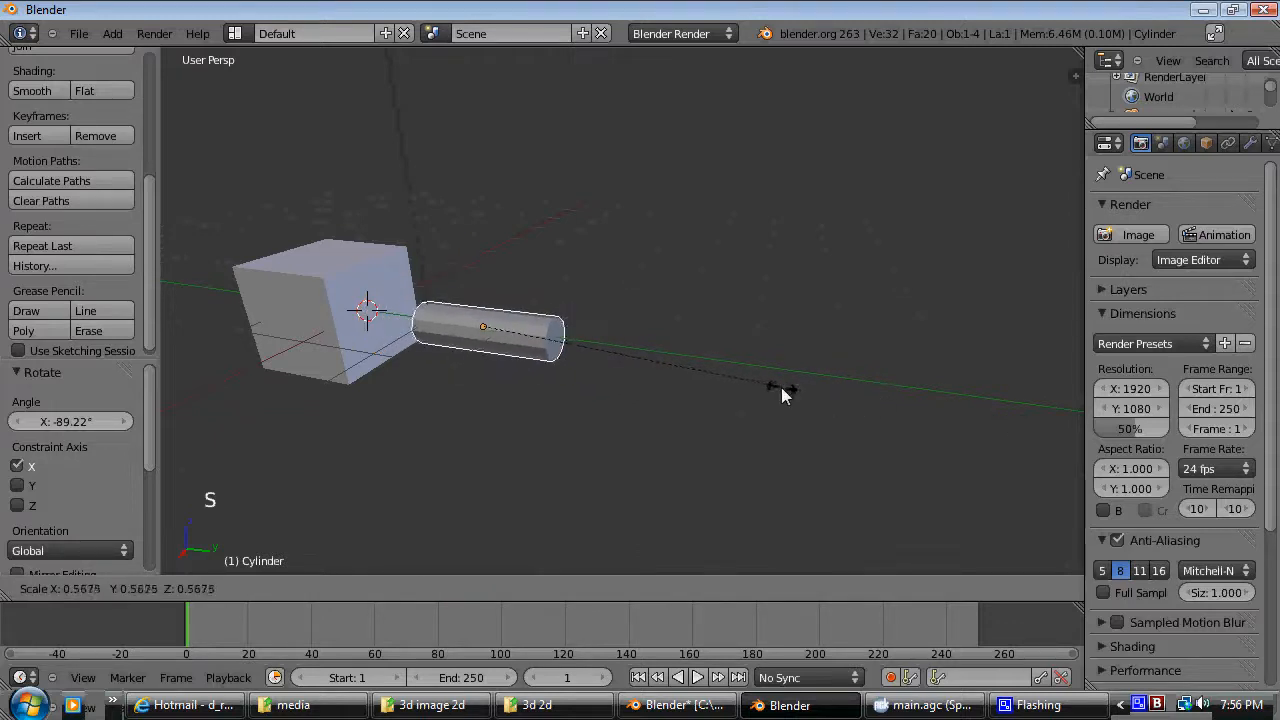
left_click(755, 379)
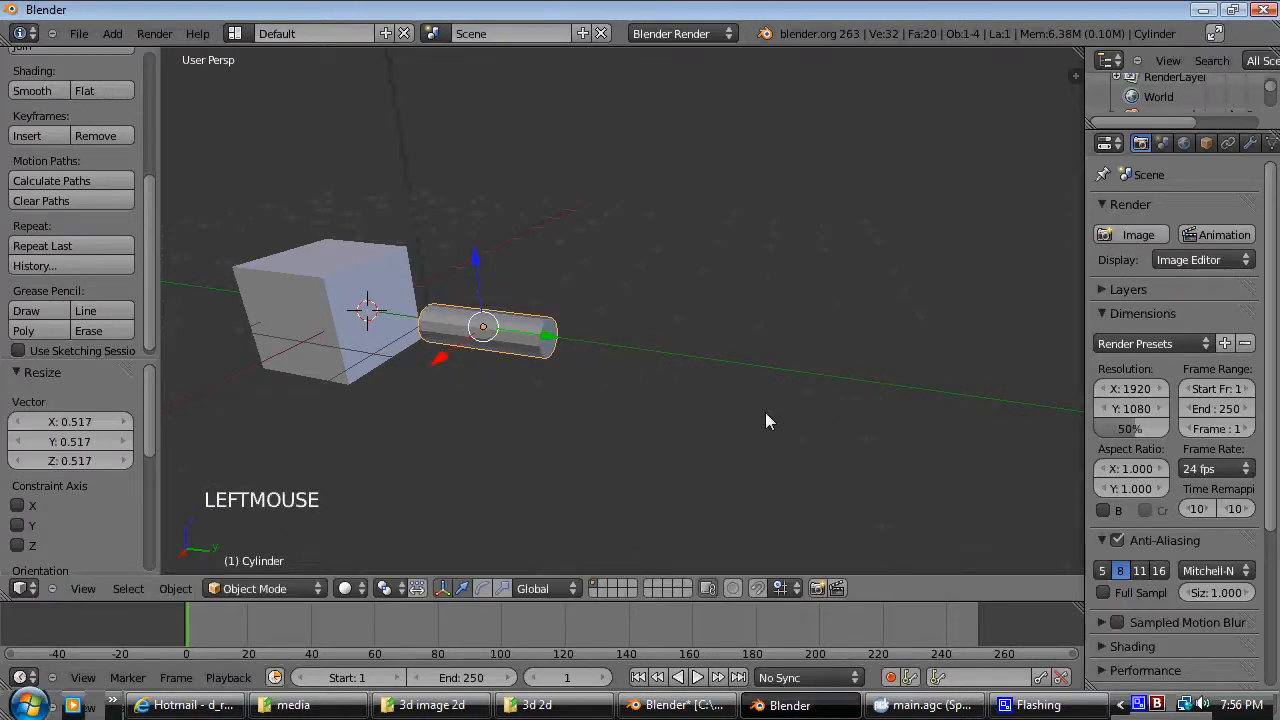
key("a")
right_click(325, 292)
right_click(463, 325)
right_click(337, 290)
right_click(470, 325)
key("Tab")
middle_click_drag(464, 320, 510, 326)
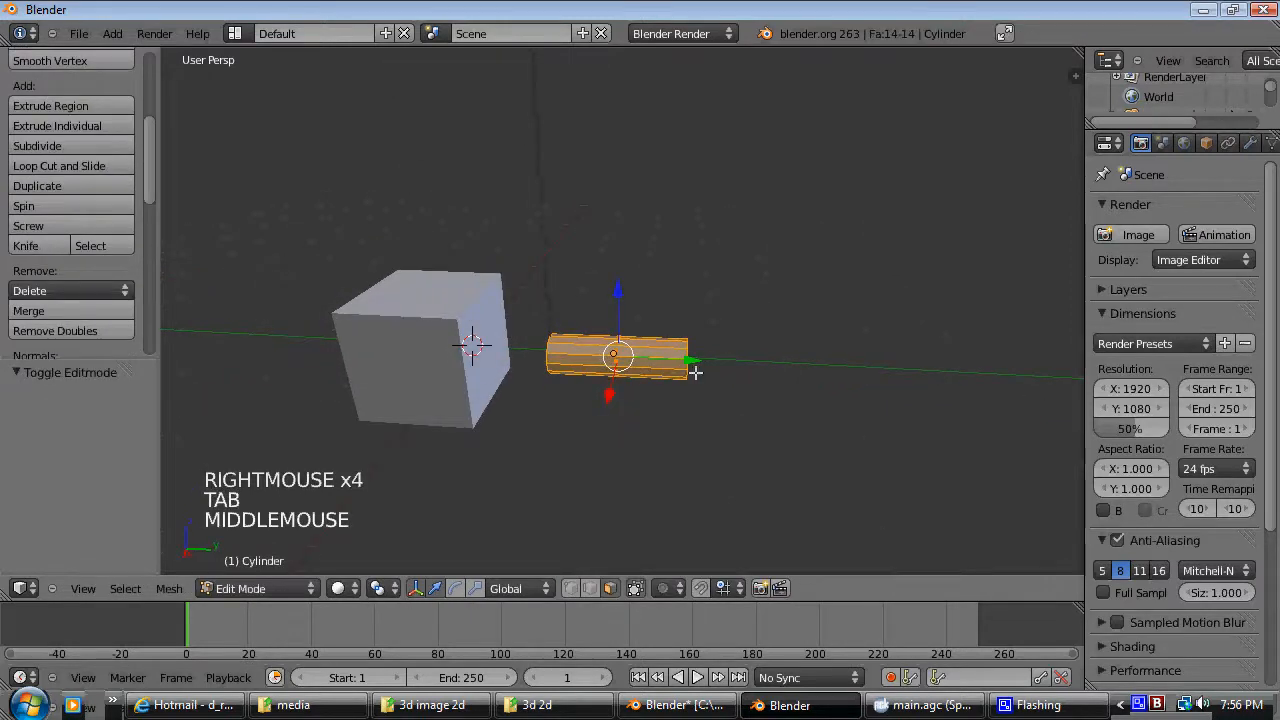
key("Tab")
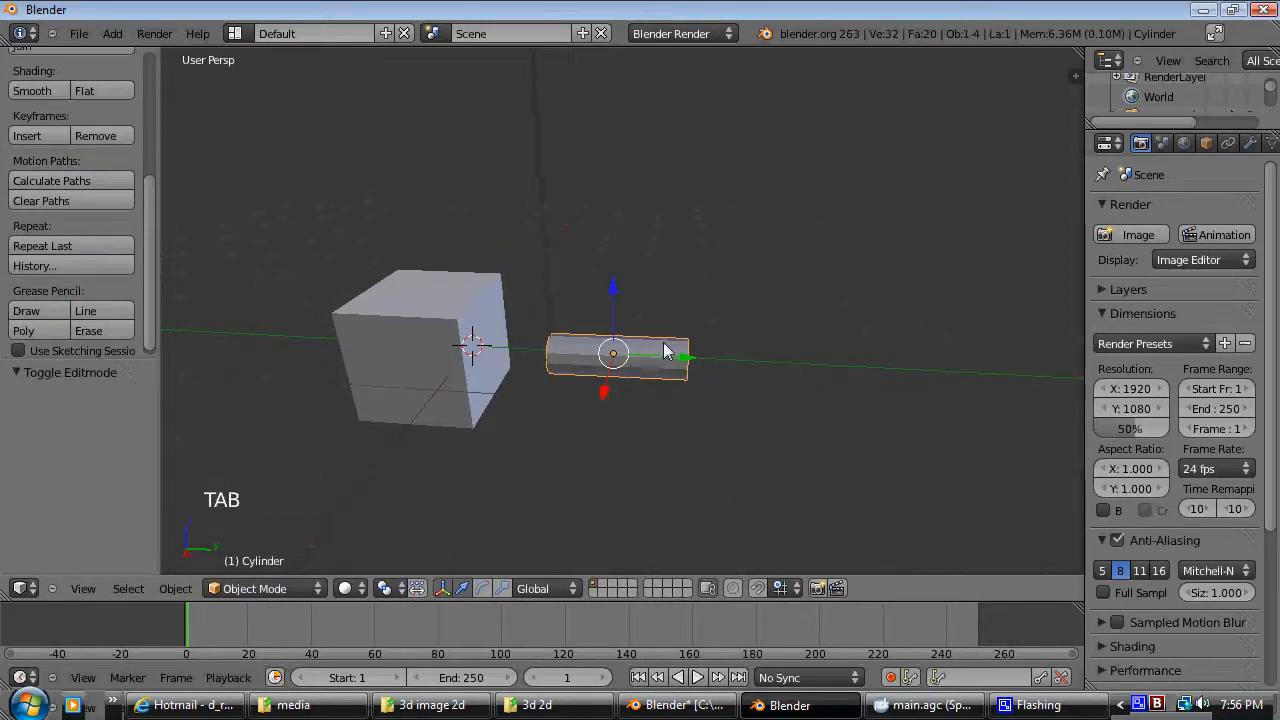
Step: Raise the cylinder slightly along Z and shift it along Y closer to the cube
left_click_drag(607, 282, 607, 268)
left_click_drag(703, 345, 666, 347)
Step: Scale the cube's top face to about 0.705 in Edit Mode to taper the turret base
right_click(457, 296)
key("Tab")
right_click(455, 300)
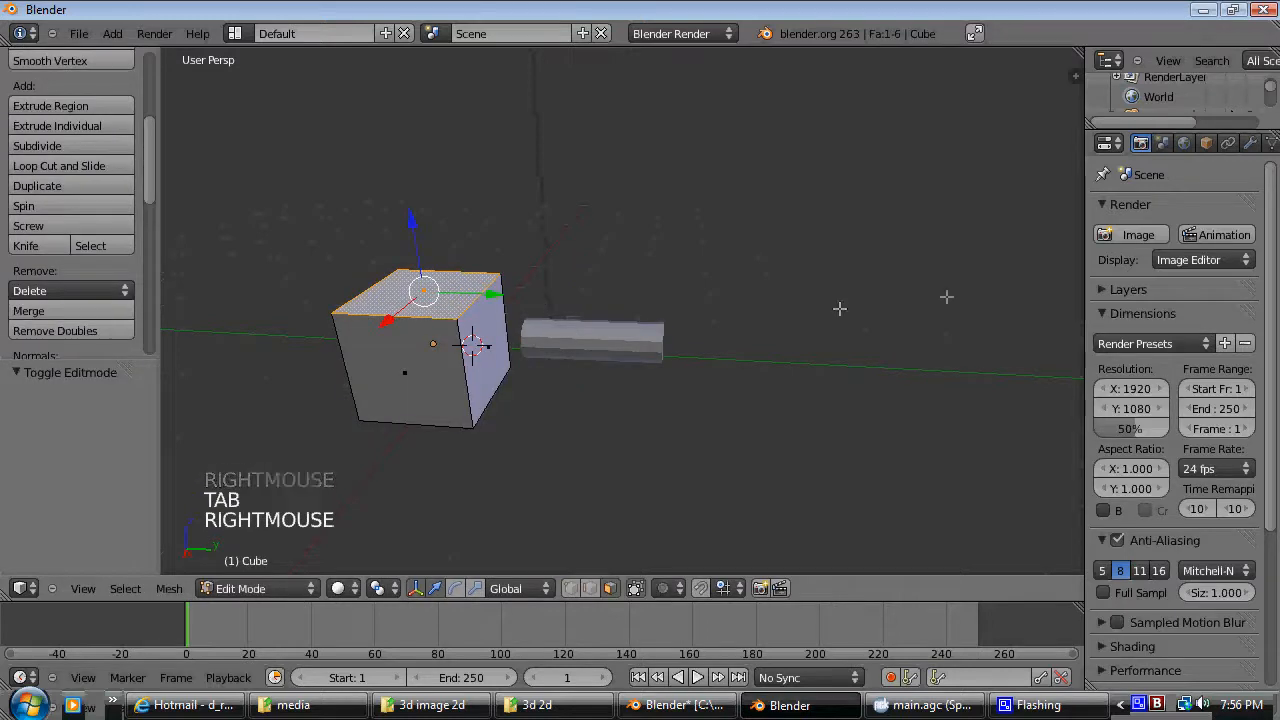
key("s")
key("s")
left_click(880, 242)
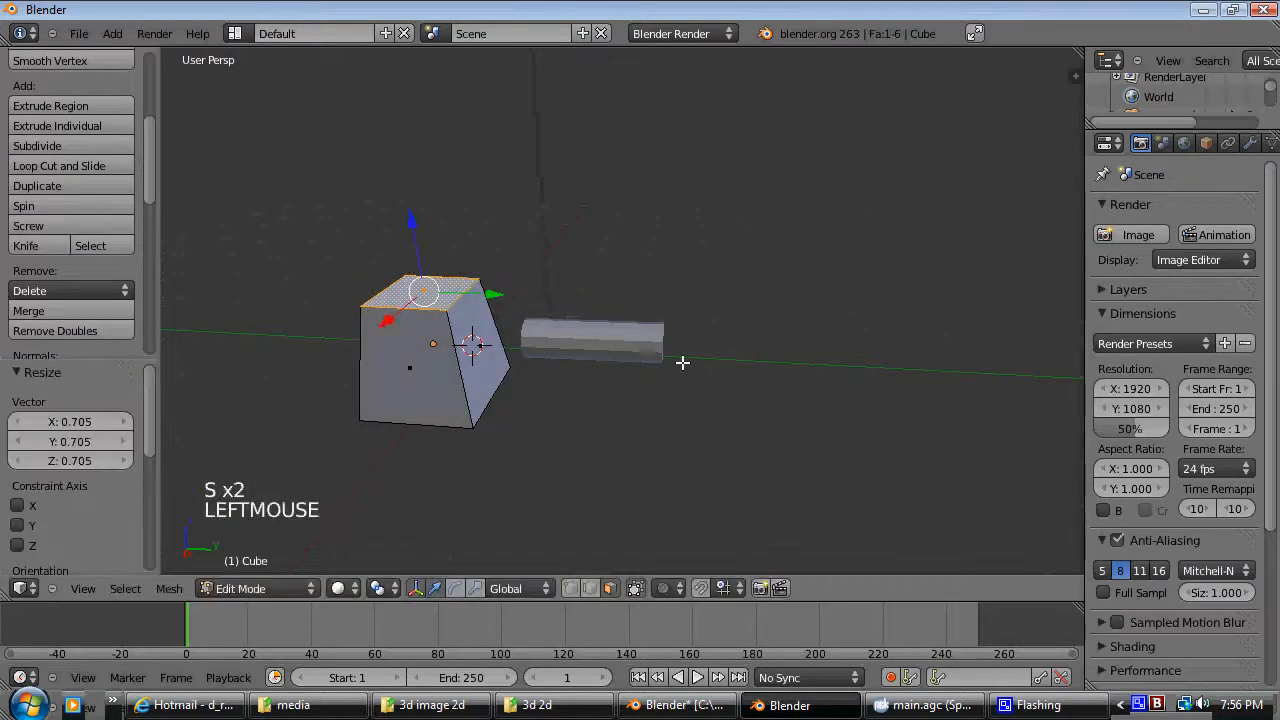
key("Tab")
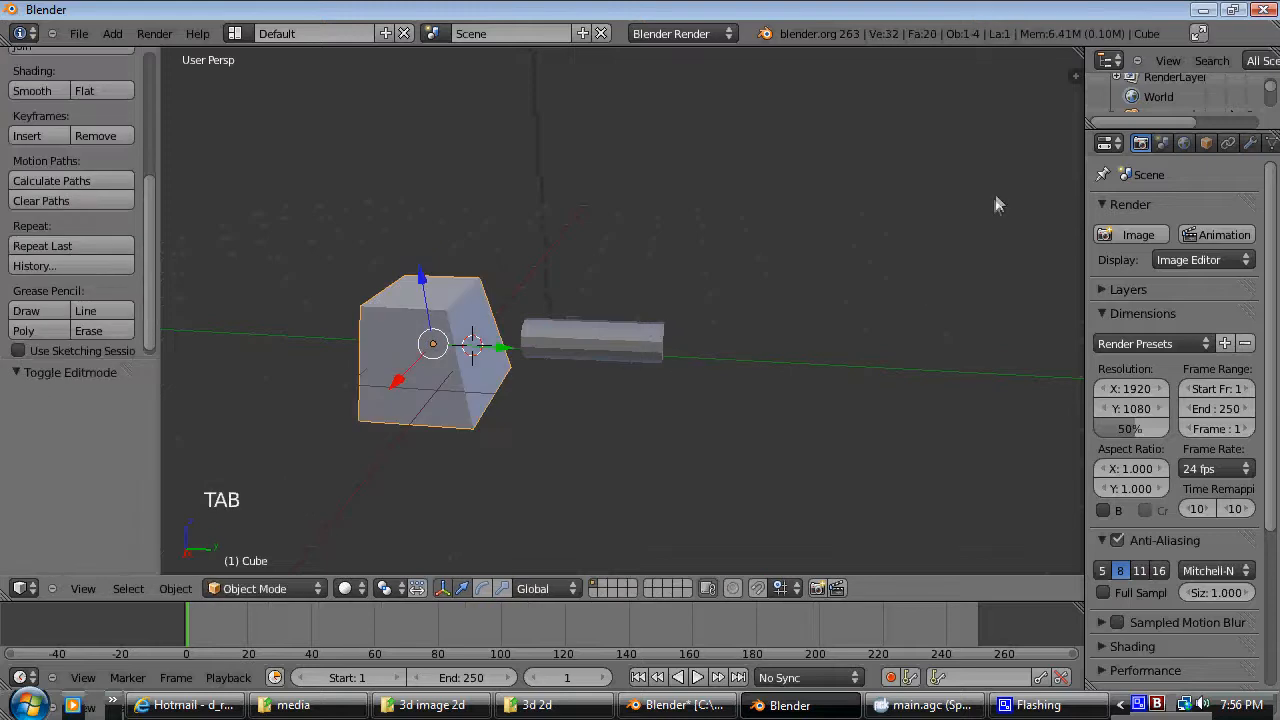
Step: Give the cylinder a new material with a blue diffuse colour of about R 0.025, G 0, B 0.75
left_click(609, 343)
right_click(609, 345)
scroll(762, 390, "up", 3)
mouse_move(760, 390)
middle_mouse_down()
mouse_move(660, 388)
mouse_move(748, 394)
middle_mouse_up()
scroll(748, 394, "down", 3)
left_click_drag(1085, 297, 938, 297)
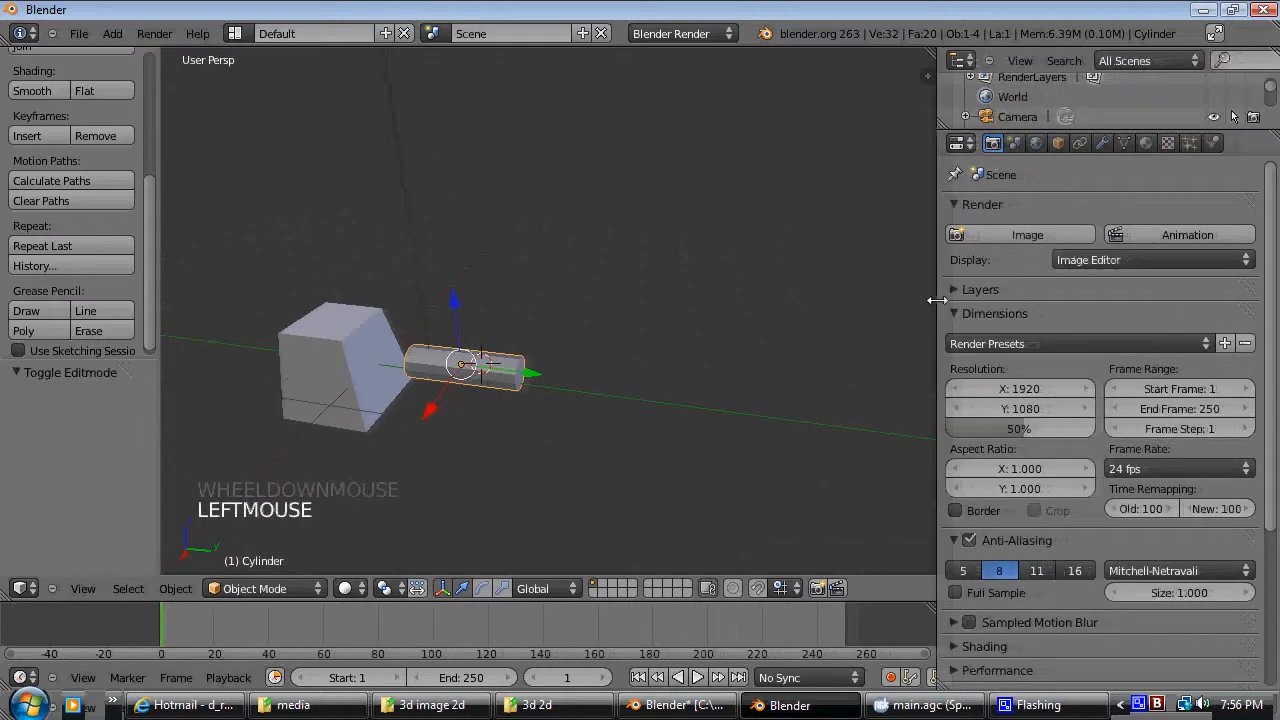
left_click(1146, 143)
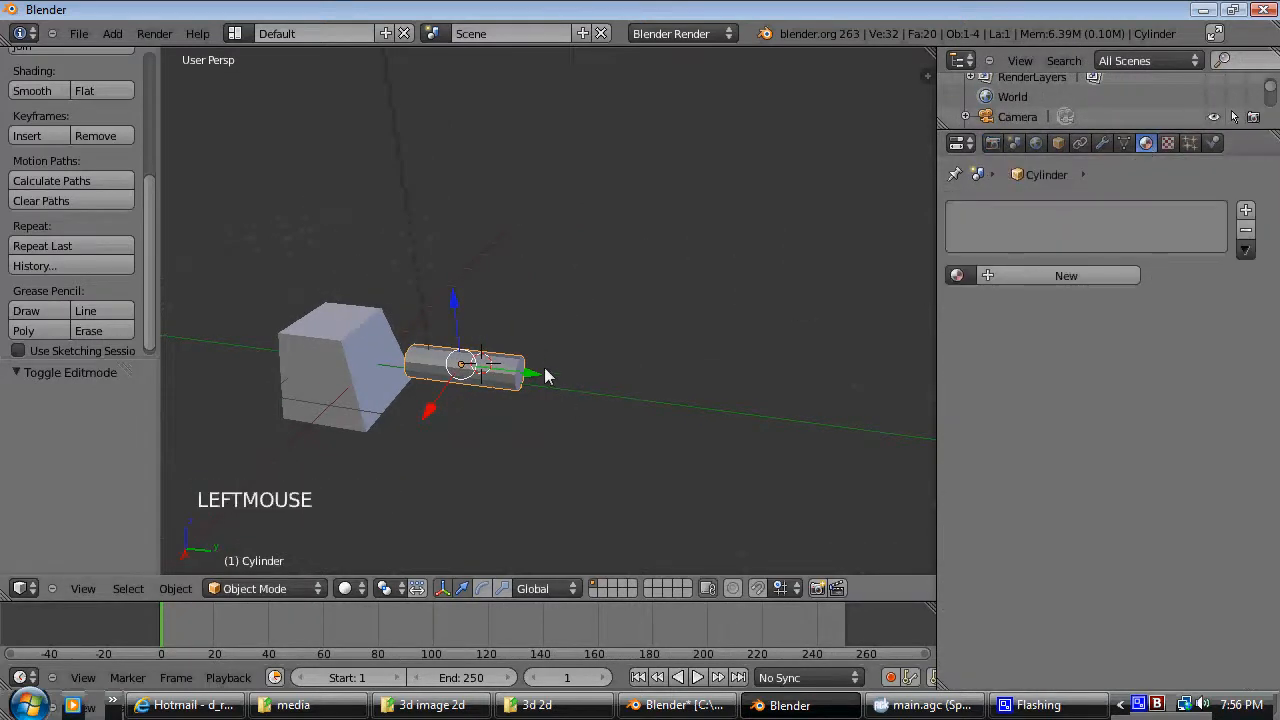
left_click(996, 275)
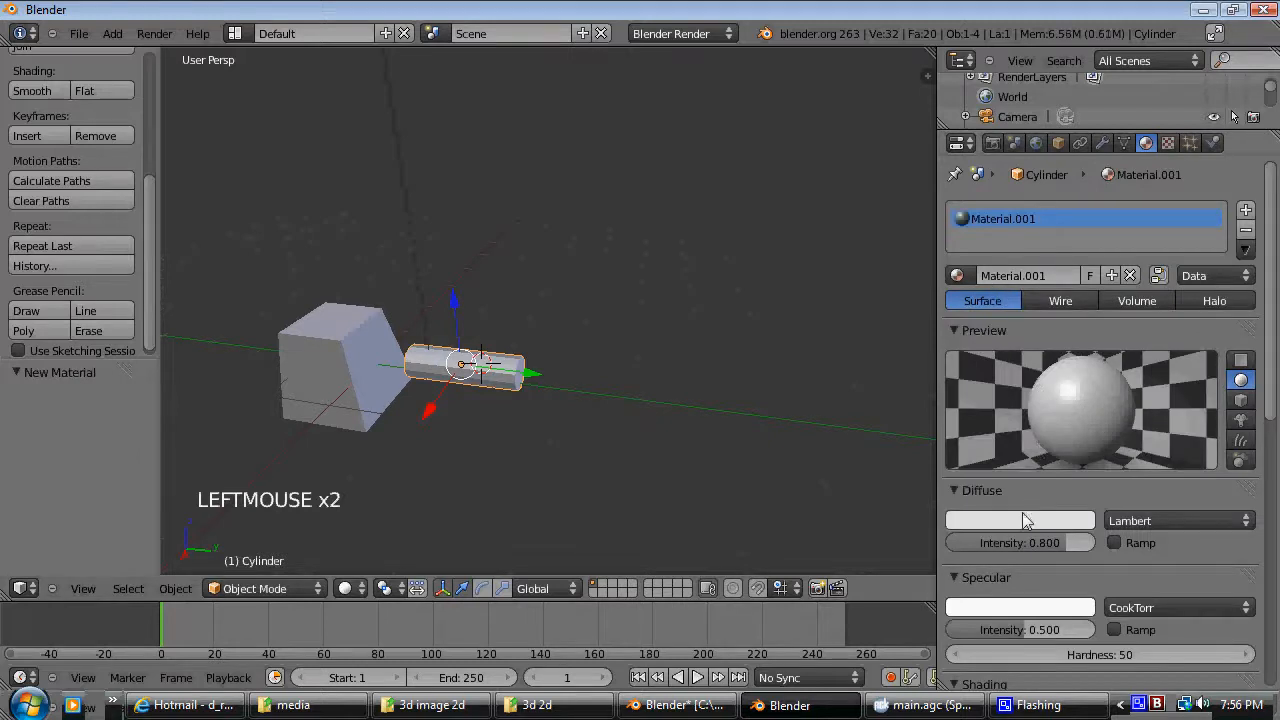
left_click(1039, 519)
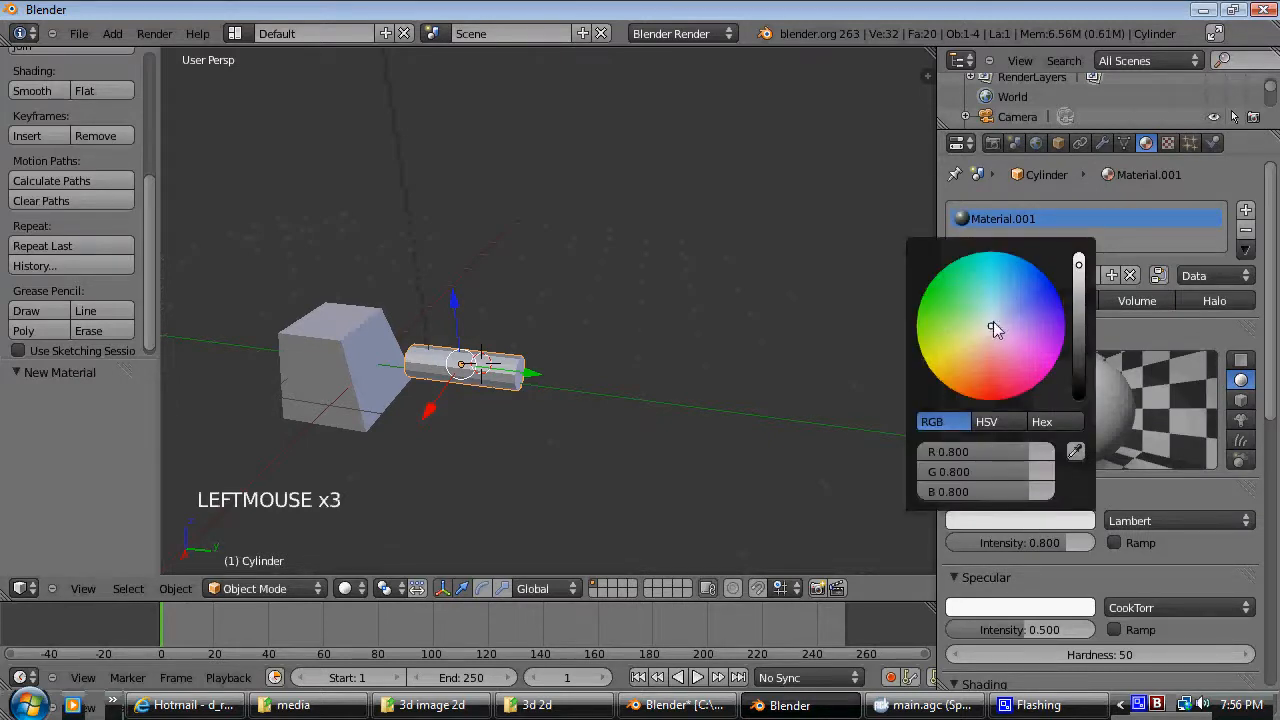
left_click(1050, 302)
left_click_drag(1051, 300, 1070, 290)
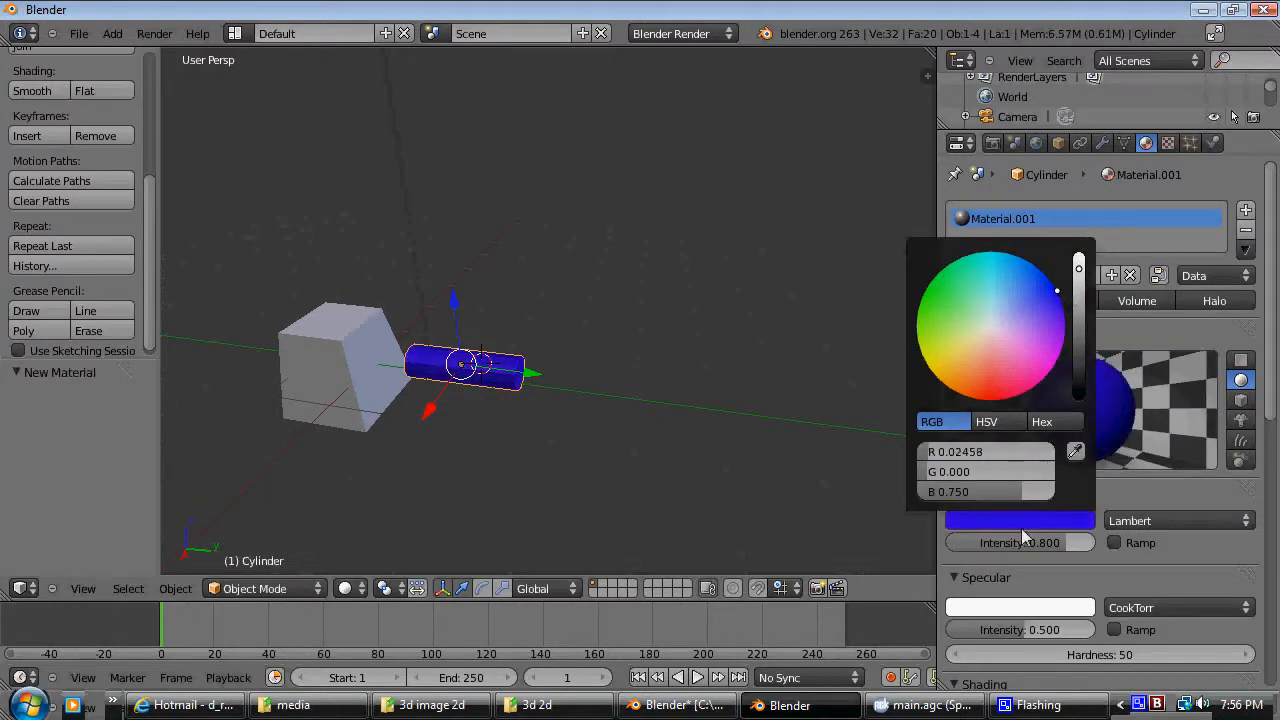
Step: Change the diffuse colour of the cube's existing material to a saturated yellow-green
right_click(330, 357)
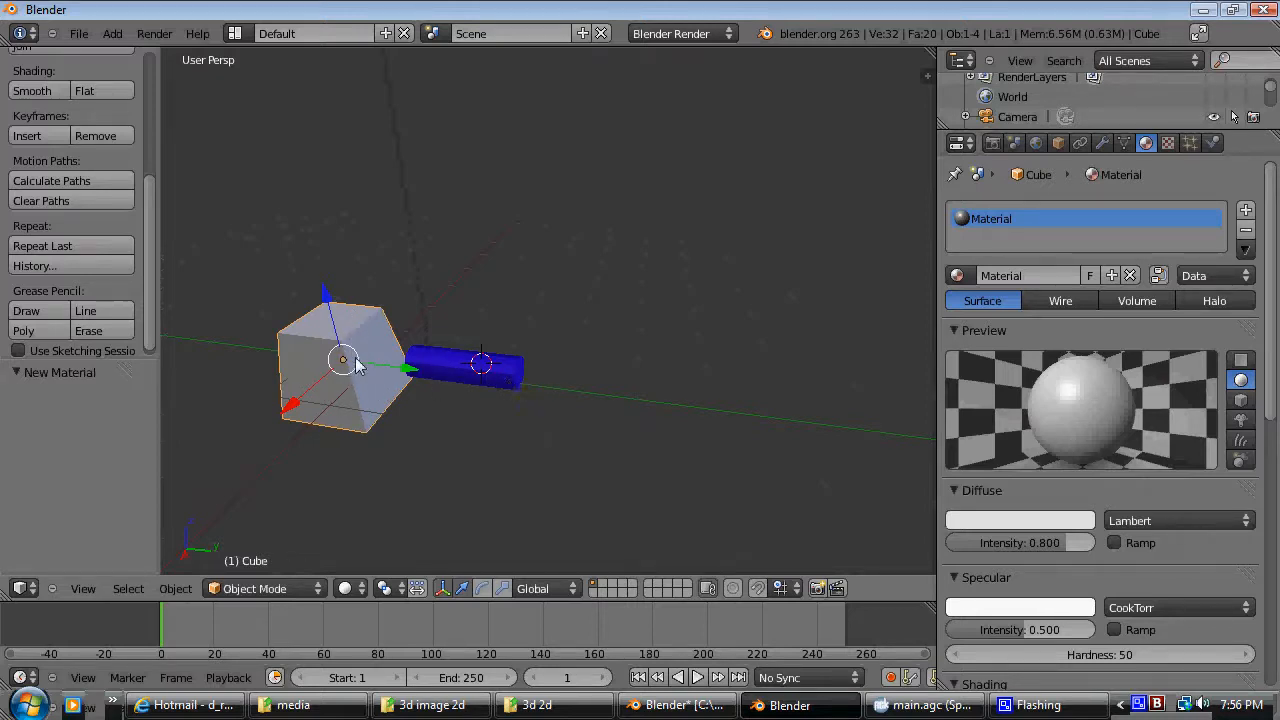
left_click(1055, 520)
left_click_drag(1004, 322, 914, 330)
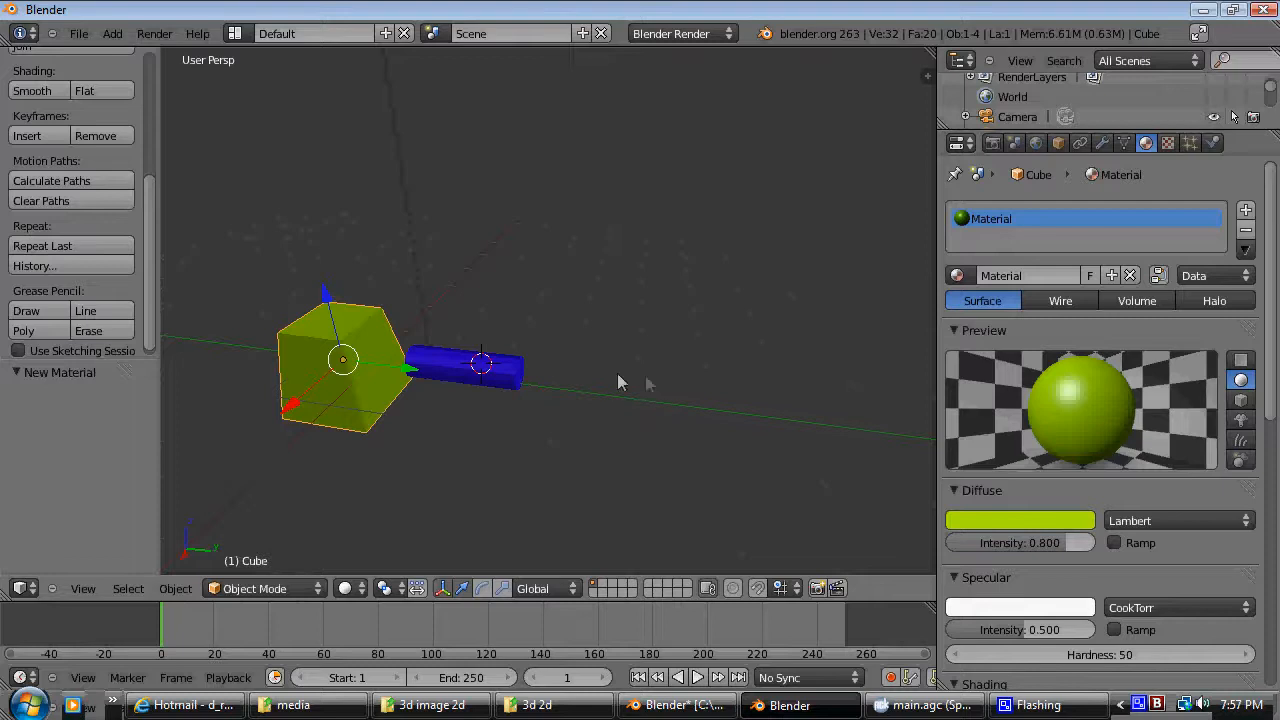
key("Tab")
key("Tab")
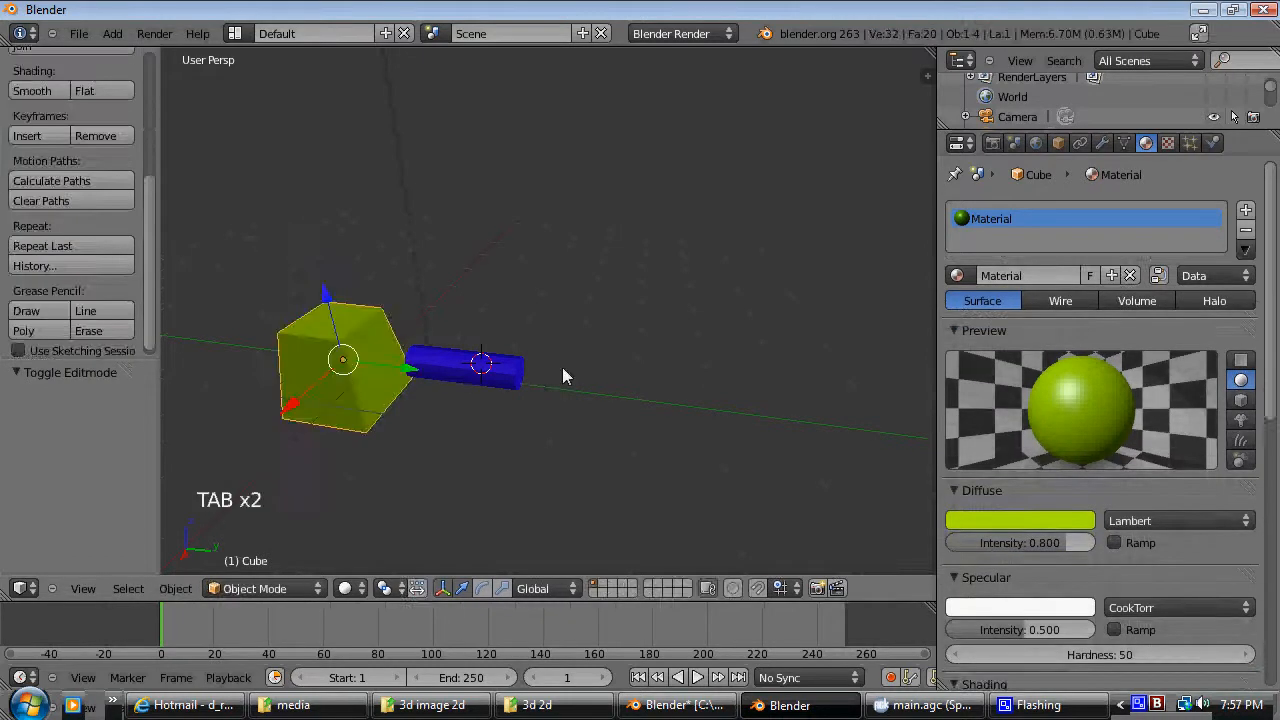
Step: Move the cylinder about -0.69 units along Y into the cube, and join both into one object with the cube active
right_click(505, 370)
left_click_drag(529, 374, 483, 370)
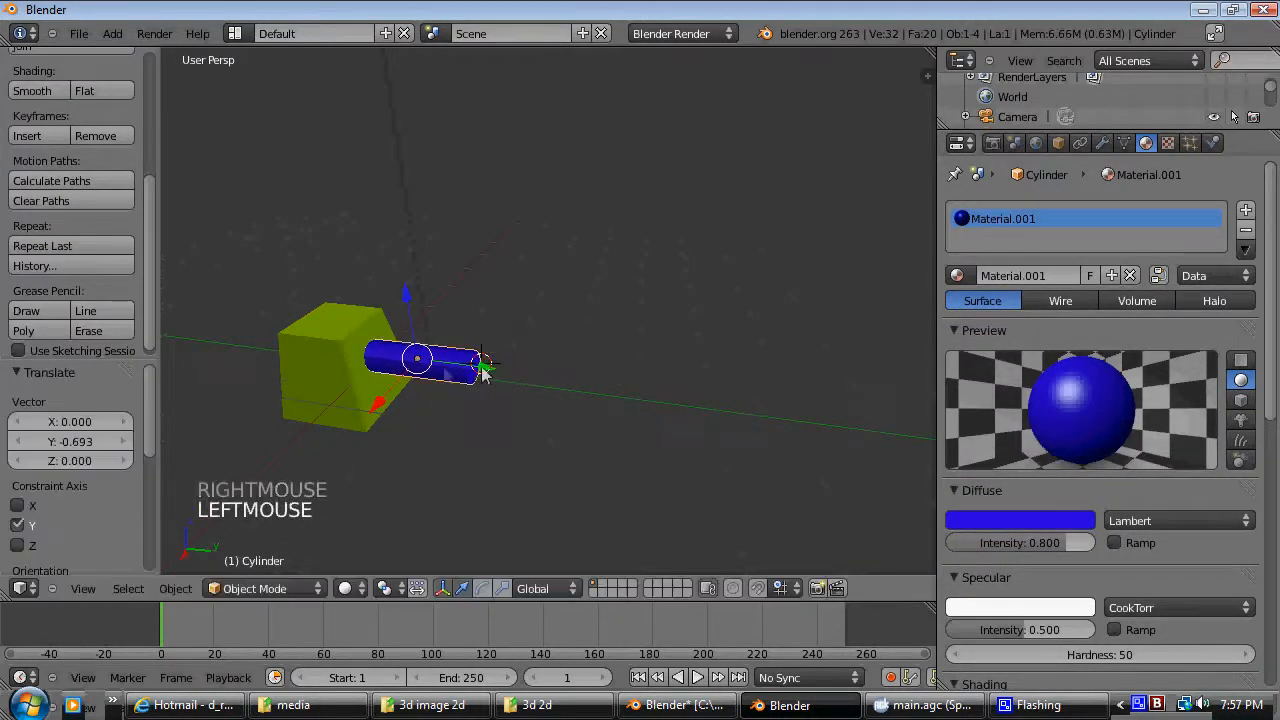
right_click(331, 368, "shift")
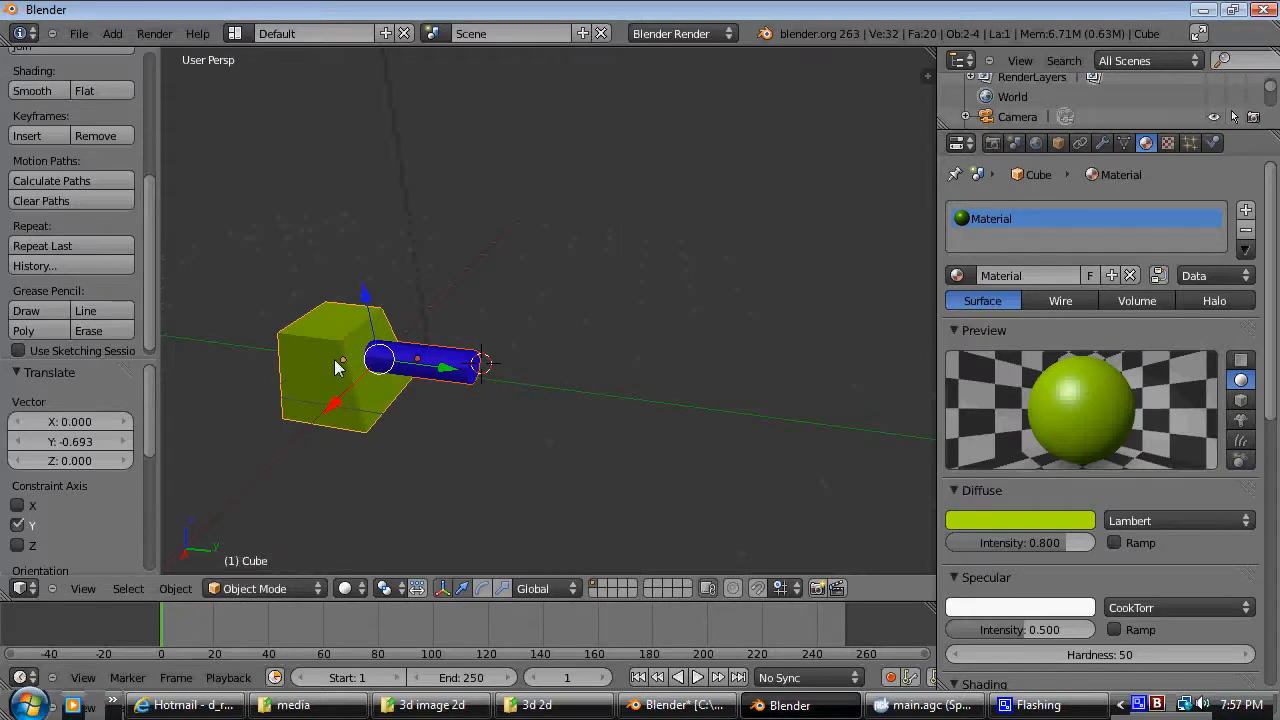
key("ctrl+j")
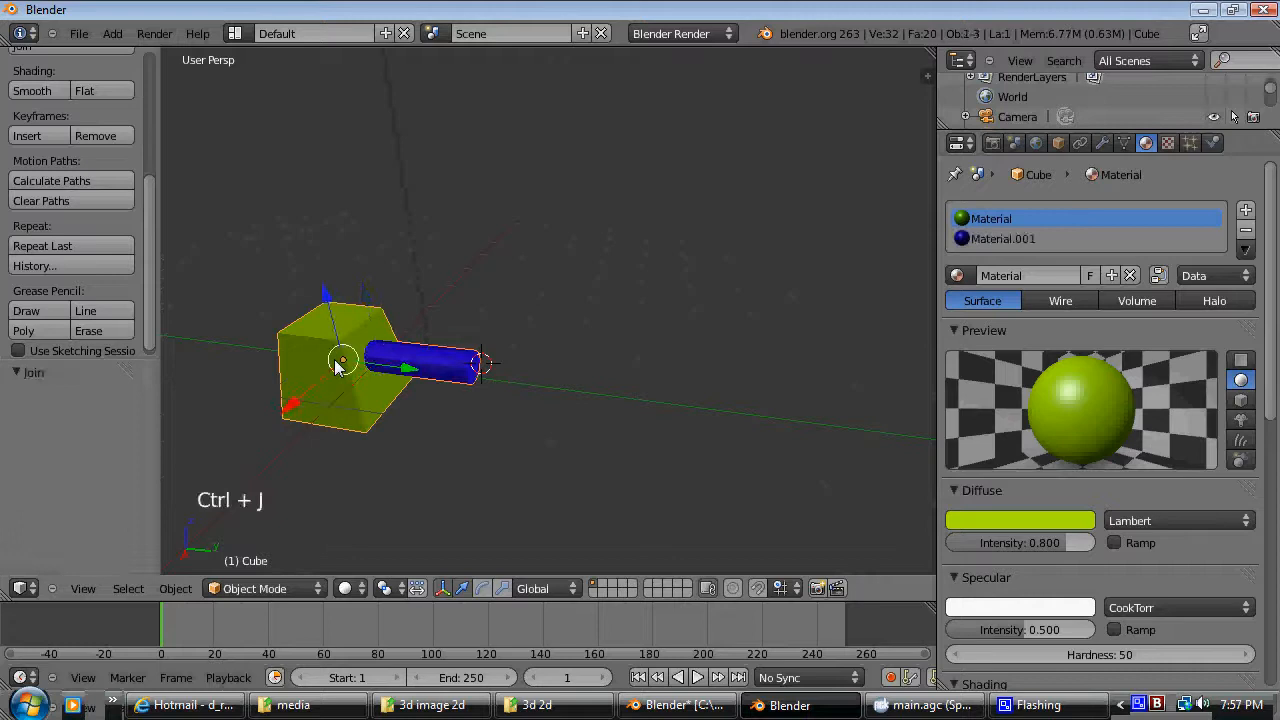
key("a")
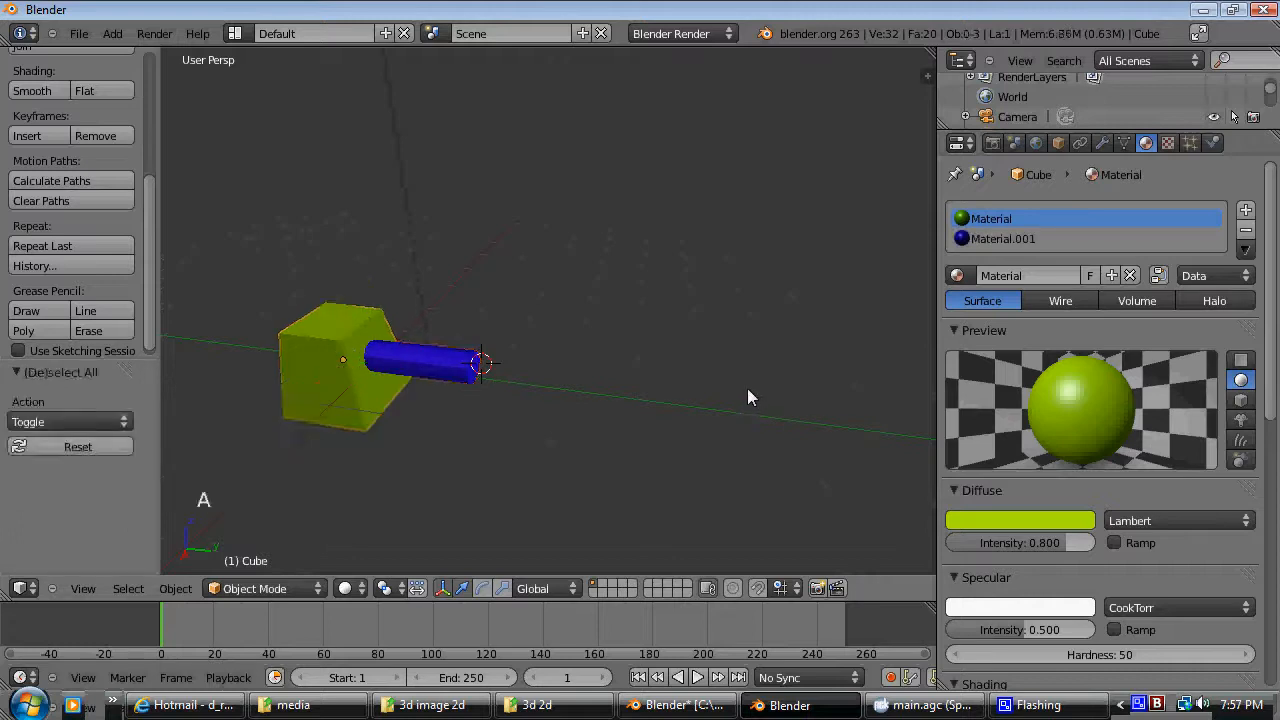
Step: Show the turret with its camera and lamp in top view, and bring up the scene's render settings
key("KP_7")
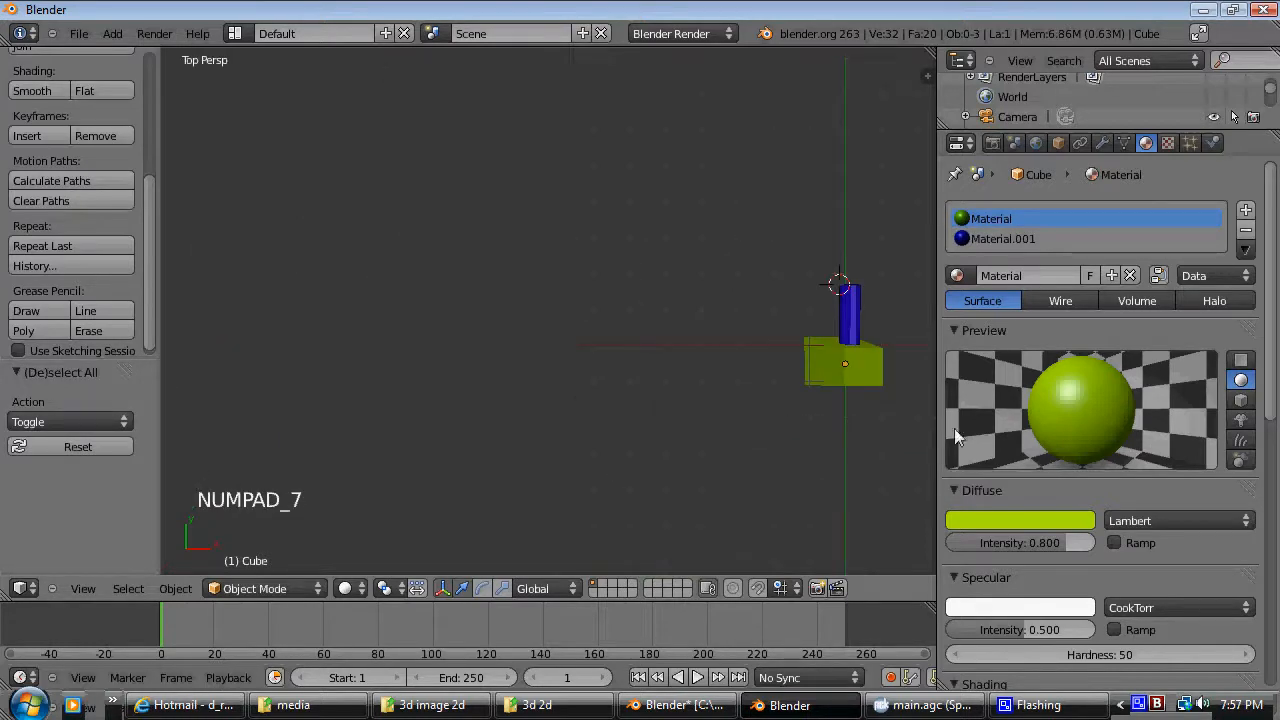
left_click(994, 142)
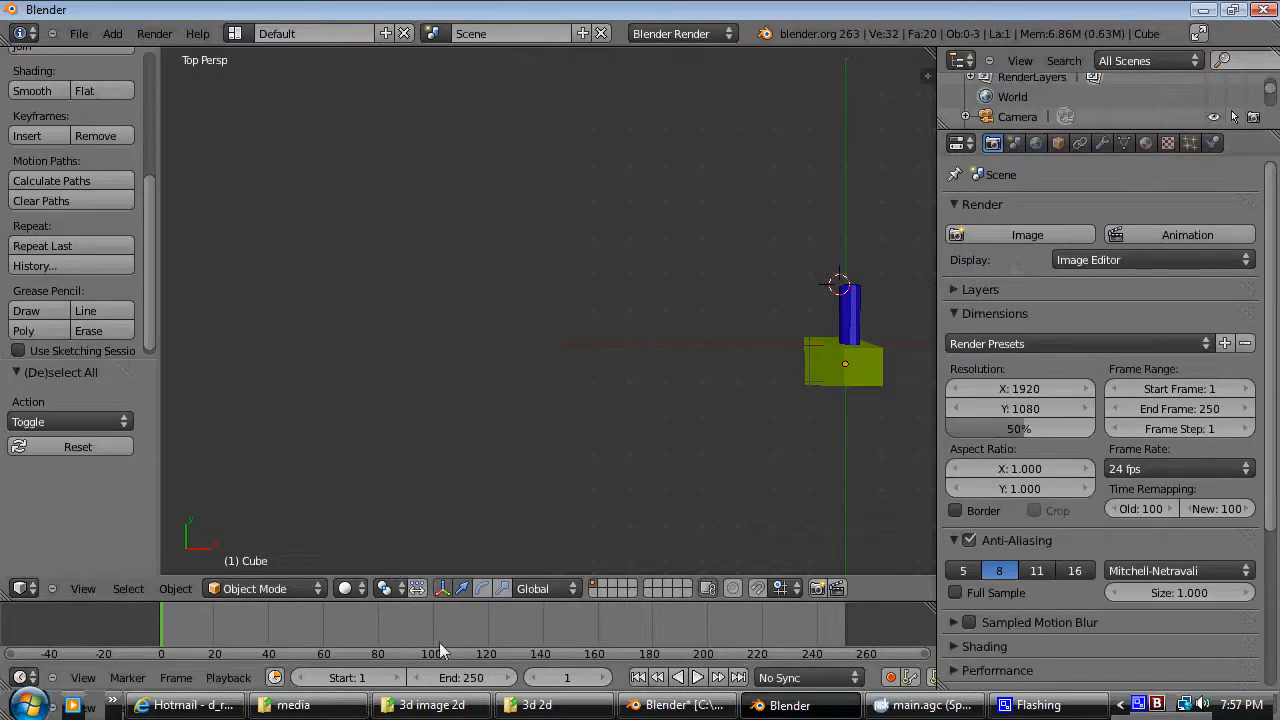
left_click(938, 324)
left_click_drag(938, 324, 1058, 336)
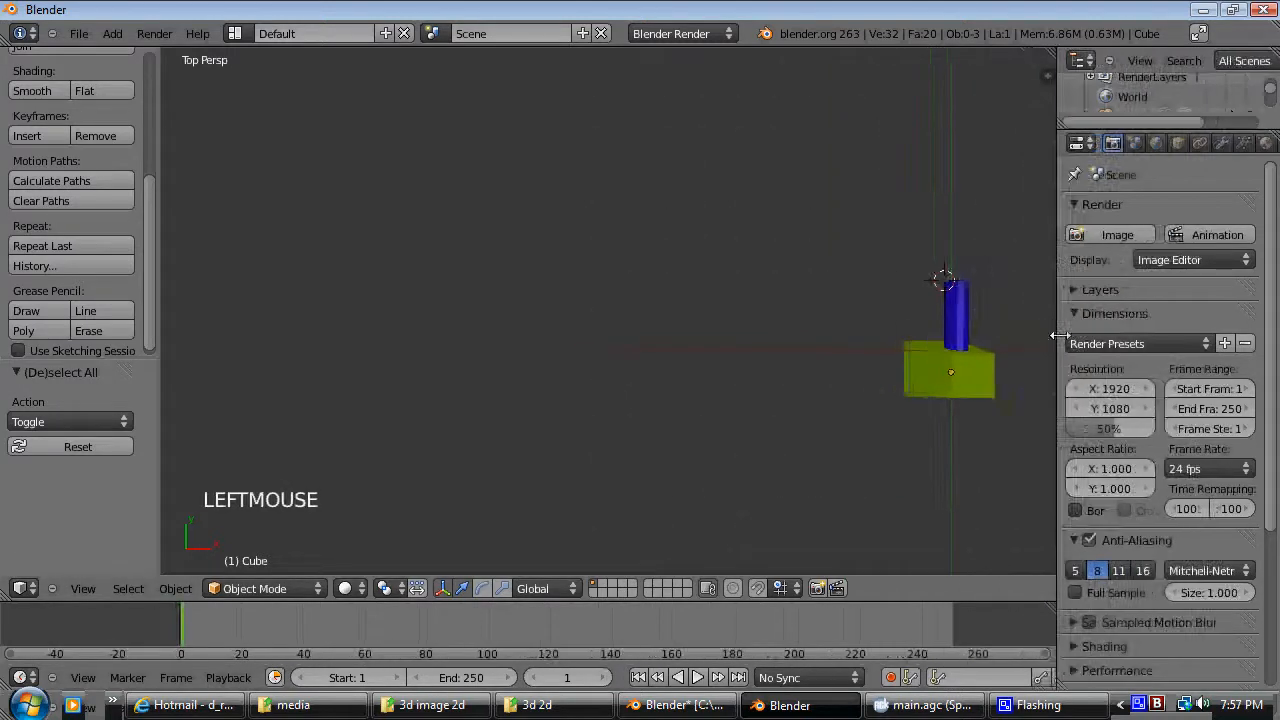
scroll(935, 370, "down", 2)
middle_click_drag(929, 372, 646, 344, "shift")
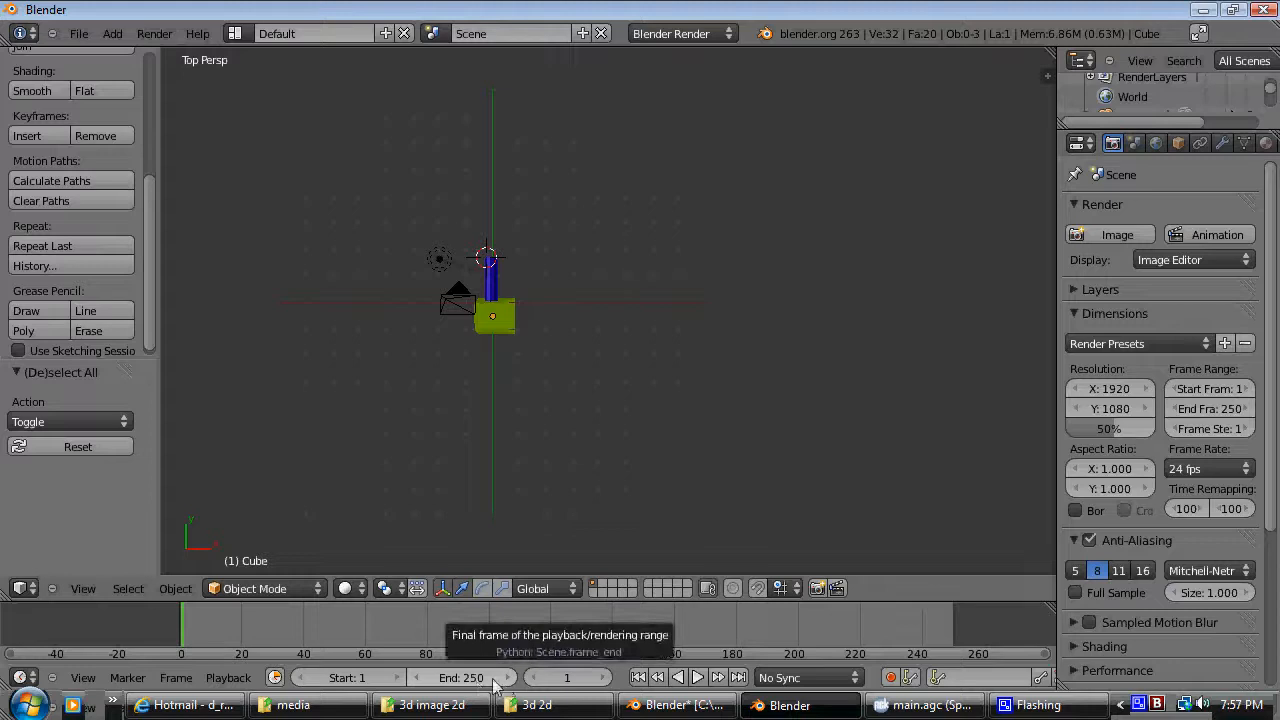
Step: Look through the media, 3d 2d and 3d image 2d folders, and examine the numbered example images in the 2D sprite sheets folder
left_click(316, 710)
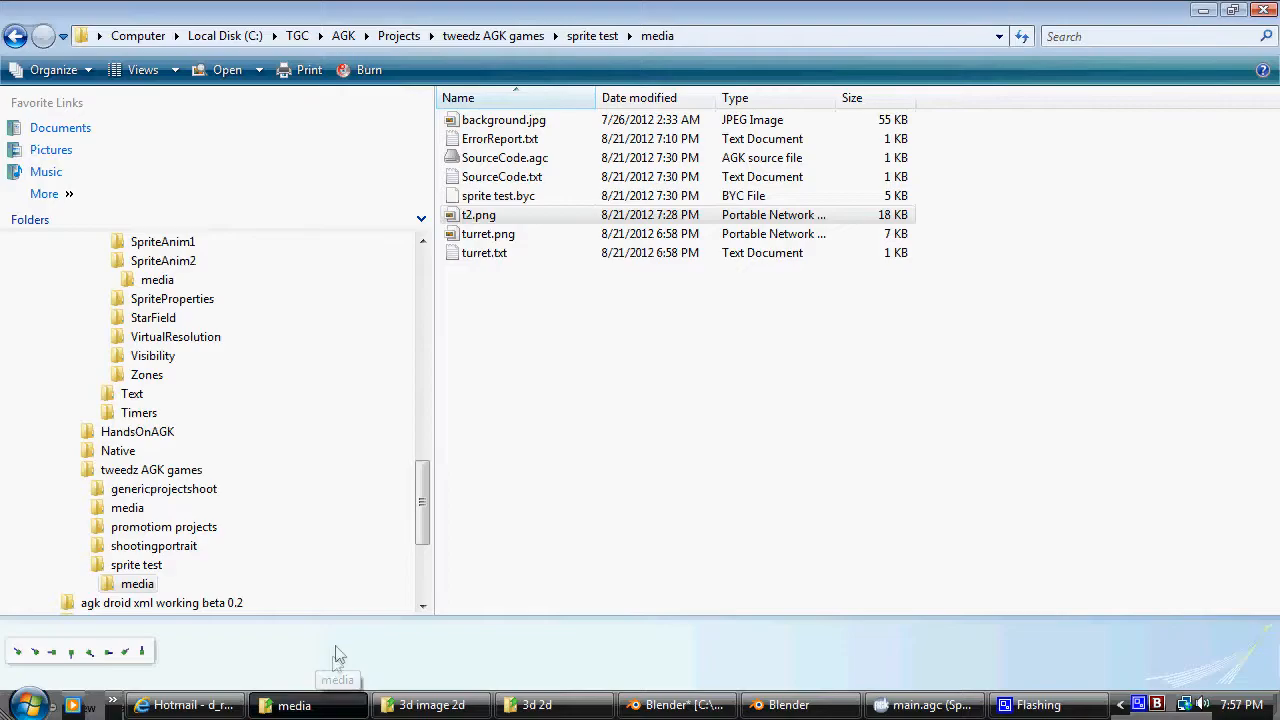
left_click(316, 710)
left_click(540, 710)
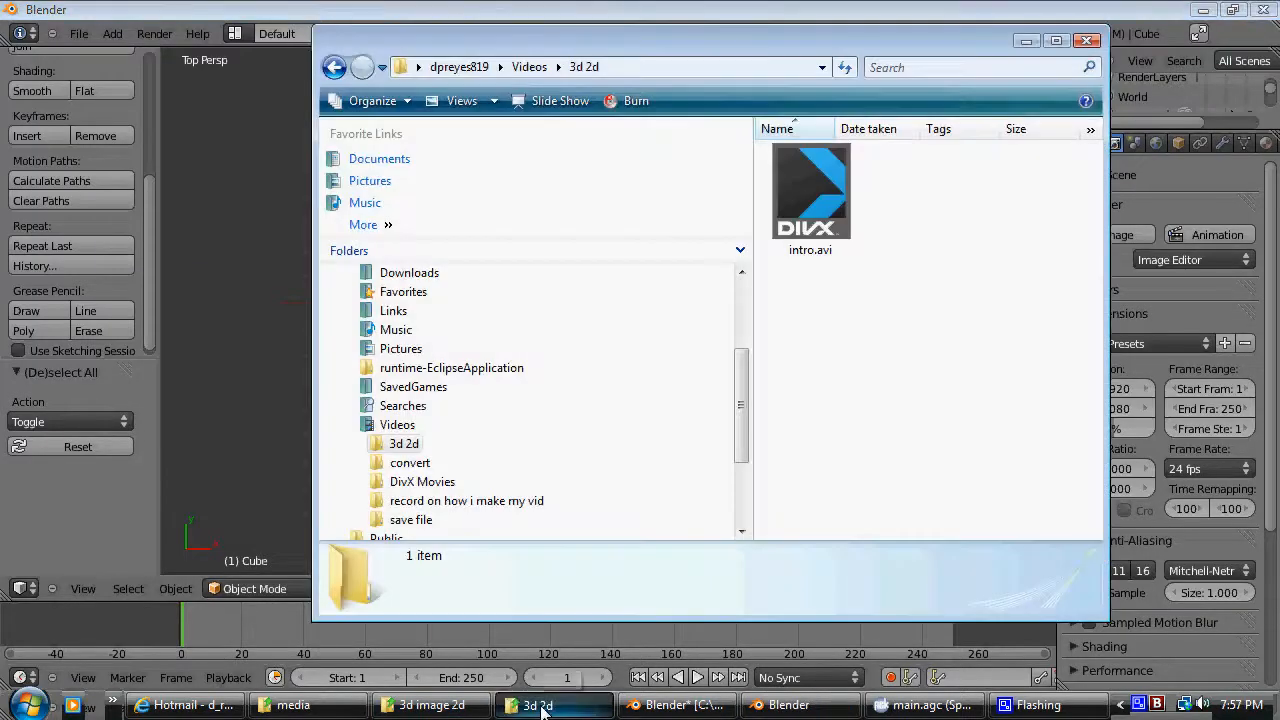
left_click(540, 710)
left_click(424, 710)
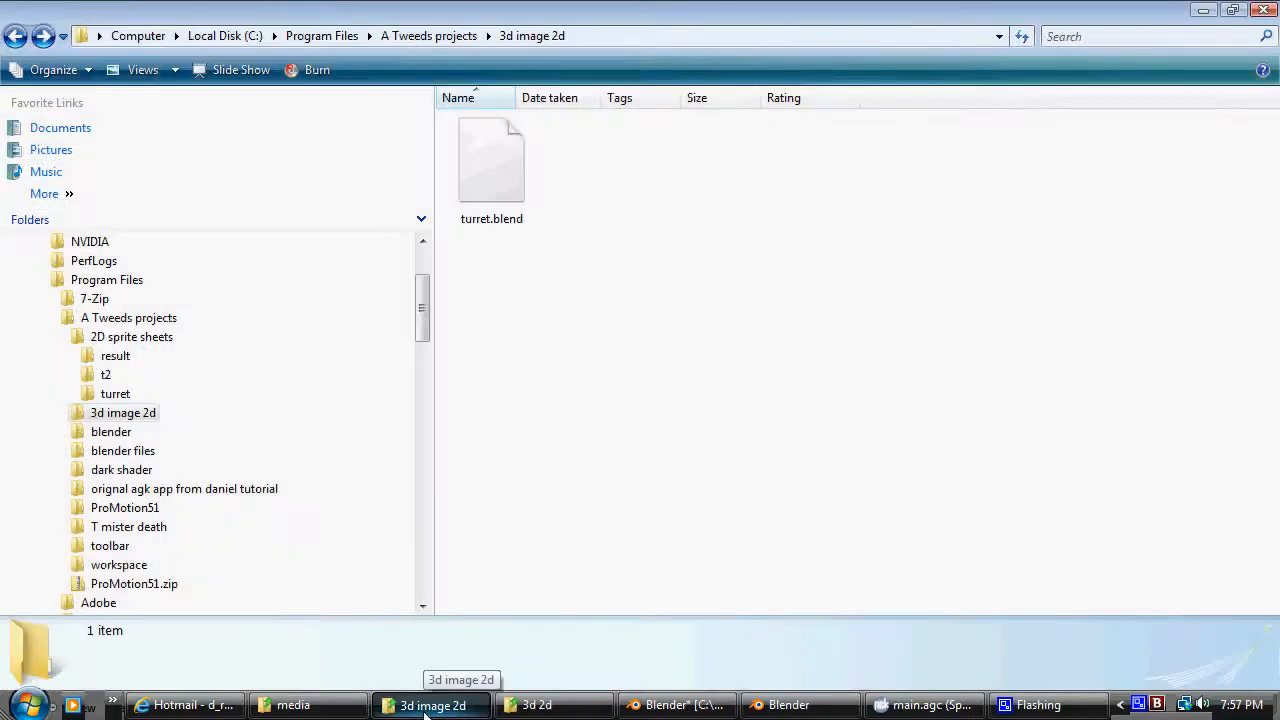
left_click(156, 340)
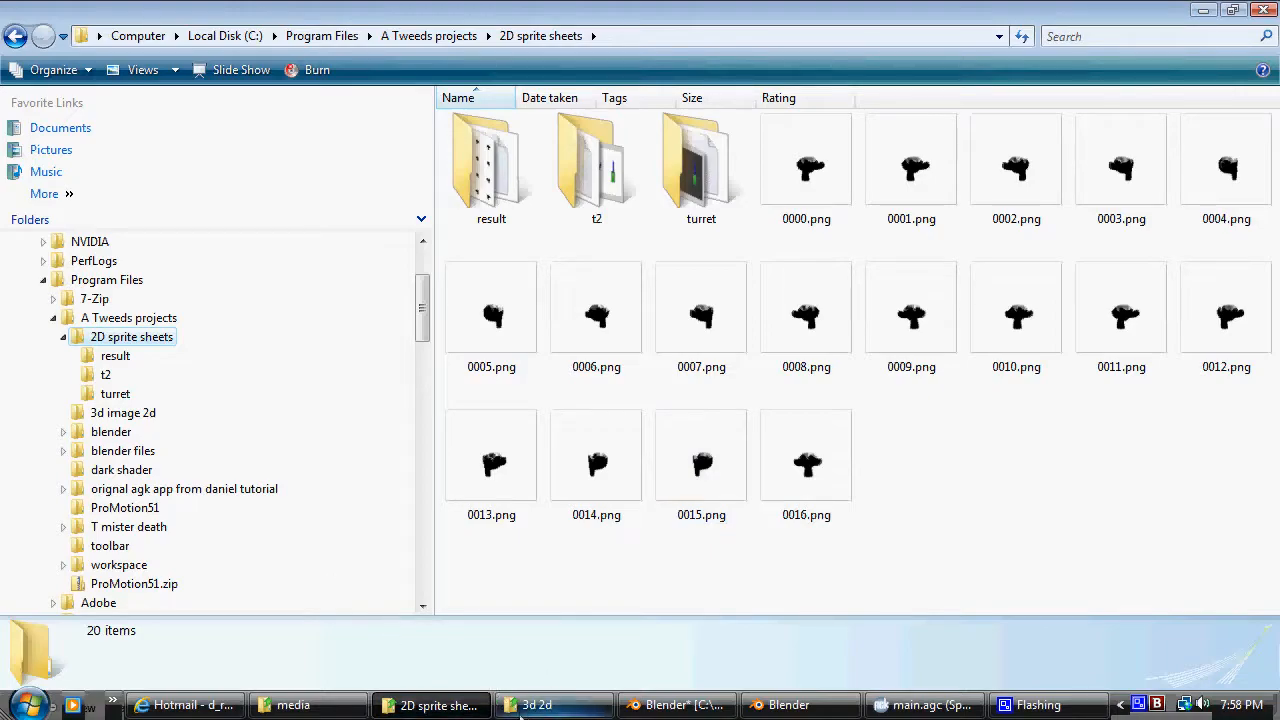
left_click(430, 706)
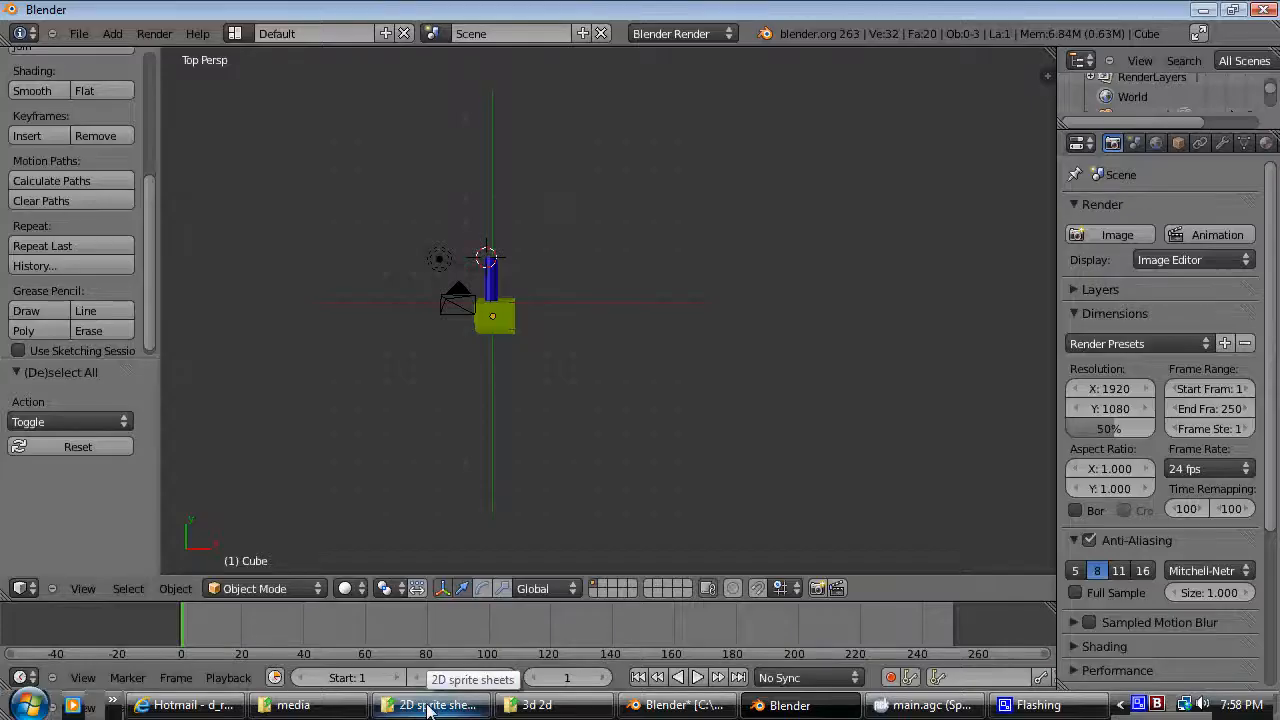
Step: Set the current frame to 8, and show the turret centred in top orthographic view
left_click(580, 680)
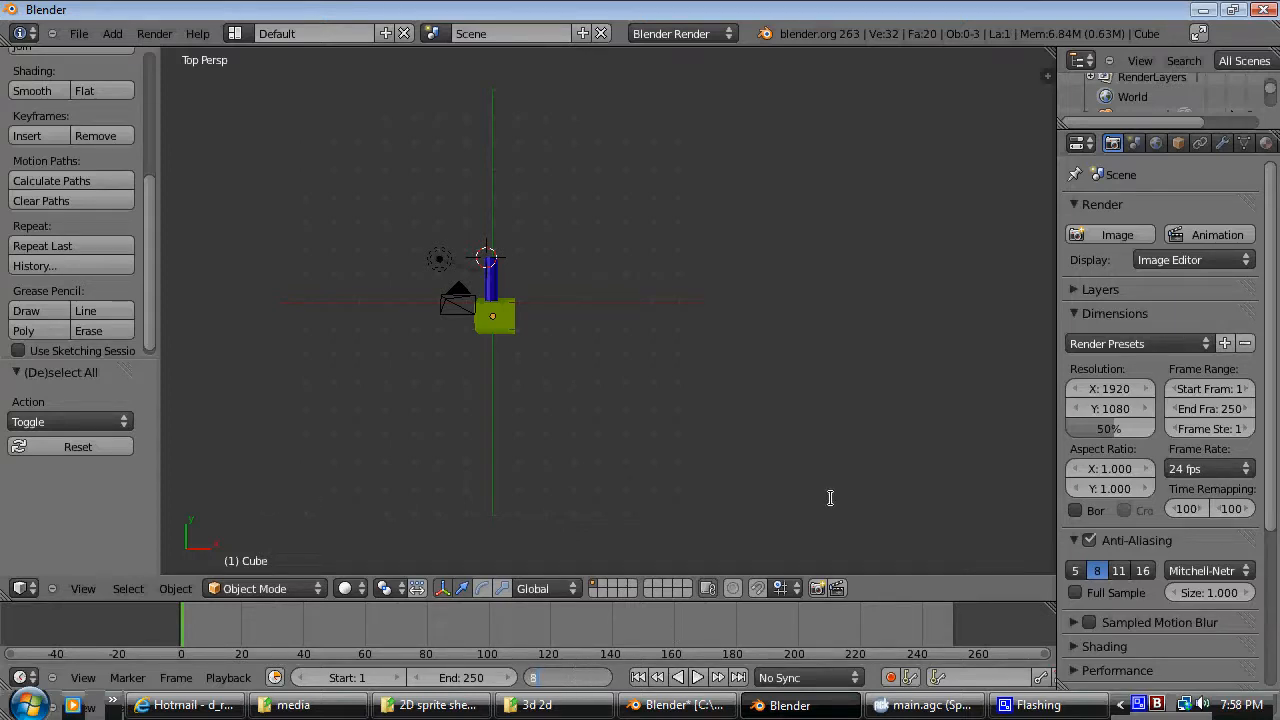
key("Return")
scroll(755, 488, "up", 3)
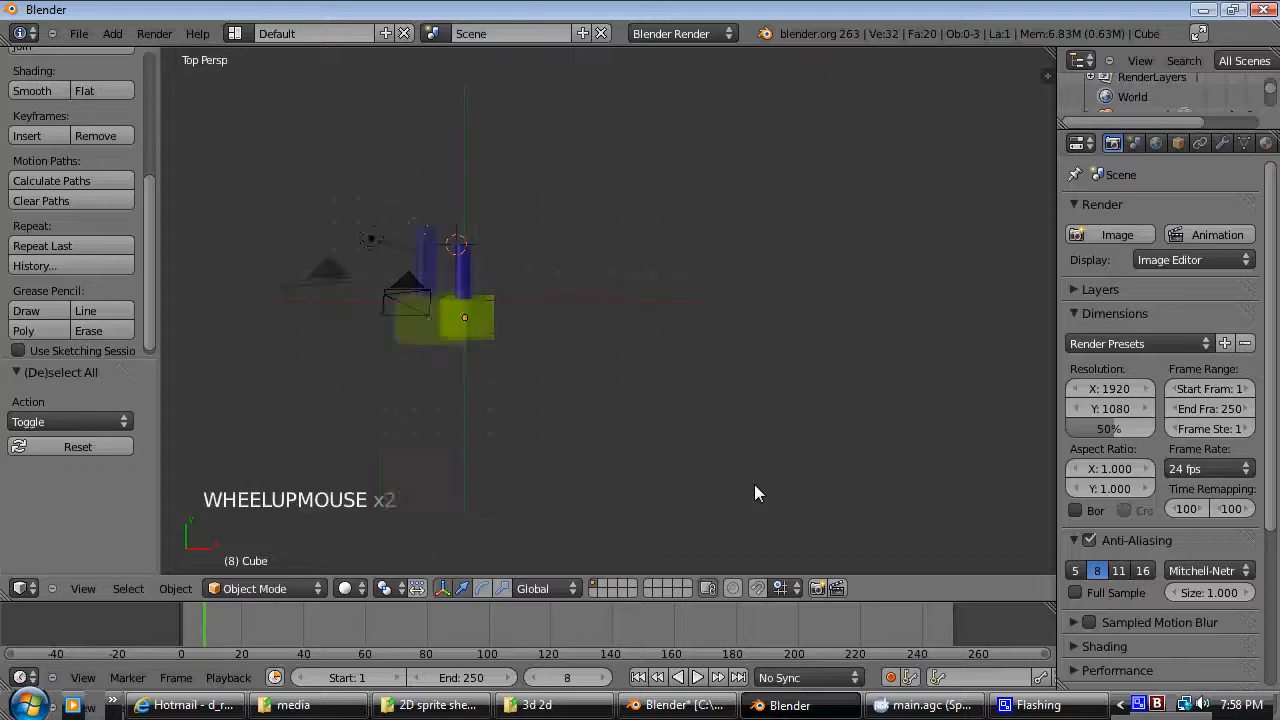
scroll(751, 478, "up", 2)
scroll(748, 476, "down", 2)
key("KP_7")
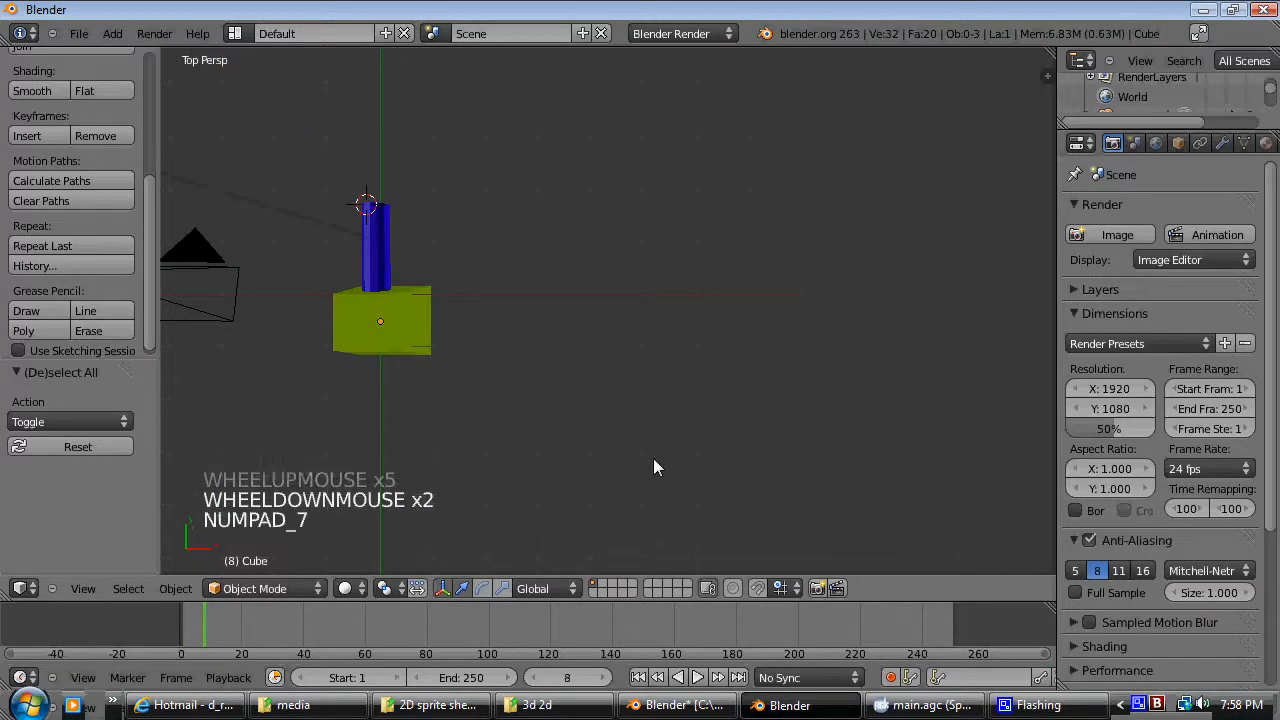
key("KP_5")
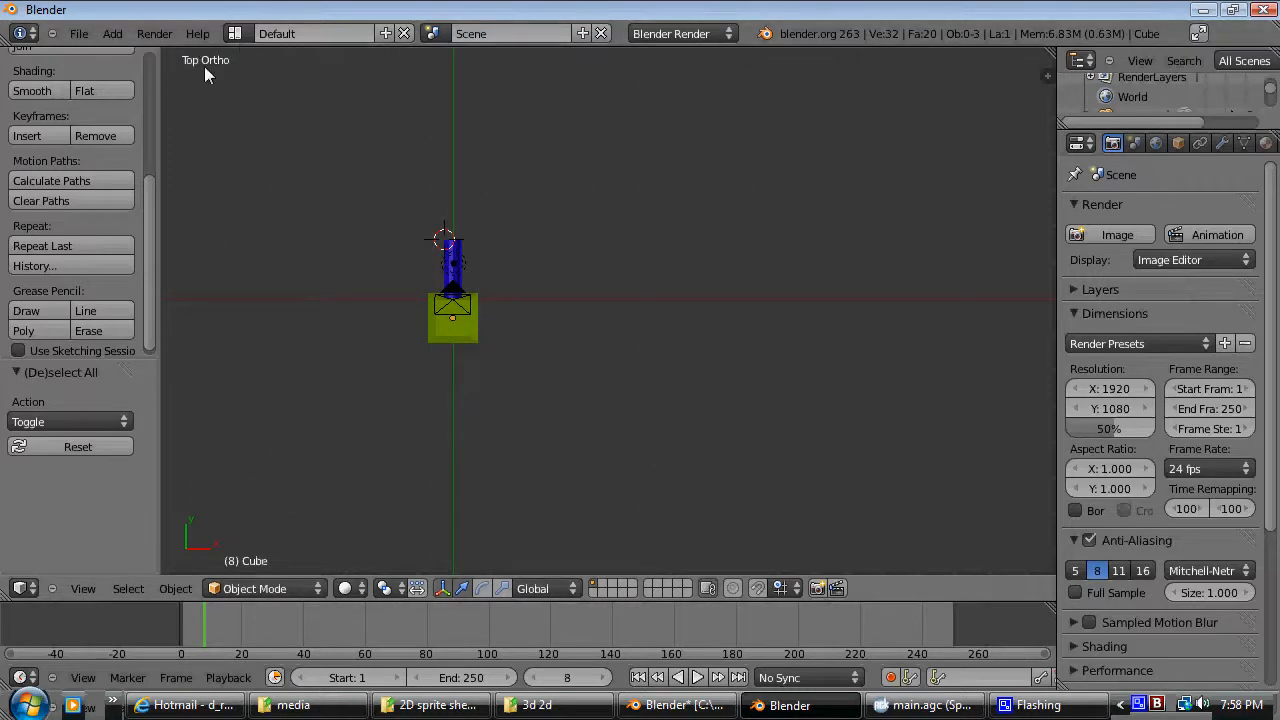
scroll(492, 244, "up", 3)
scroll(492, 244, "down", 1)
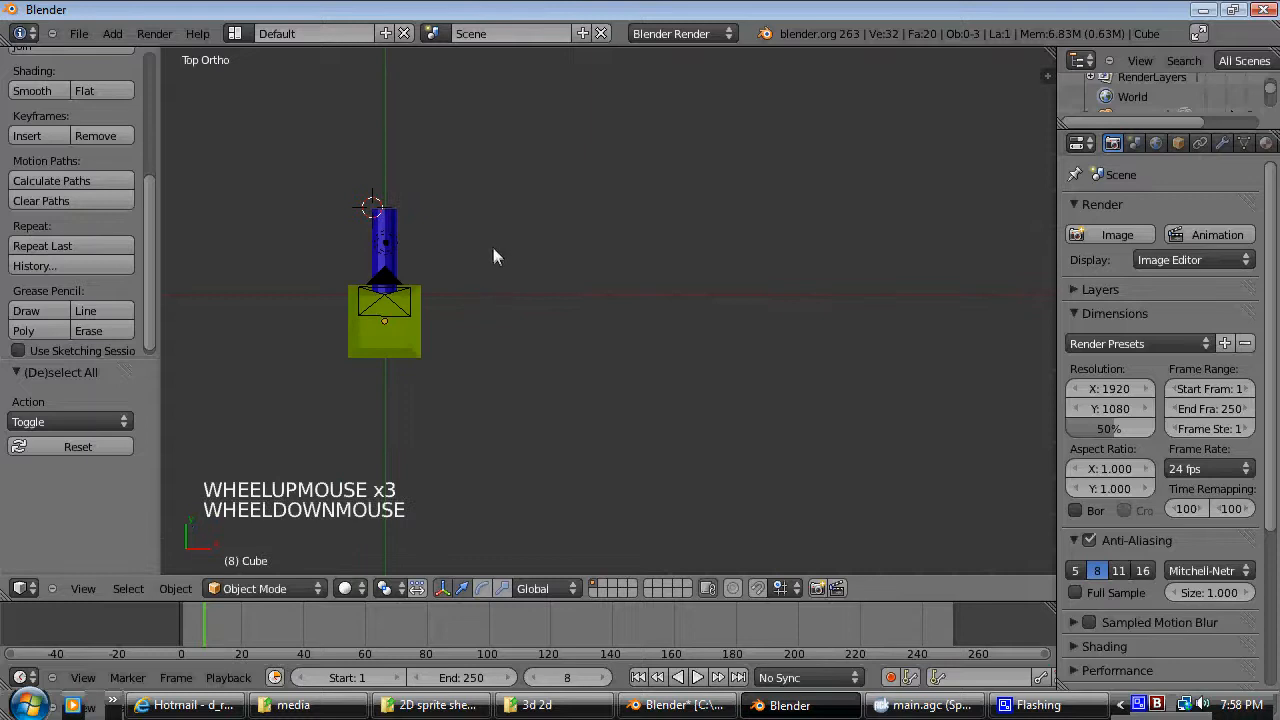
middle_click_drag(493, 248, 683, 291, "shift")
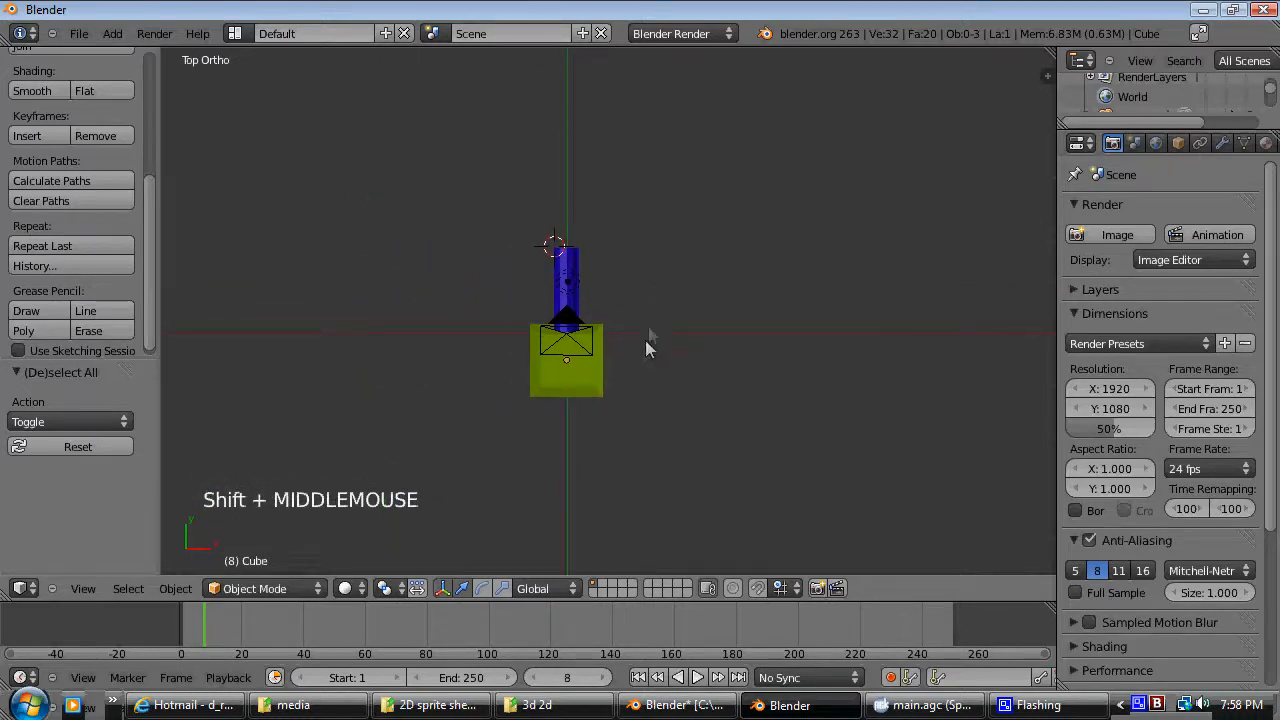
middle_click_drag(647, 343, 692, 310, "shift")
scroll(695, 306, "up", 1)
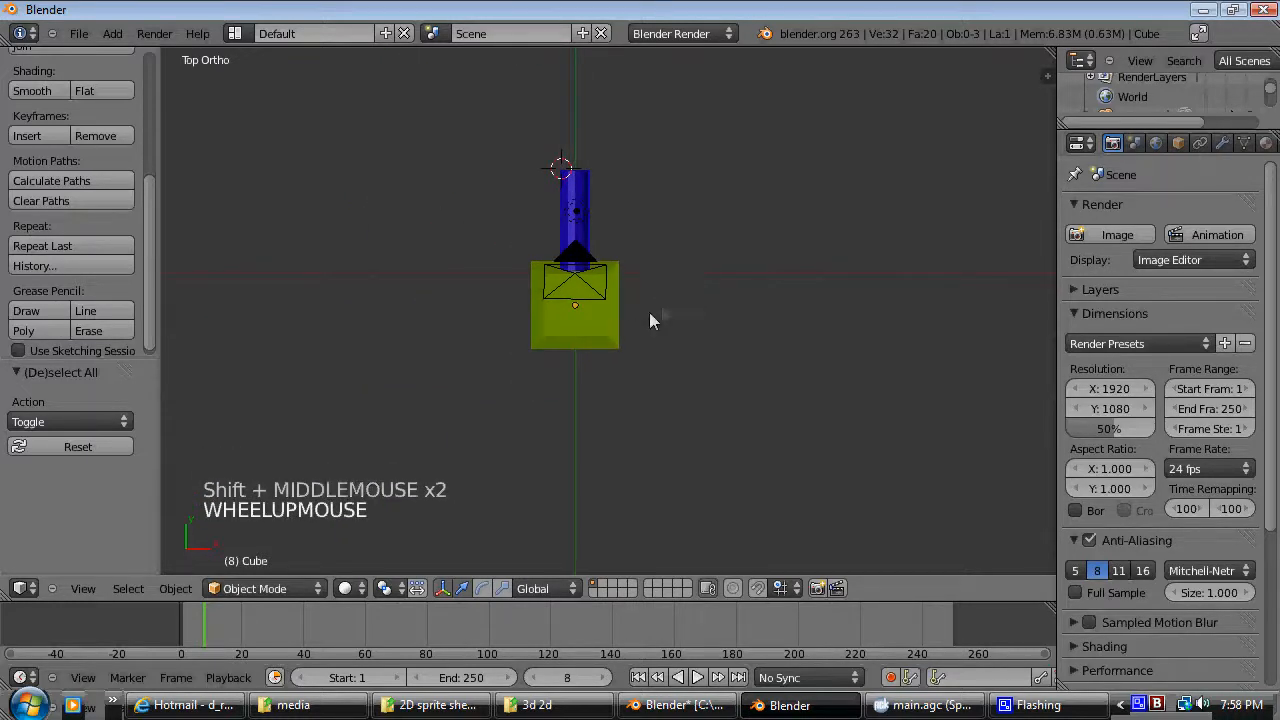
Step: Return the timeline's current frame to 1
left_click(532, 680)
left_click(532, 680)
left_click(532, 680)
mouse_move(576, 682)
left_mouse_down()
mouse_move(541, 678)
mouse_move(569, 683)
left_mouse_up()
key("1")
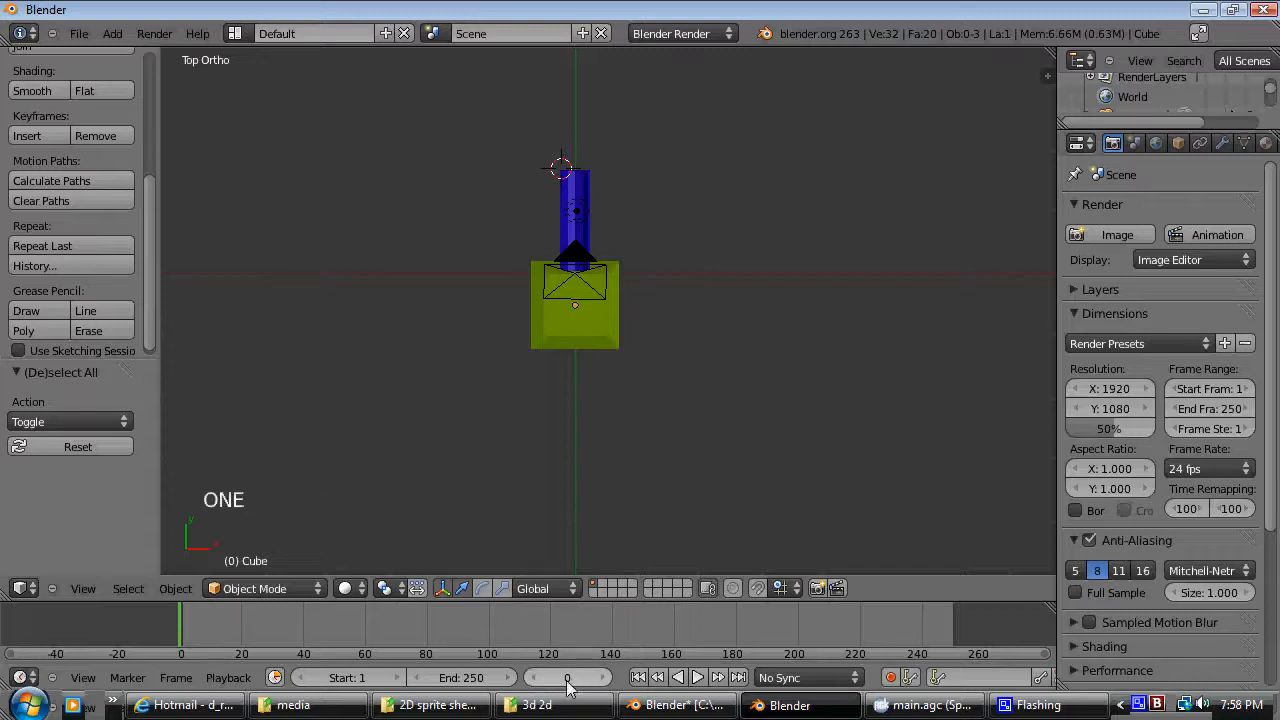
left_click(573, 684)
Step: Set the end frame of the animation's playback and rendering range to 8
left_click(485, 680)
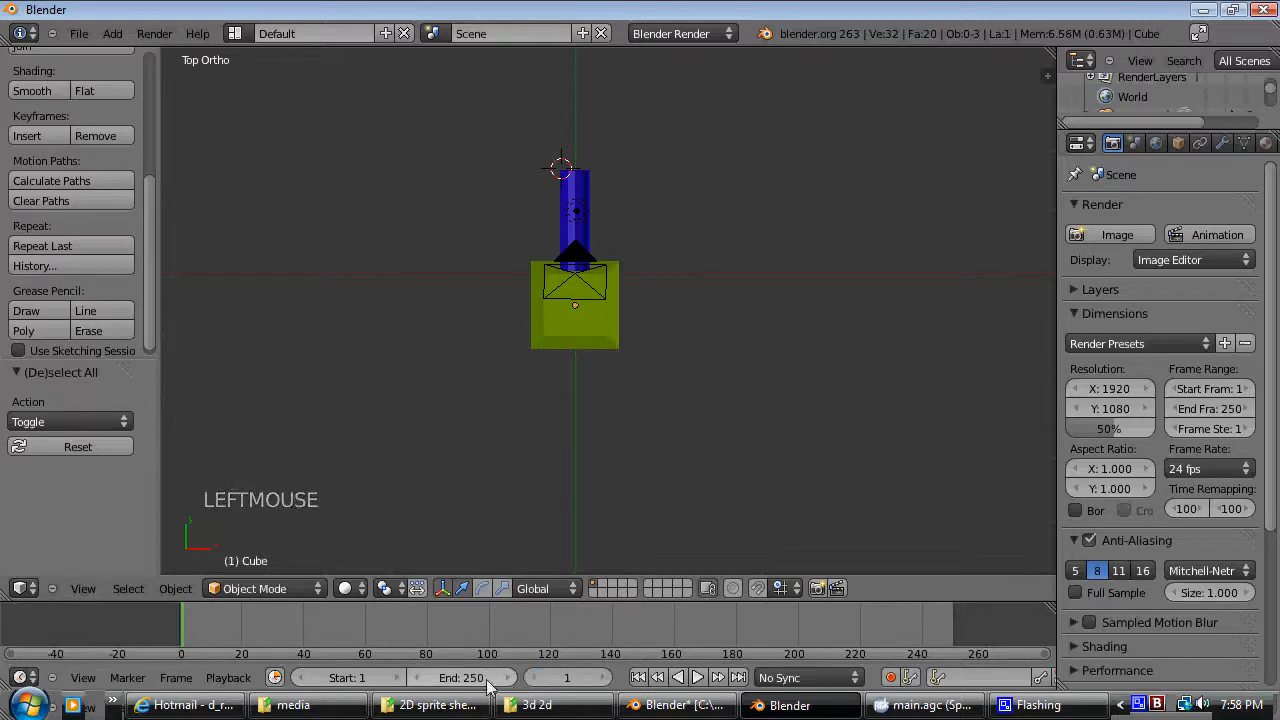
left_click(486, 680)
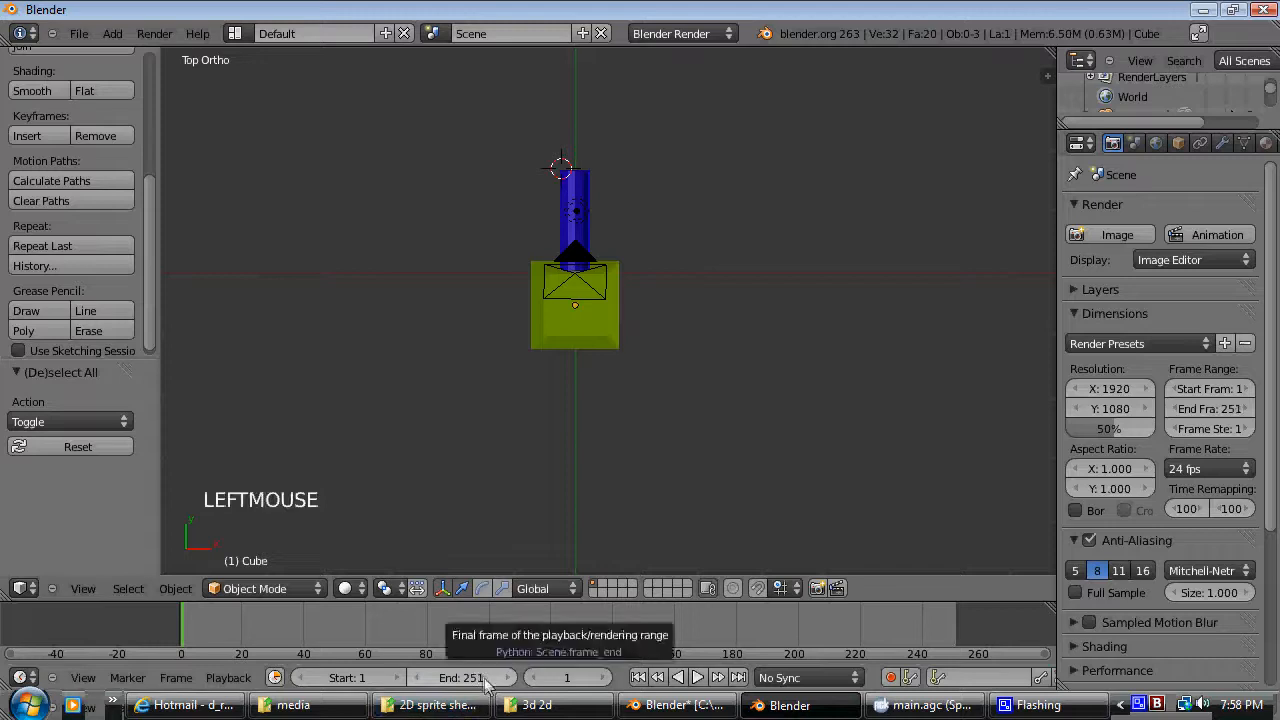
left_click(482, 676)
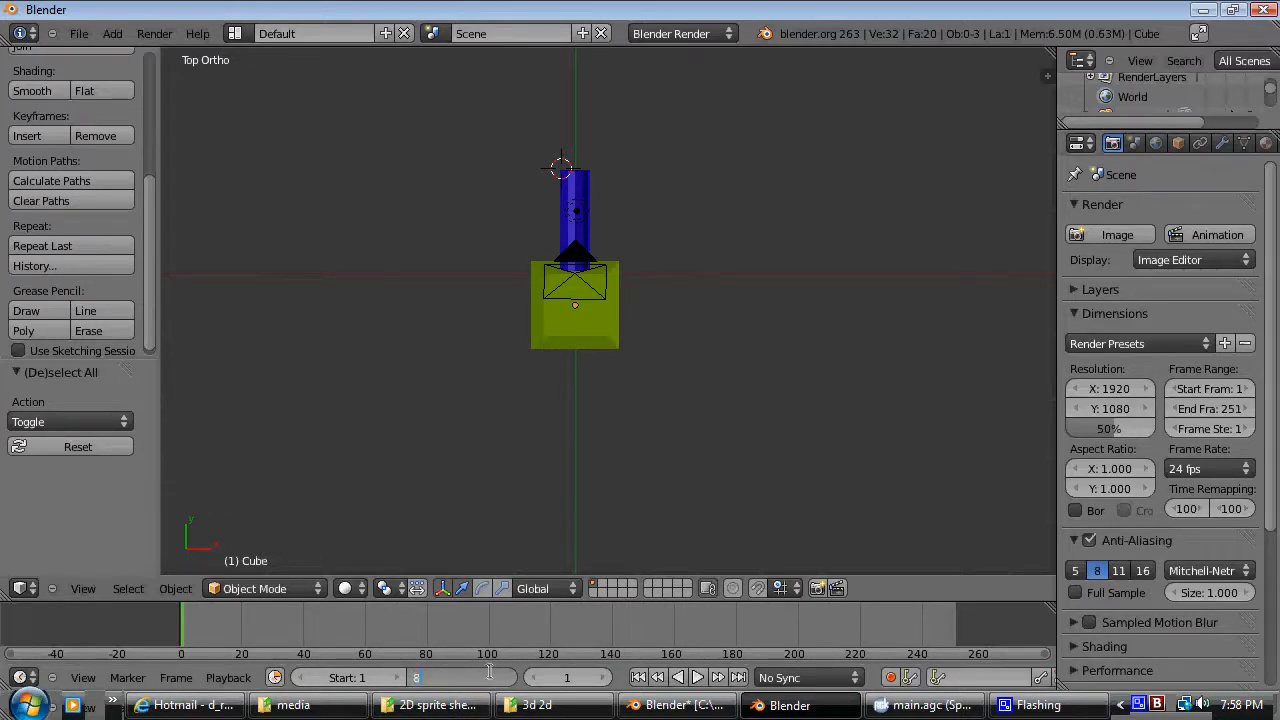
key("Return")
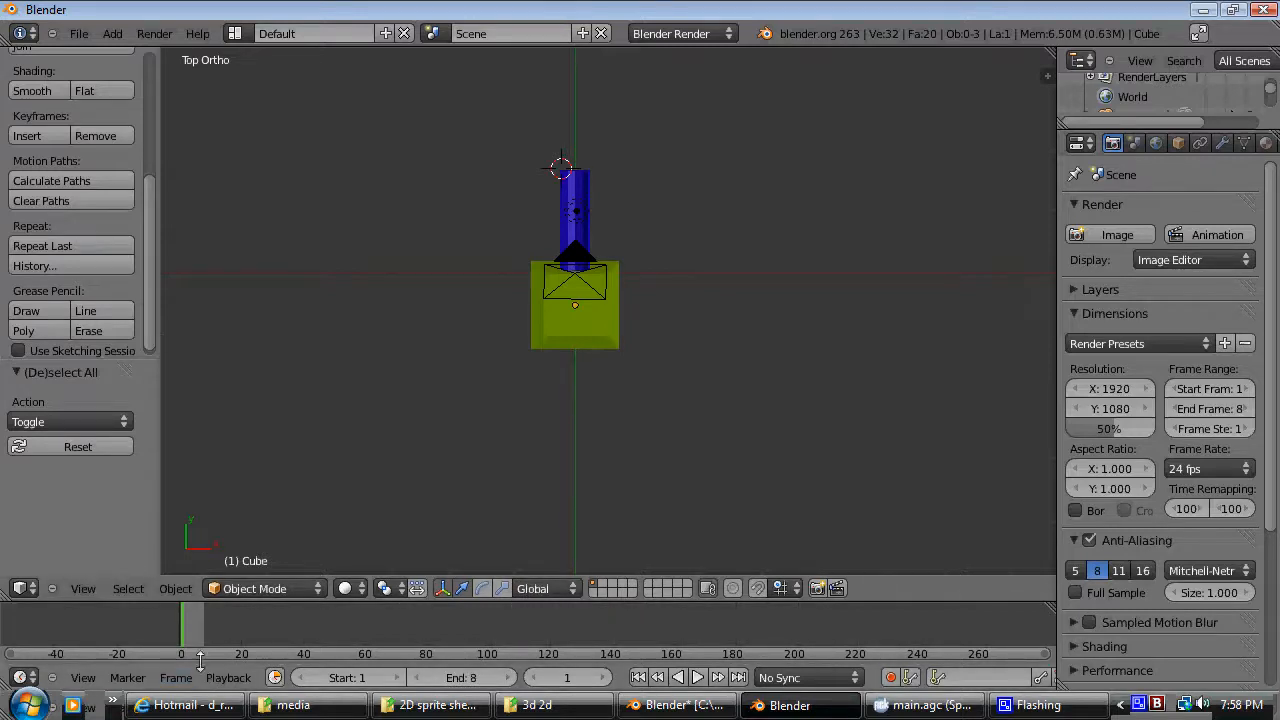
Step: Examine the frame range from 1 to 8 up close in the timeline
scroll(252, 644, "up", 2)
middle_click_drag(250, 630, 650, 641, "shift")
scroll(629, 622, "up", 11)
middle_click(730, 640)
scroll(737, 640, "up", 3)
middle_click_drag(737, 640, 508, 645, "shift")
scroll(510, 640, "up", 12)
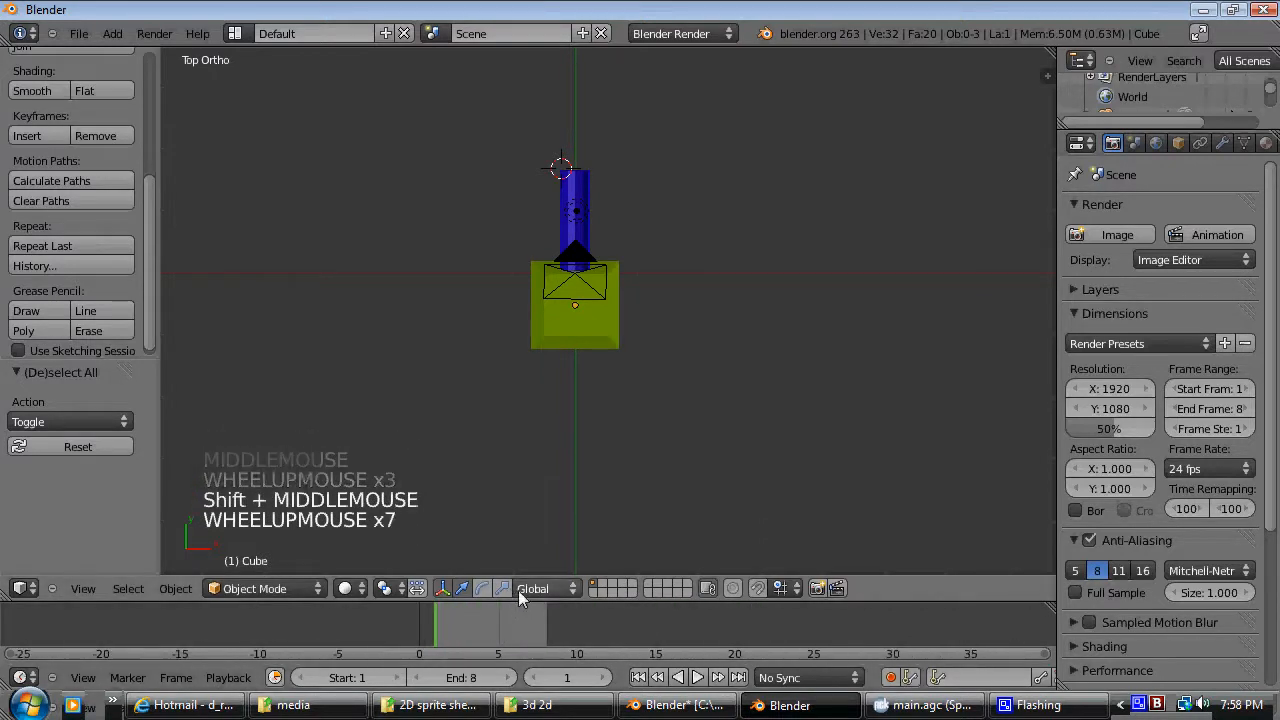
scroll(511, 610, "up", 16)
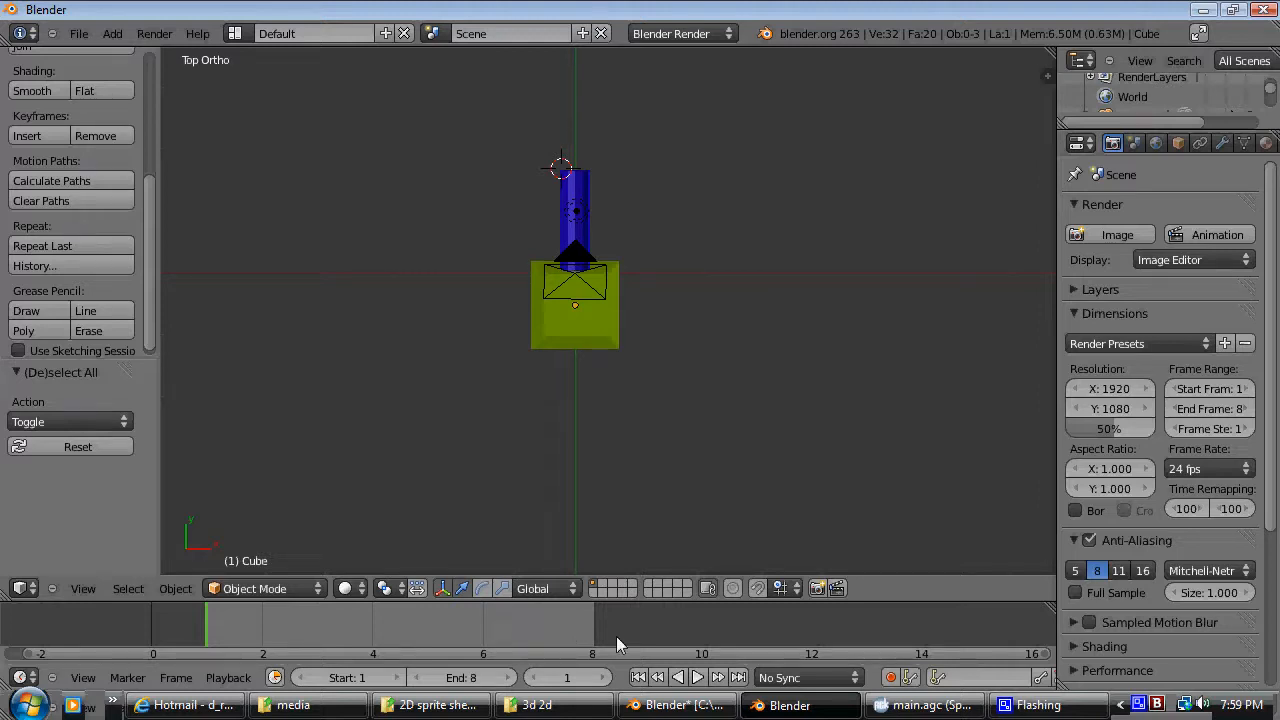
Step: Widen the render settings area and set the PNG output to save RGBA channels
left_click_drag(1268, 411, 1277, 598)
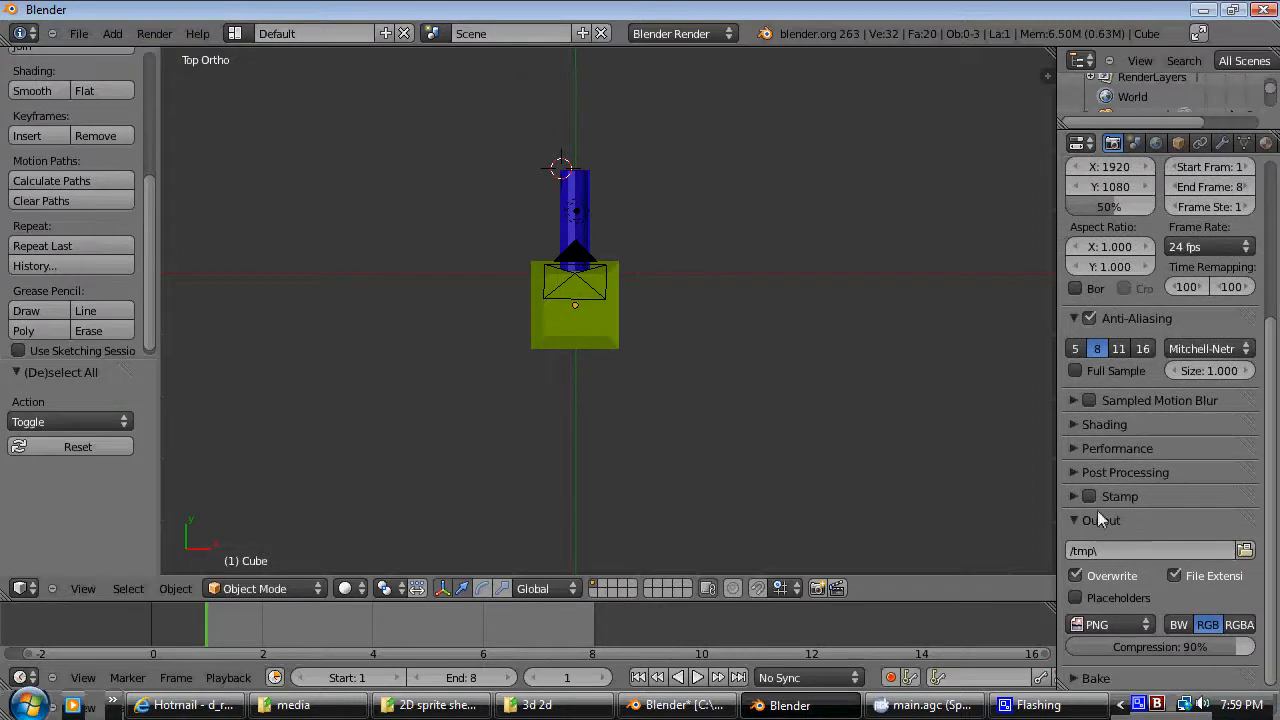
left_click_drag(1058, 523, 965, 525)
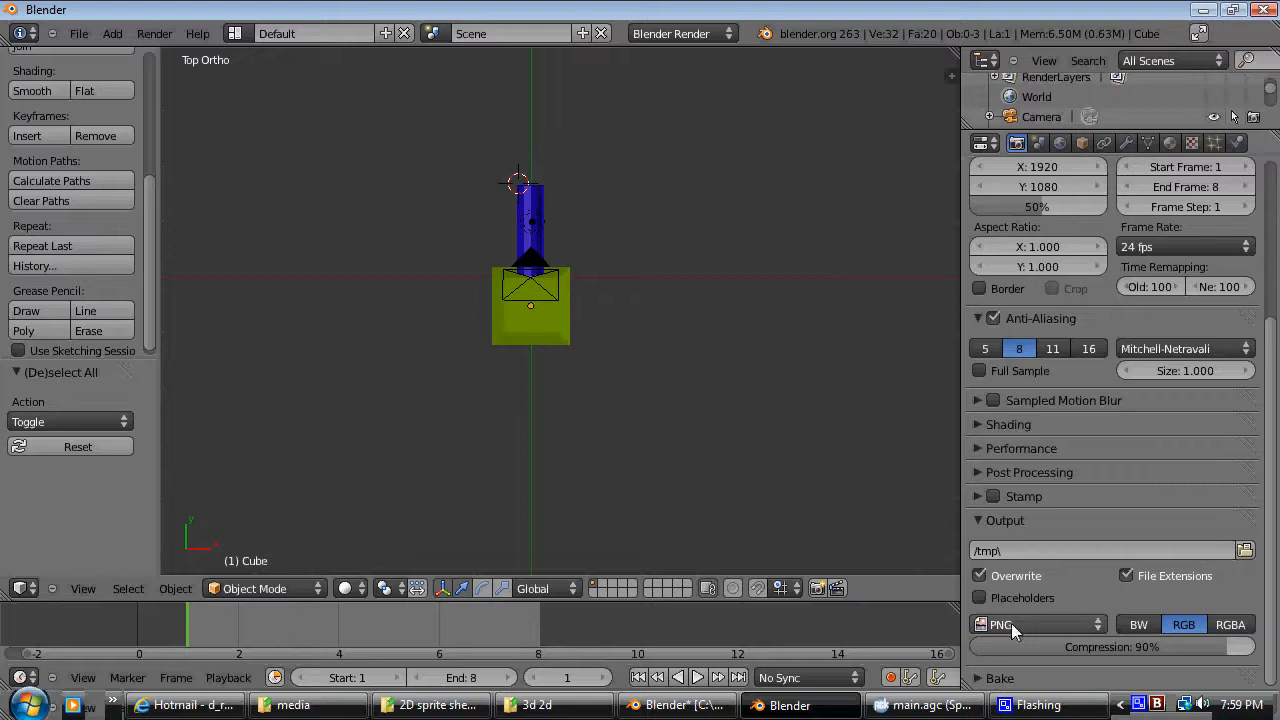
left_click(1237, 626)
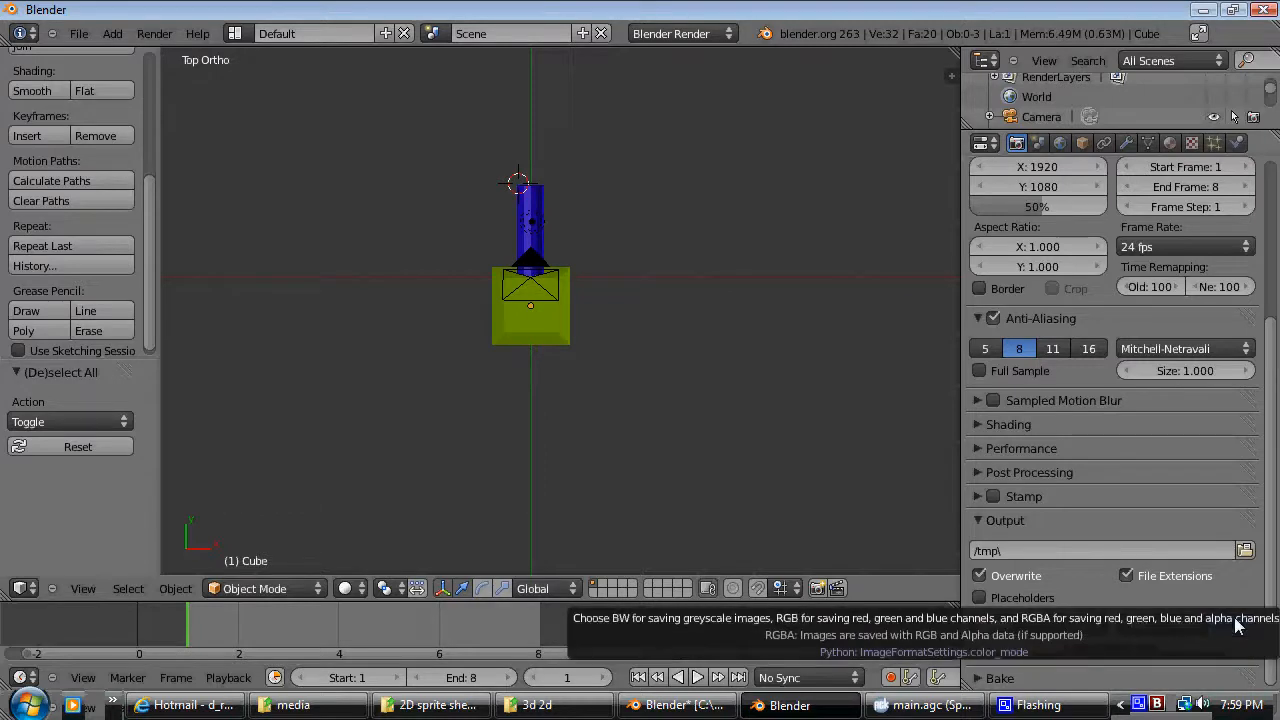
Step: Set the render output folder to C:\Program Files\A Tweeds projects\3d image 2d\ using the recent 3d image 2d location
left_click(1245, 552)
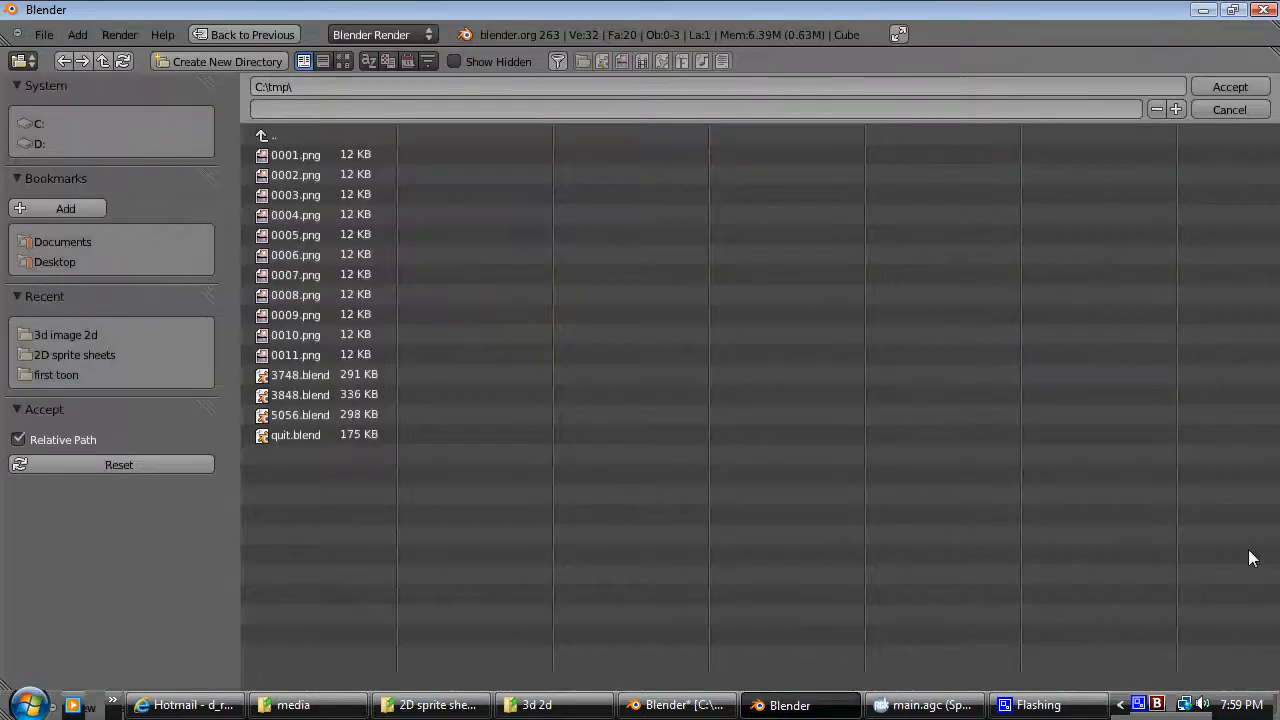
left_click(89, 336)
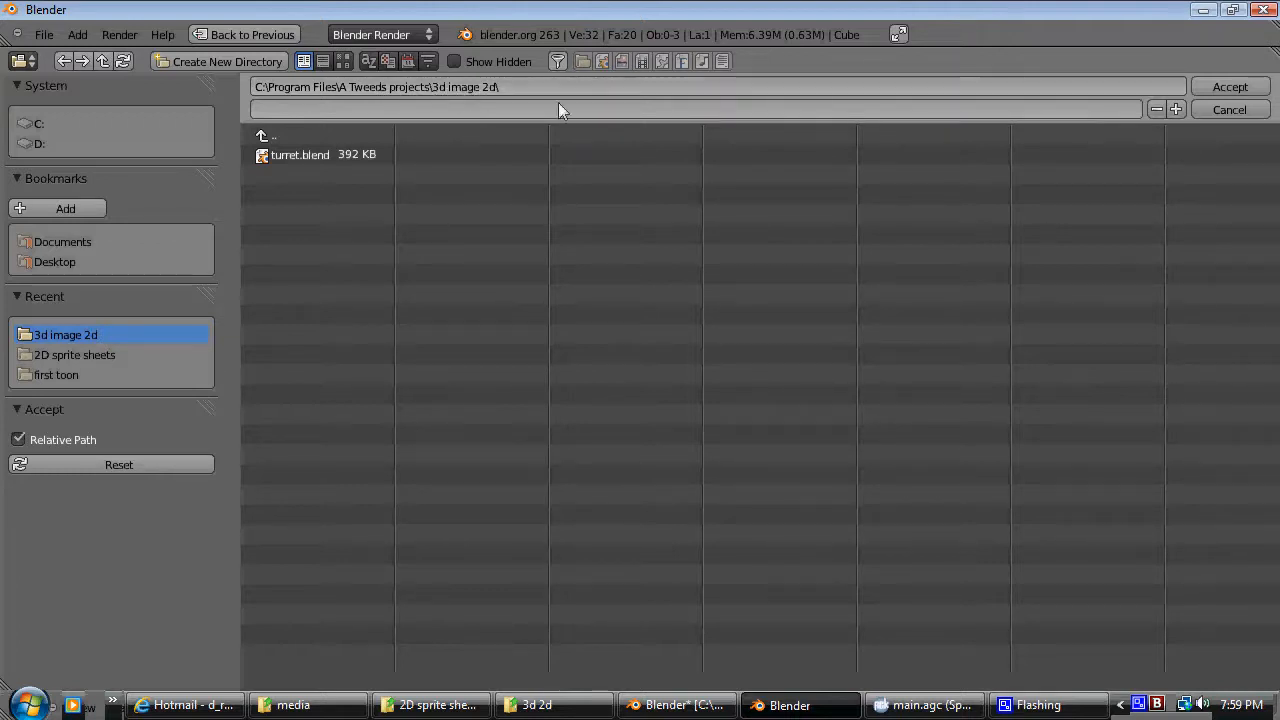
left_click(1228, 87)
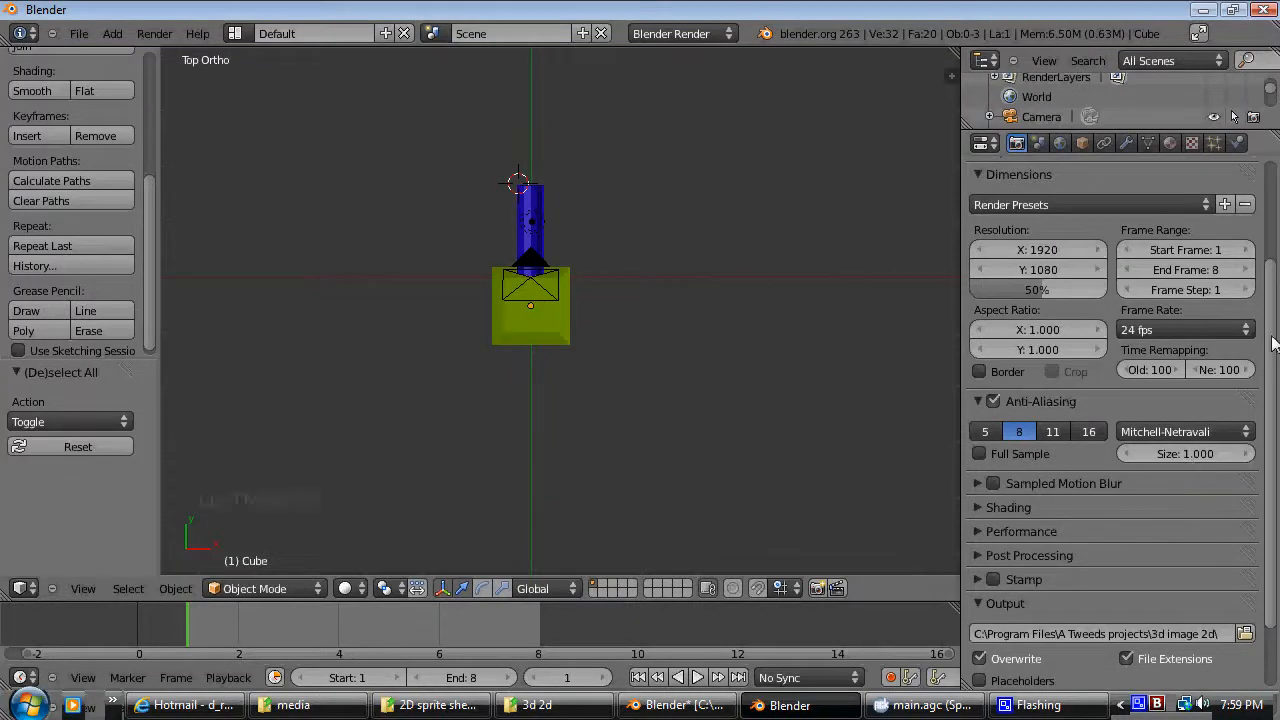
left_click_drag(1273, 343, 1277, 212)
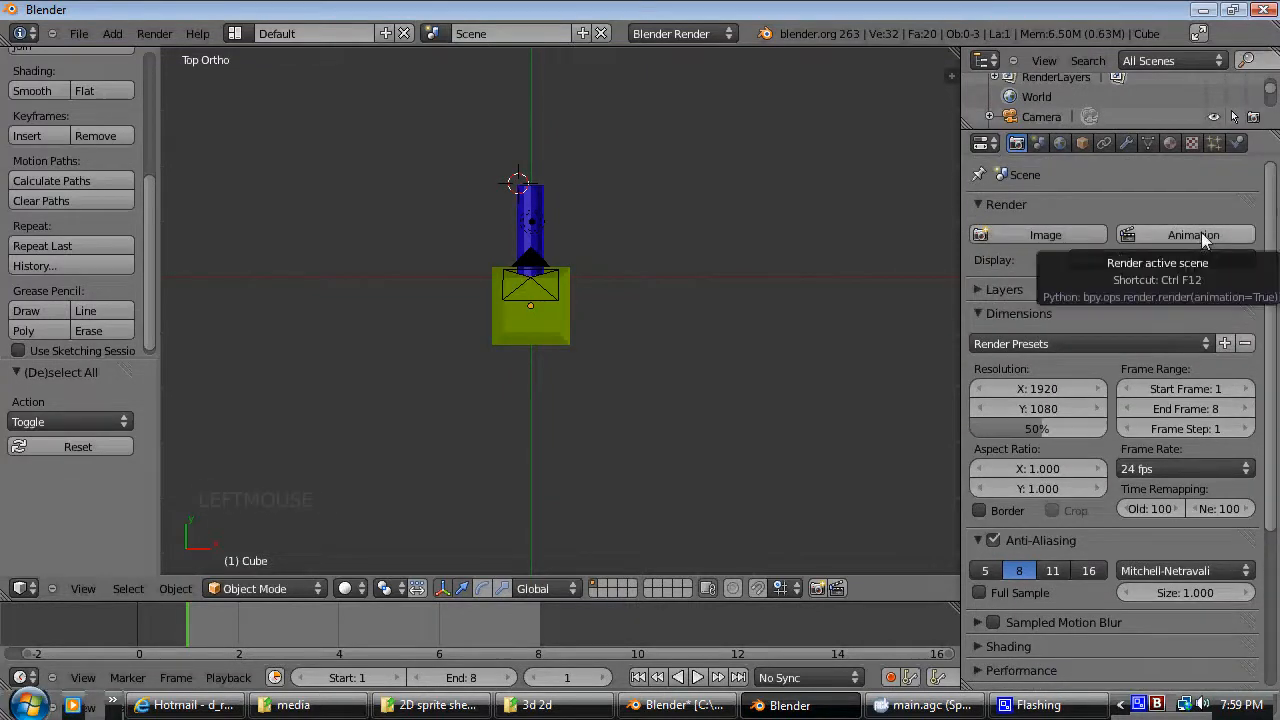
left_click_drag(1277, 384, 1276, 571)
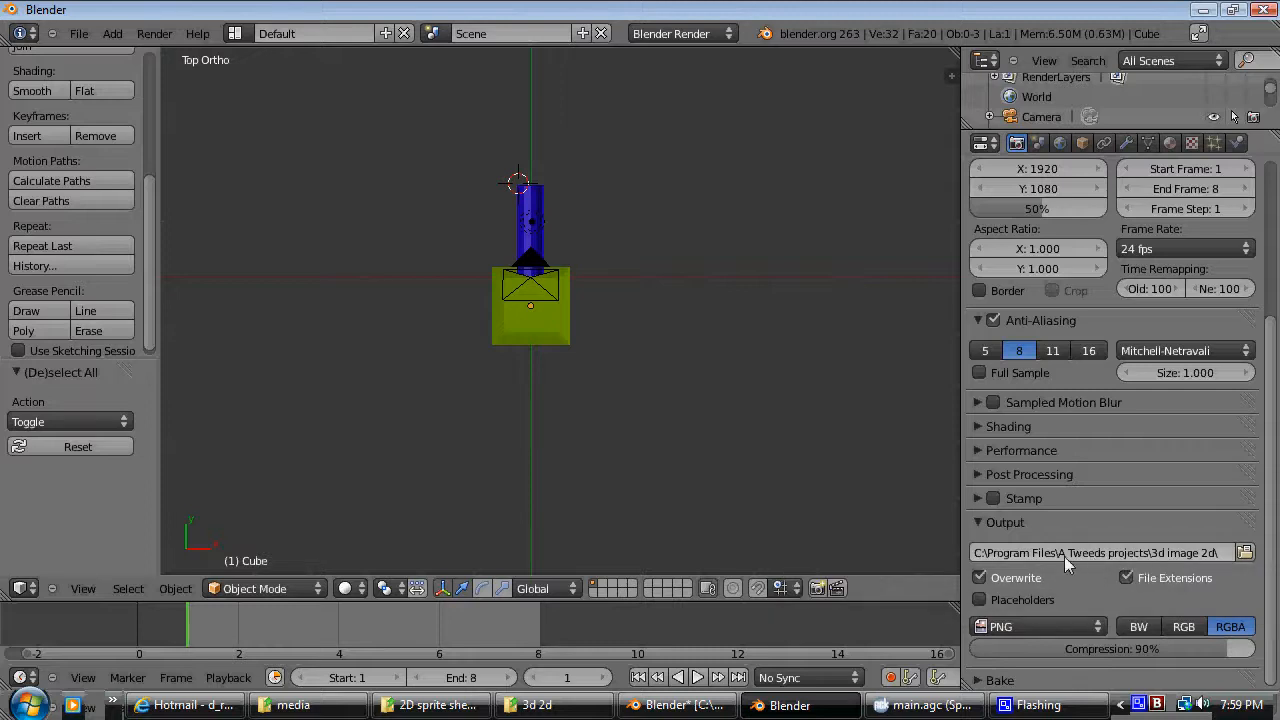
right_click(1147, 708)
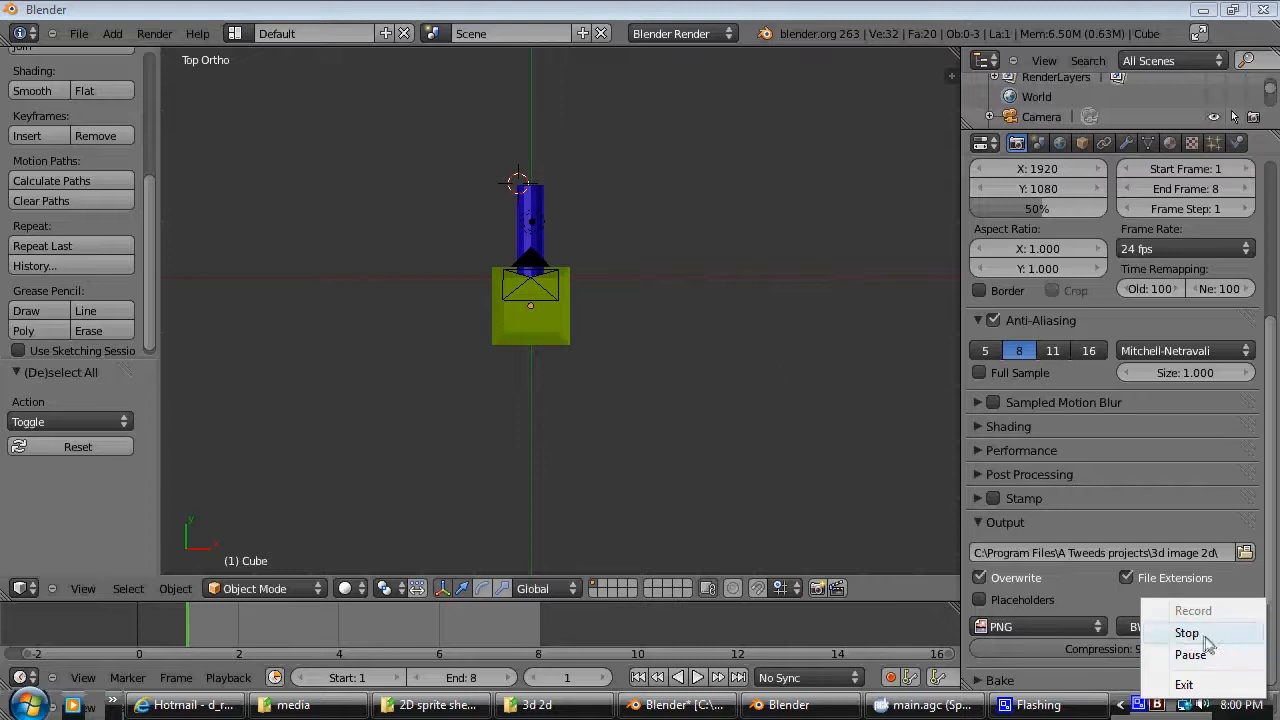
left_click(838, 413)
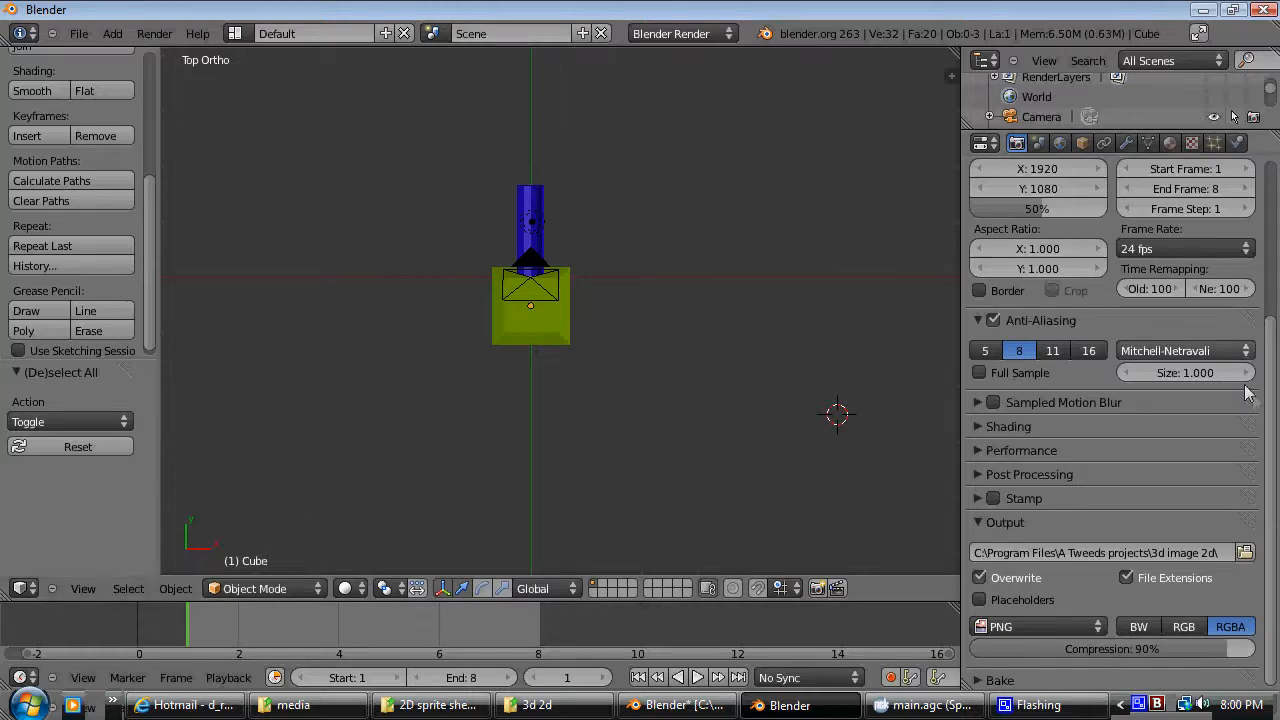
left_click_drag(1268, 380, 1276, 205)
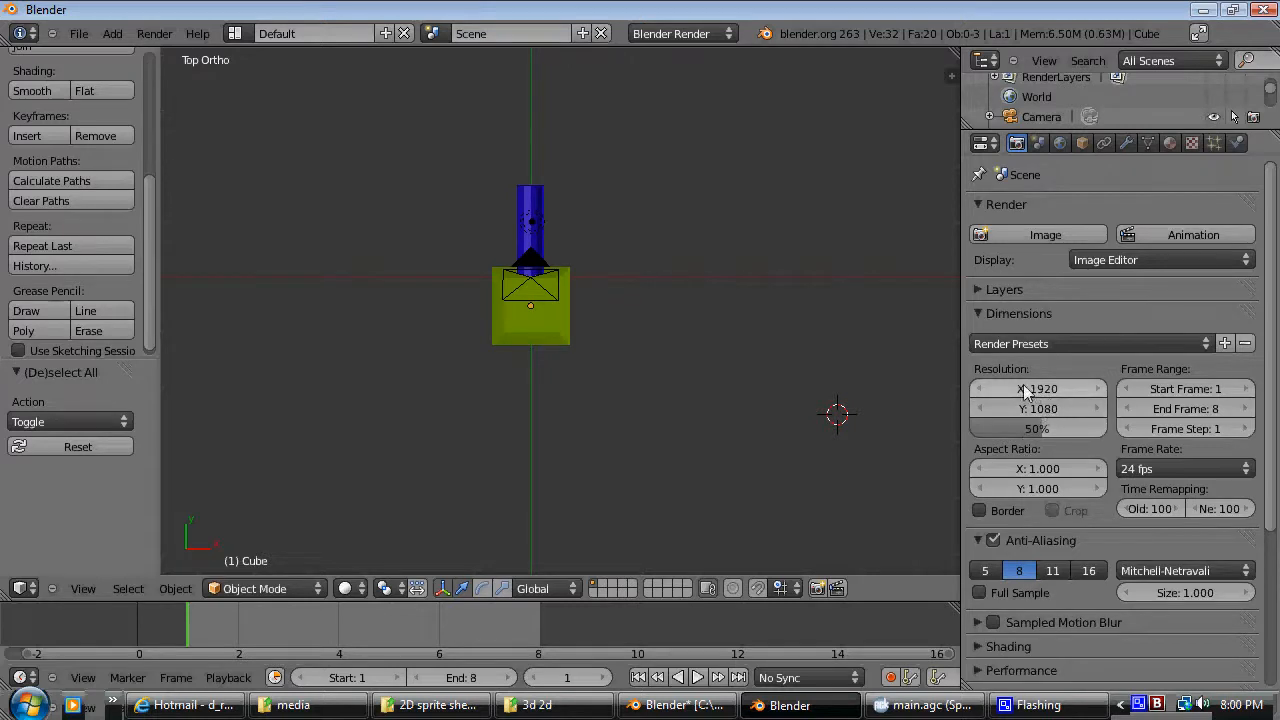
Step: View the turret through the scene camera and examine how it fits inside the render frame
key("KP_0")
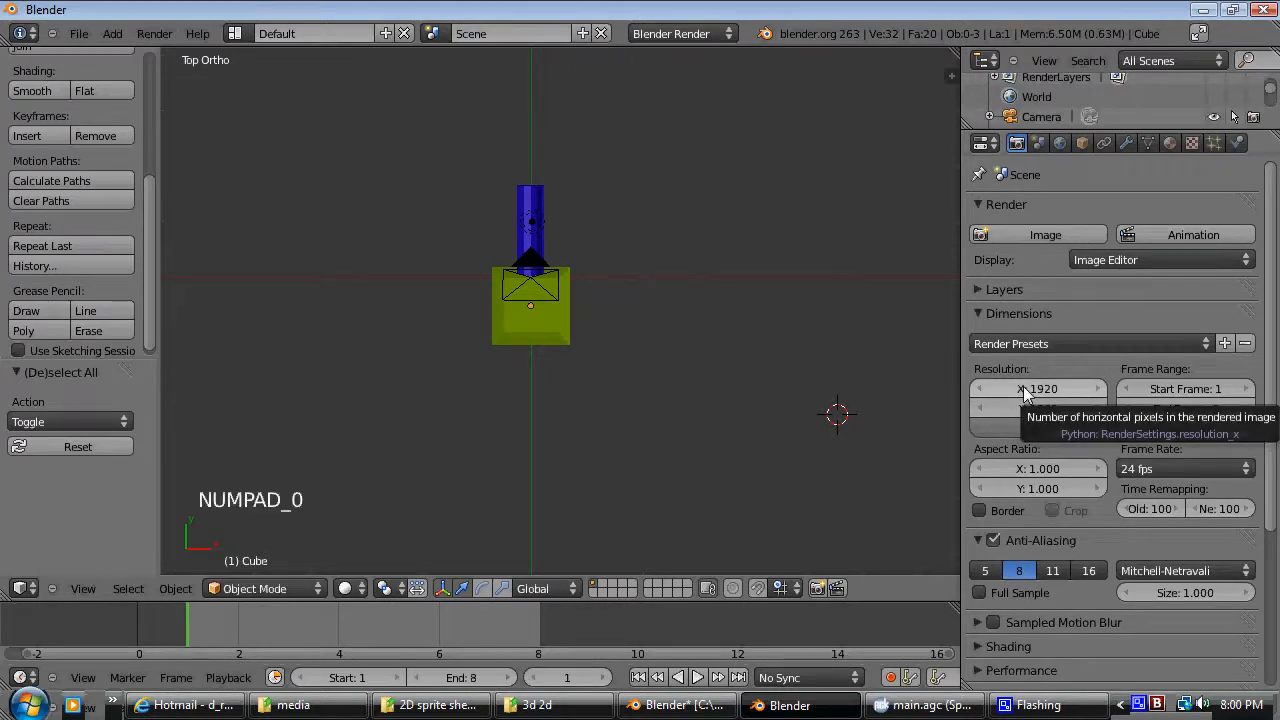
left_click(760, 288)
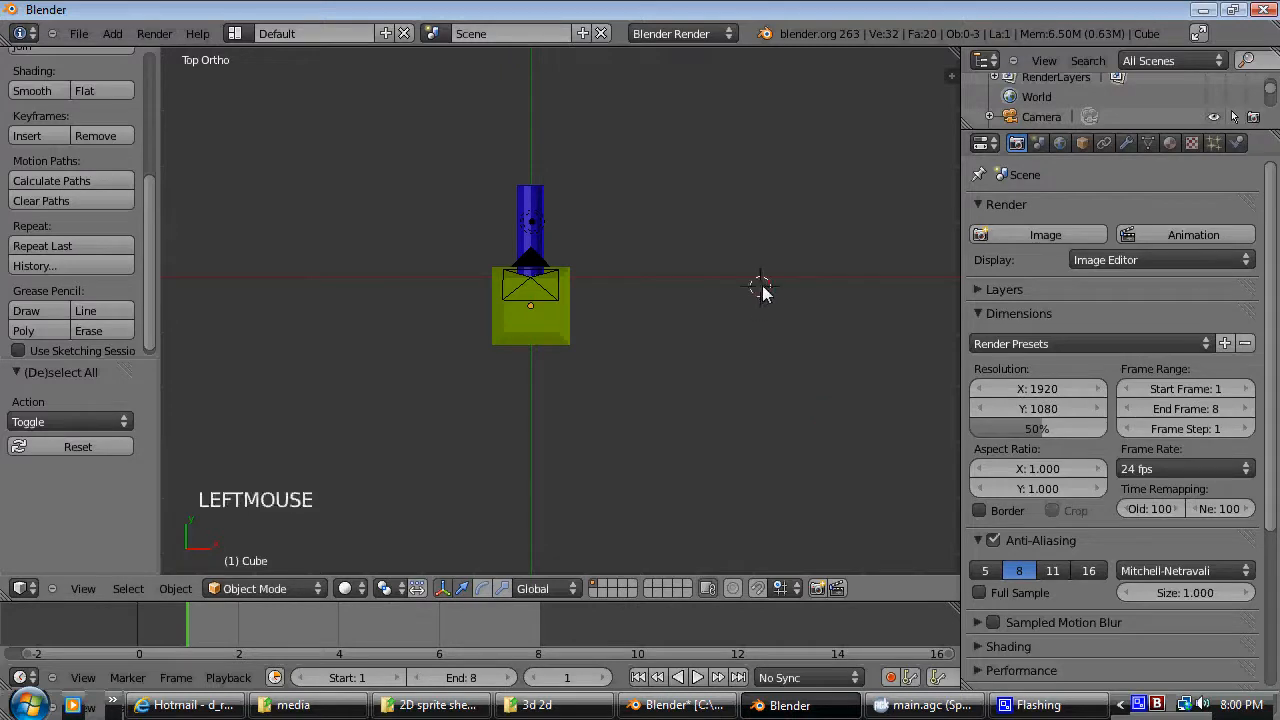
key("KP_0")
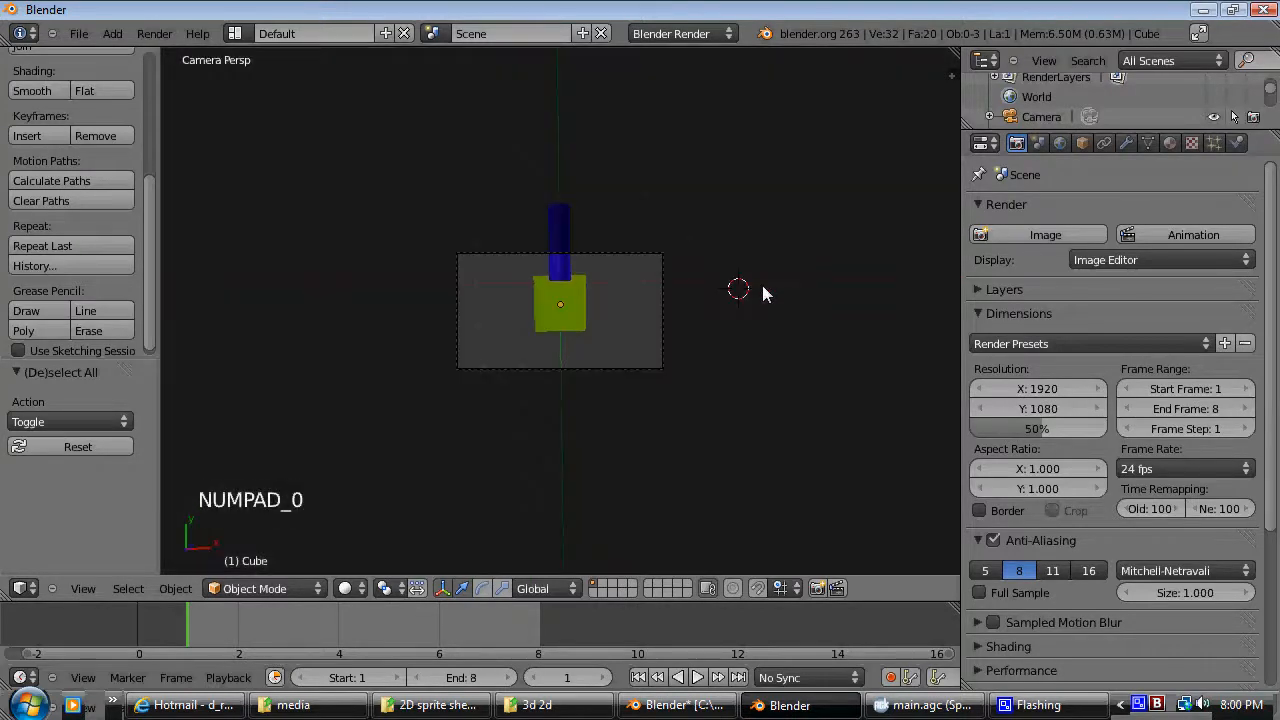
key("KP_5")
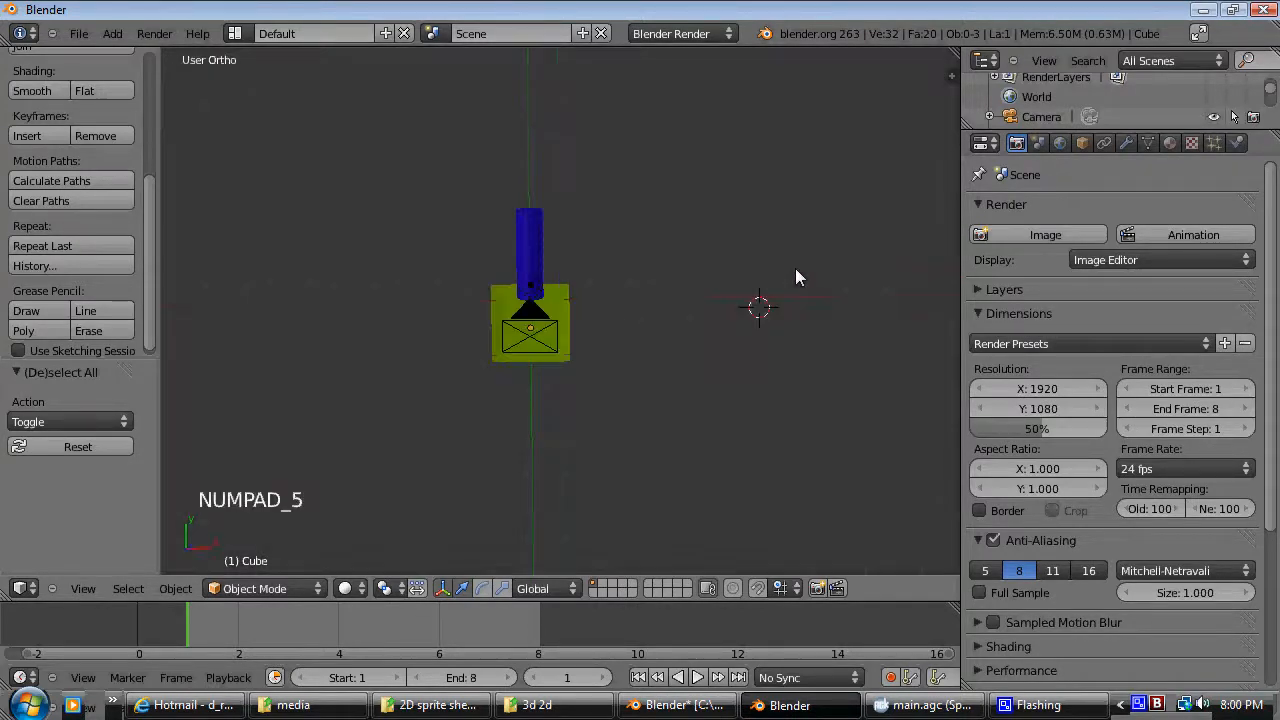
key("KP_0")
scroll(623, 350, "up", 3)
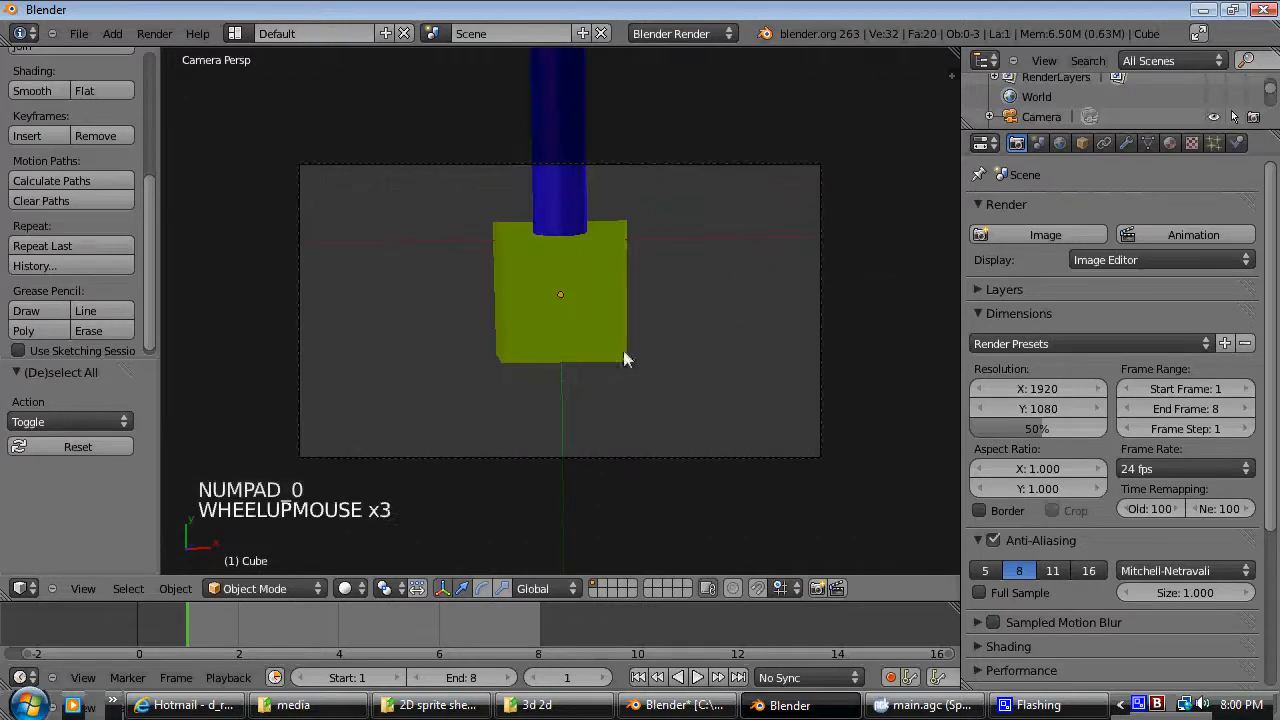
Step: Move the turret about 0.614 units in the negative Y direction to bring its barrel closer to the camera frame
scroll(607, 333, "down", 1)
right_click(568, 303)
left_click_drag(563, 223, 562, 265)
scroll(604, 278, "down", 2)
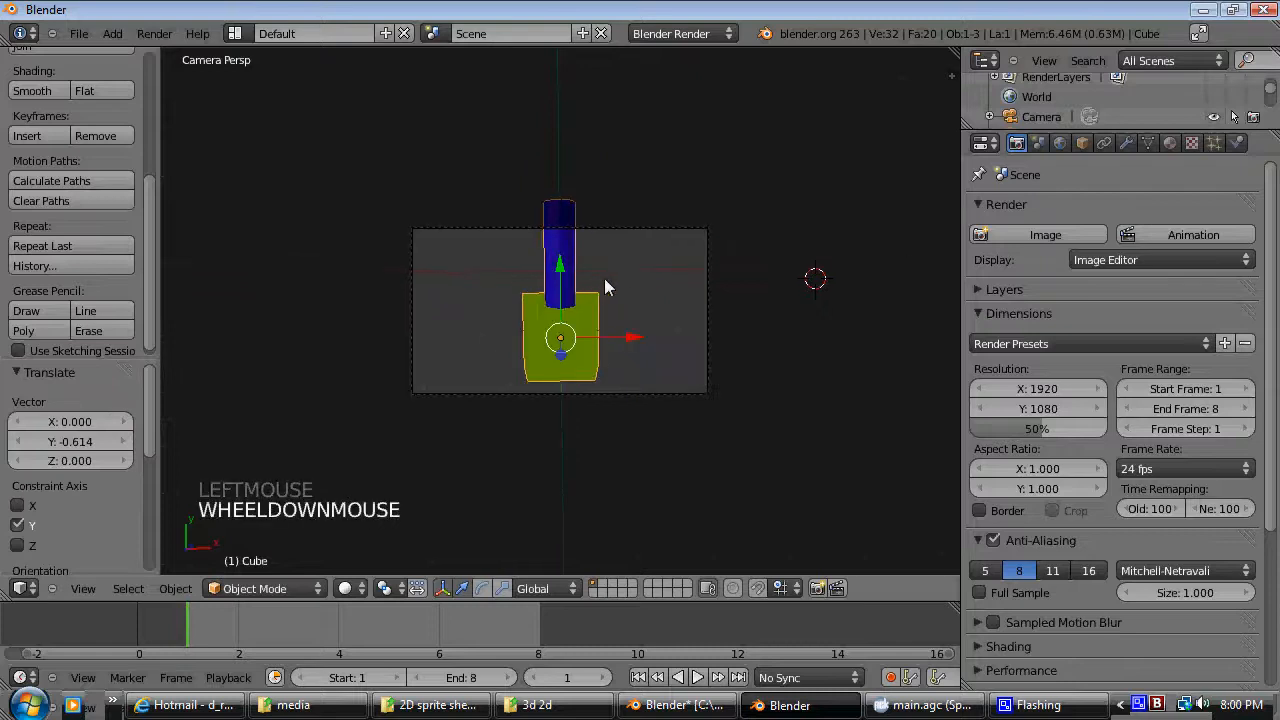
Step: Select the camera in the top view and move it along the Y axis until it sits over the yellow-green base
right_click(672, 291)
middle_click_drag(672, 291, 142, 440)
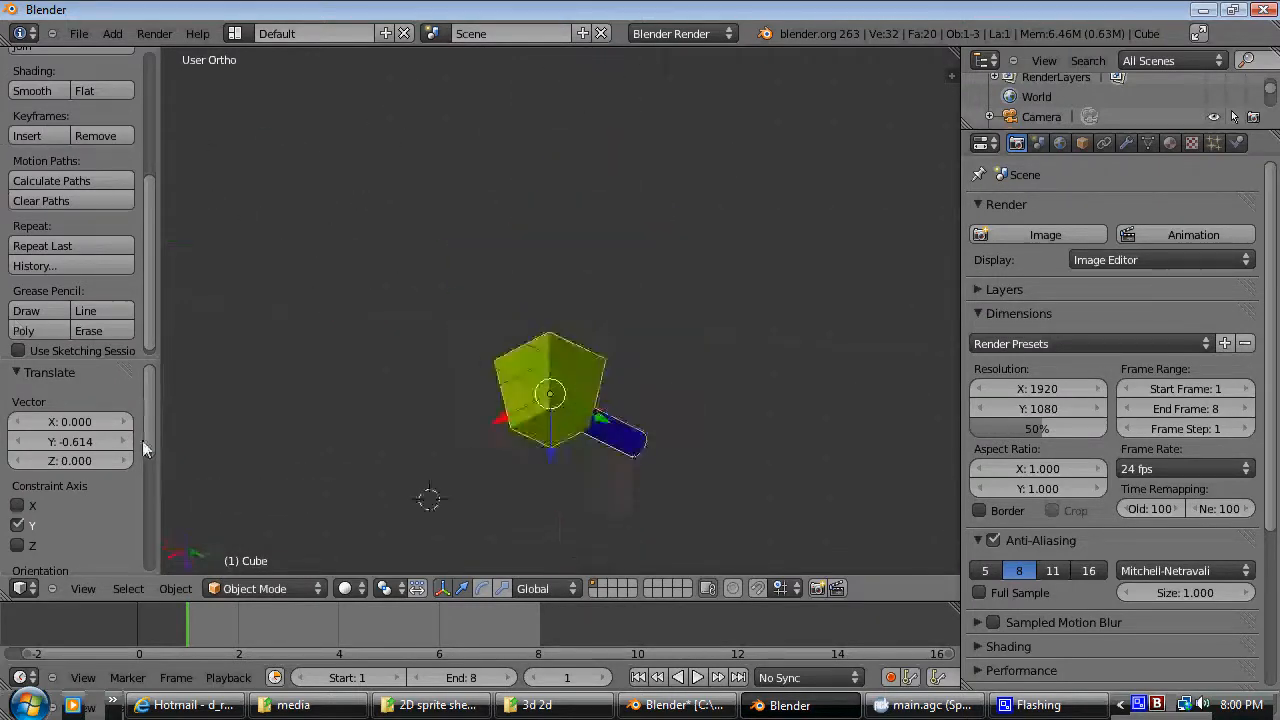
scroll(433, 390, "down", 3)
key("KP_7")
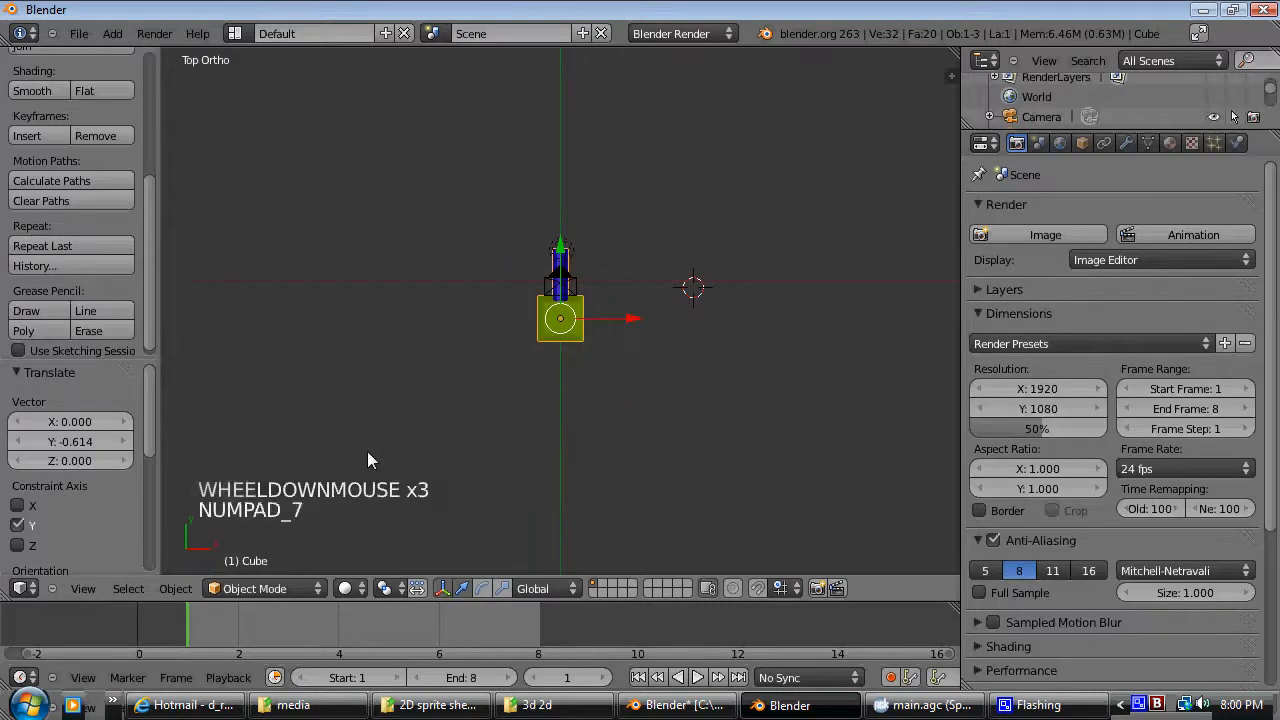
scroll(565, 290, "up", 1)
right_click(568, 283)
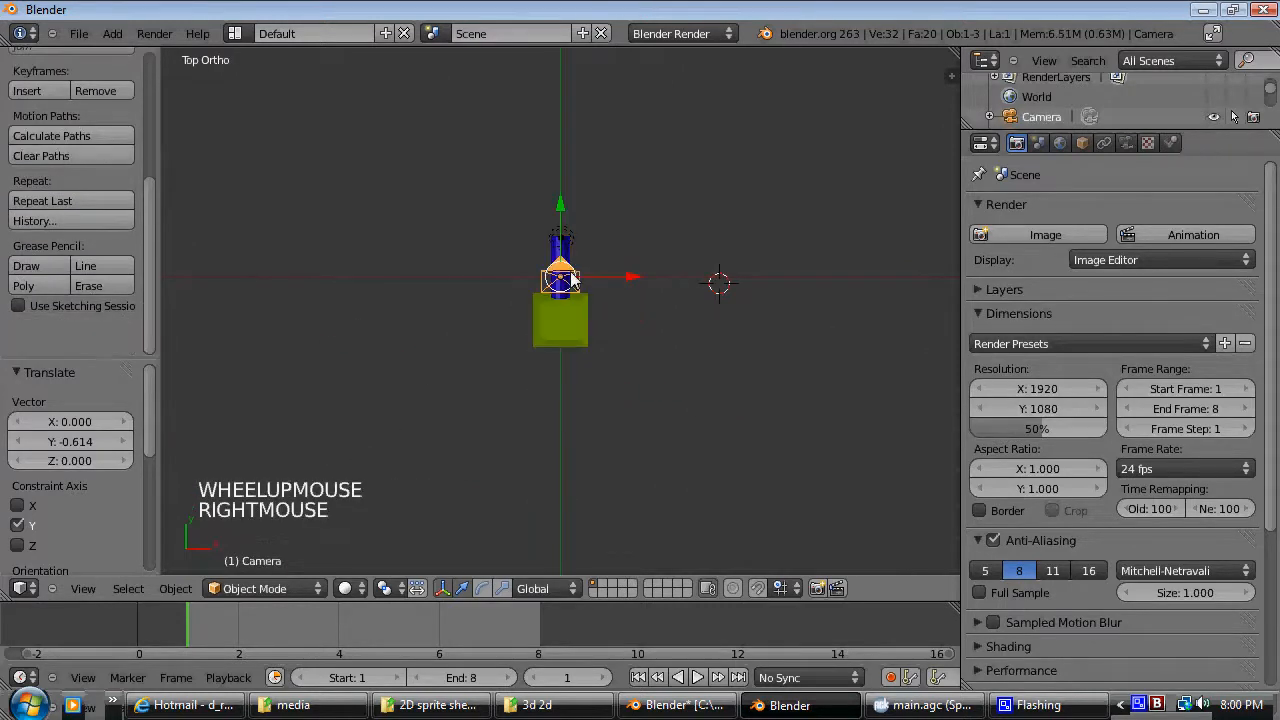
left_click_drag(562, 207, 560, 239)
Step: Compare the turret's framing in the camera view with the camera's position in the perspective view
key("KP_0")
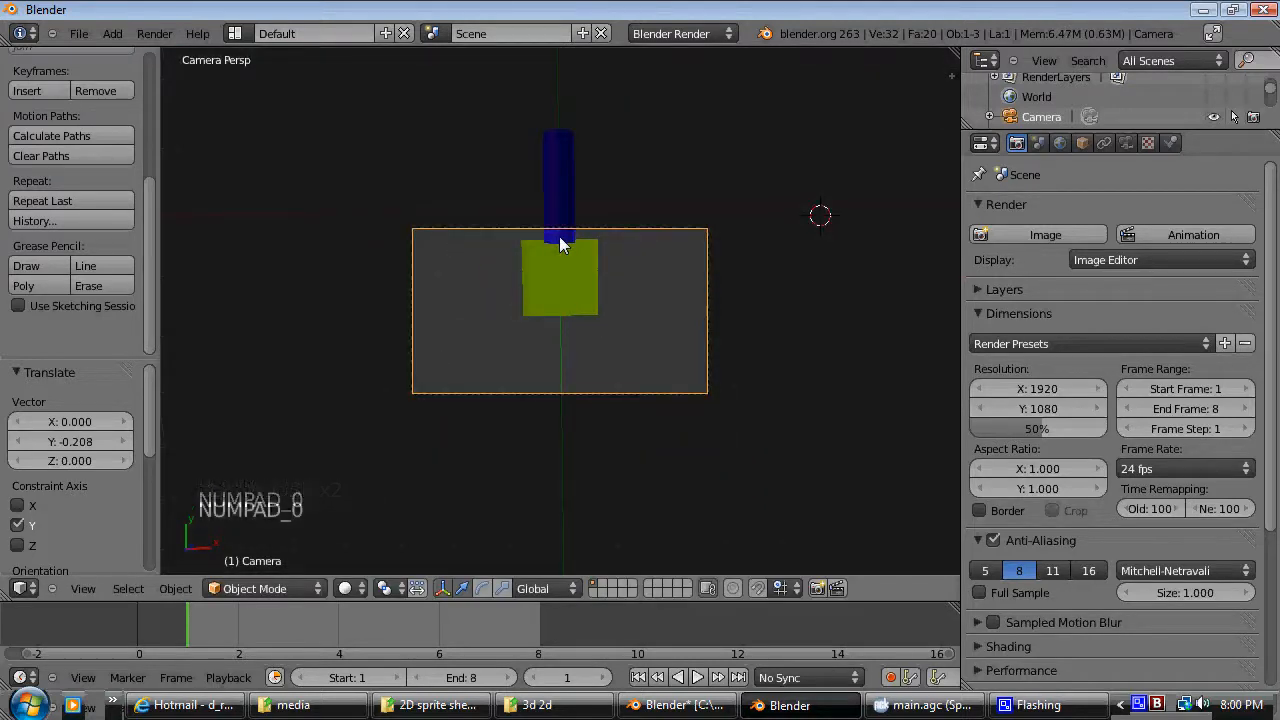
key("KP_0")
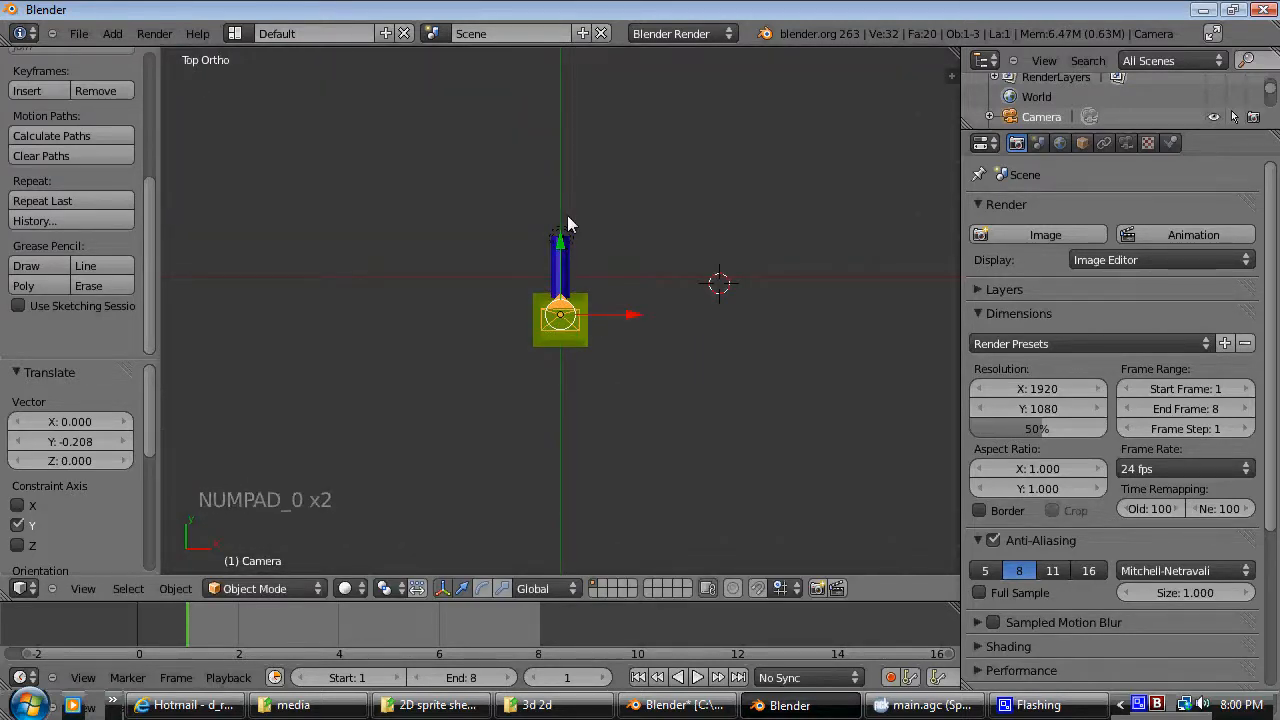
key("KP_5")
key("KP_0")
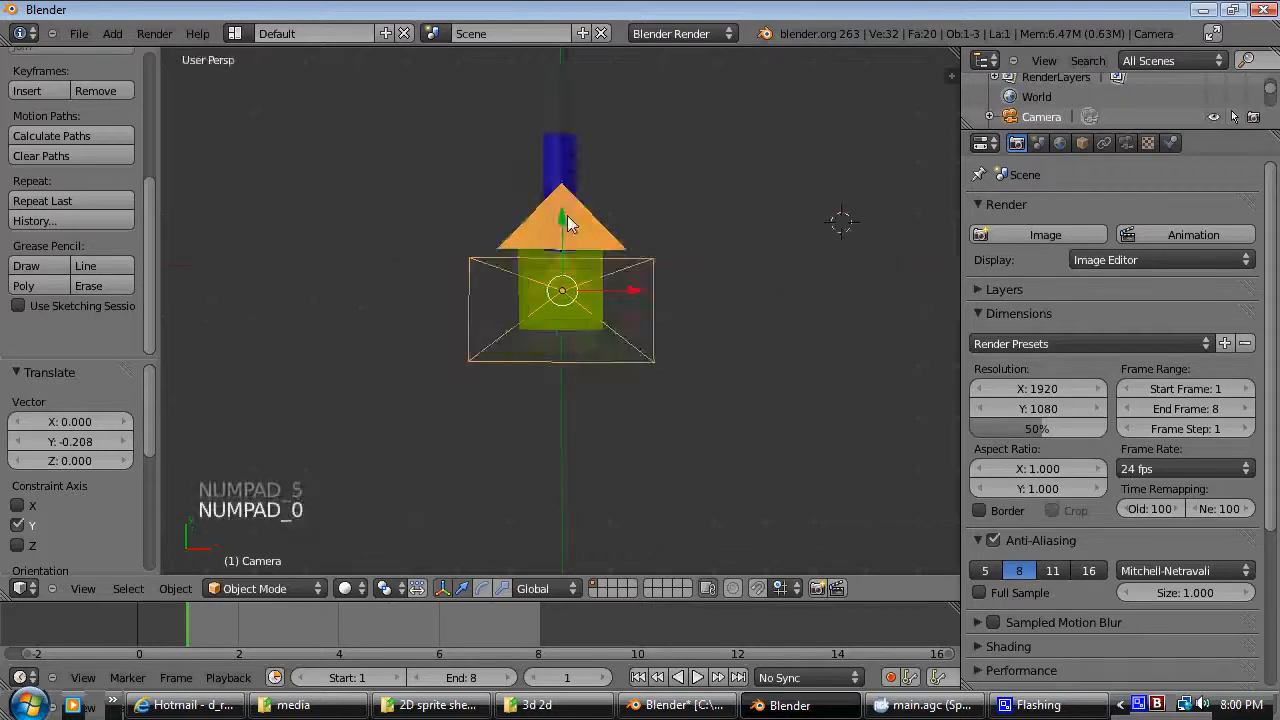
key("KP_0")
middle_click_drag(605, 268, 686, 275)
scroll(530, 270, "down", 2)
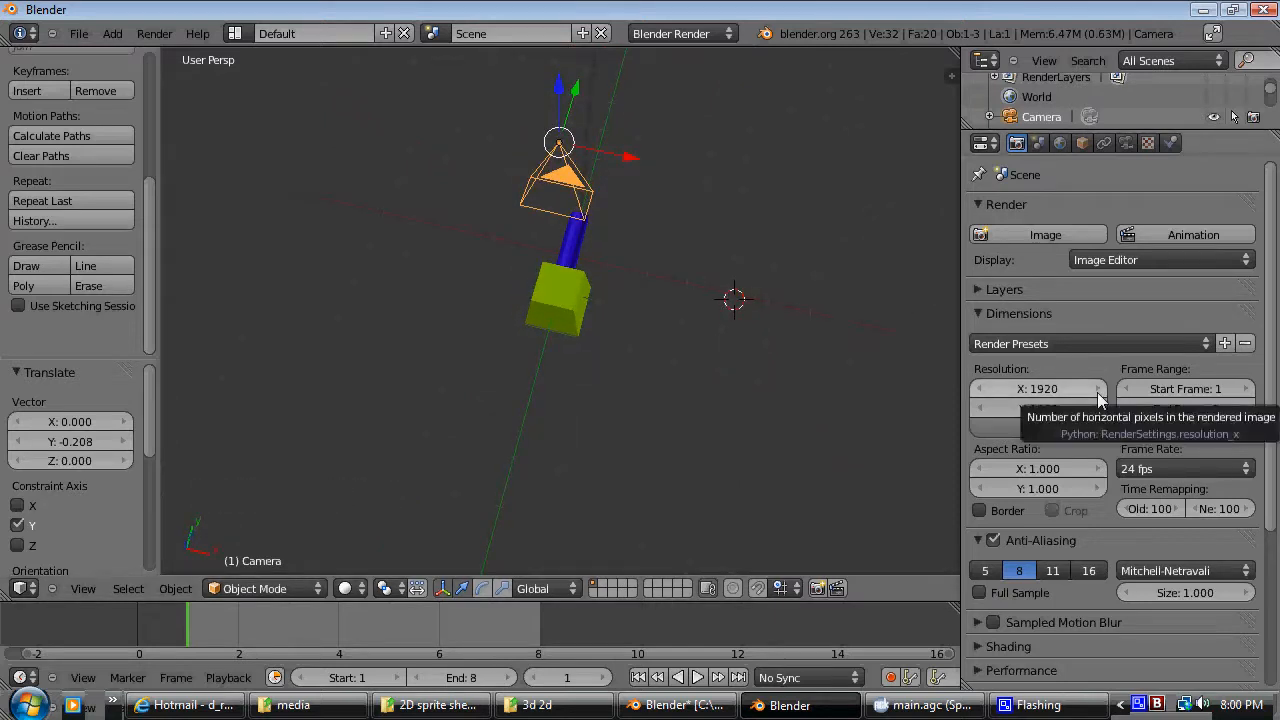
Step: Move the turret about 1.063 units in the negative Y direction while looking through the camera
key("KP_0")
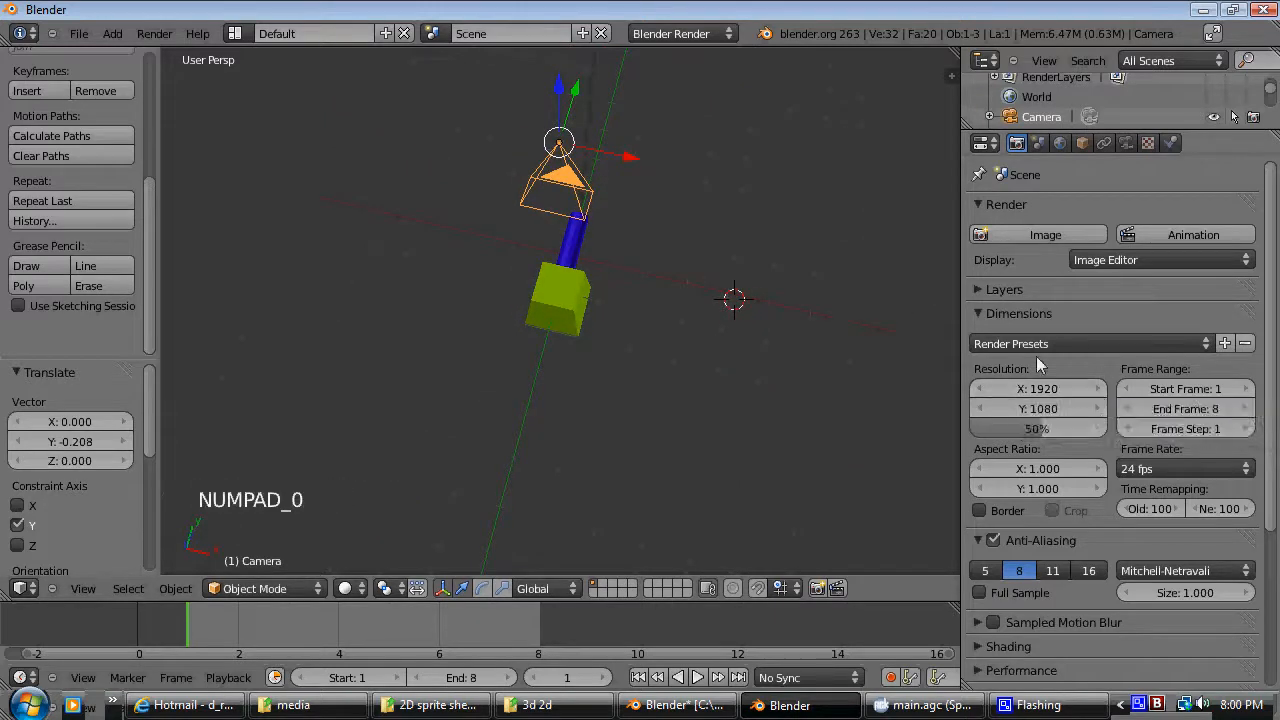
key("KP_0")
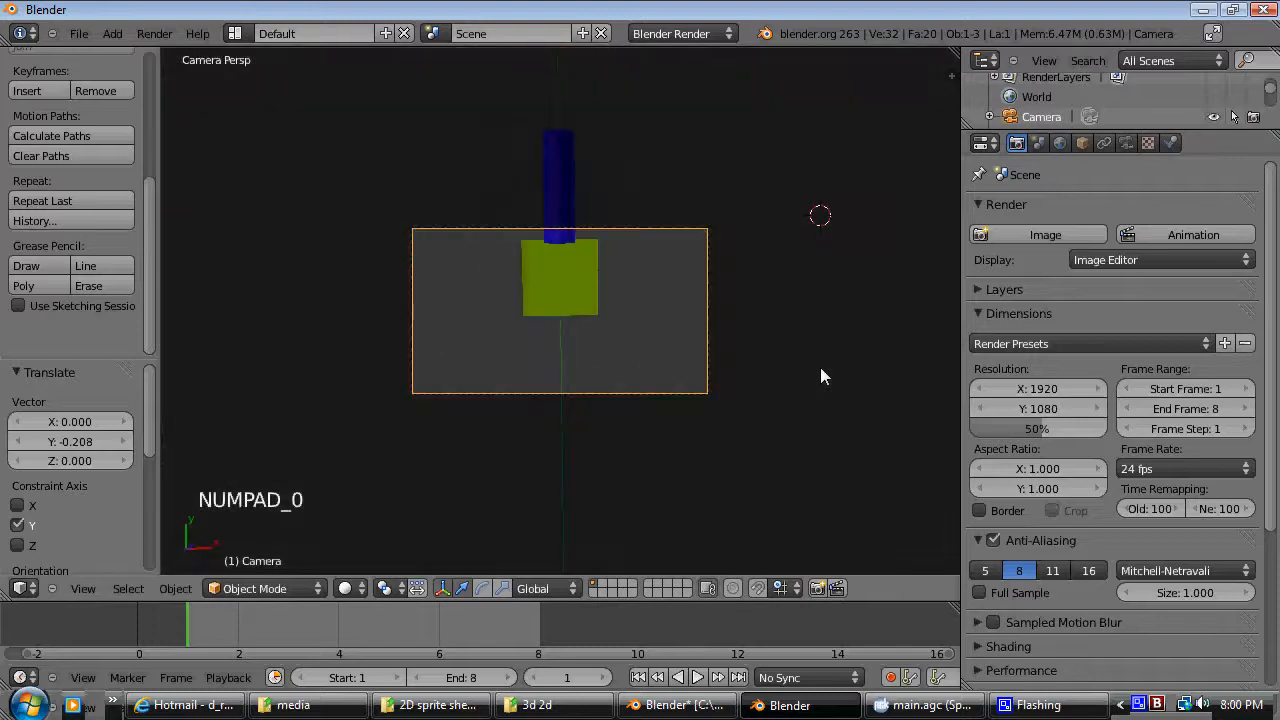
right_click(541, 270)
left_click_drag(563, 206, 565, 263)
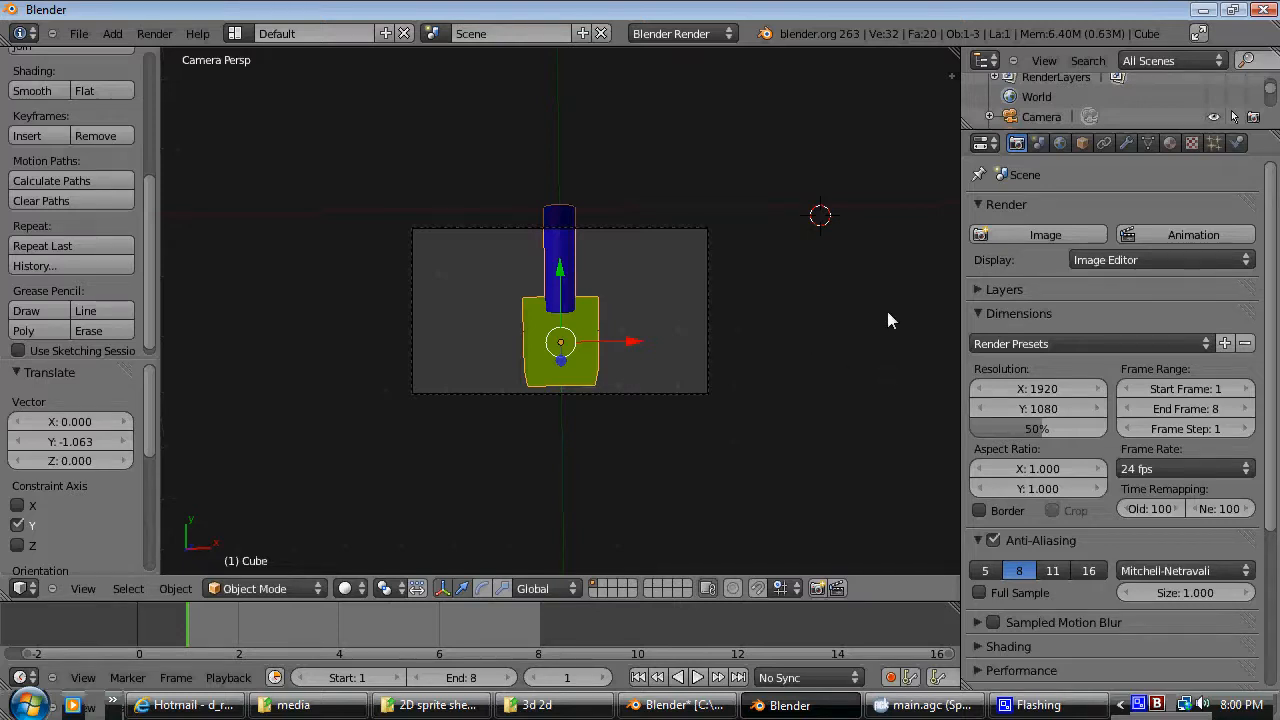
Step: Set the render resolution to X 128 and Y 128
left_click(1059, 389)
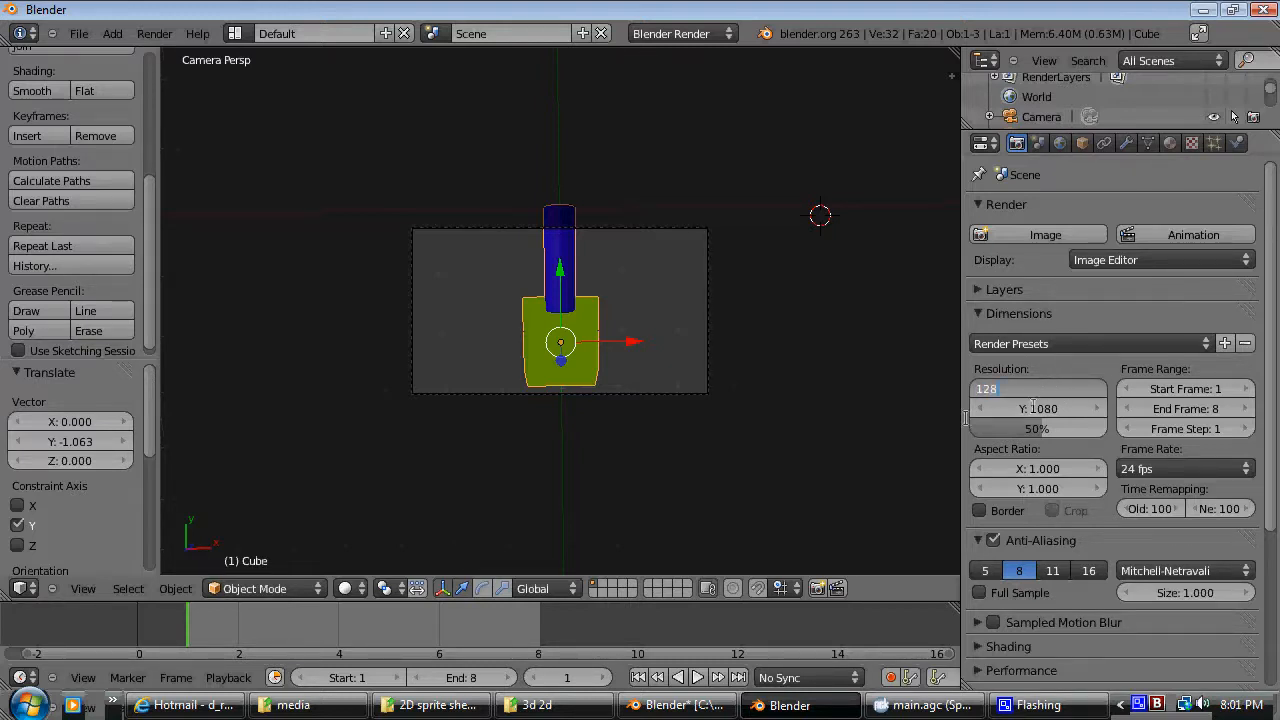
key("Return")
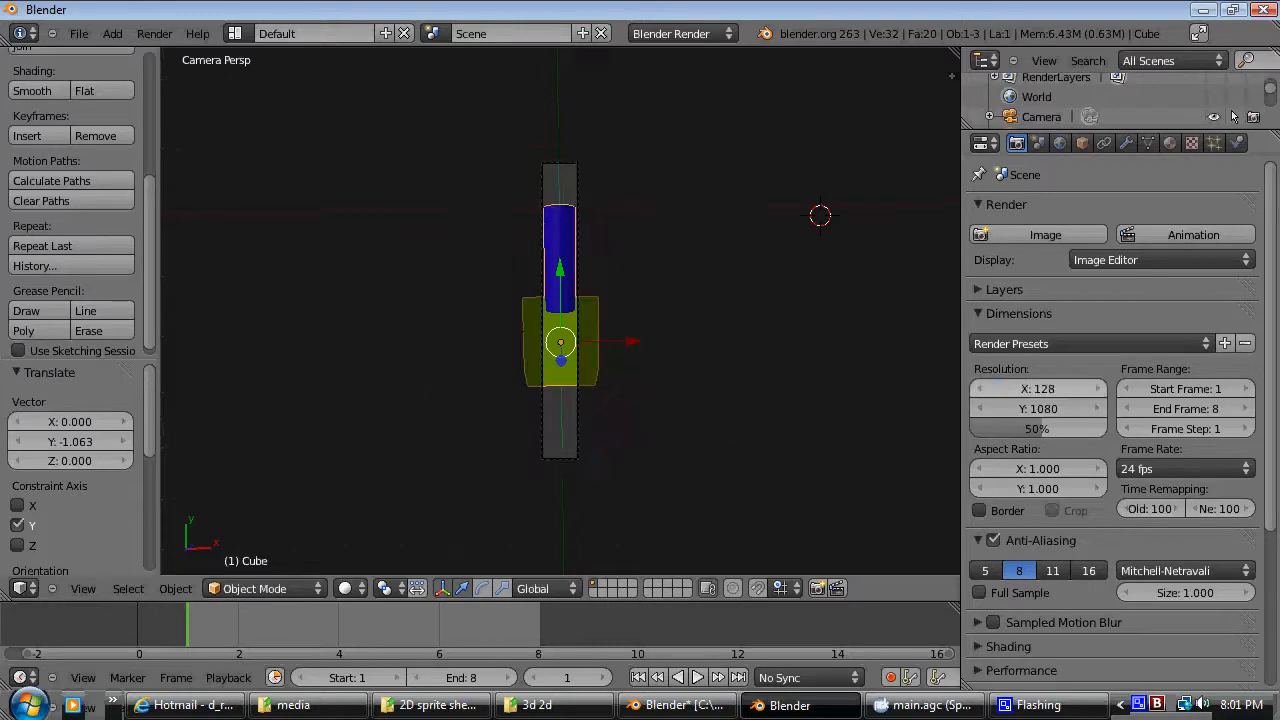
left_click(1070, 411)
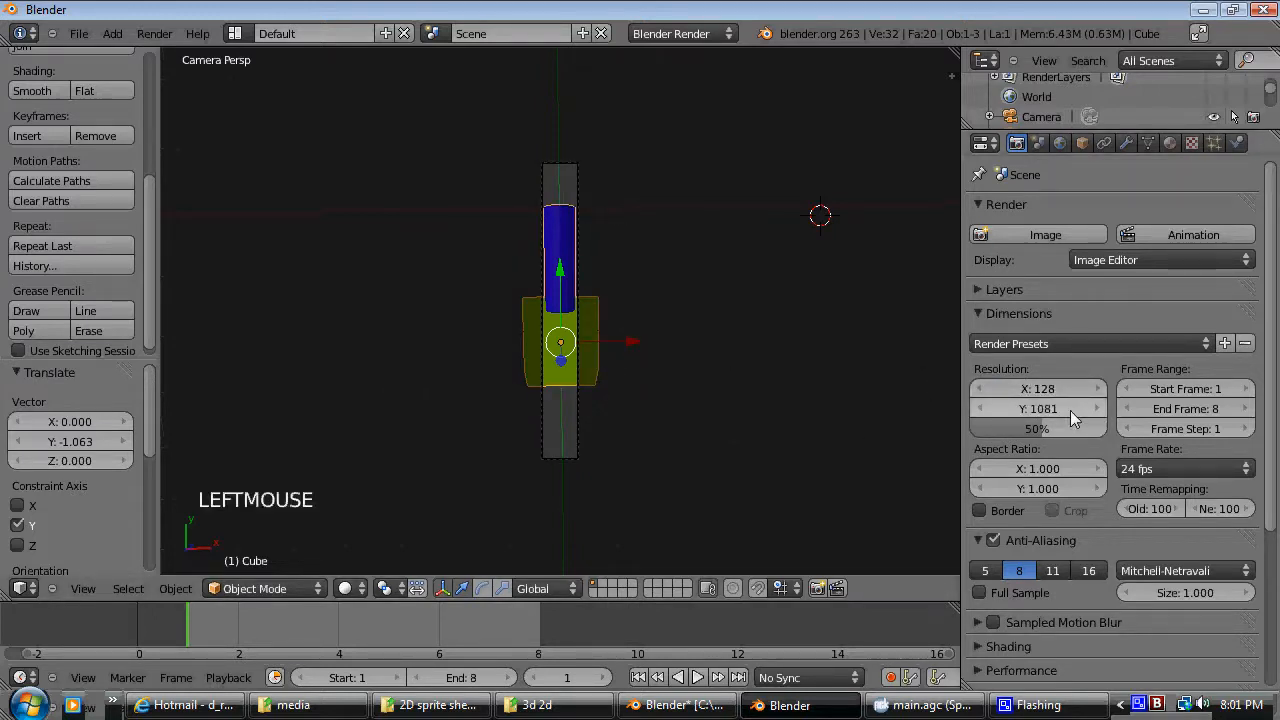
left_click(1070, 403)
left_click(1038, 405)
type("128")
key("Return")
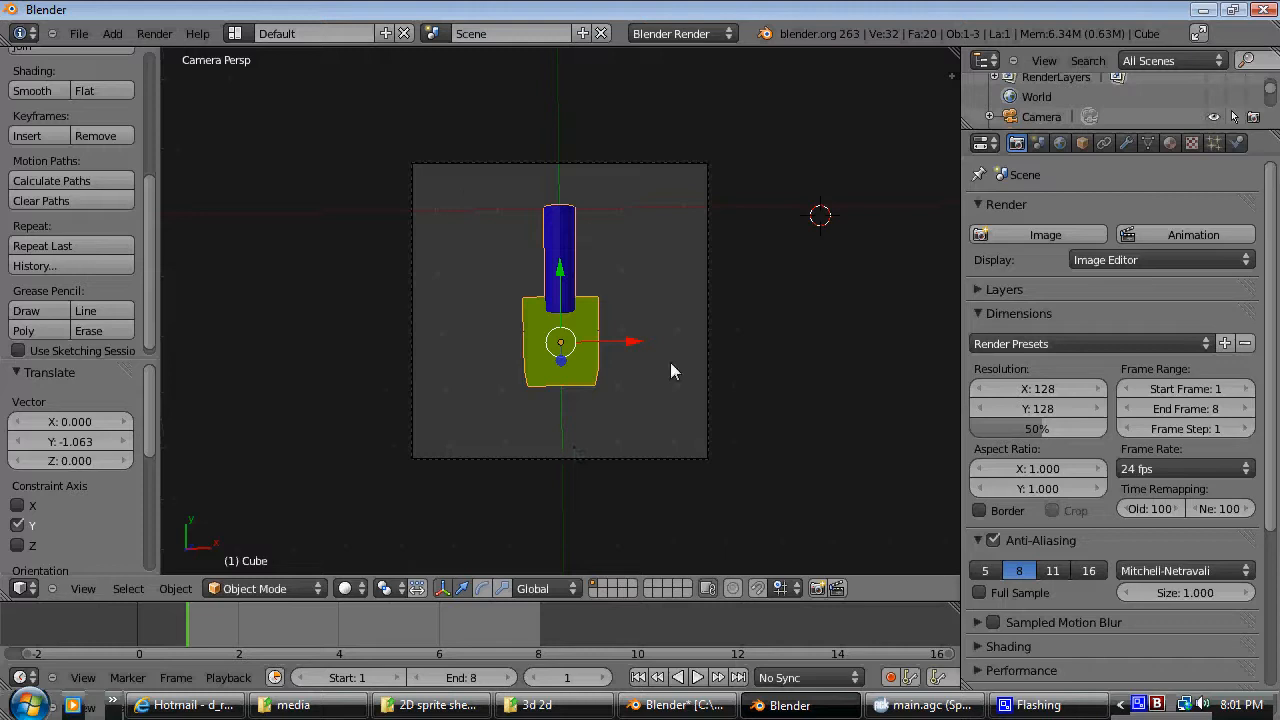
Step: Examine how the turret fits inside the square render frame from the camera and perspective views
scroll(645, 345, "down", 1)
scroll(645, 345, "up", 1)
middle_click_drag(645, 345, 636, 355)
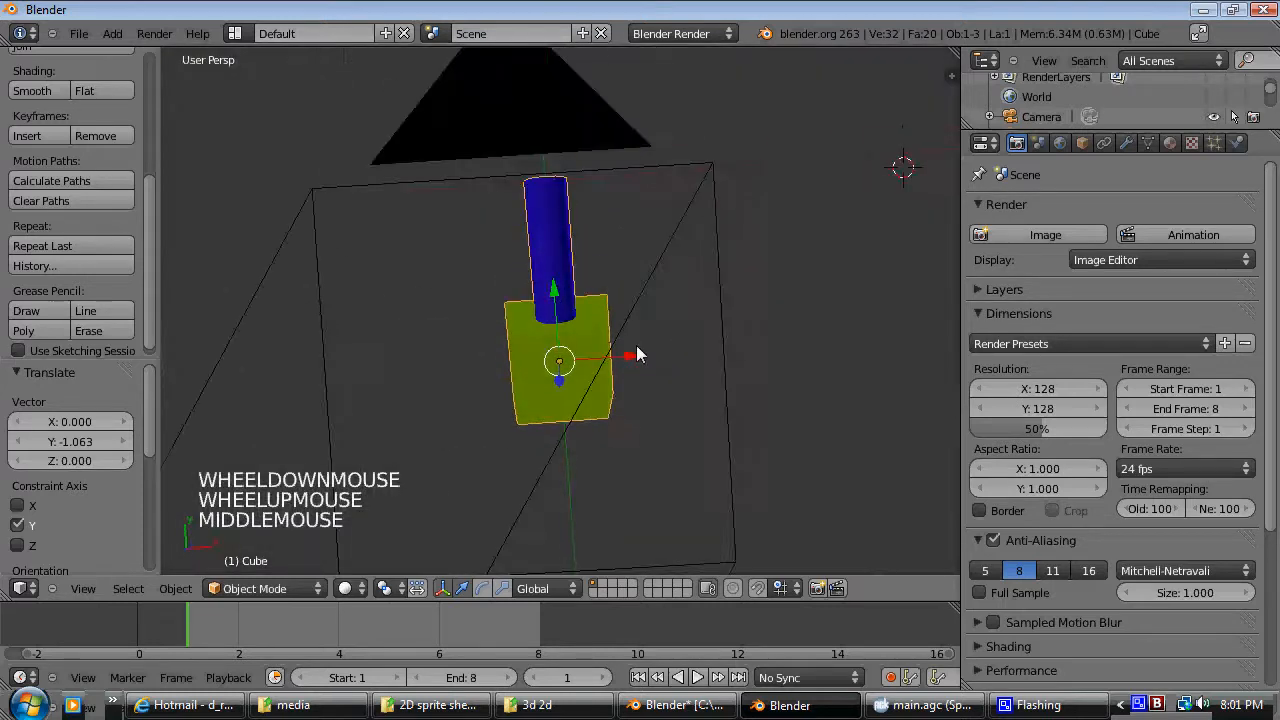
key("KP_0")
key("KP_0")
key("KP_0")
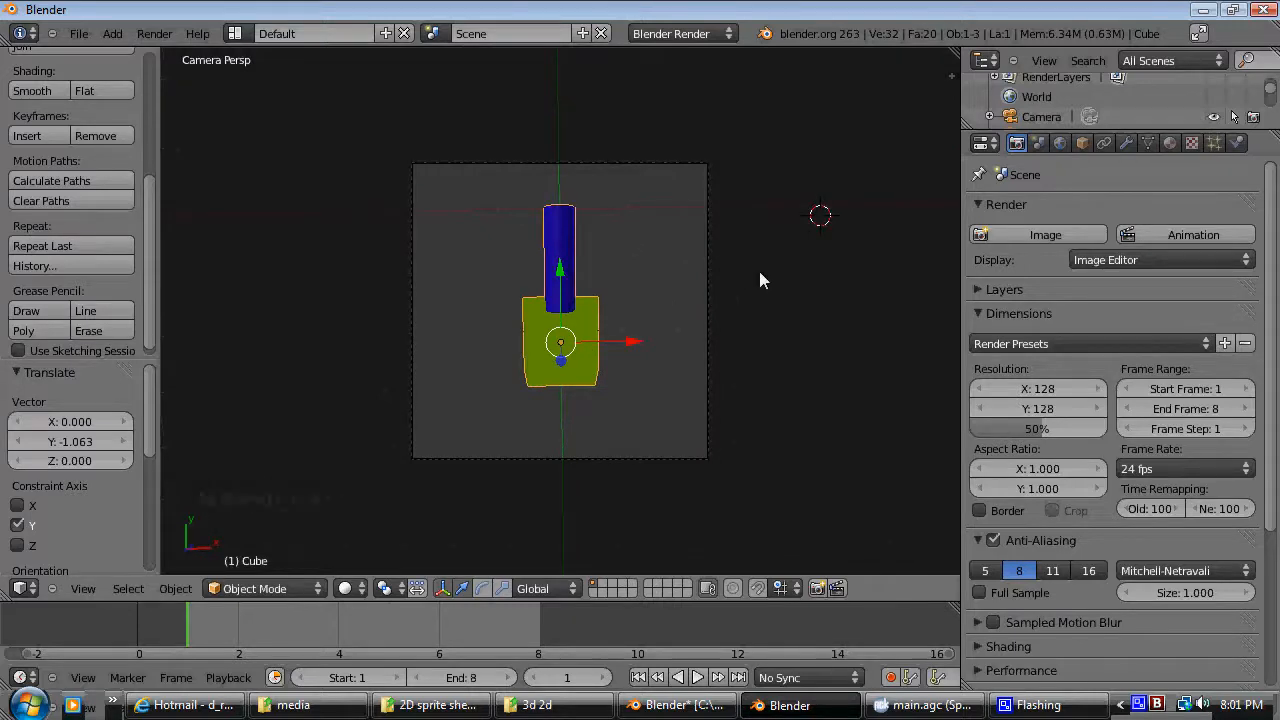
scroll(759, 272, "down", 2)
scroll(759, 272, "up", 2)
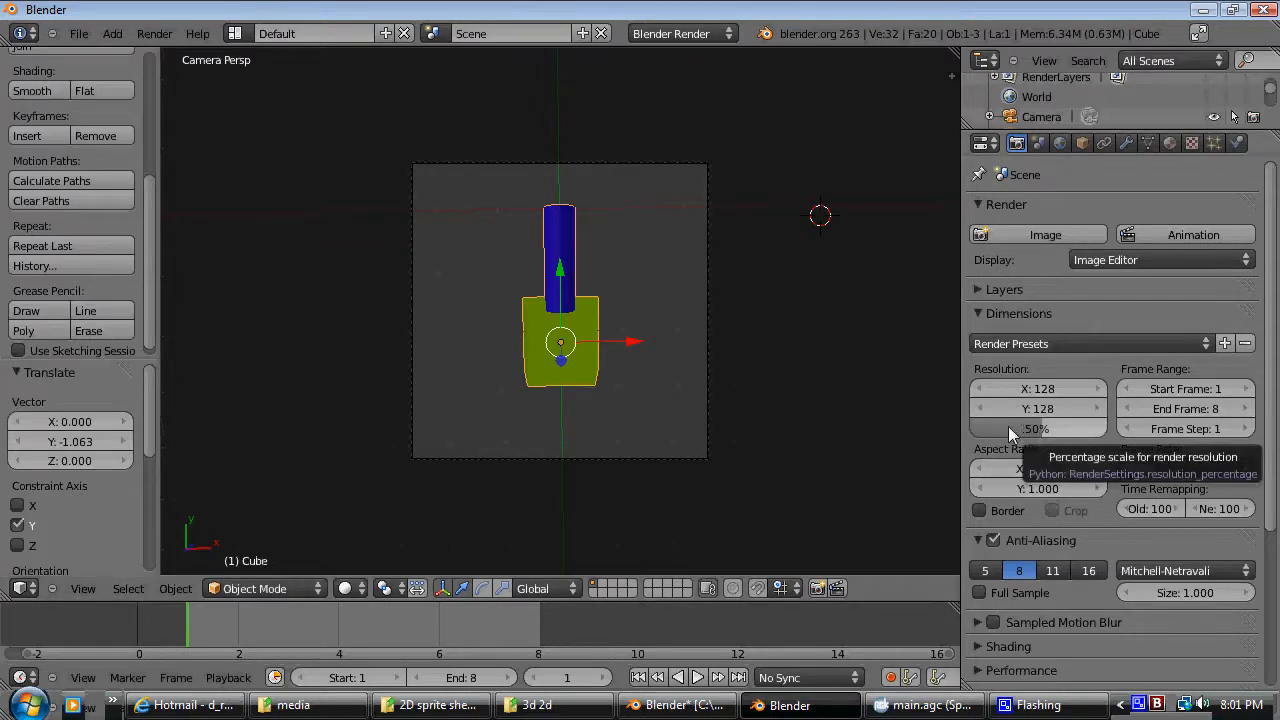
Step: Set the percentage scale of the render resolution to 100%
left_click(1062, 428)
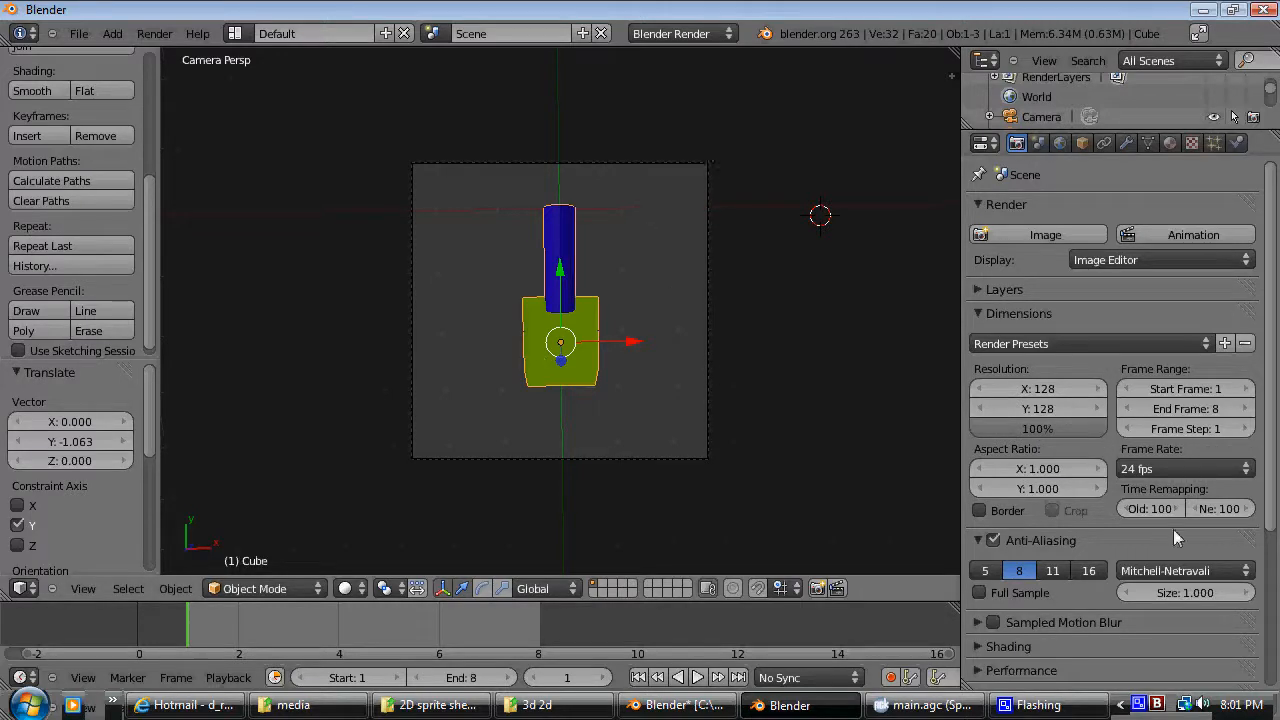
left_click(989, 540)
Step: Change the world's horizon colour to white by raising its brightness
left_click(1061, 142)
left_click(1008, 472)
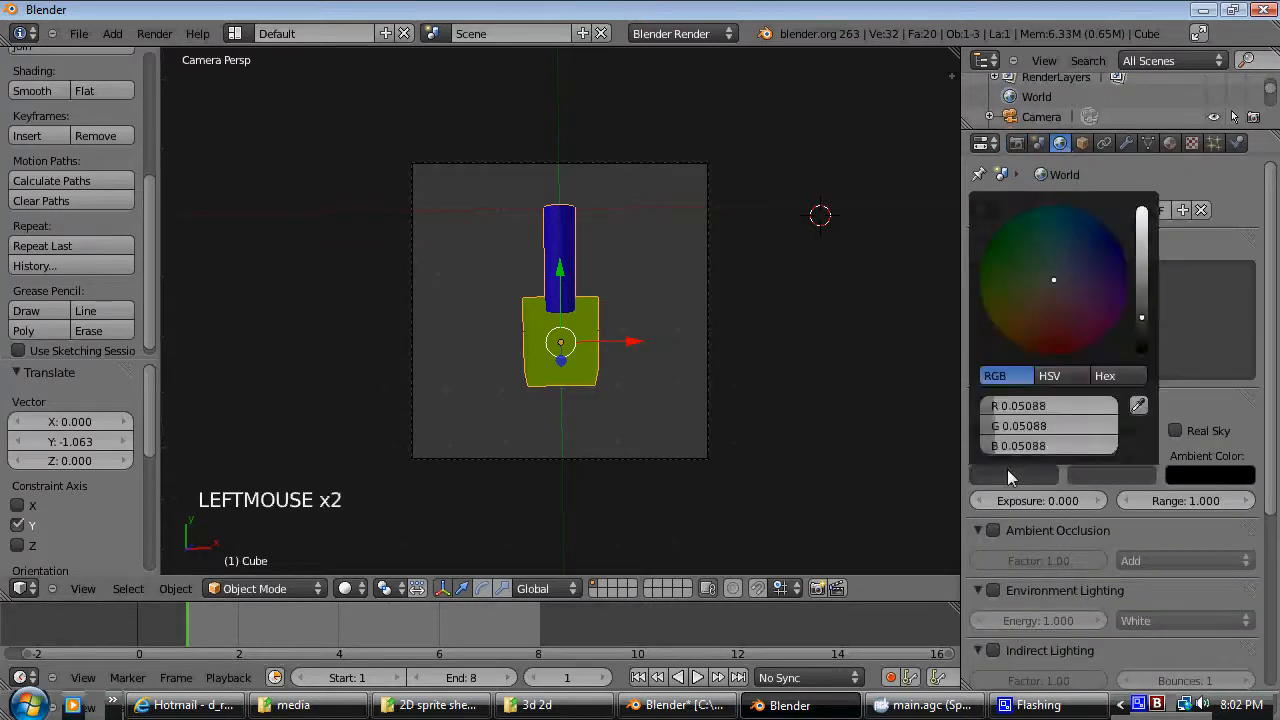
left_click(1142, 315)
left_click_drag(1142, 314, 1142, 212)
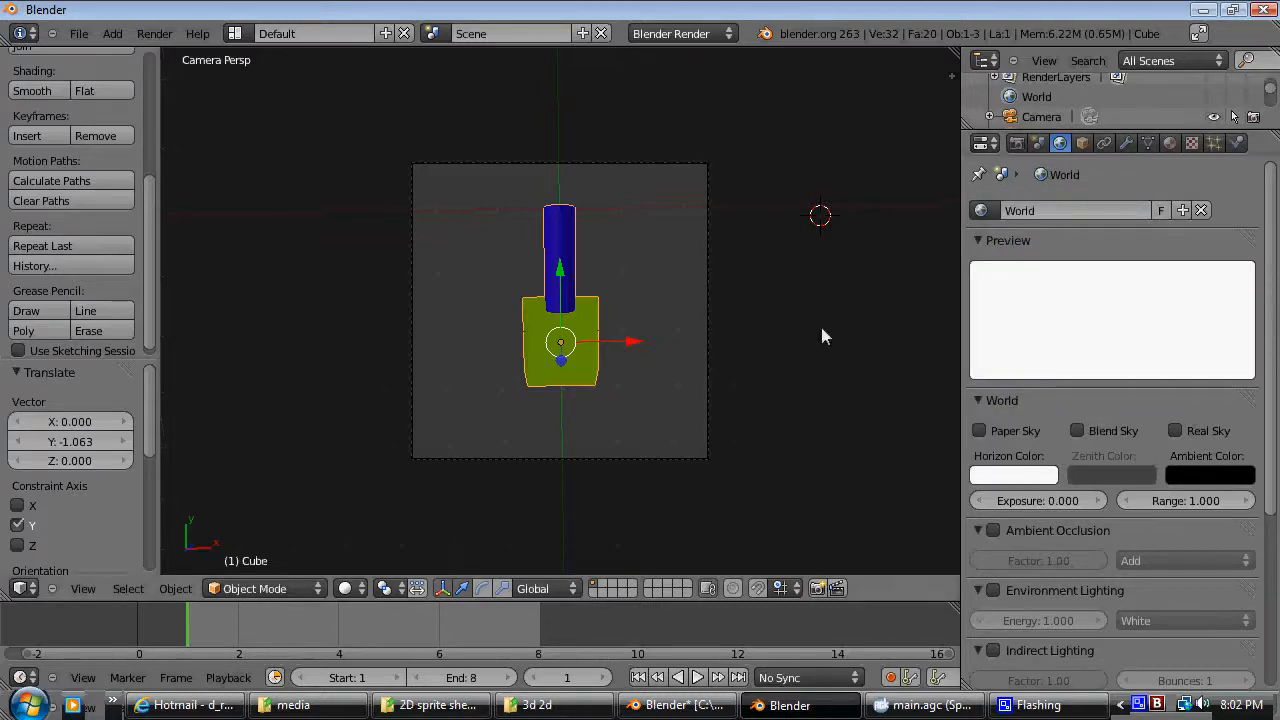
Step: Review the render dimensions, output folder and PNG RGBA settings
left_click(1275, 275)
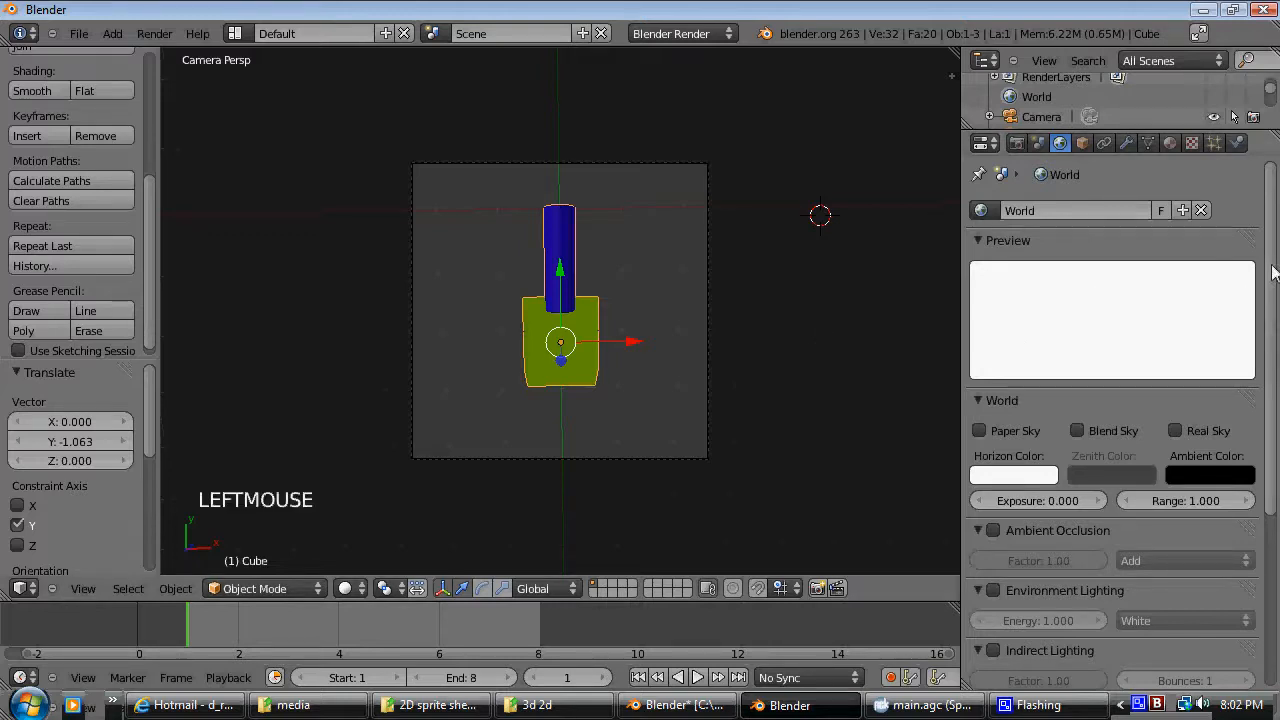
left_click(1016, 143)
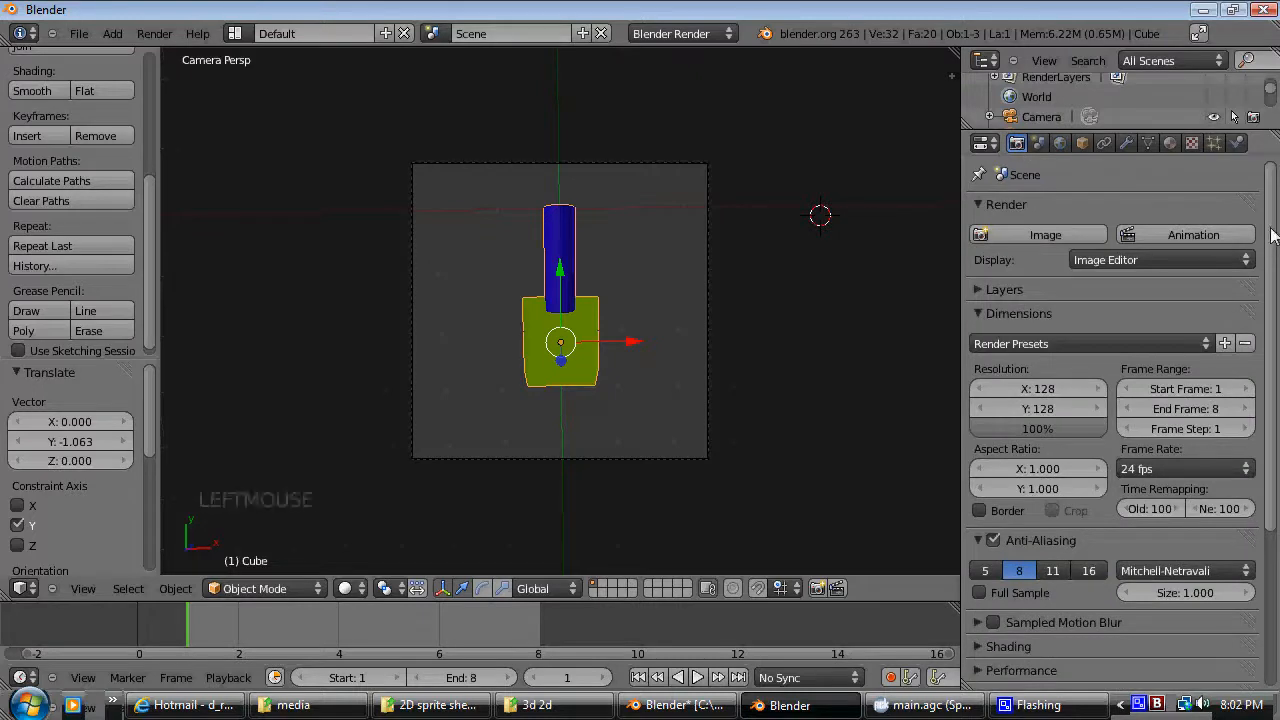
left_click_drag(1268, 234, 1279, 397)
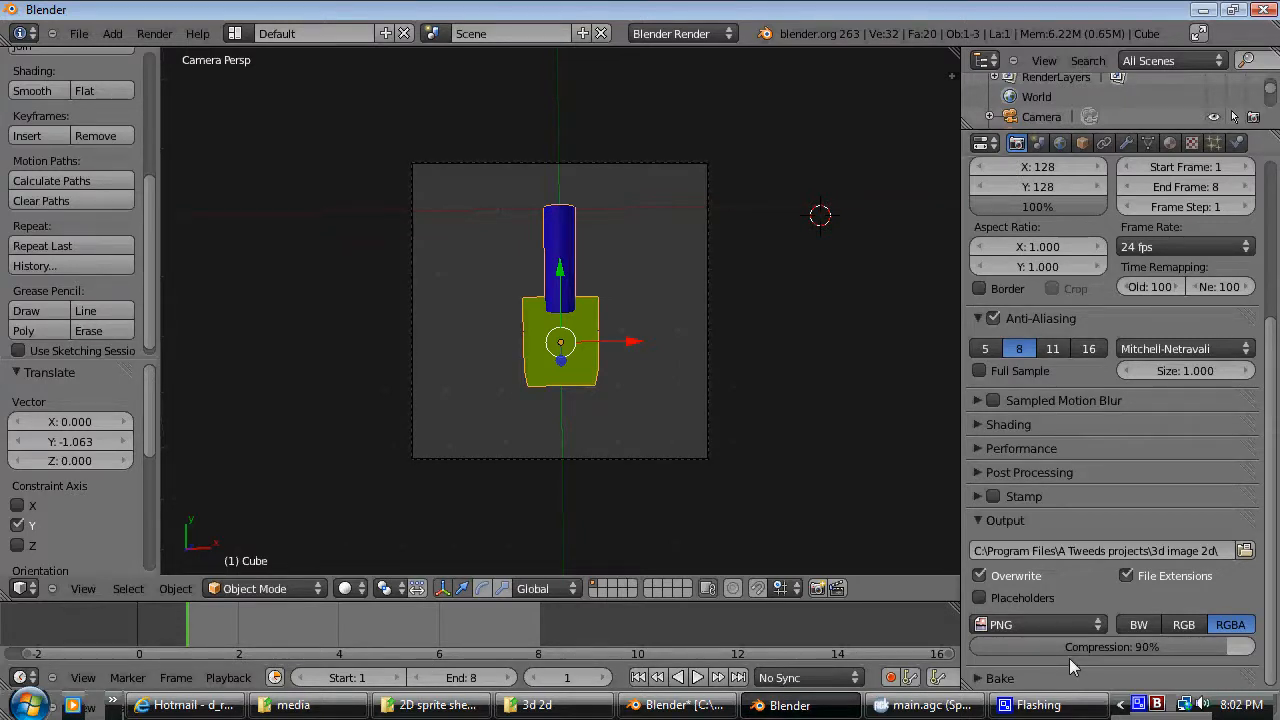
right_click(1140, 706)
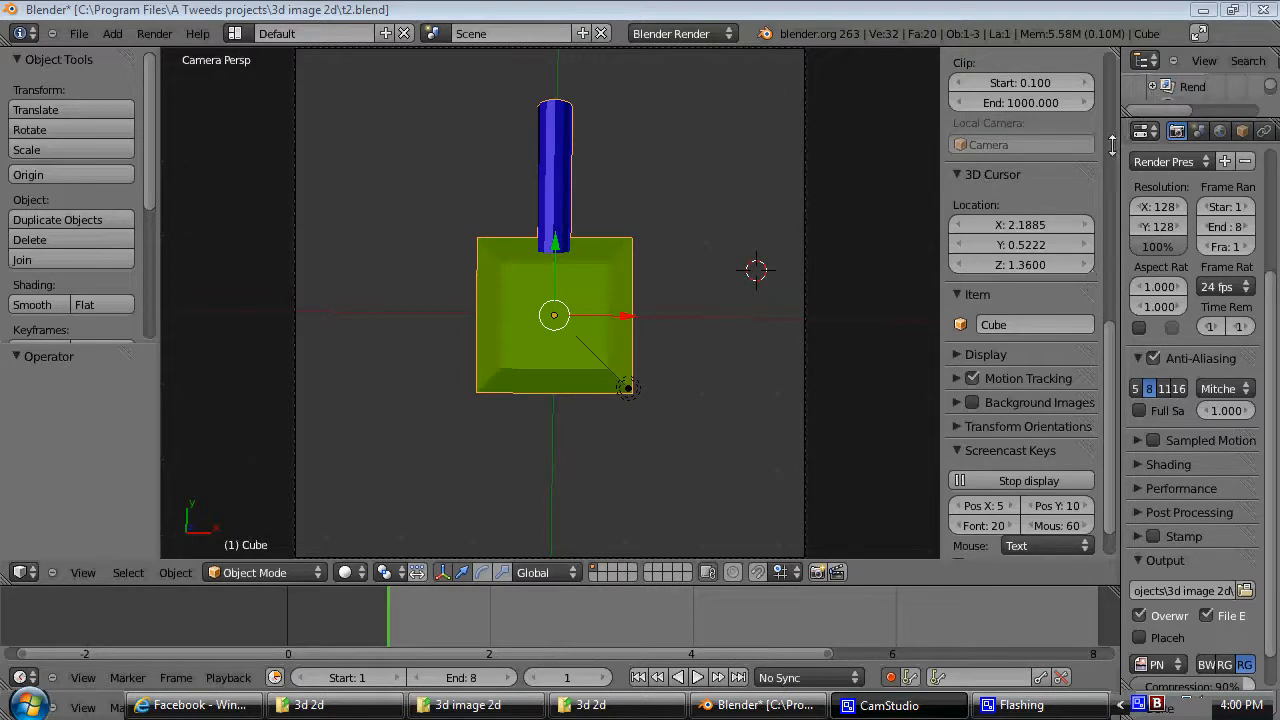
Step: Widen the render settings area and switch the window to full screen
left_click(808, 173)
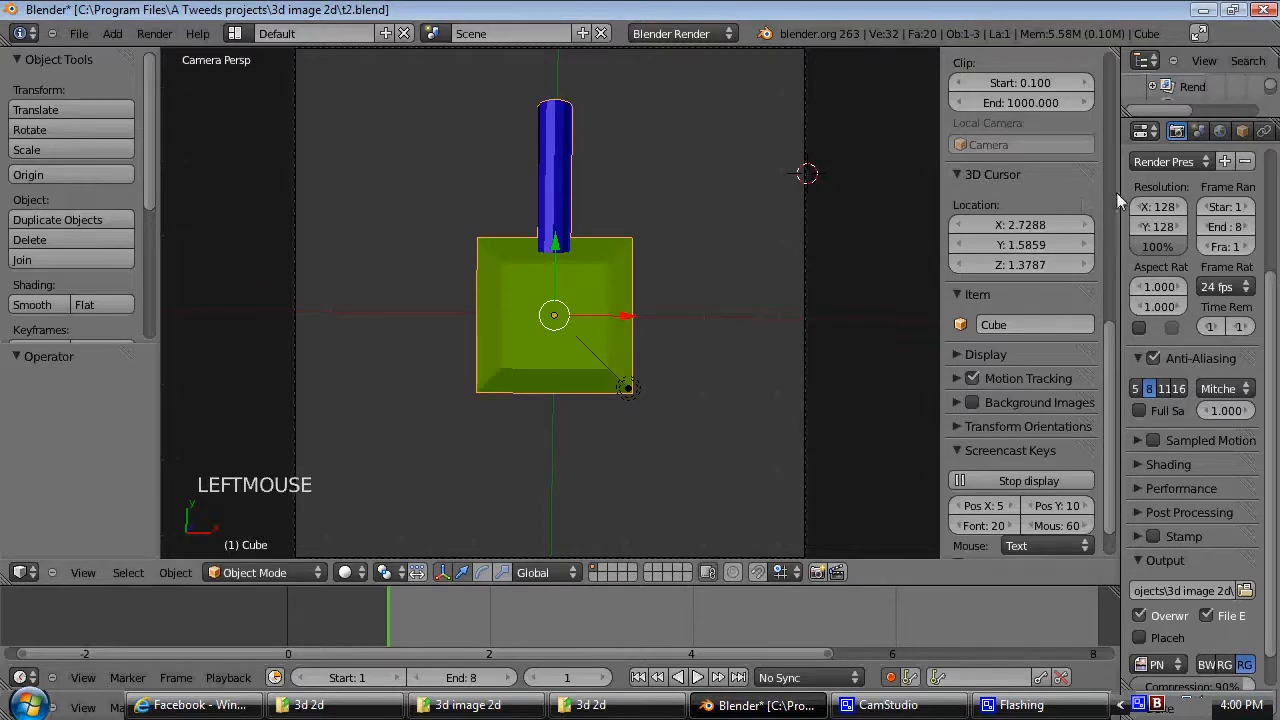
key("F12")
key("Escape")
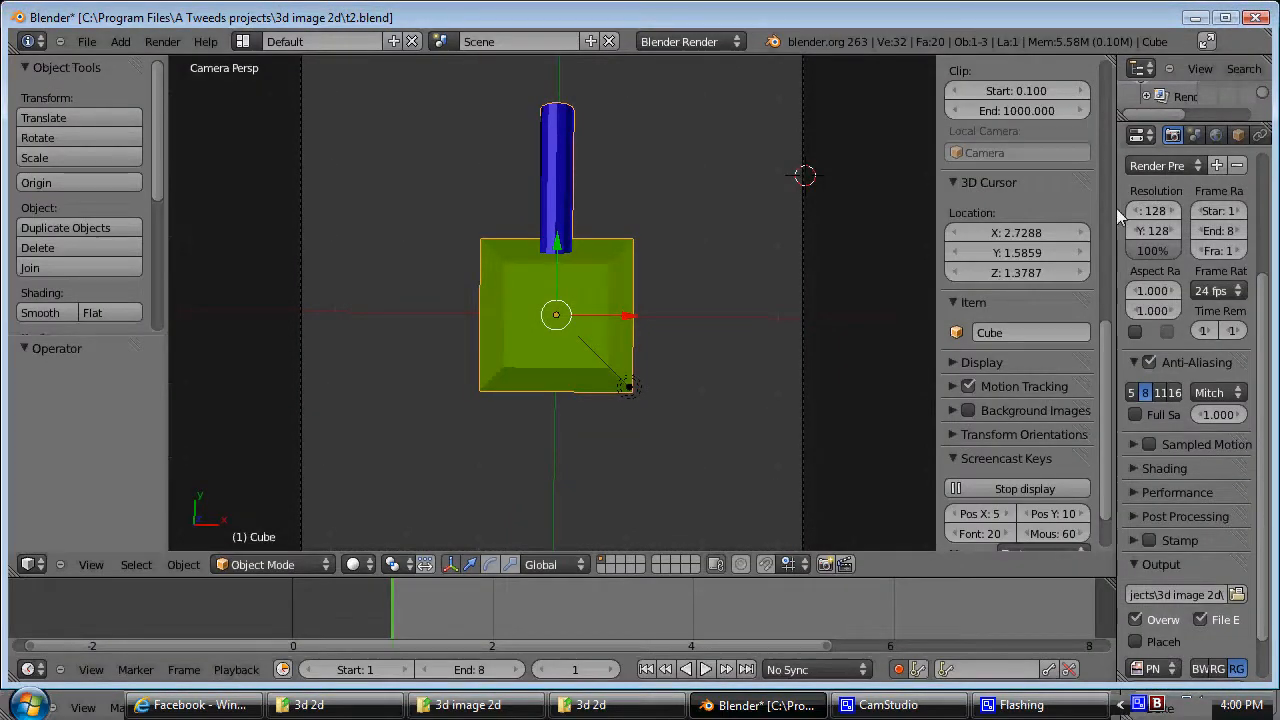
left_click_drag(1116, 210, 982, 210)
left_click(1207, 41)
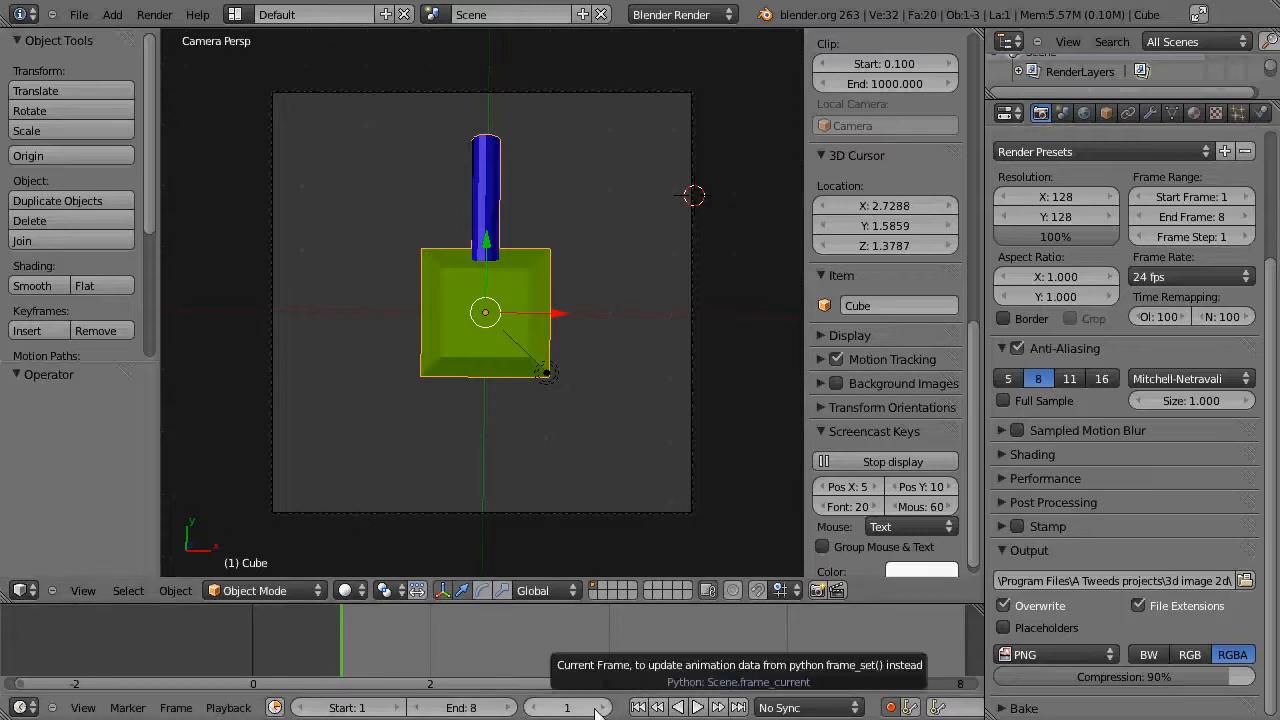
Step: Step through the animation frames from 1 to 8 and back to check the timeline range
key("Right")
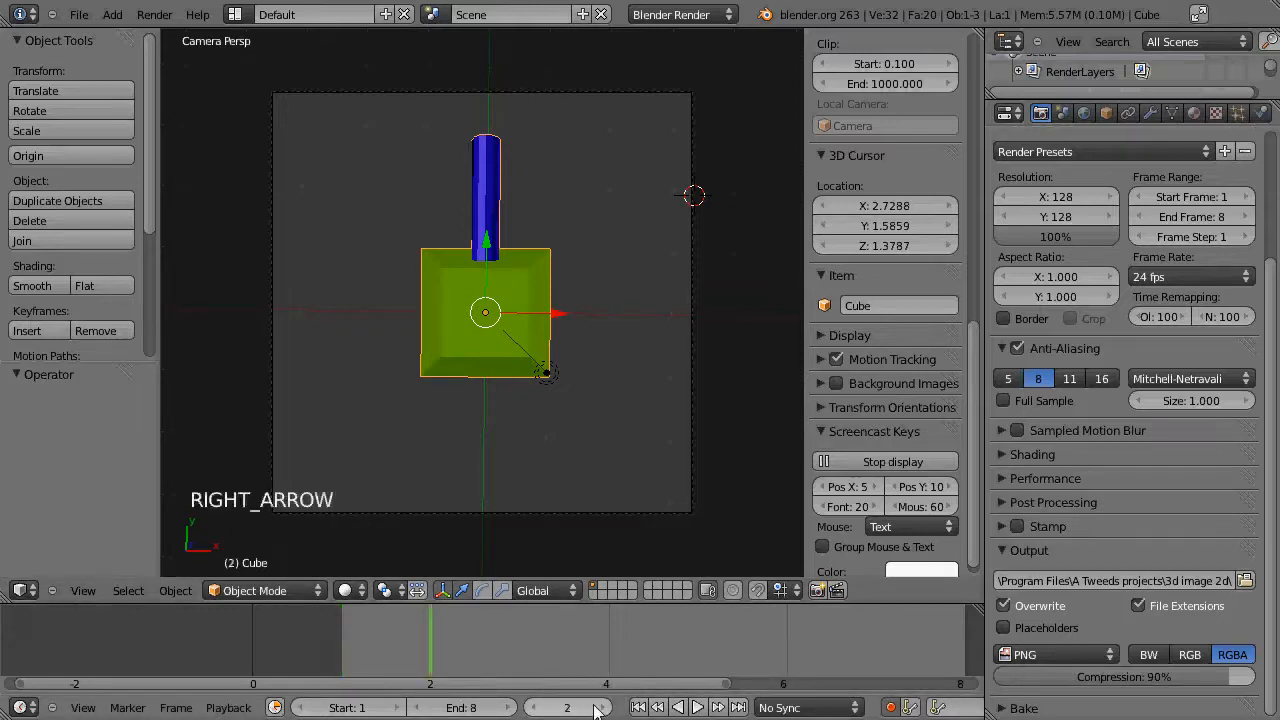
key("Right")
key("Right")
key("Right")
key("Right")
key("Right")
key("Right")
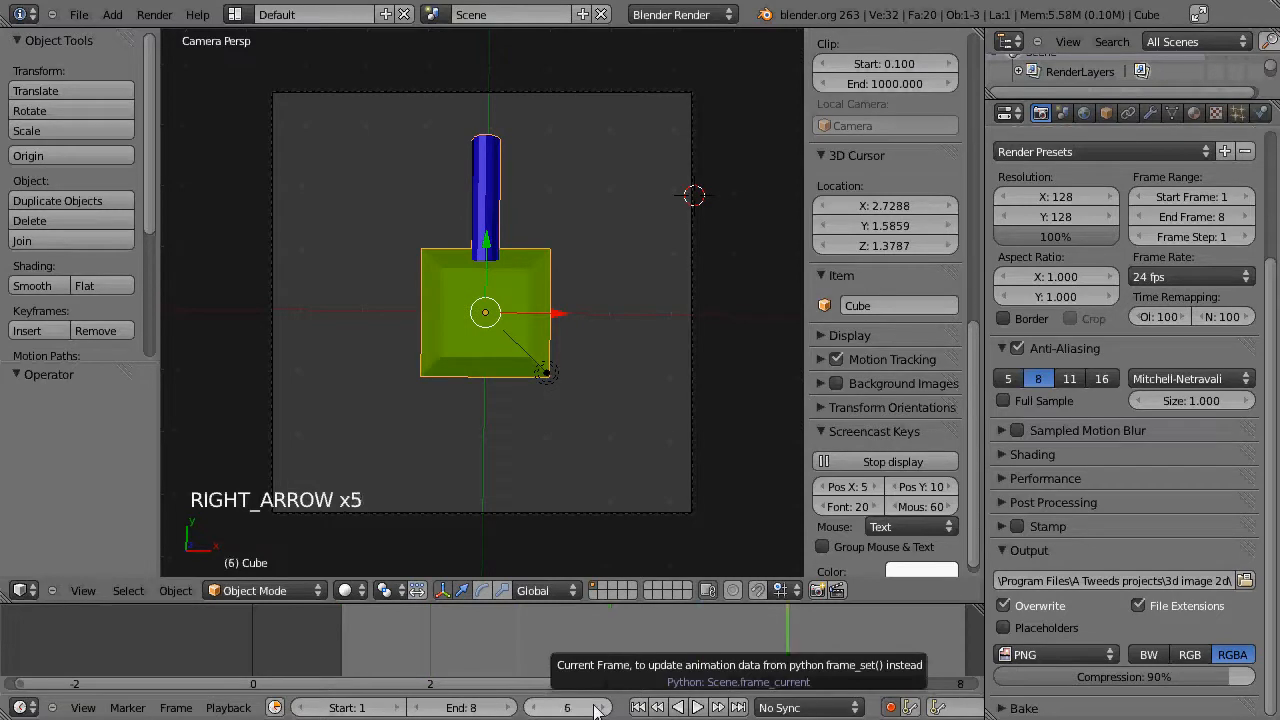
key("Left")
key("Left")
key("Left")
key("Left")
key("Left")
key("Left")
key("Left")
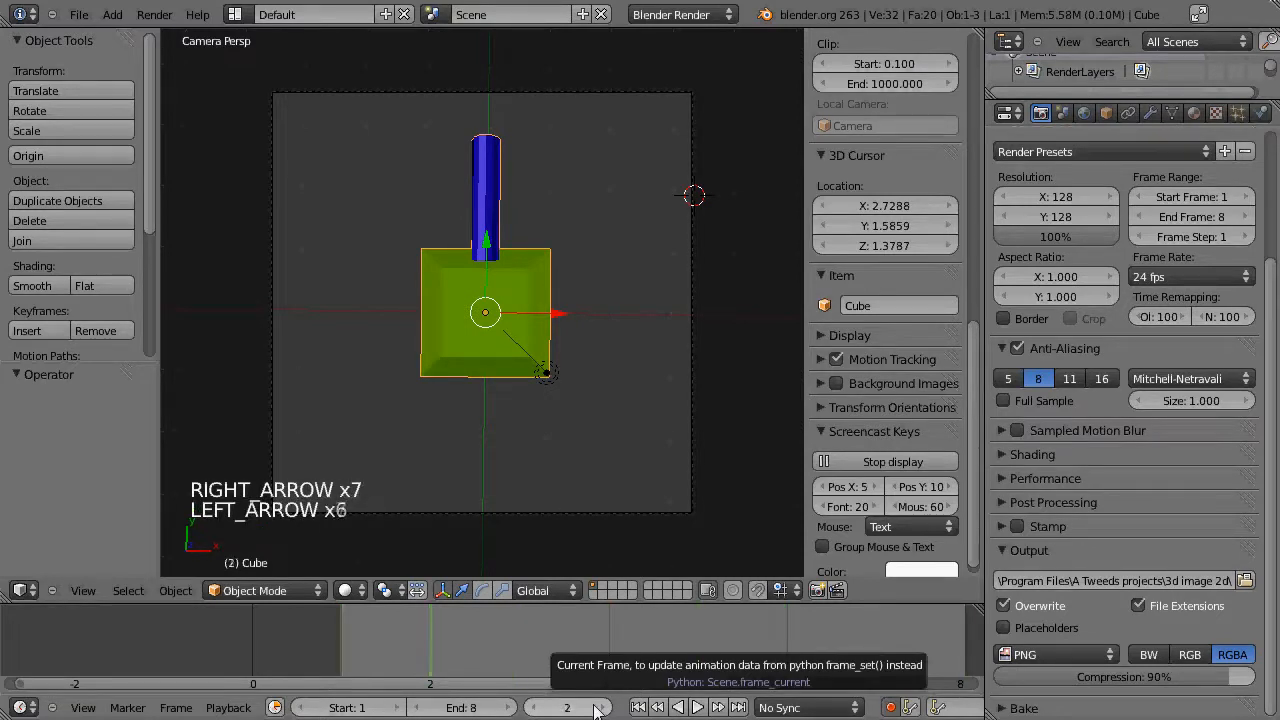
Step: Return to frame 1 and insert a LocRot keyframe for the turret
key("Right")
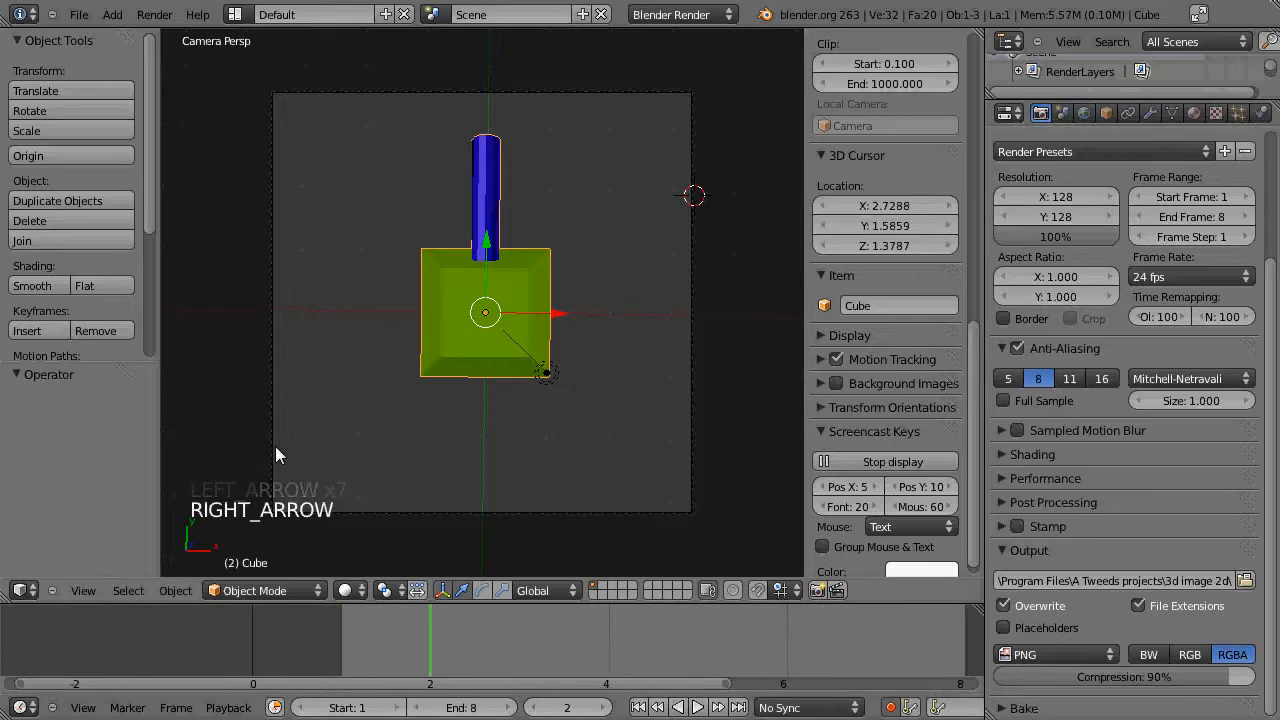
key("Left")
key("Right")
key("Left")
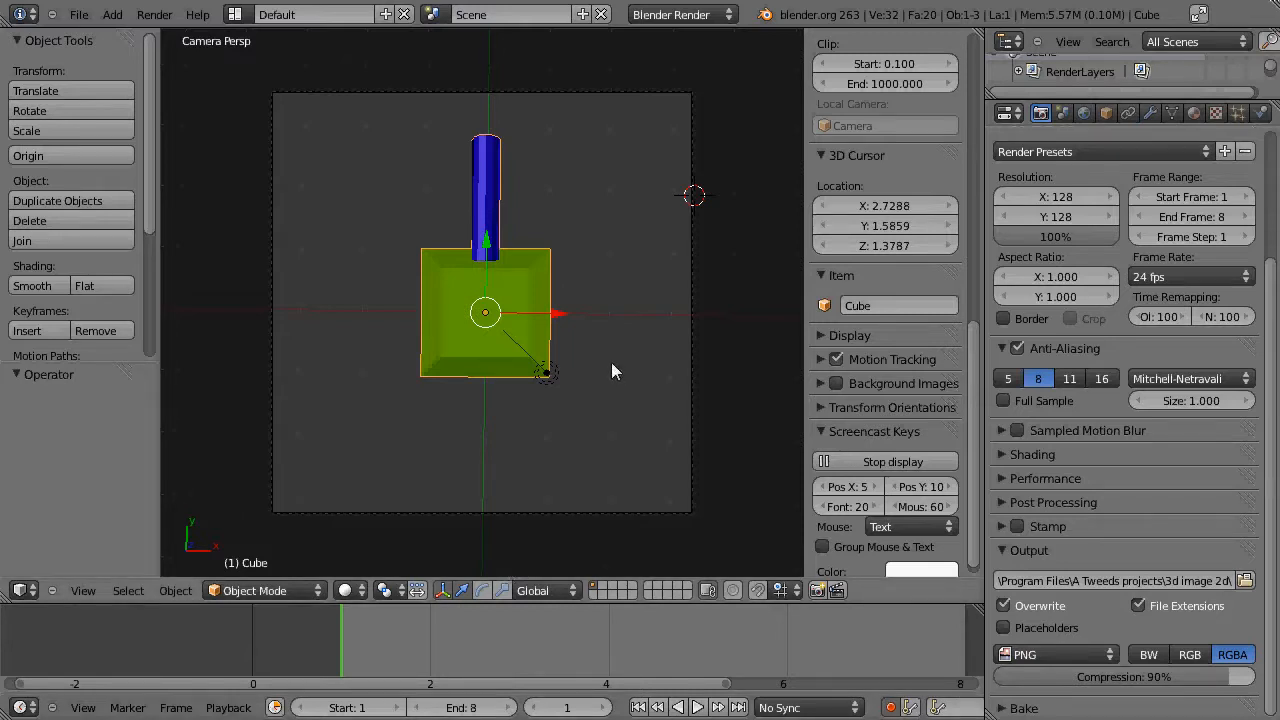
key("i")
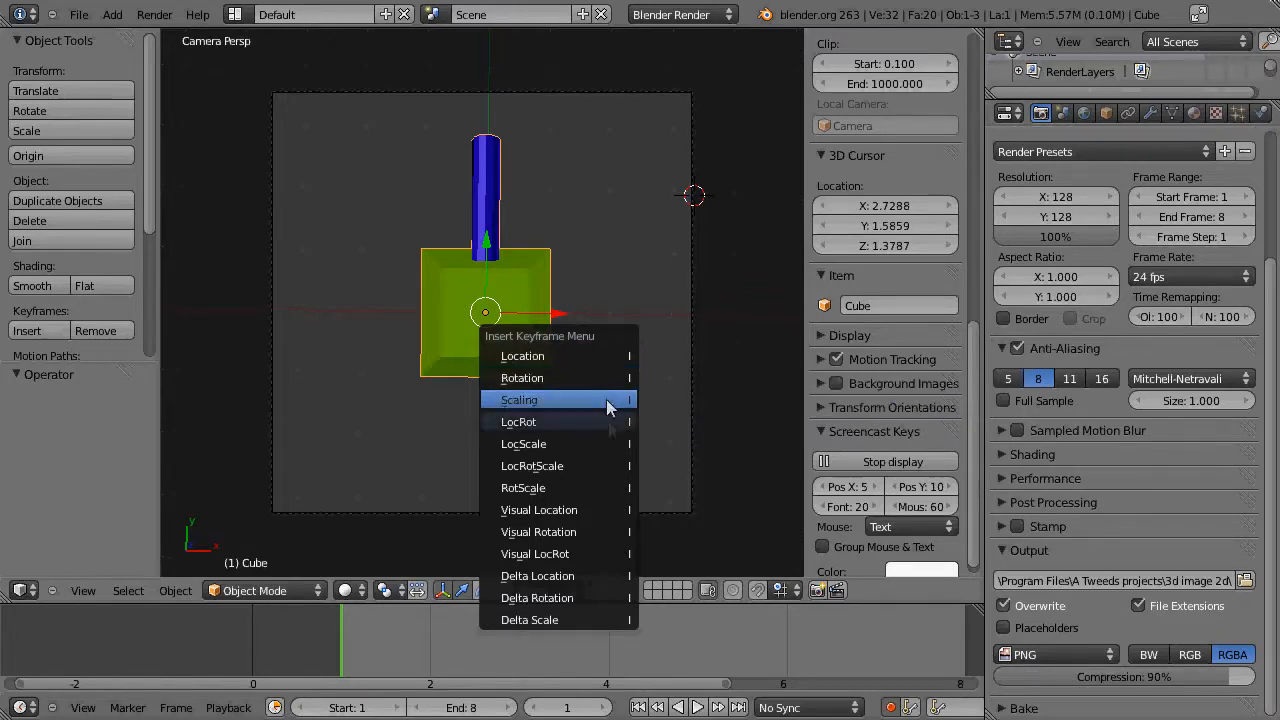
left_click(526, 421)
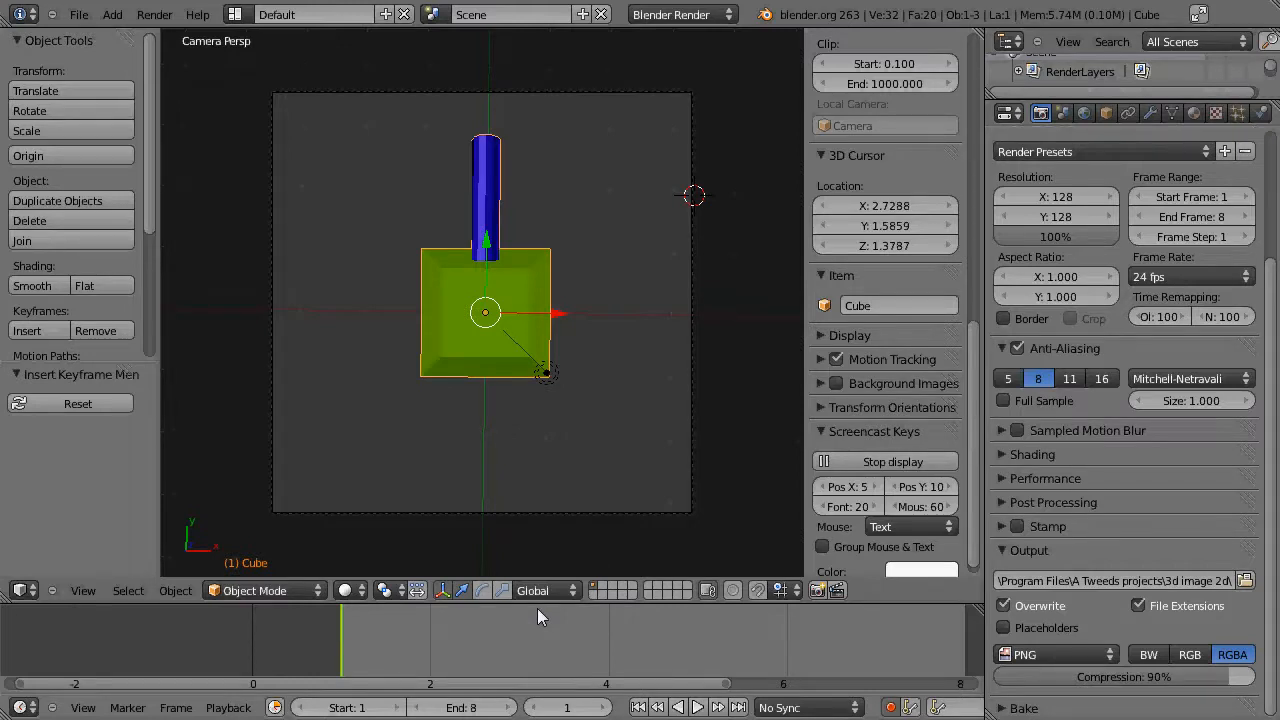
Step: On frame 2, rotate the turret about 35° clockwise and insert a LocRot keyframe
key("Right")
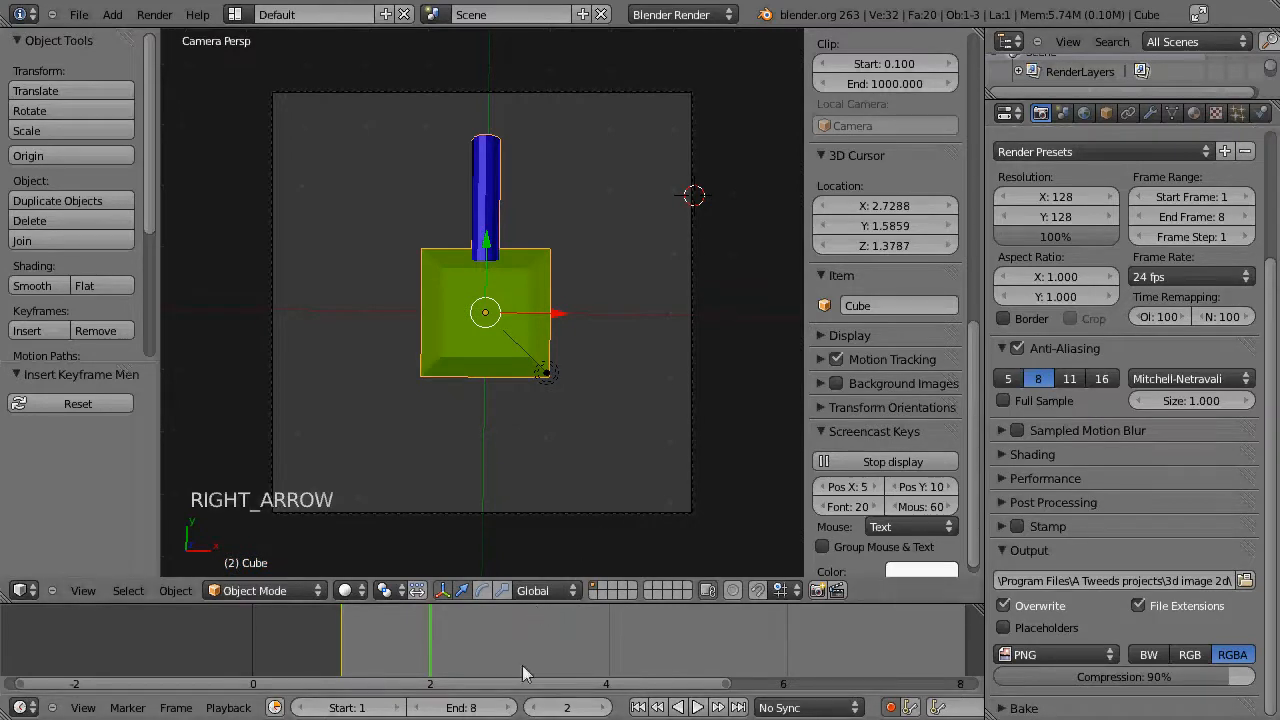
key("r")
left_click(687, 296)
key("i")
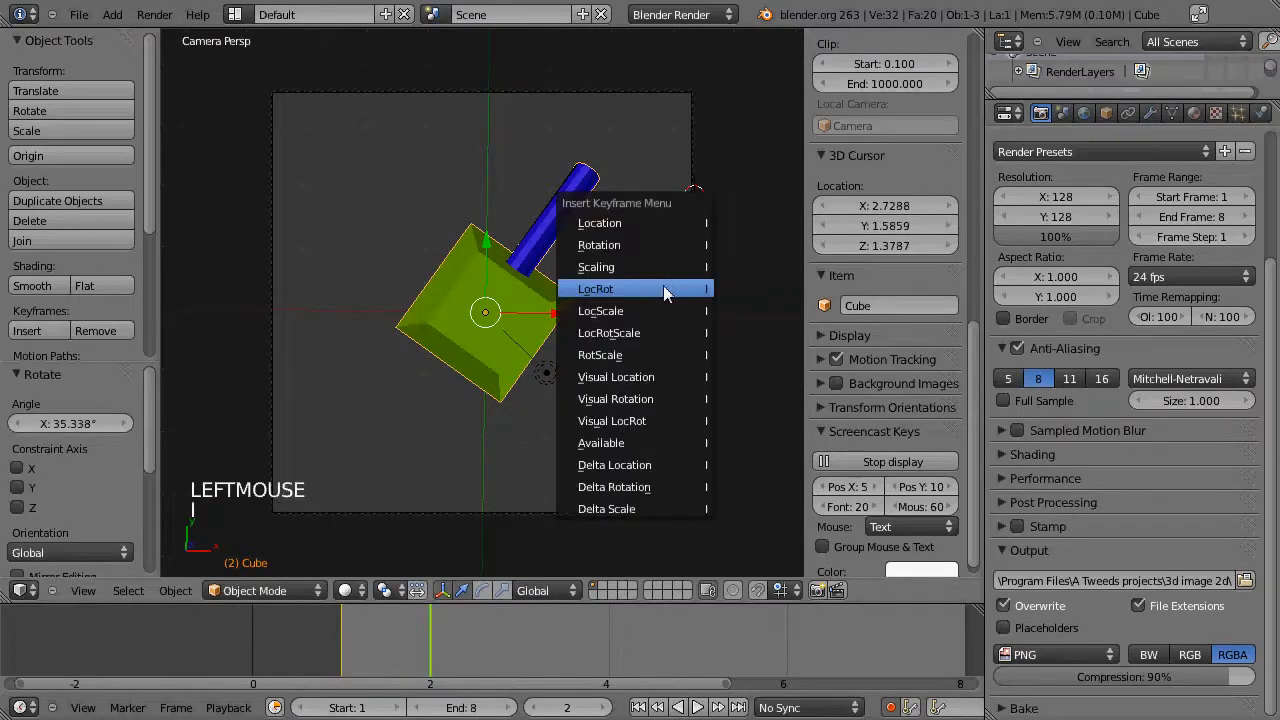
left_click(663, 286)
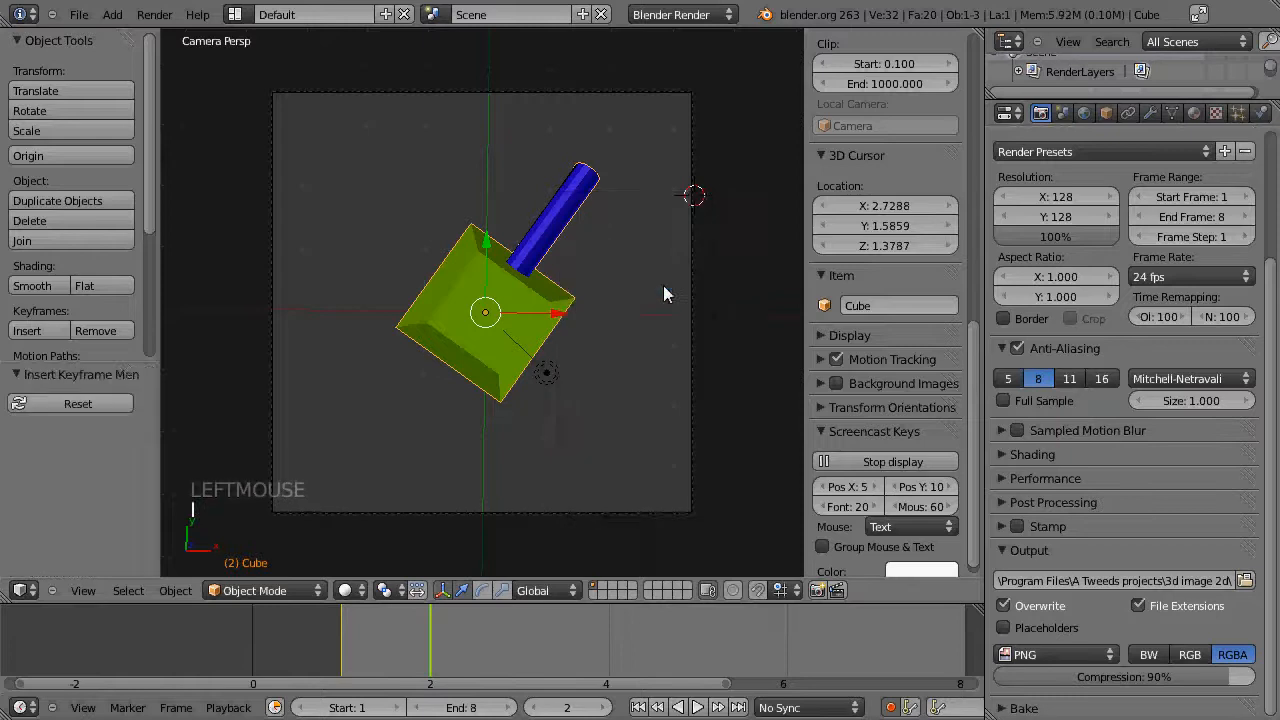
Step: On frame 3, rotate the turret about 54° clockwise so the barrel points along +X, and insert a LocRot keyframe
left_click(535, 708)
left_click(600, 708)
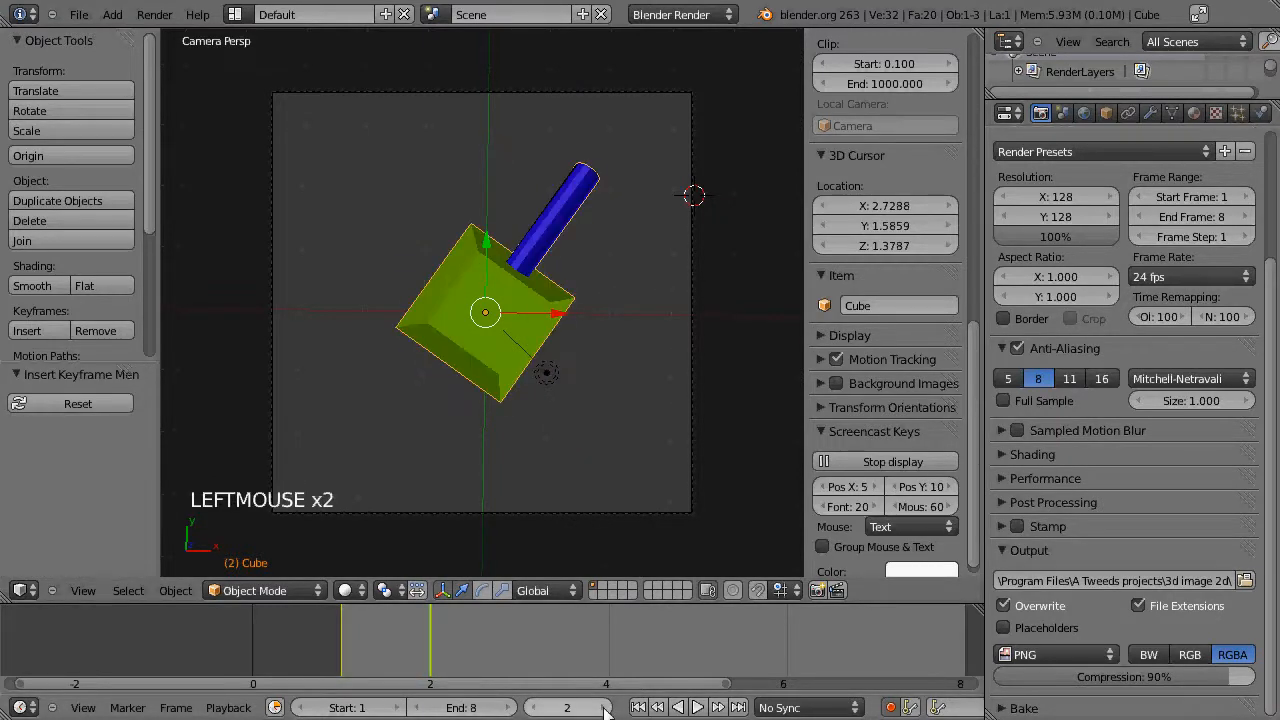
left_click(604, 708)
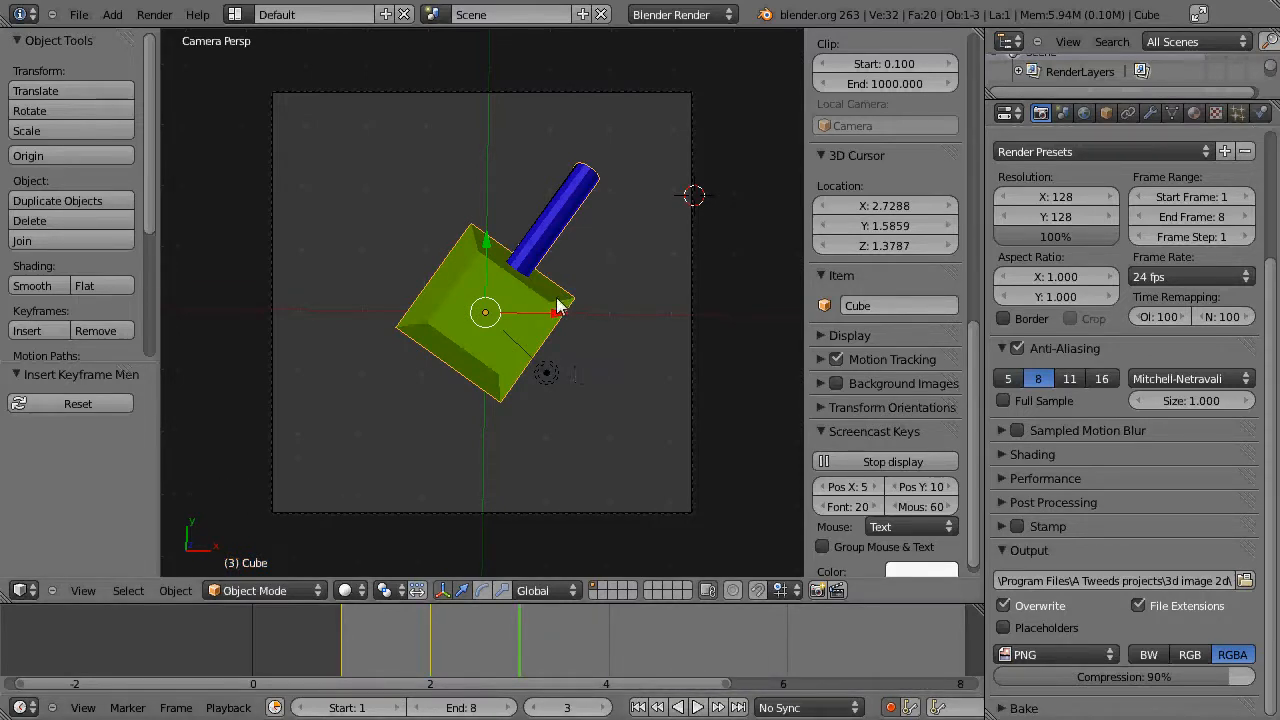
key("r")
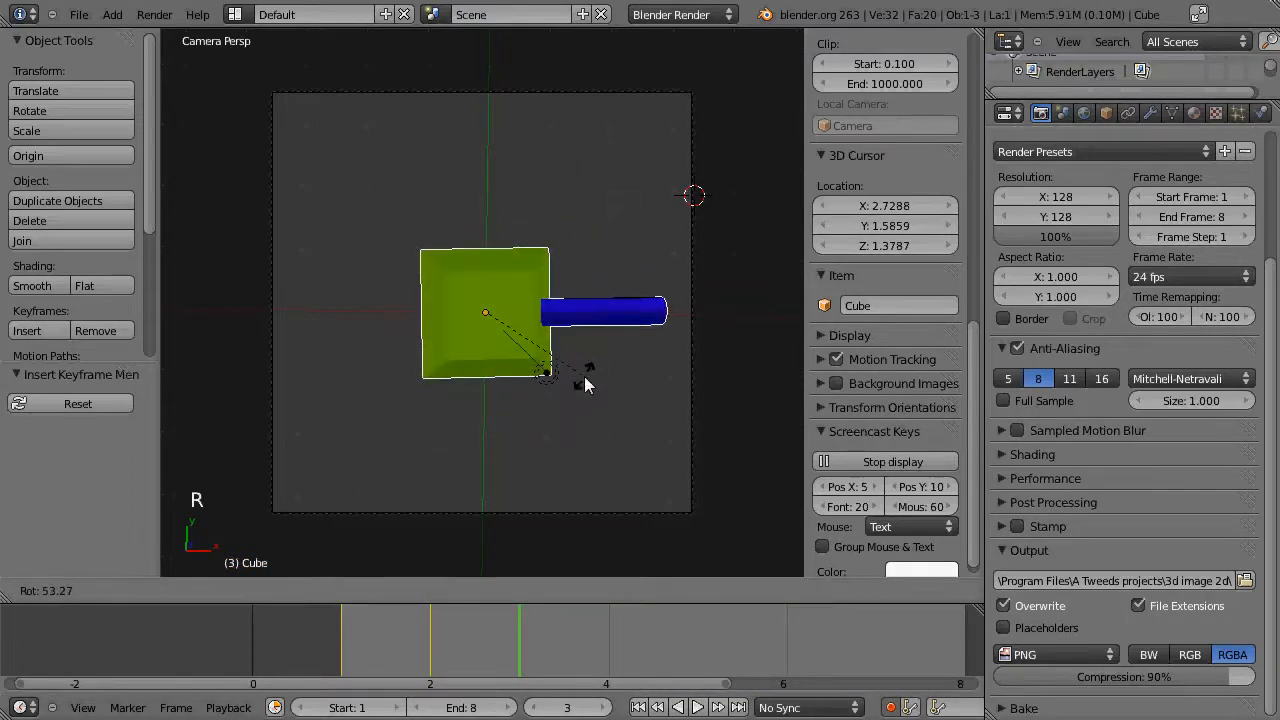
left_click(583, 379)
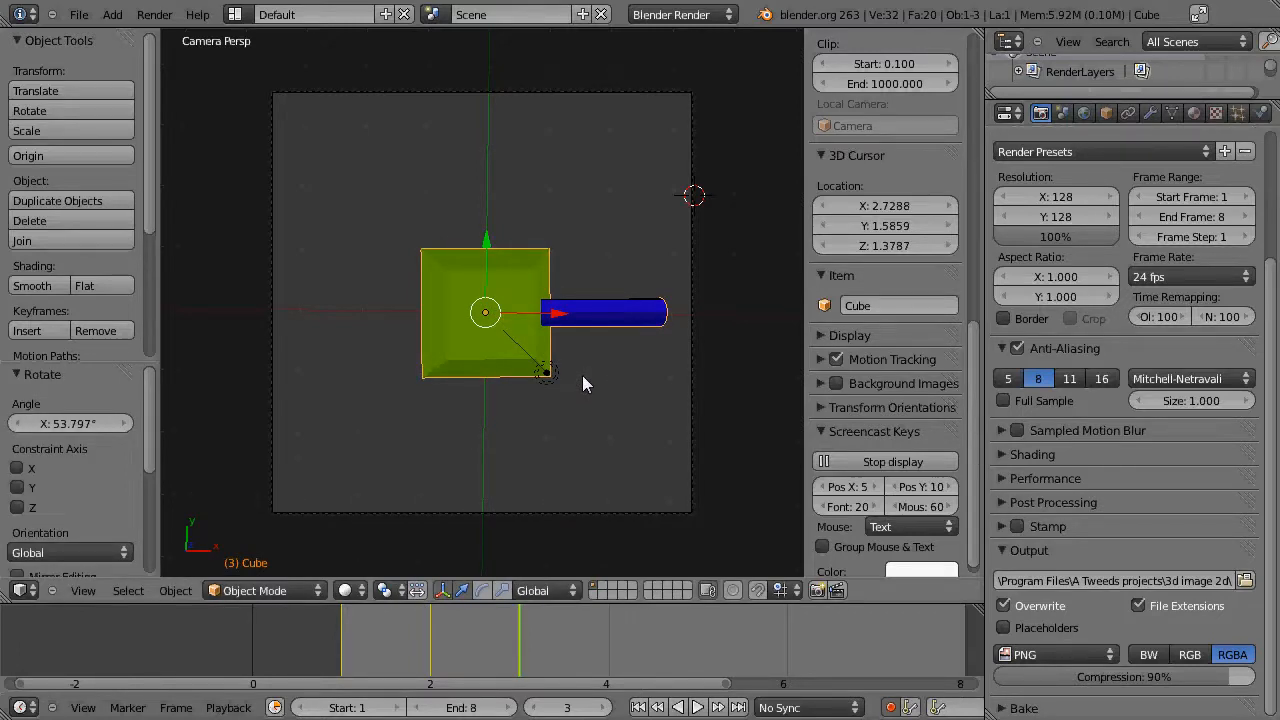
key("i")
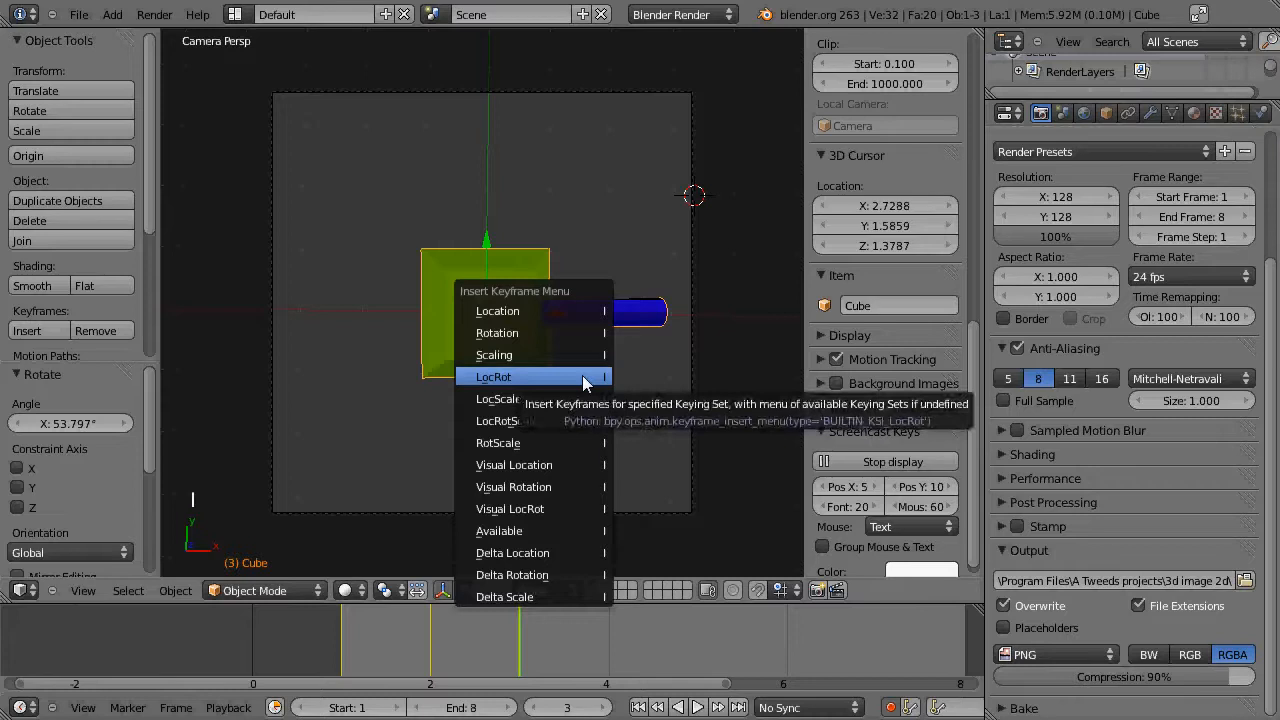
left_click(585, 380)
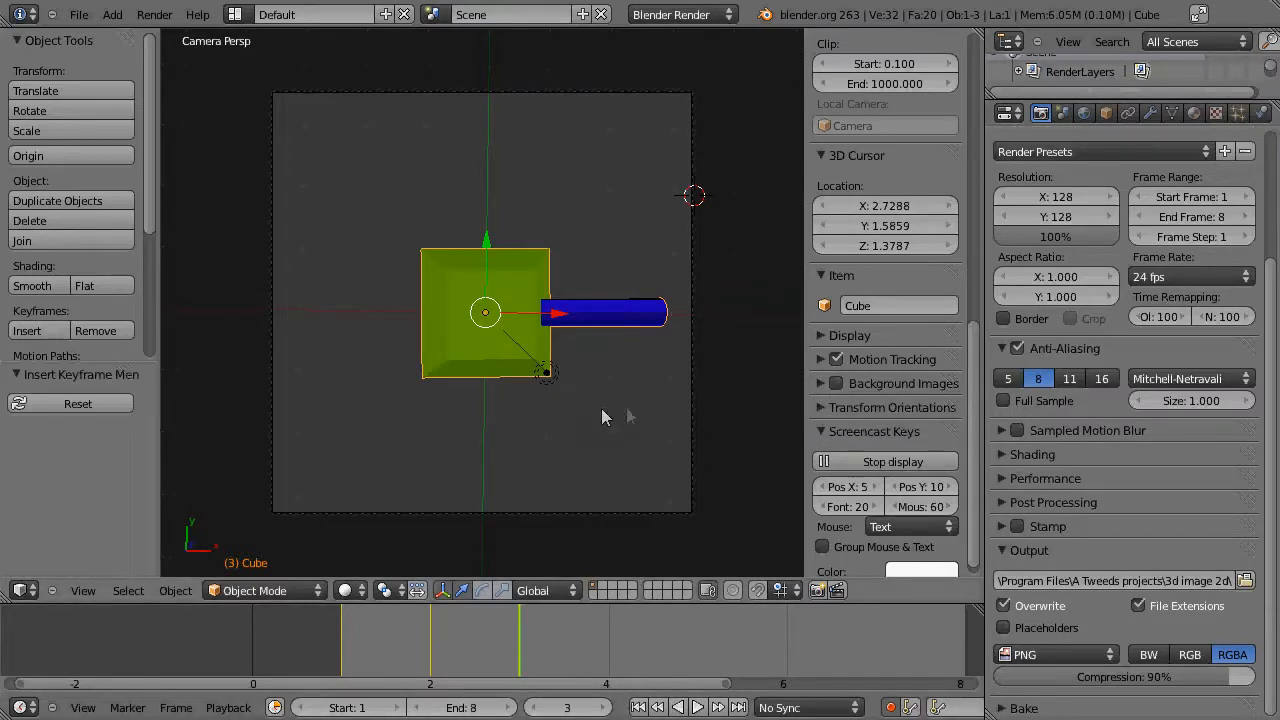
Step: On frame 4, rotate the turret about 41° clockwise and insert a LocRot keyframe
key("Right")
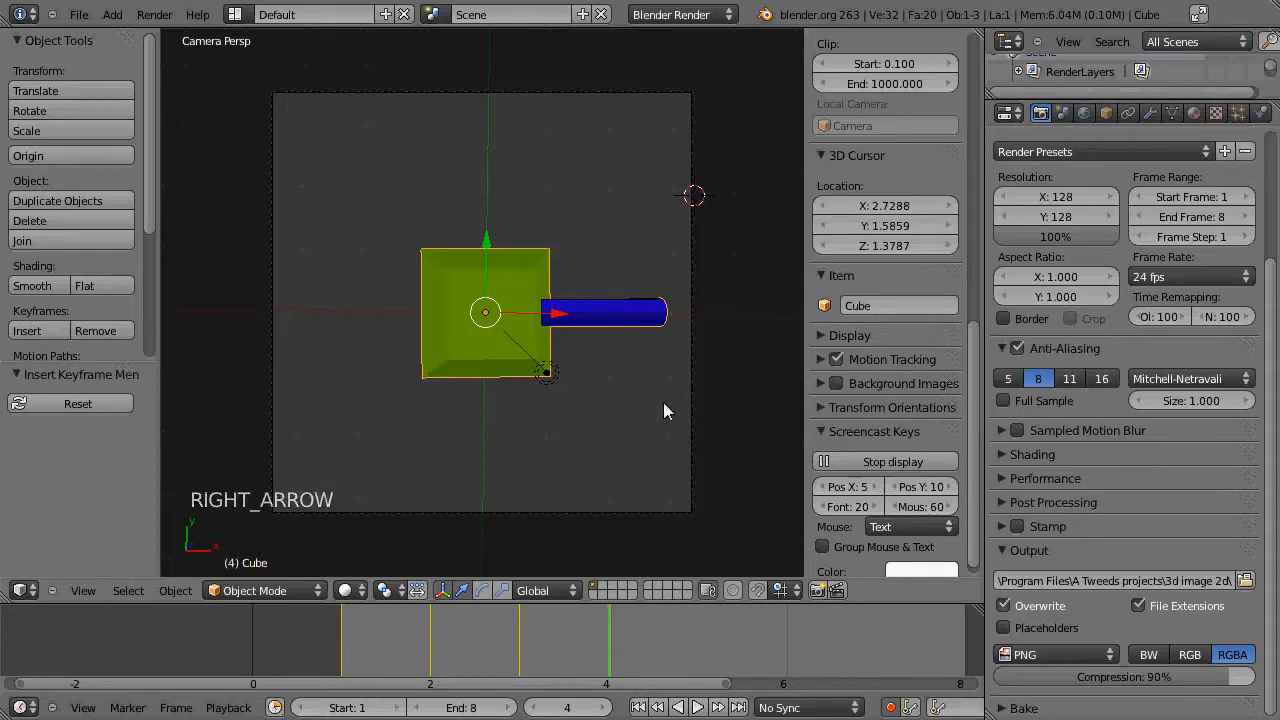
key("r")
key("r")
left_click(560, 495)
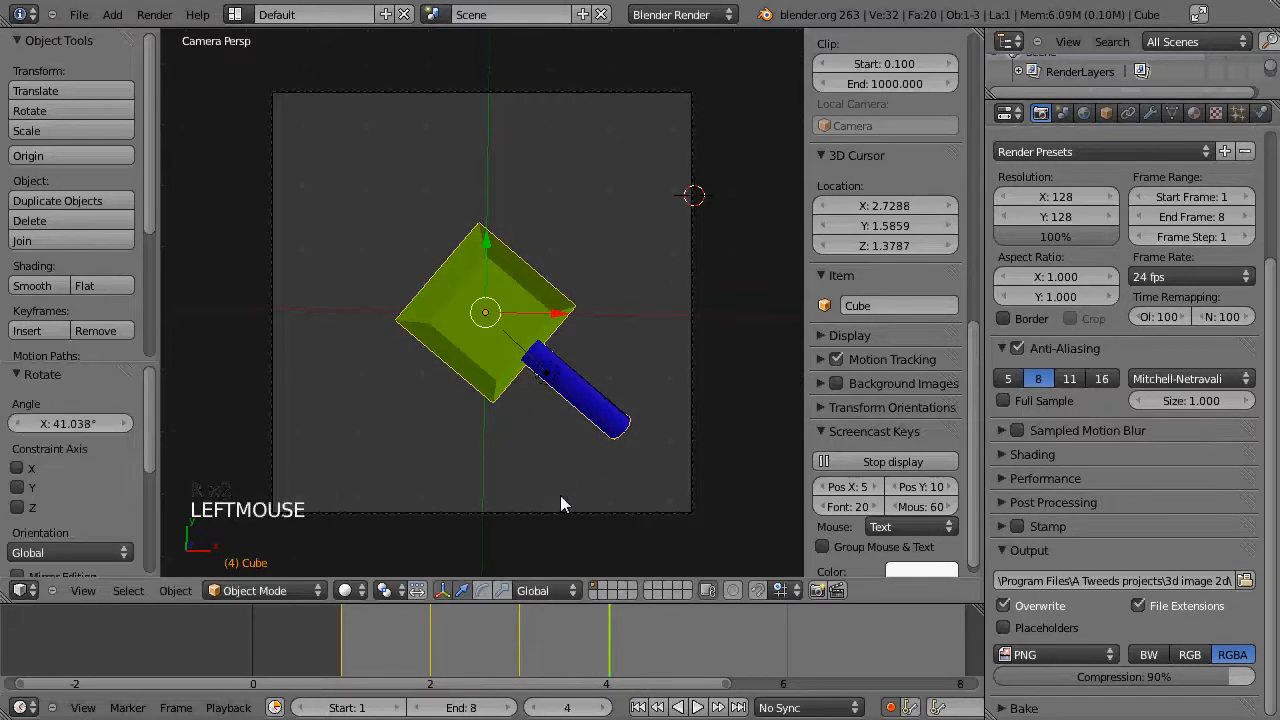
key("i")
left_click(560, 495)
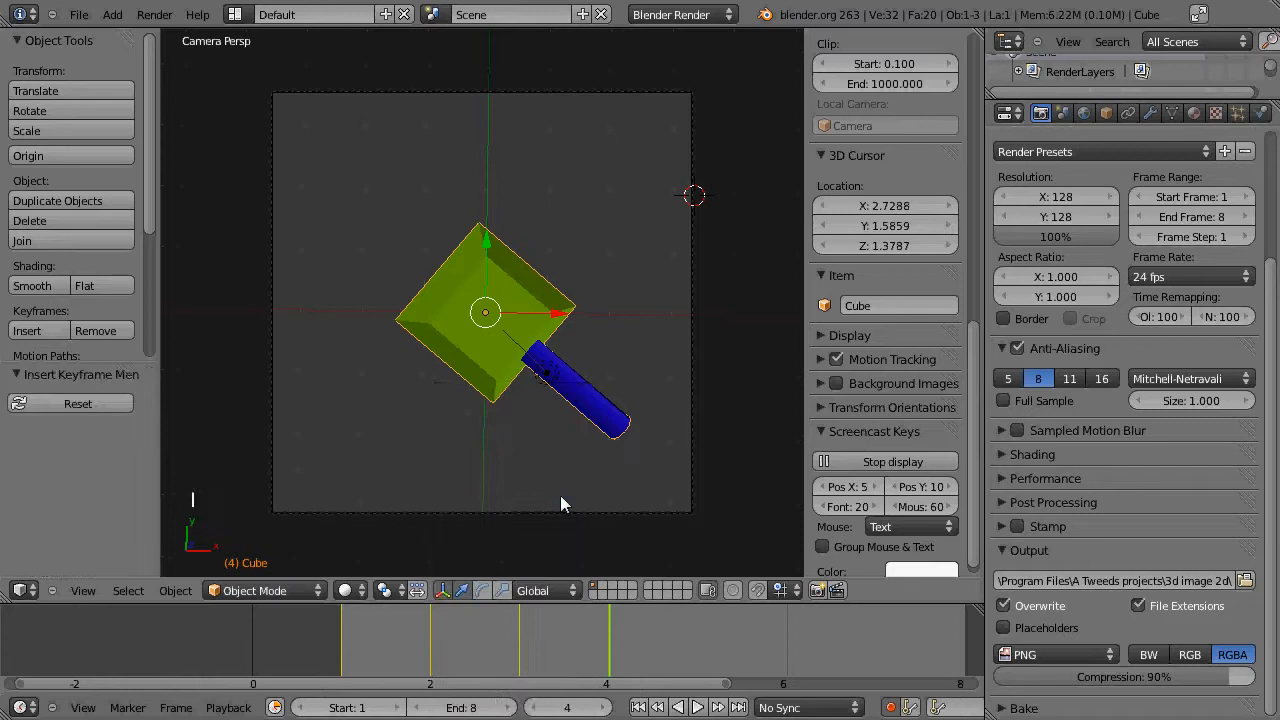
Step: Rotate the turret about 50° further so the barrel points straight down, and insert a LocRot keyframe on frame 5
key("r")
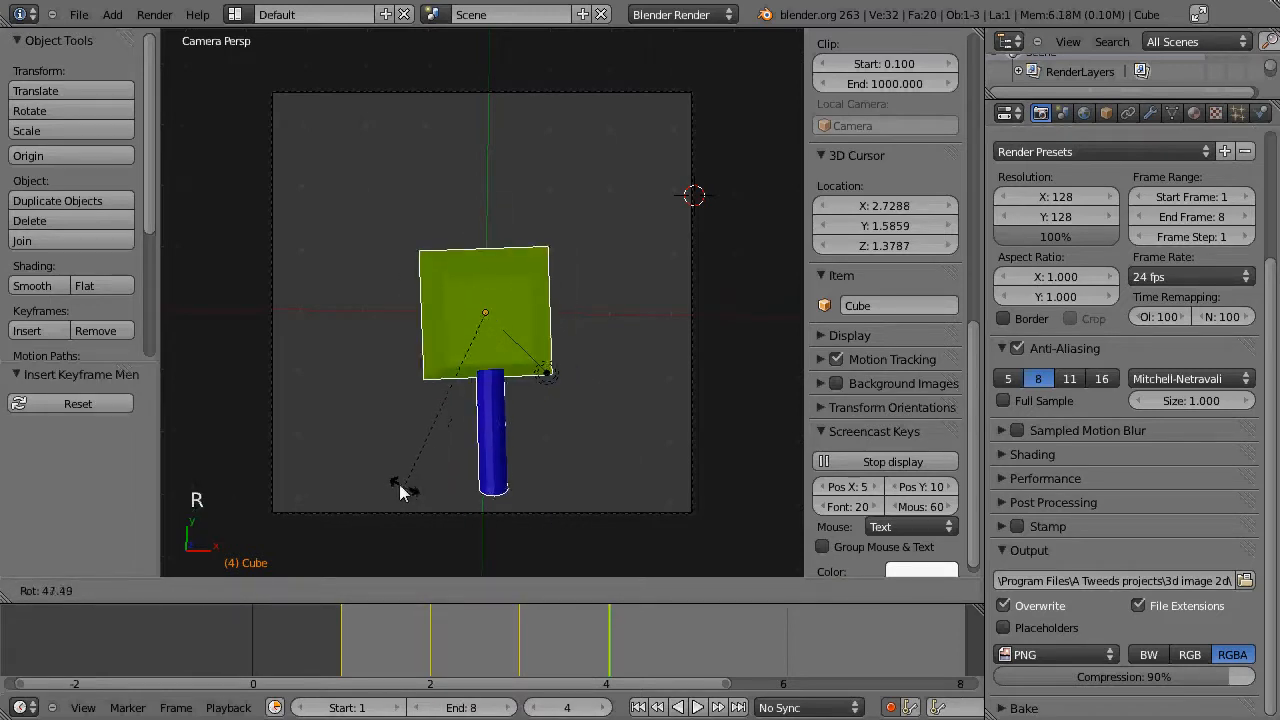
left_click(400, 488)
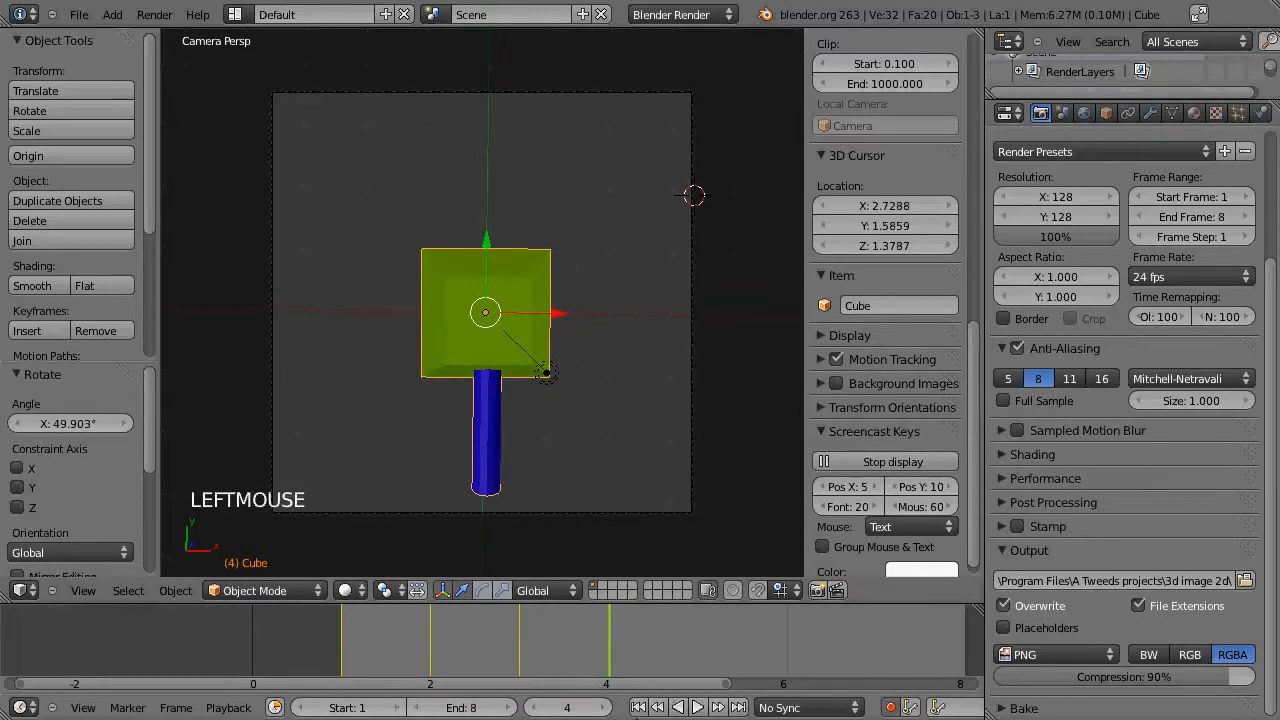
left_click(606, 707)
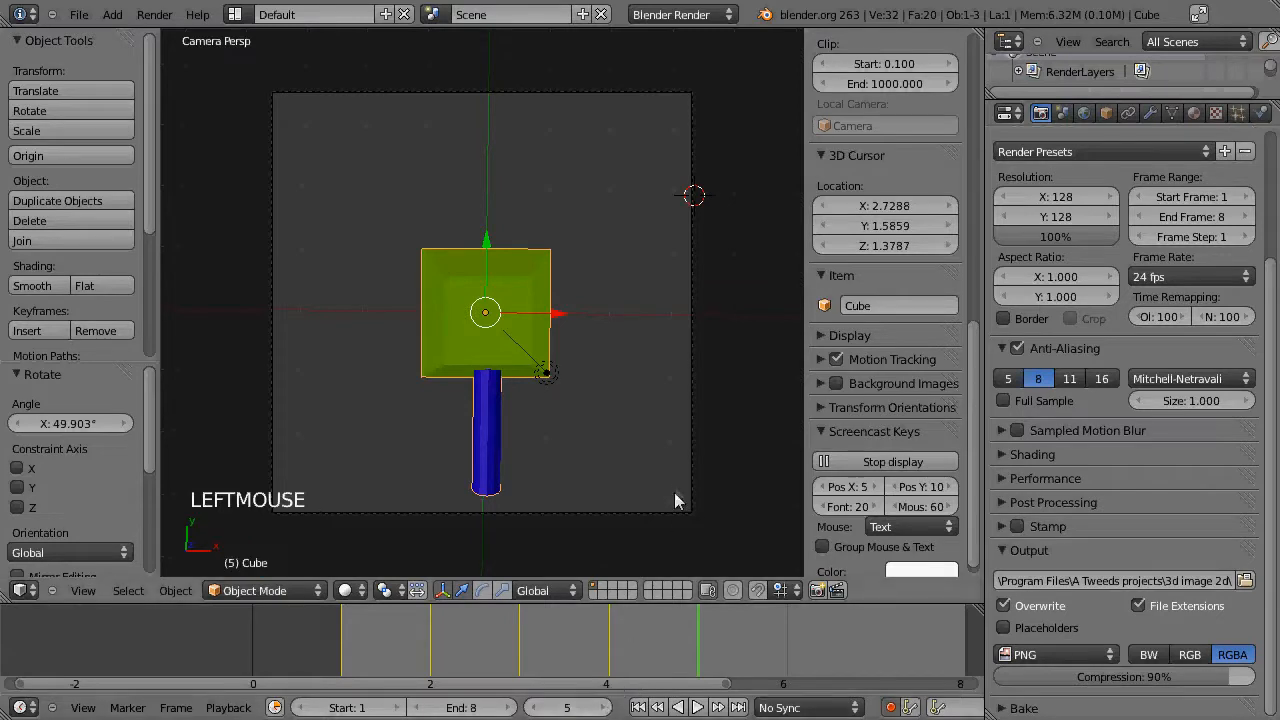
key("i")
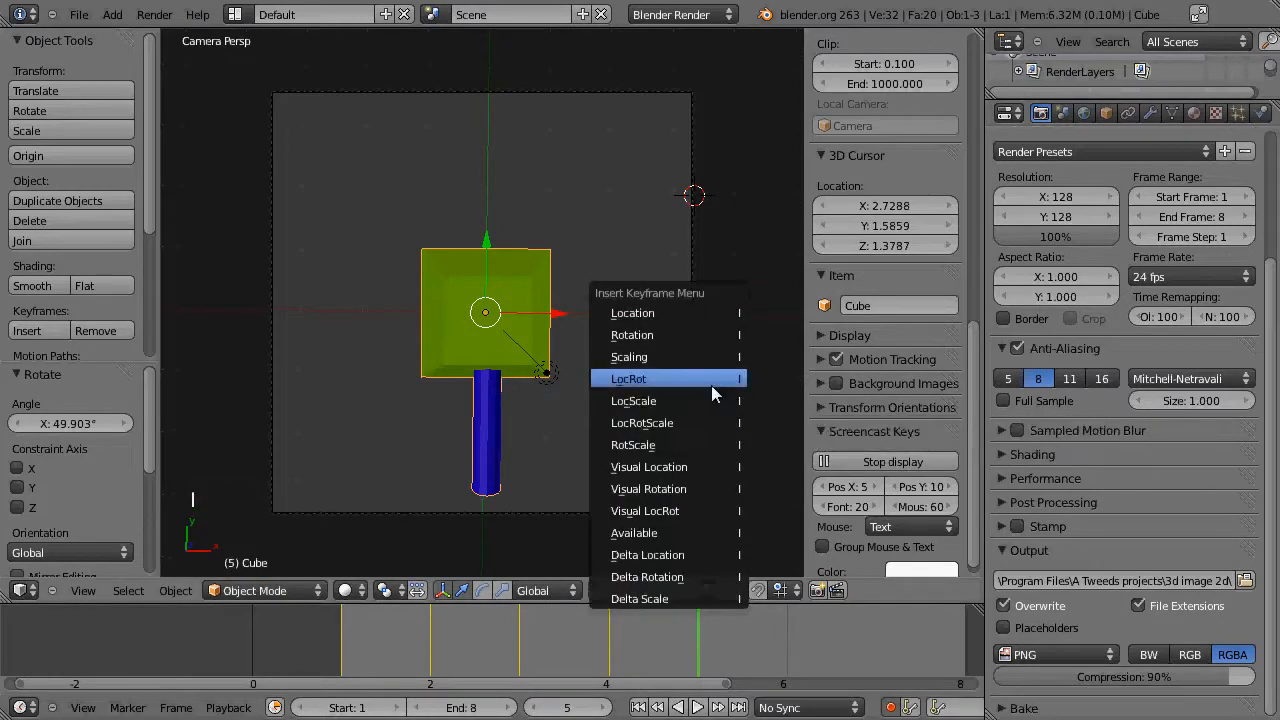
left_click(711, 383)
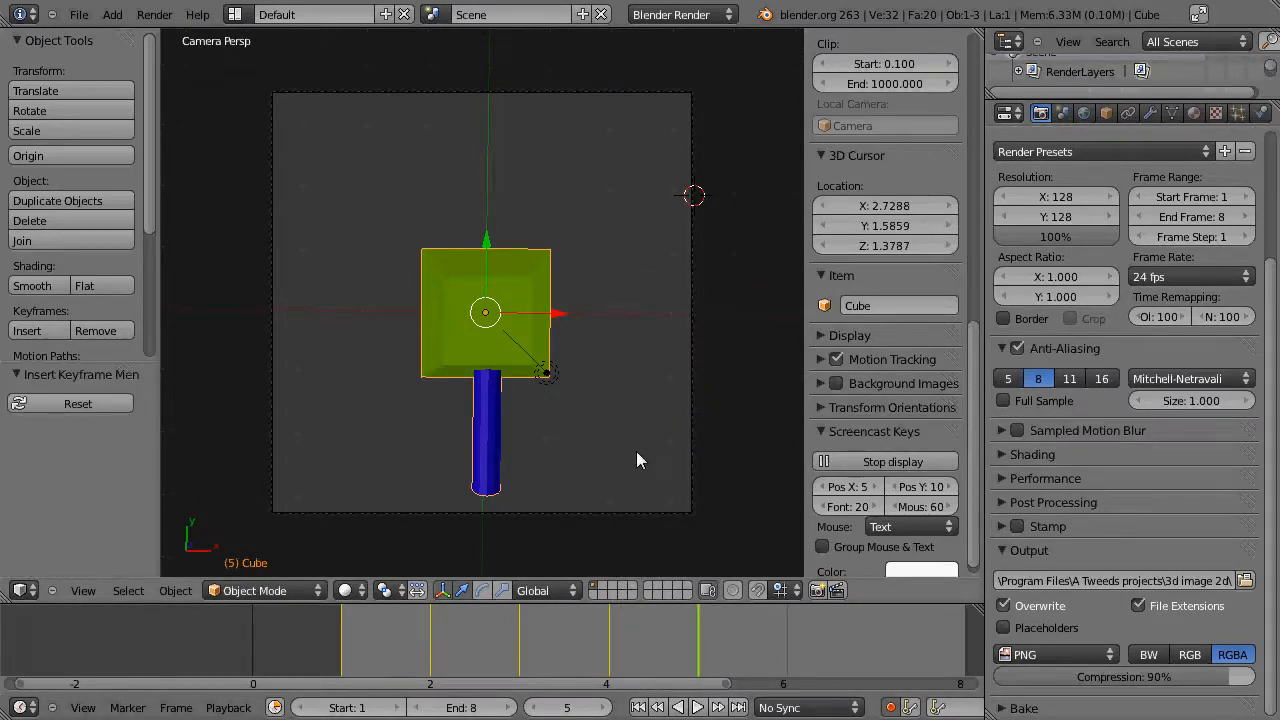
Step: On frame 6, rotate the turret about 46° clockwise and insert a LocRot keyframe
key("Right")
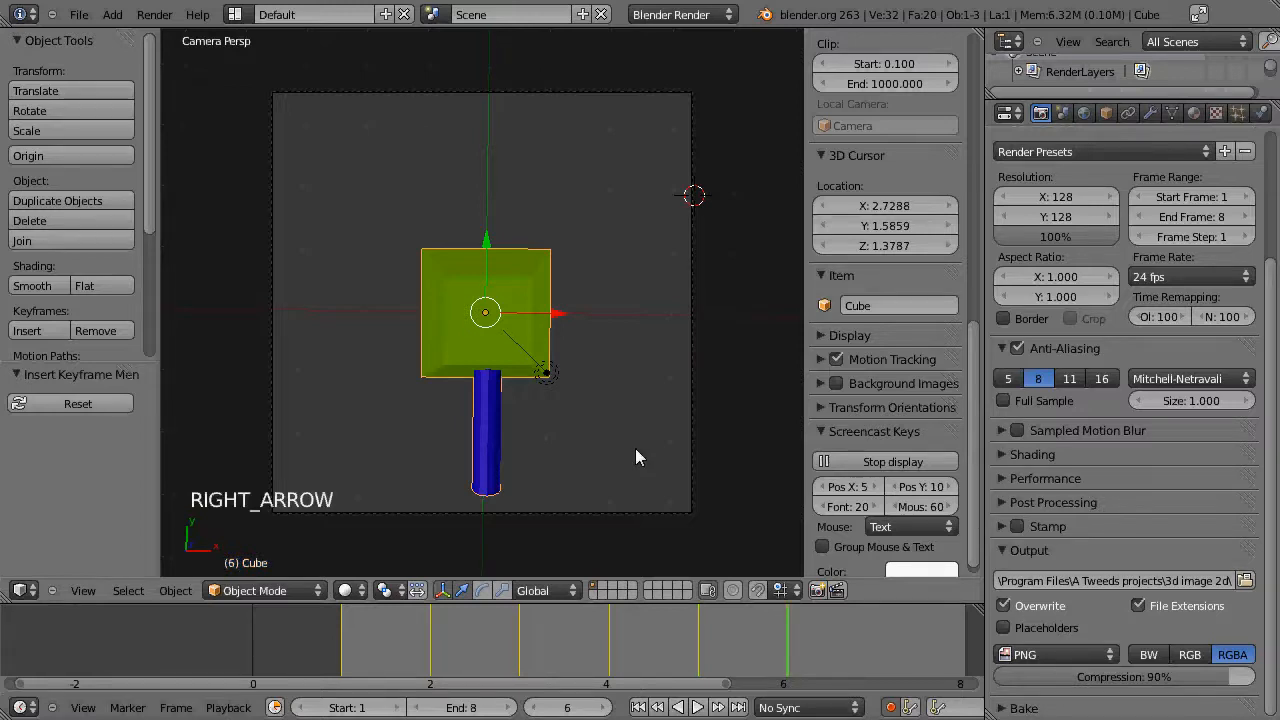
key("r")
key("r")
left_click(490, 444)
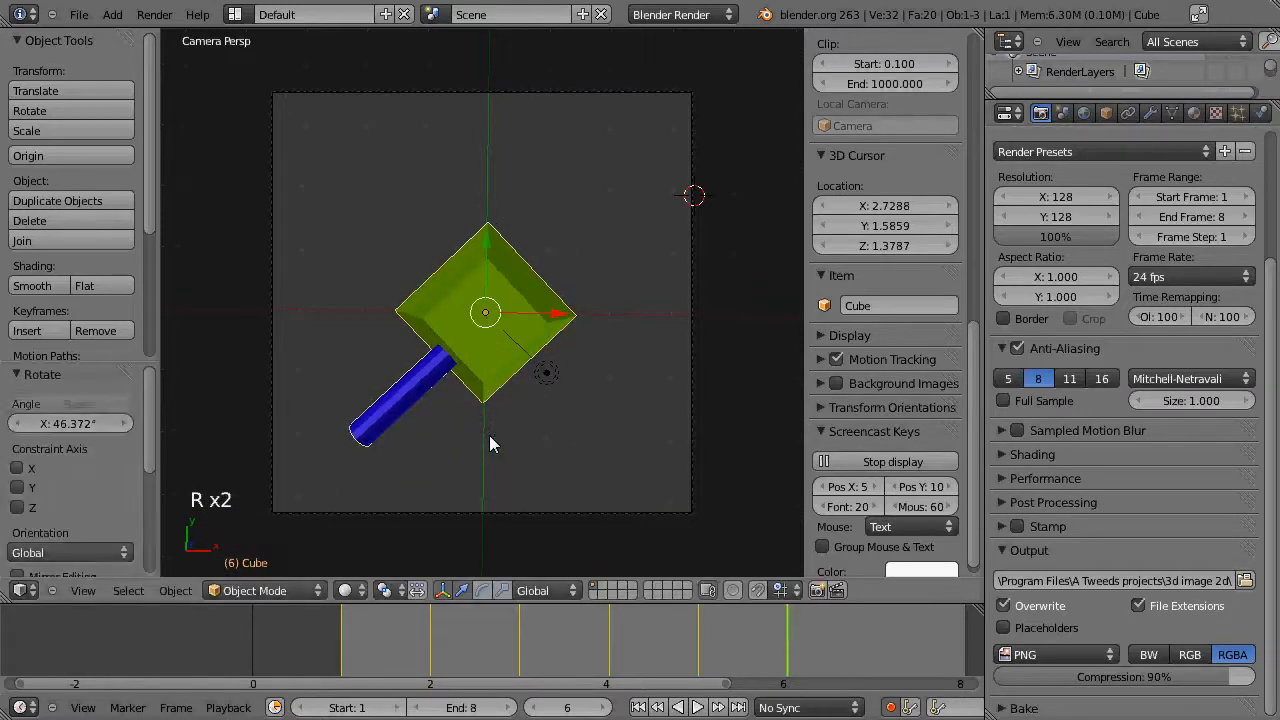
key("i")
left_click(490, 442)
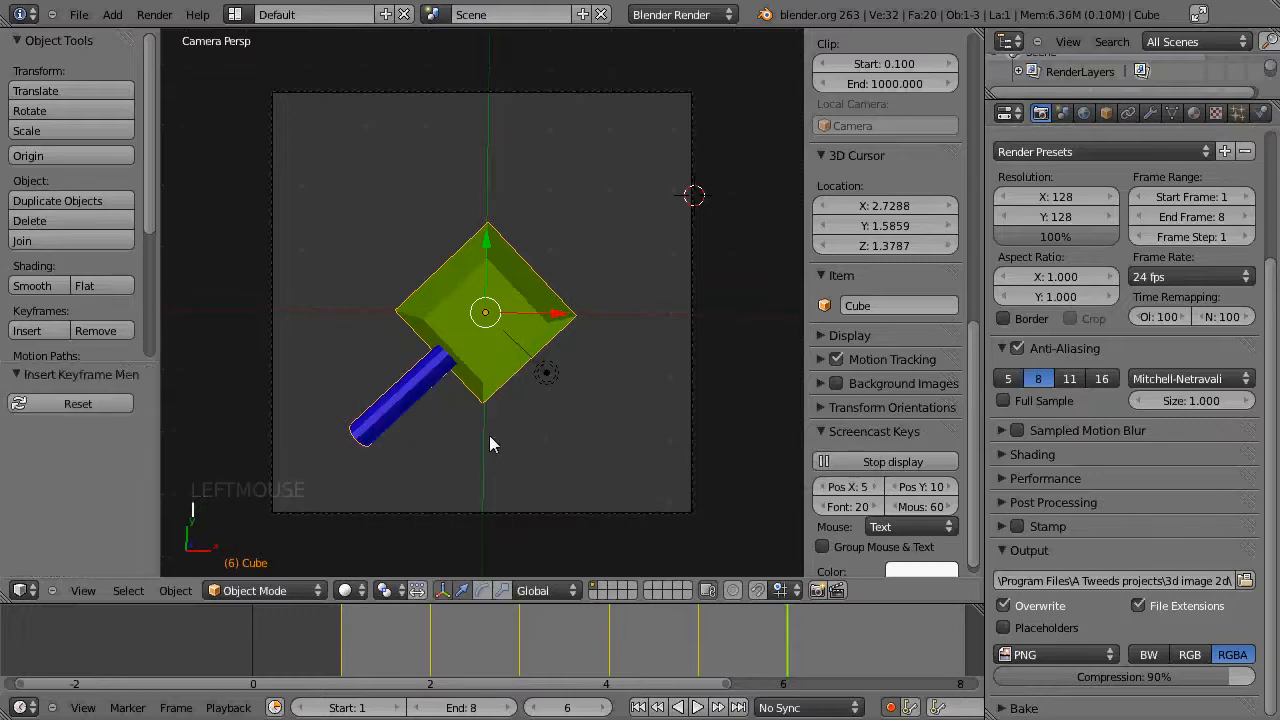
Step: On frame 7, rotate the turret about 44° clockwise so the barrel points along -X, and insert a LocRot keyframe
key("Right")
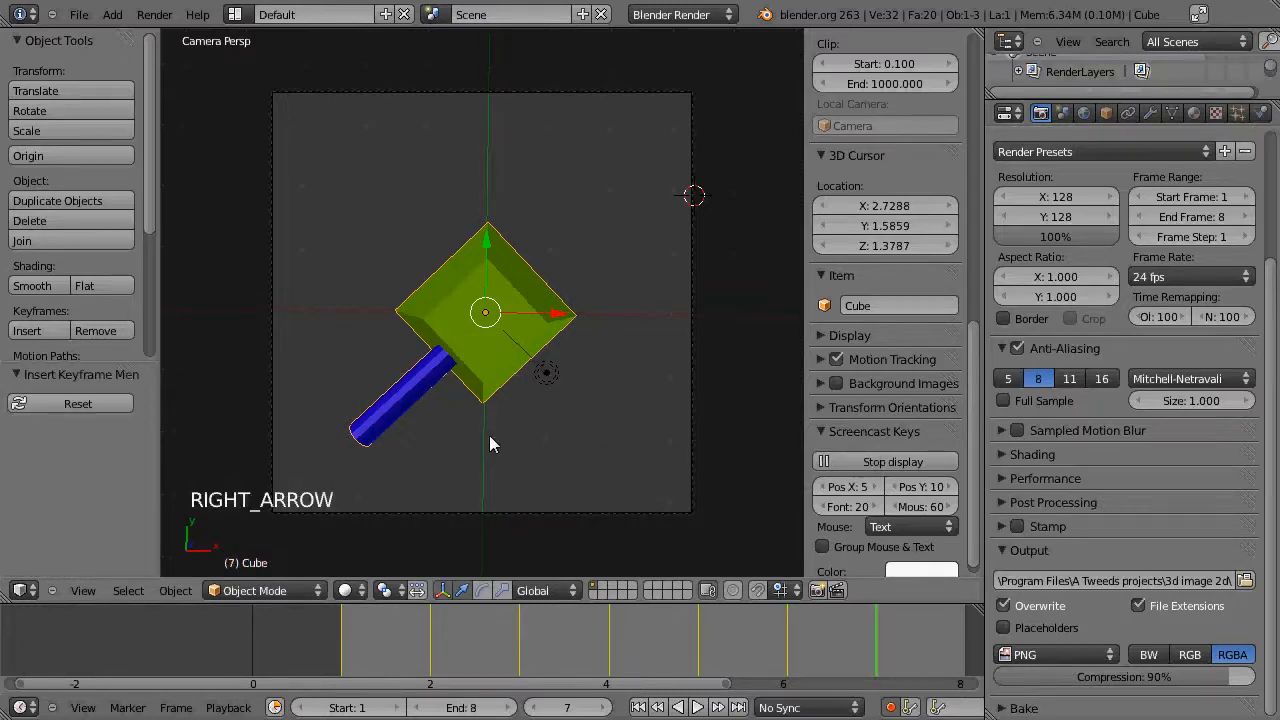
key("r")
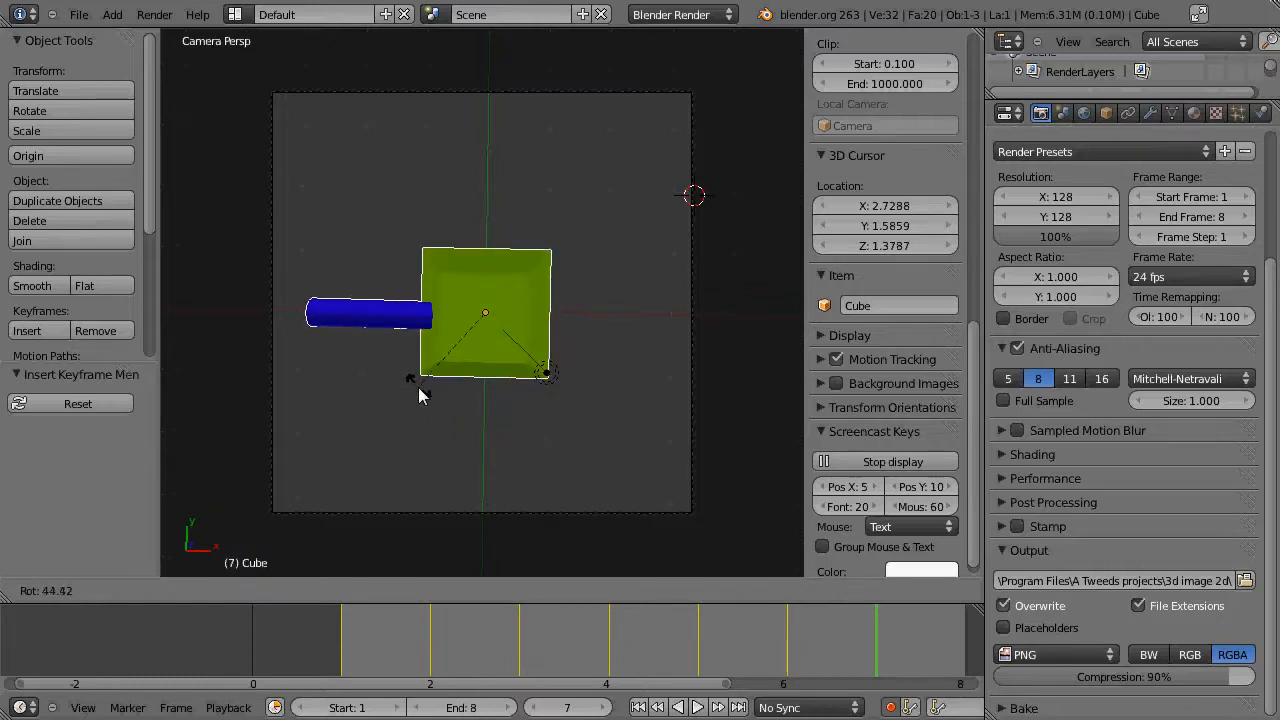
left_click(428, 397)
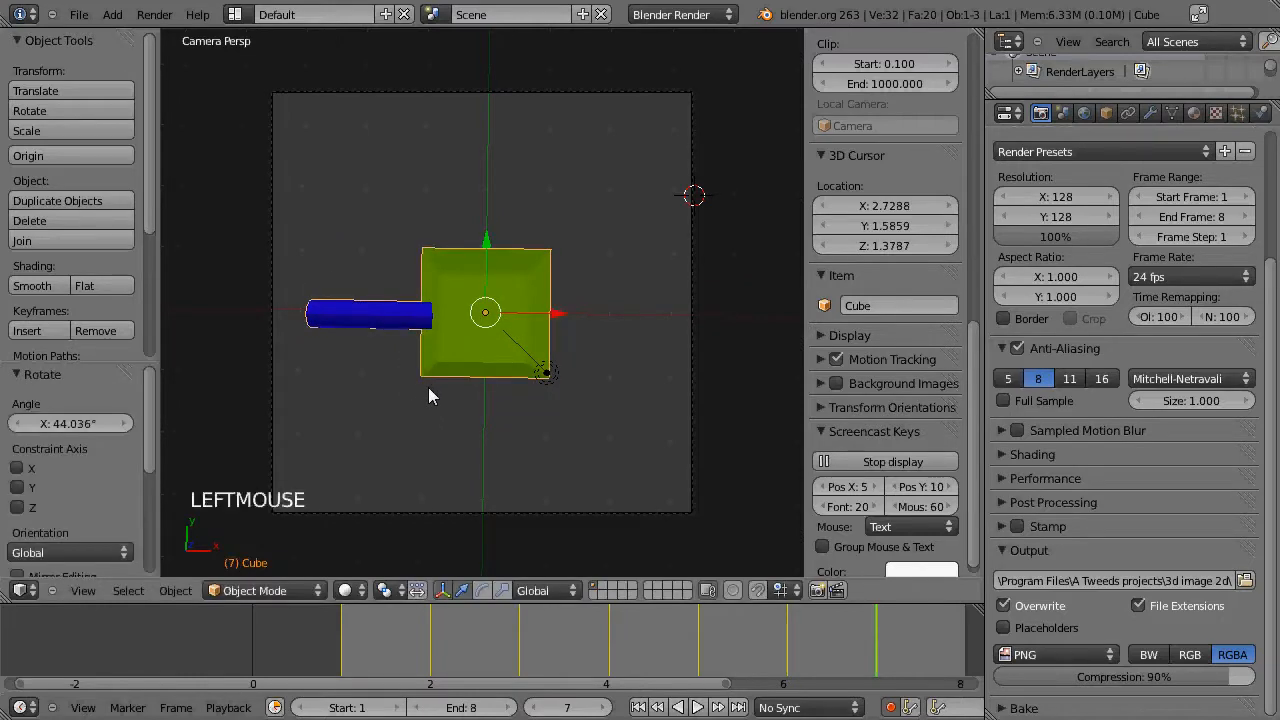
key("i")
left_click(429, 389)
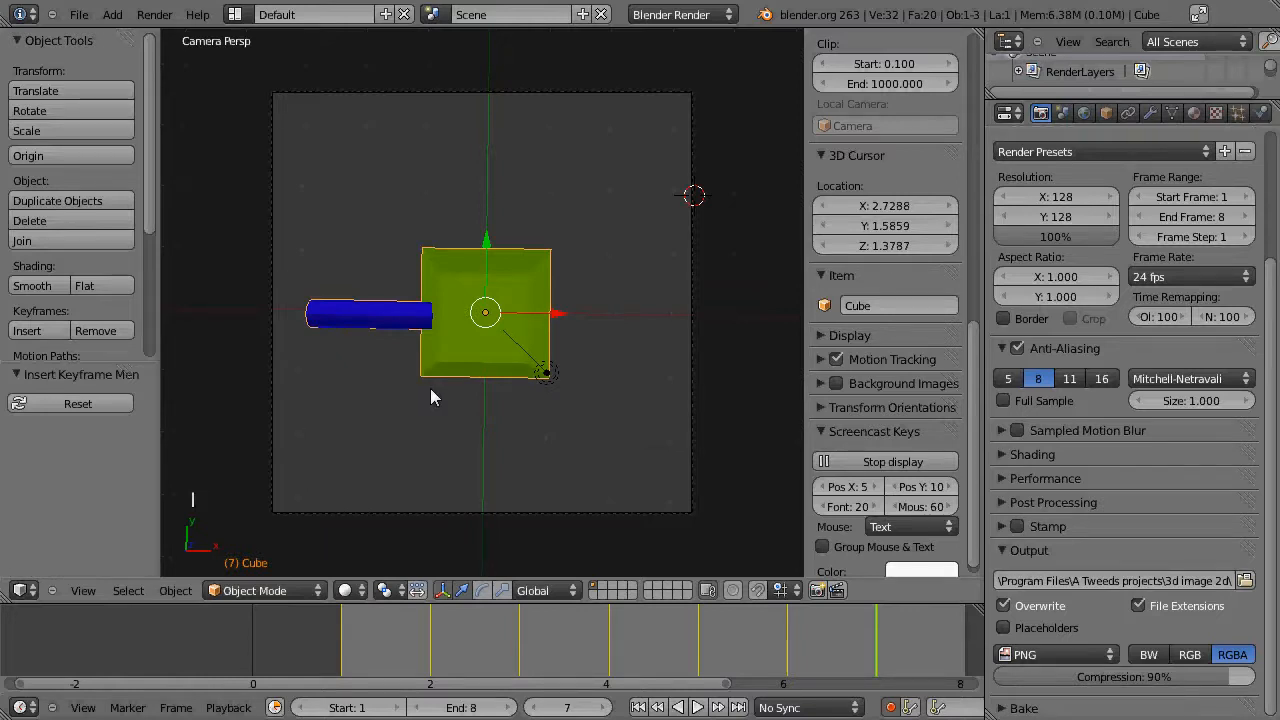
Step: On frame 8, rotate the turret about 41° clockwise and insert a LocRot keyframe
key("Right")
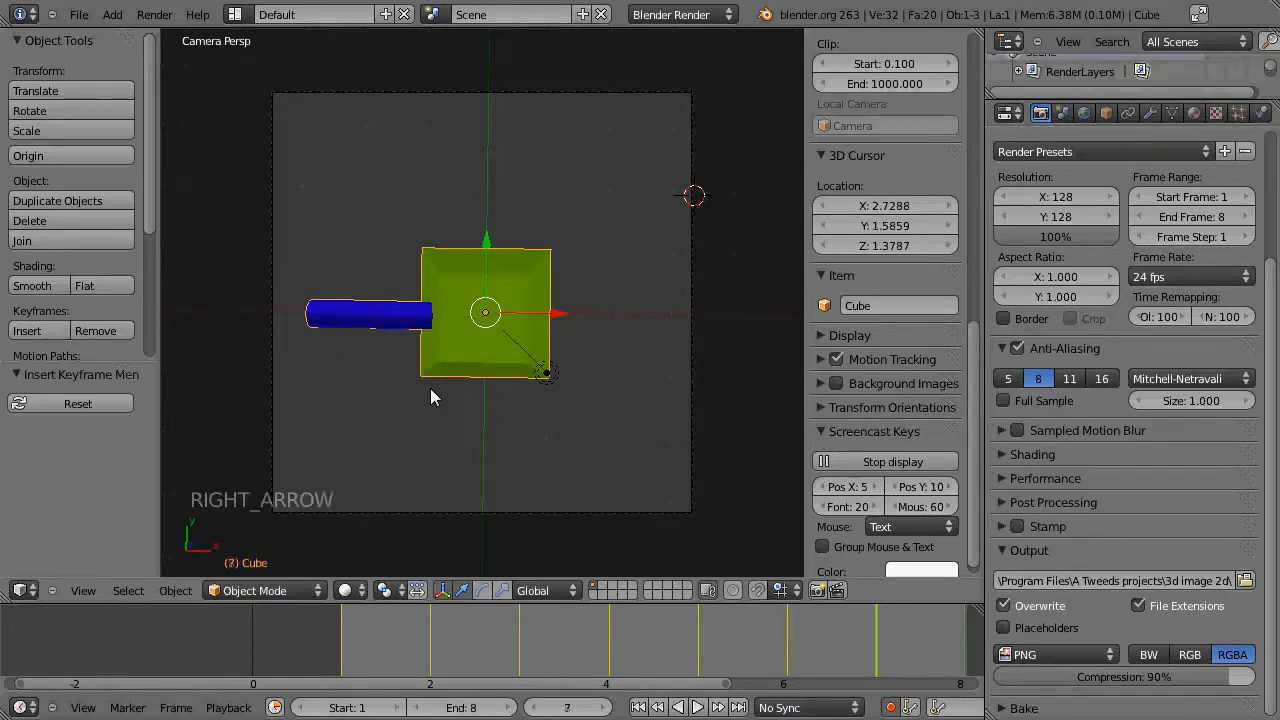
key("r")
key("r")
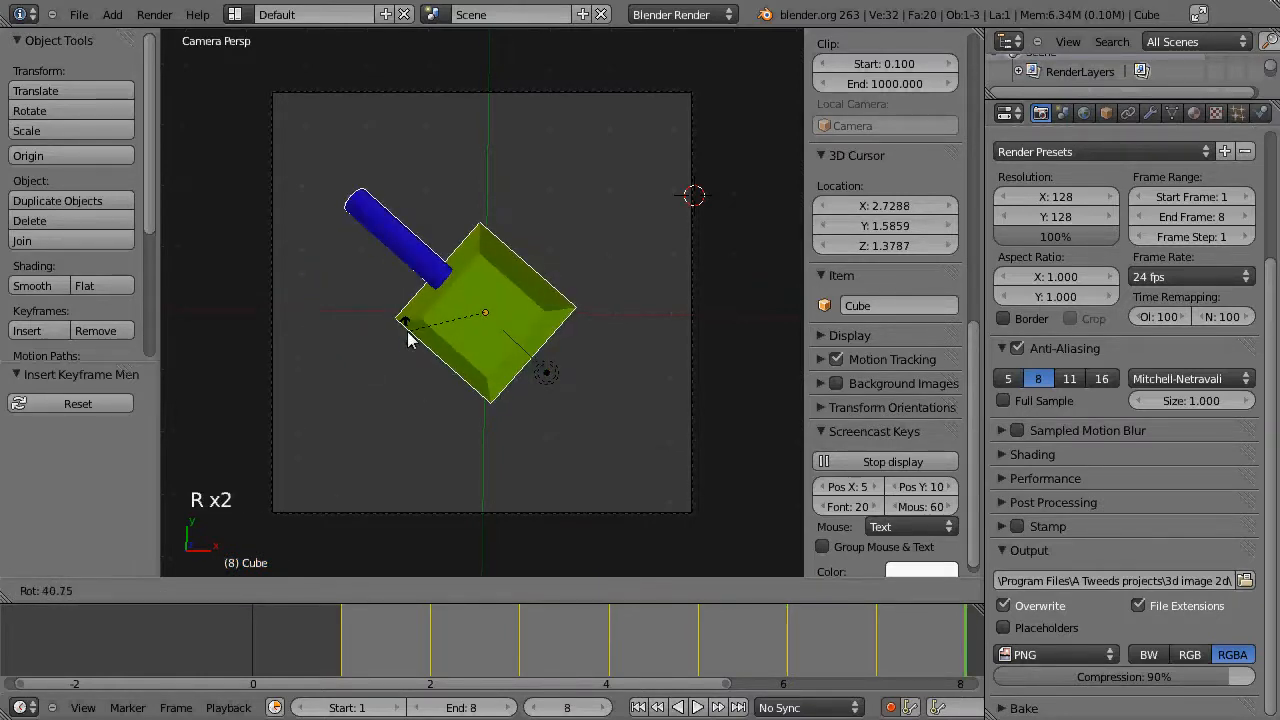
left_click(407, 338)
key("i")
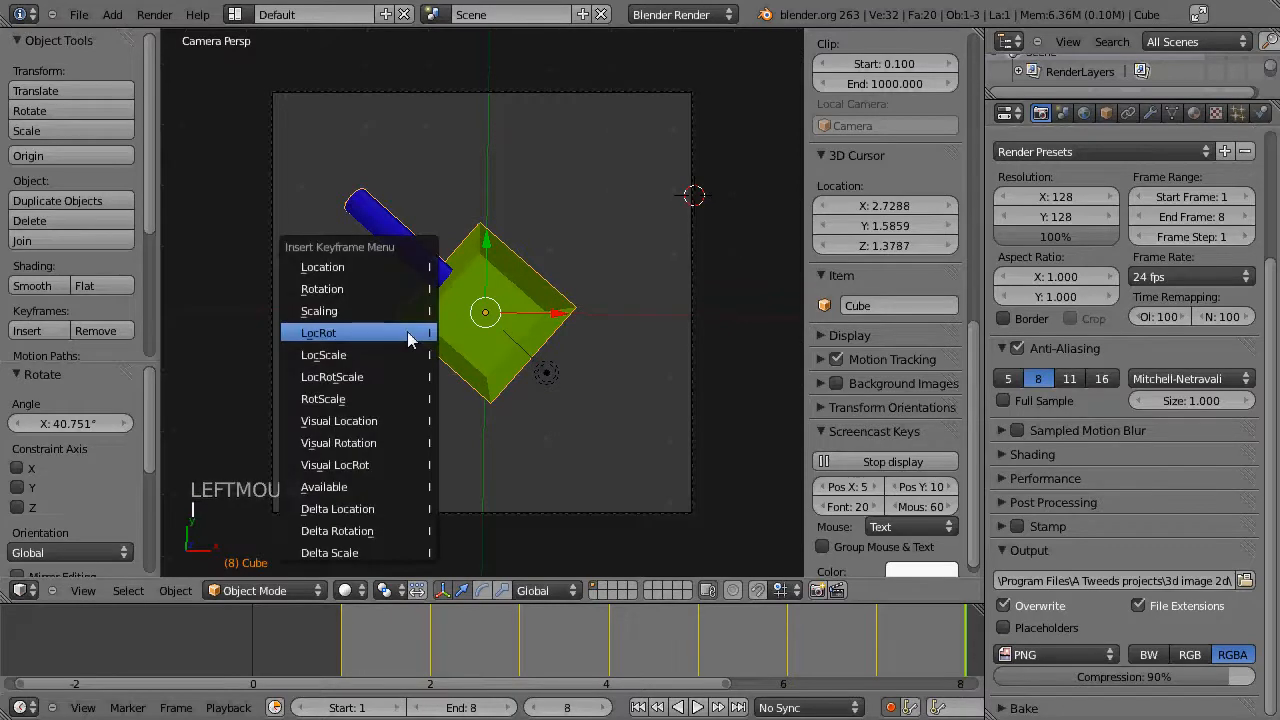
left_click(407, 331)
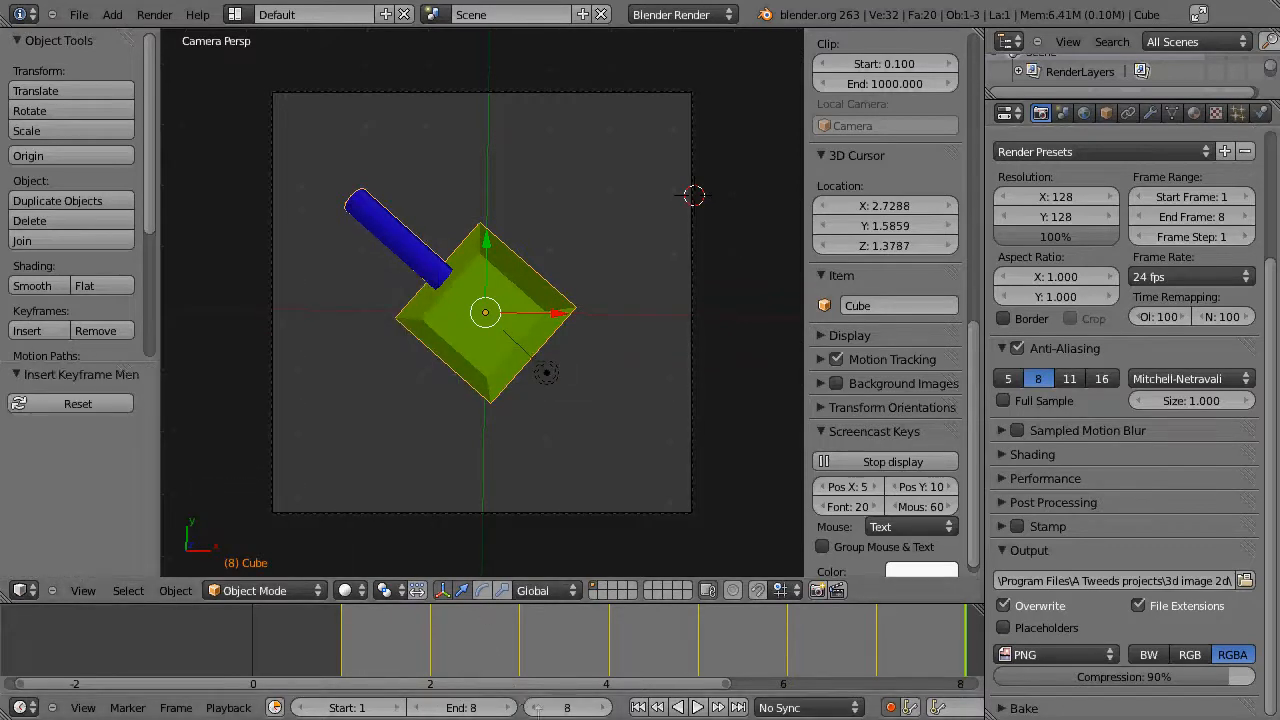
Step: Step backward and forward through the whole animation to check the turret's direction on each keyed frame
left_click(537, 709)
left_click(537, 709)
left_click(537, 709)
left_click(537, 709)
left_click(537, 709)
left_click(537, 709)
left_click(537, 709)
left_click(537, 709)
left_click(537, 709)
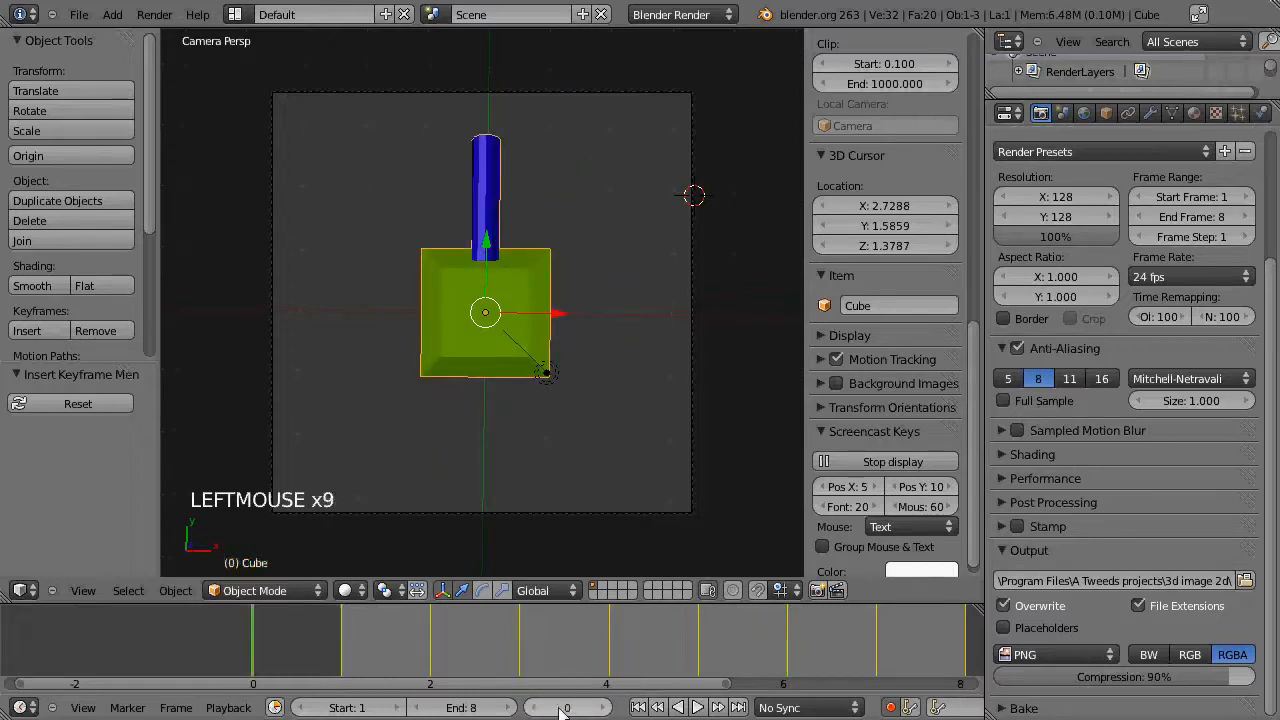
left_click(597, 709)
left_click(599, 709)
left_click(599, 709)
left_click(601, 709)
left_click(604, 710)
left_click(606, 711)
left_click(604, 710)
left_click(603, 710)
left_click(602, 710)
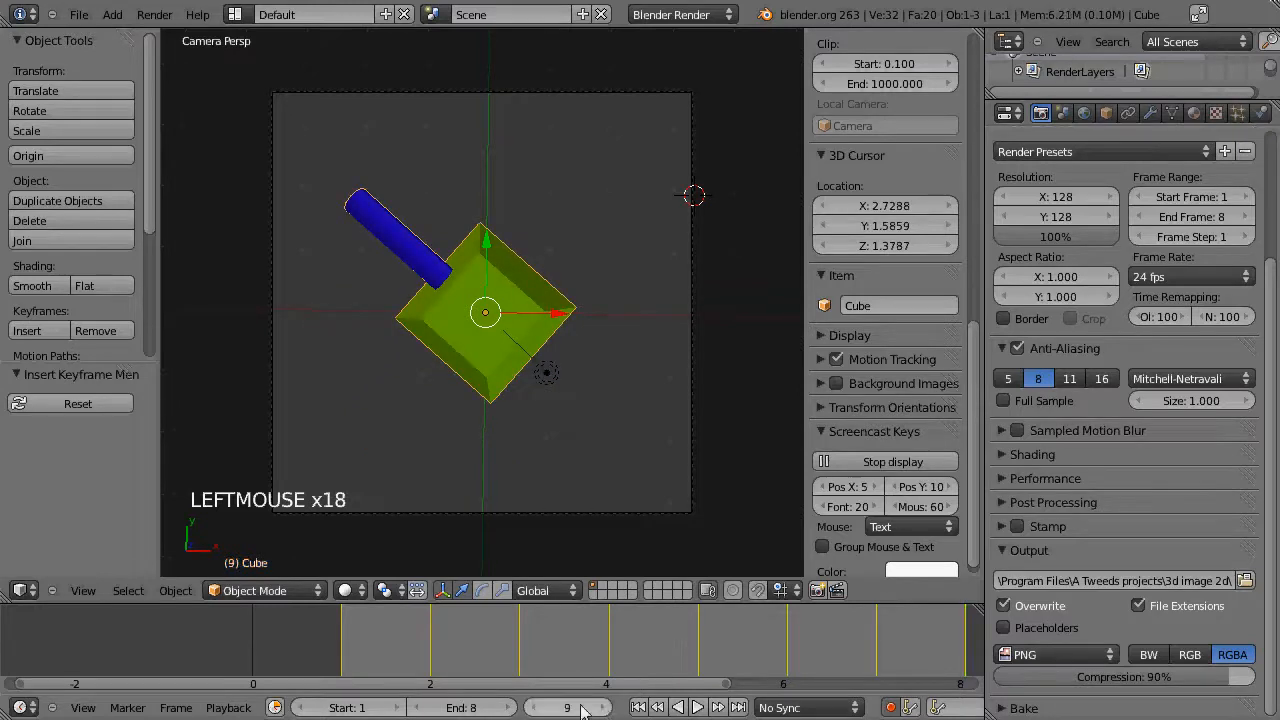
left_click(537, 709)
left_click(537, 709)
left_click(536, 709)
left_click(536, 709)
left_click(536, 709)
left_click(536, 709)
left_click(537, 709)
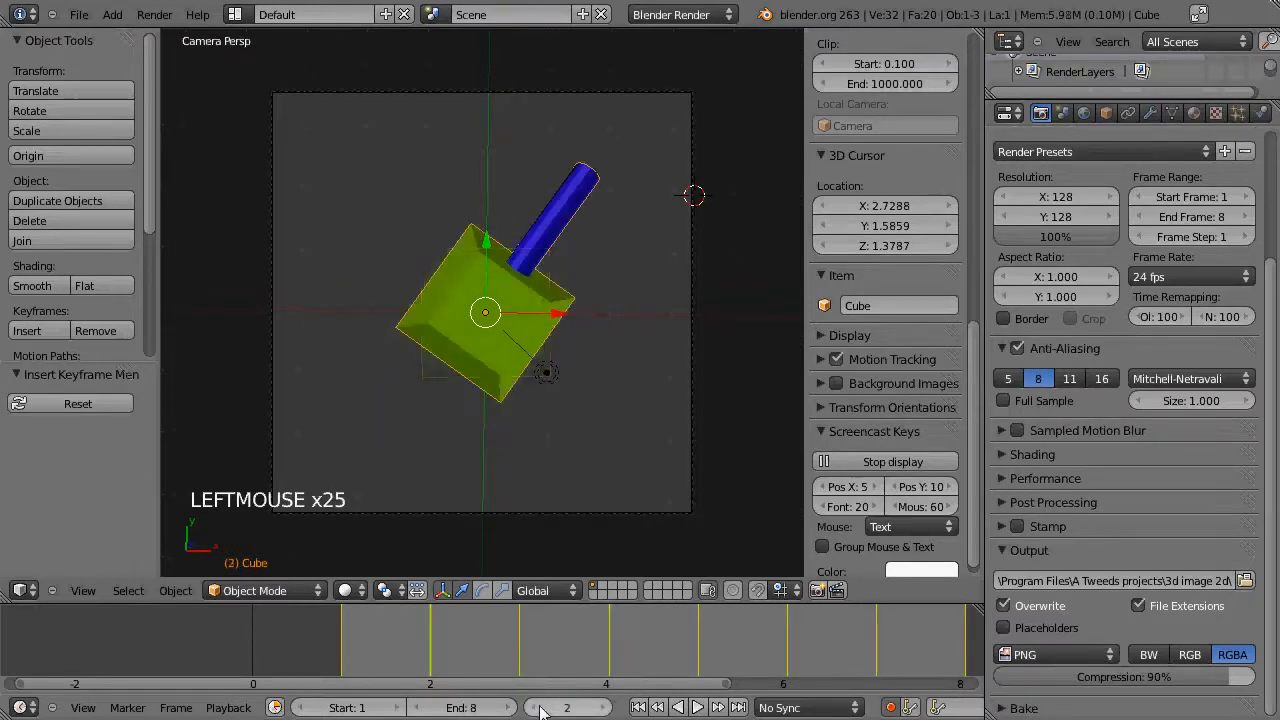
left_click(537, 709)
Step: On frame 4, rotate the turret about 42° counter-clockwise so the barrel points diagonally between +X and -Y, and insert a LocRot keyframe
left_click(606, 711)
left_click(606, 711)
left_click(606, 711)
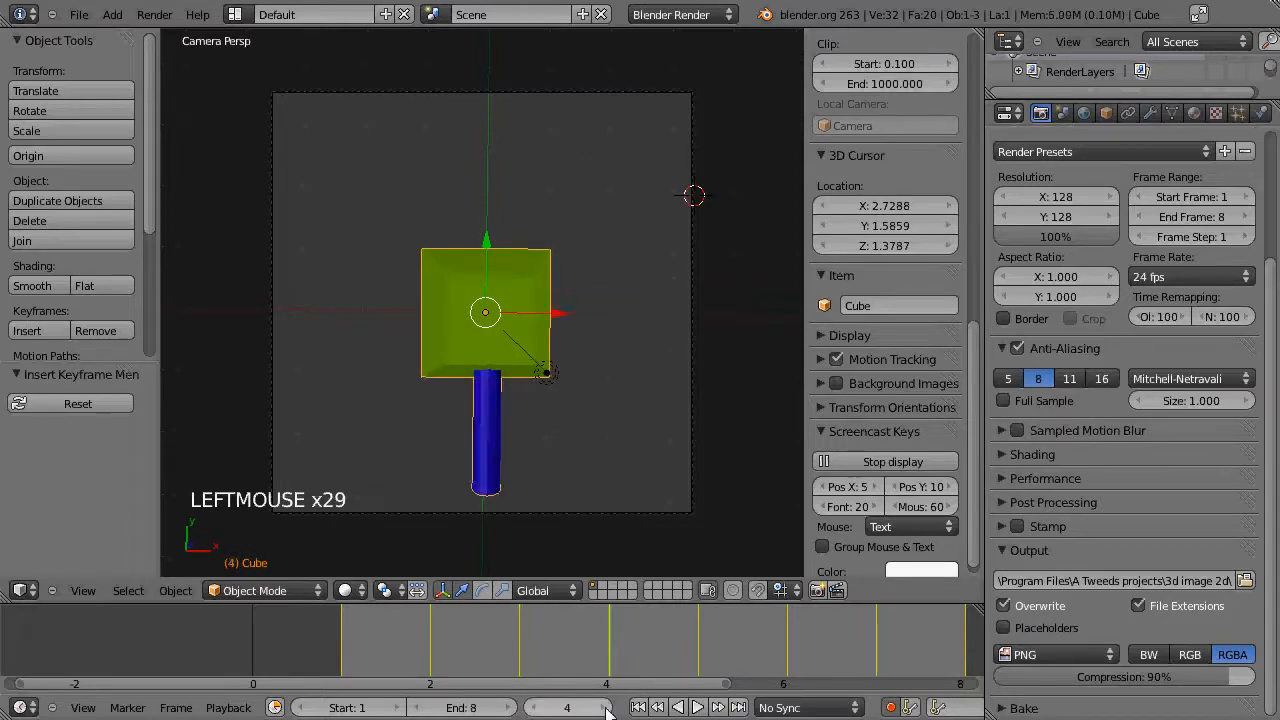
left_click(532, 708)
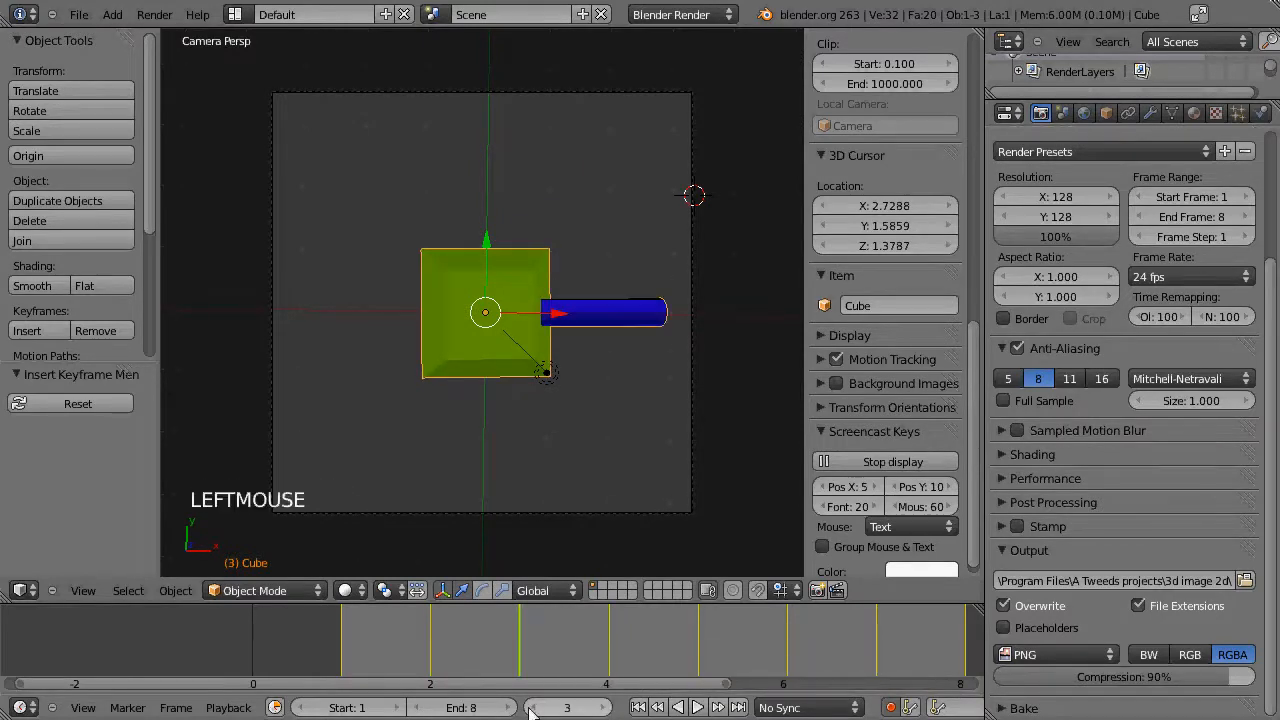
left_click(604, 707)
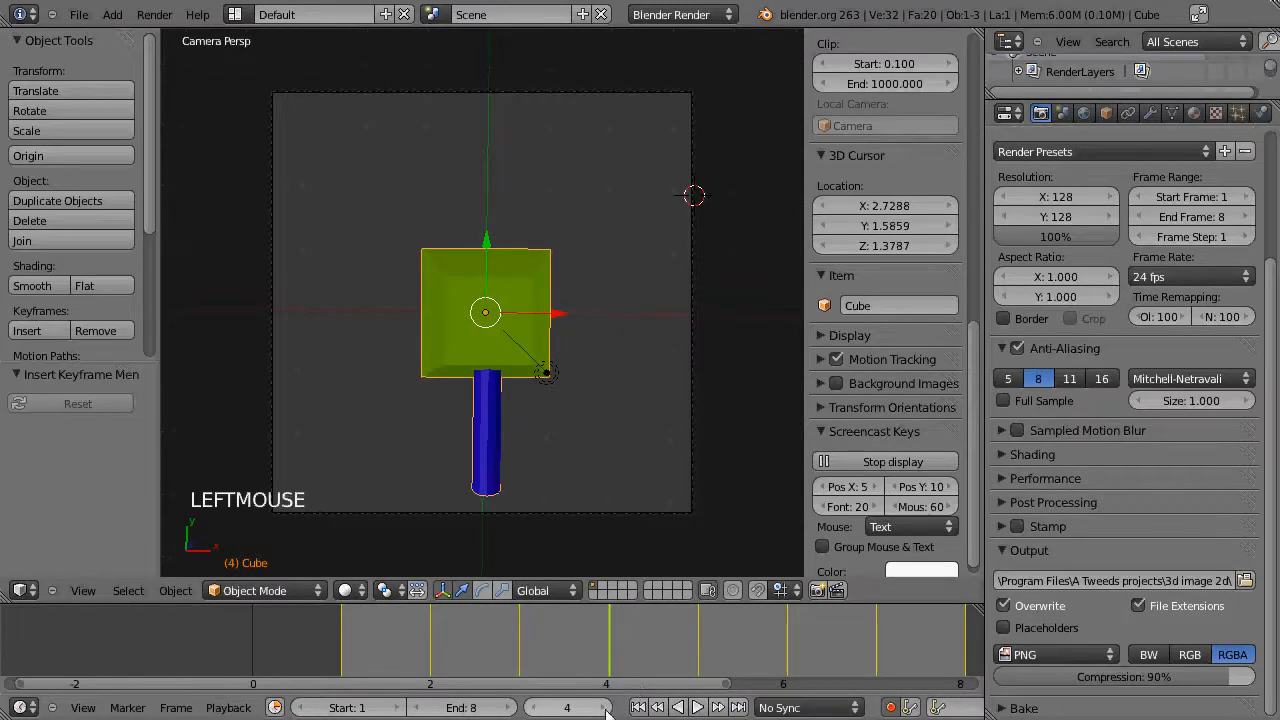
key("r")
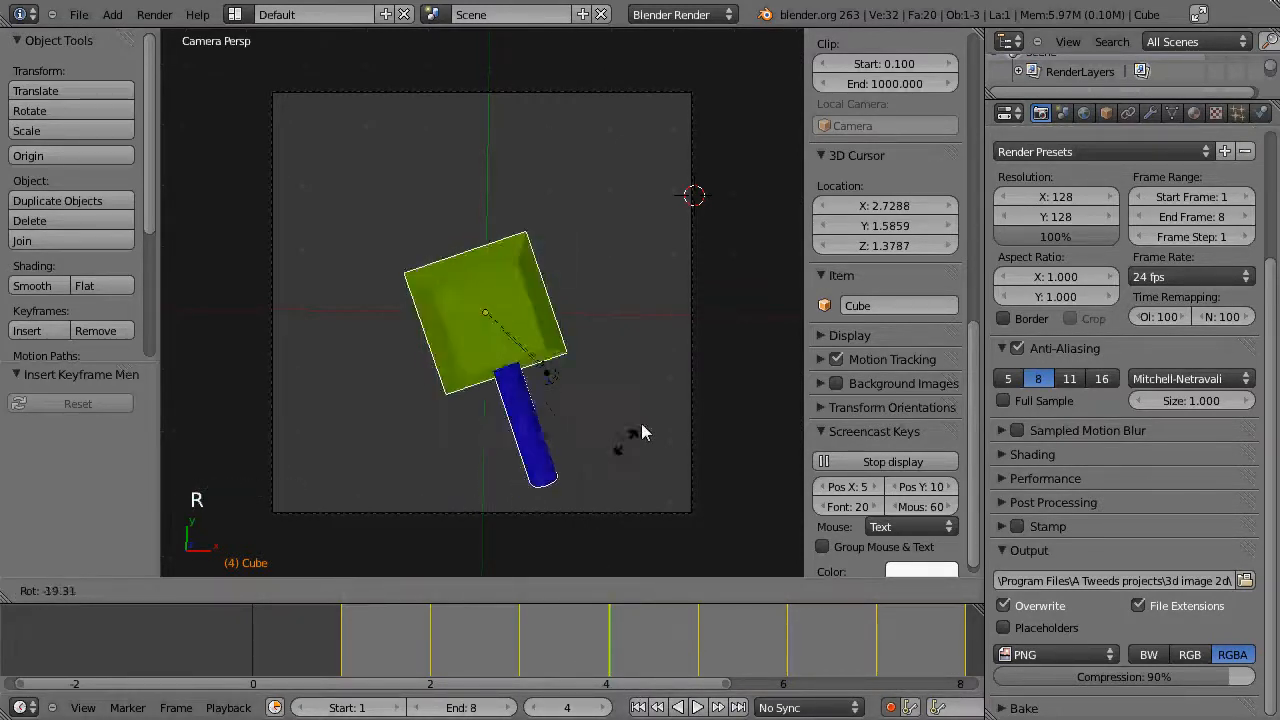
left_click(664, 380)
key("i")
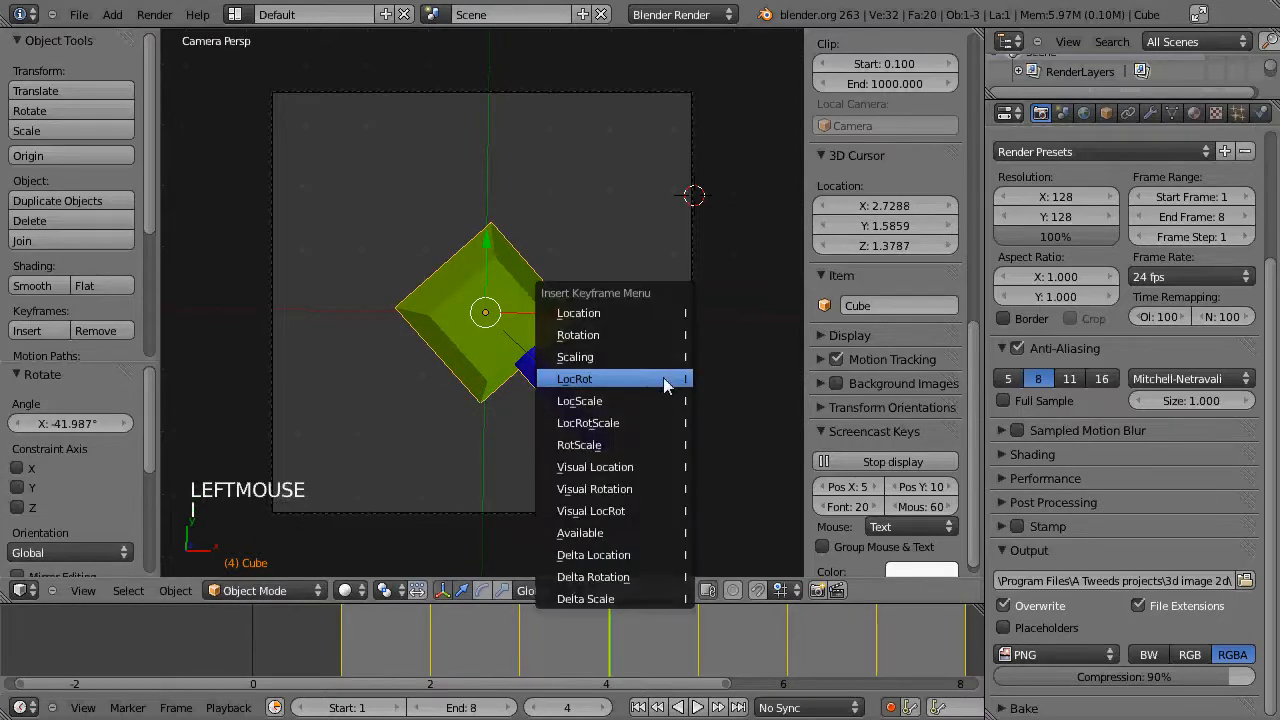
left_click(664, 379)
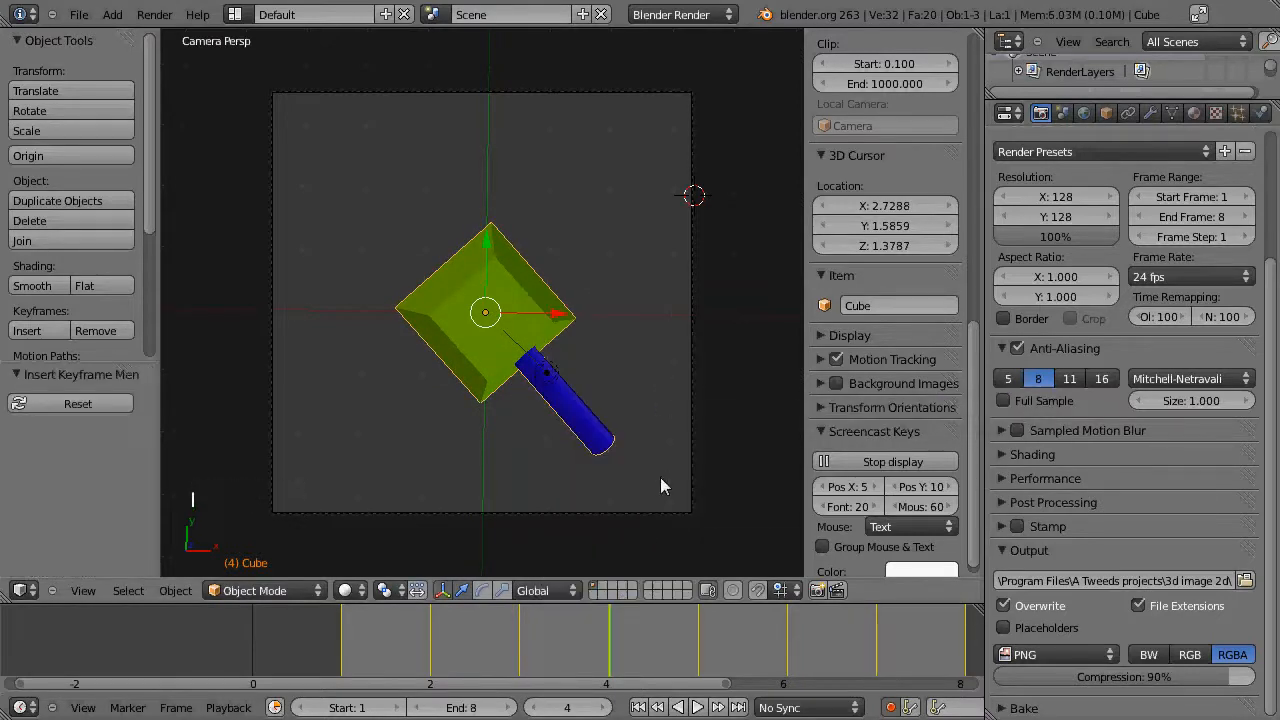
Step: Step back and forth through frames 1 to 8 to check that the turret turns evenly, finishing on frame 1
left_click(604, 707)
left_click(604, 707)
left_click(533, 707)
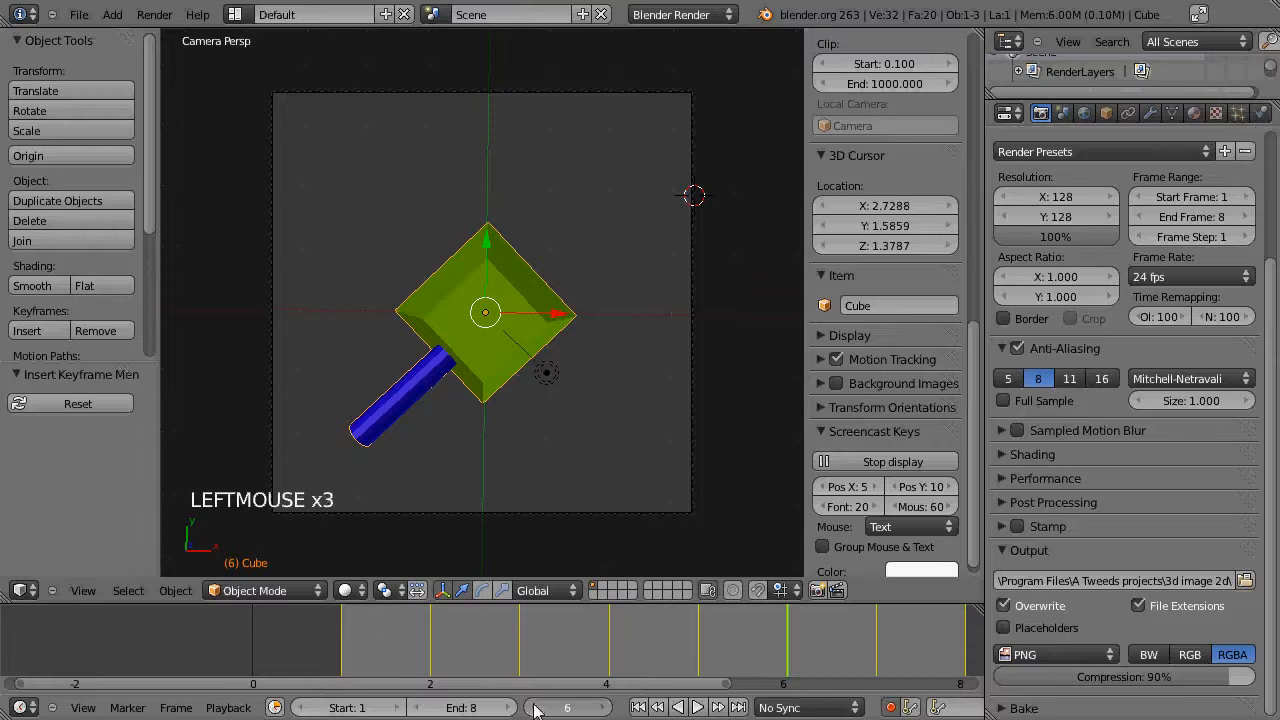
left_click(533, 707)
left_click(533, 707)
left_click(604, 707)
left_click(604, 707)
left_click(604, 707)
left_click(604, 707)
left_click(604, 707)
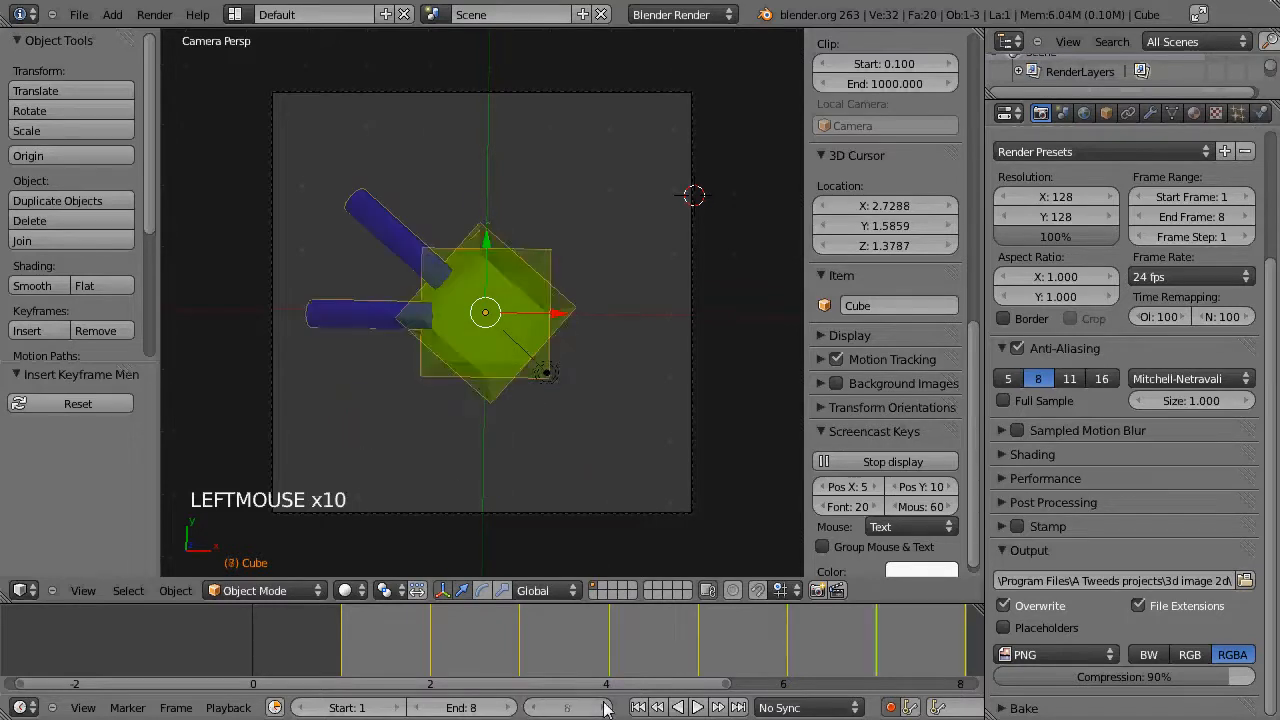
left_click(533, 707)
left_click(533, 707)
left_click(533, 707)
left_click(533, 707)
left_click(533, 707)
left_click(533, 707)
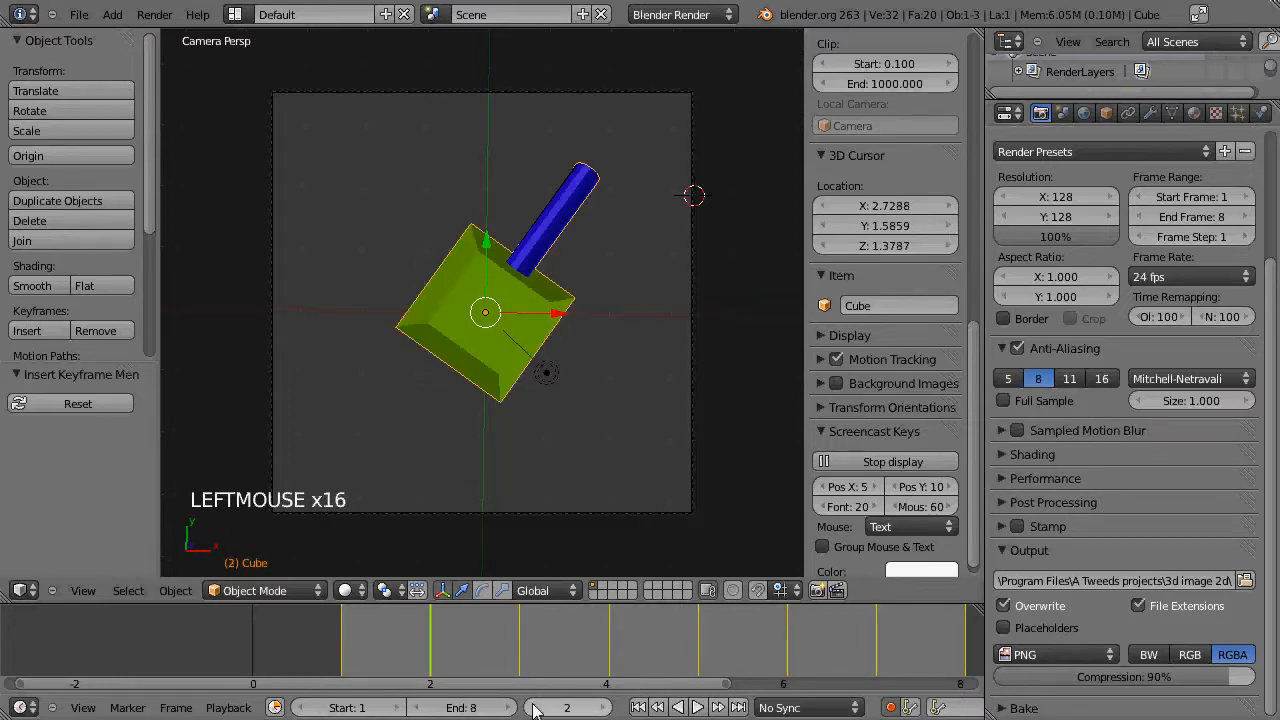
left_click(604, 707)
left_click(604, 707)
left_click(604, 707)
left_click(604, 707)
left_click(604, 707)
left_click(604, 707)
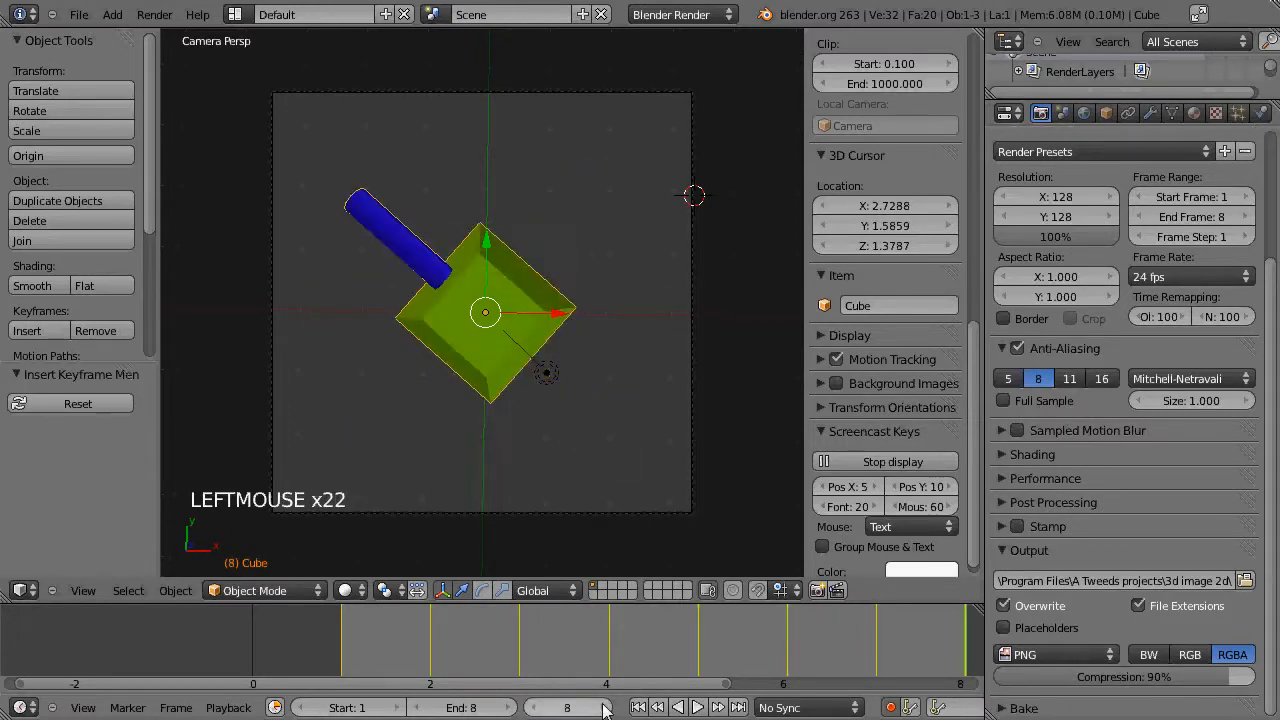
left_click(533, 707)
left_click(533, 707)
left_click(533, 707)
left_click(533, 707)
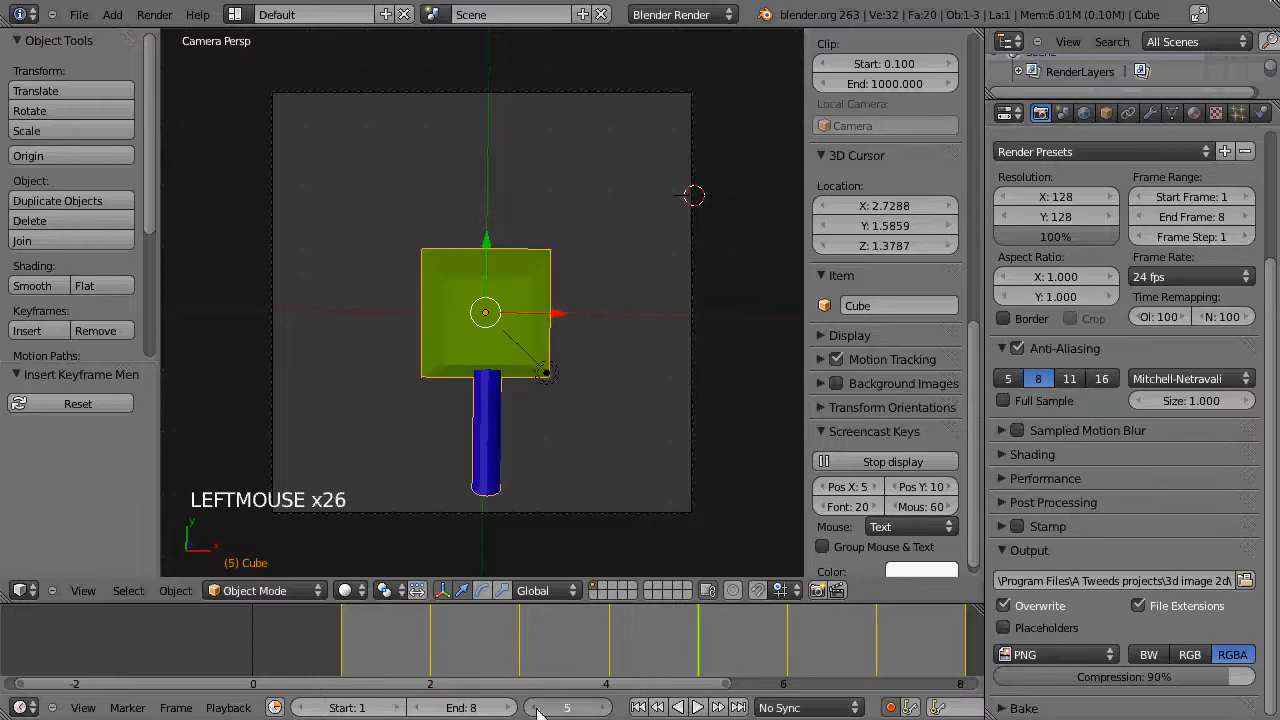
left_click(533, 707)
left_click(533, 707)
left_click(533, 707)
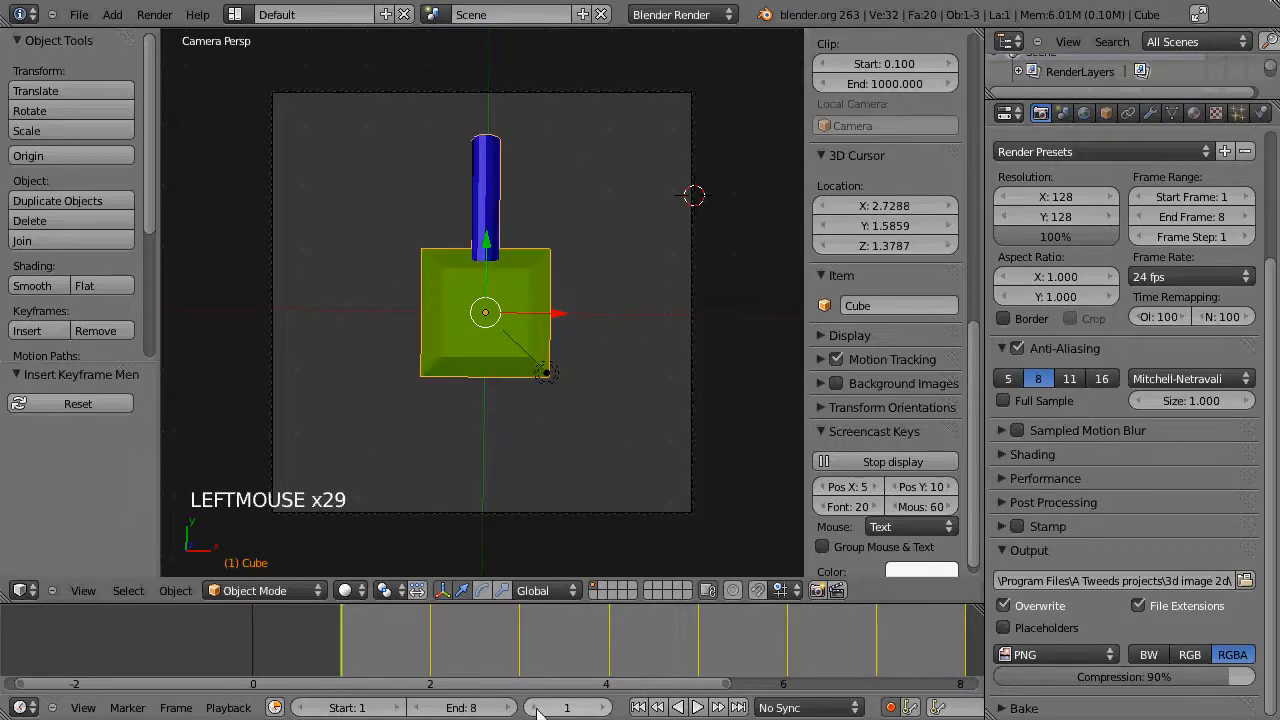
left_click(608, 707)
left_click(608, 707)
left_click(608, 707)
left_click(608, 707)
left_click(608, 707)
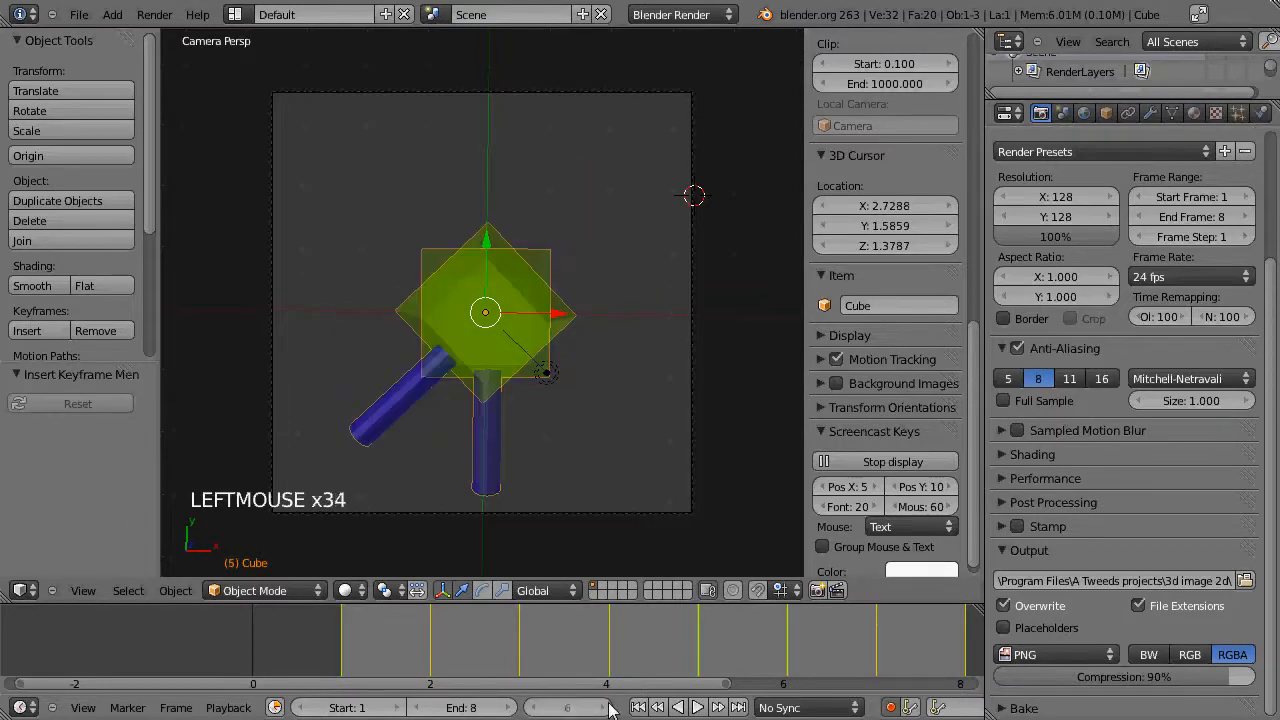
left_click(608, 707)
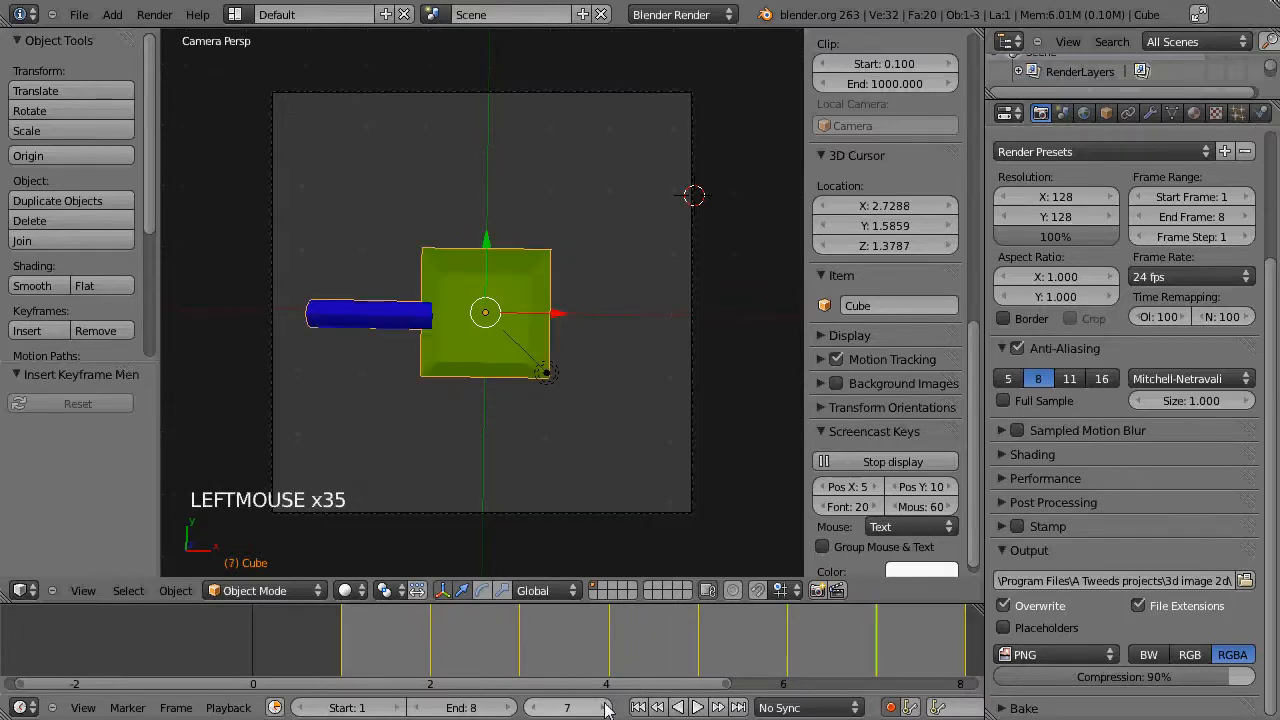
left_click(608, 707)
left_click(536, 708)
left_click(536, 708)
left_click(536, 708)
left_click(536, 708)
left_click(536, 708)
left_click(536, 708)
left_click(536, 708)
left_click(536, 708)
left_click(607, 708)
left_click(607, 708)
left_click(607, 708)
left_click(537, 708)
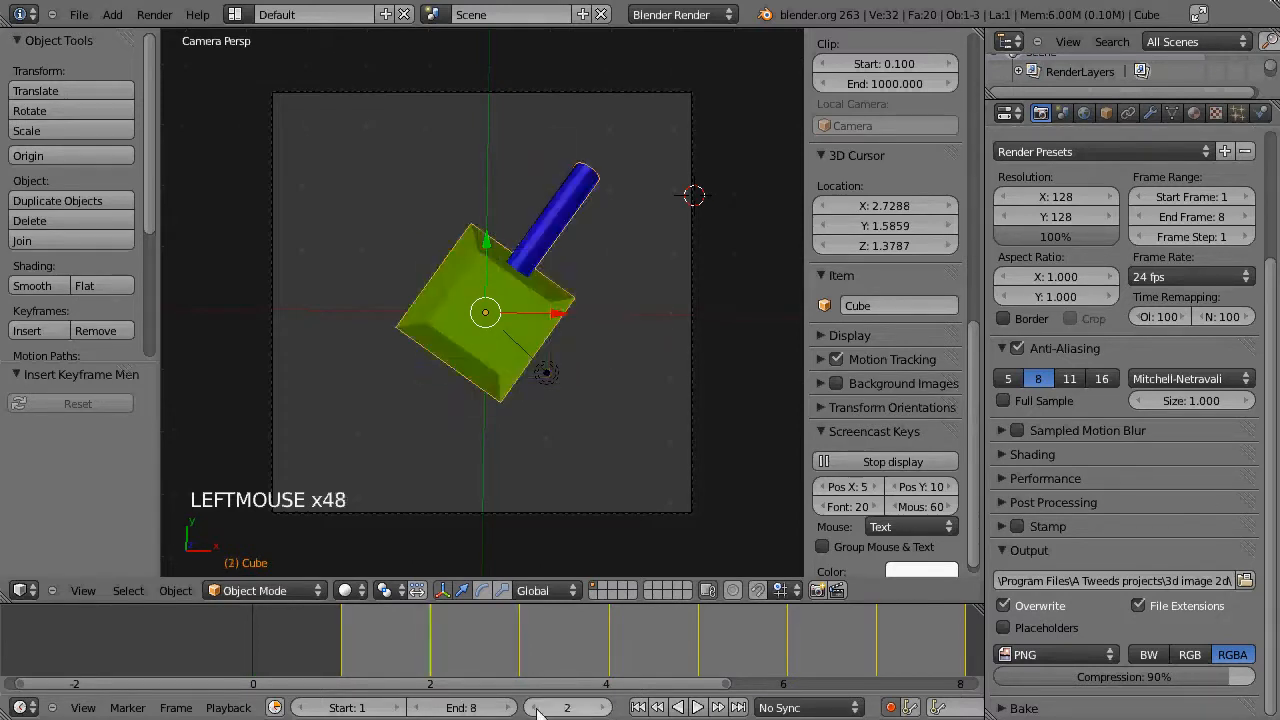
left_click(537, 708)
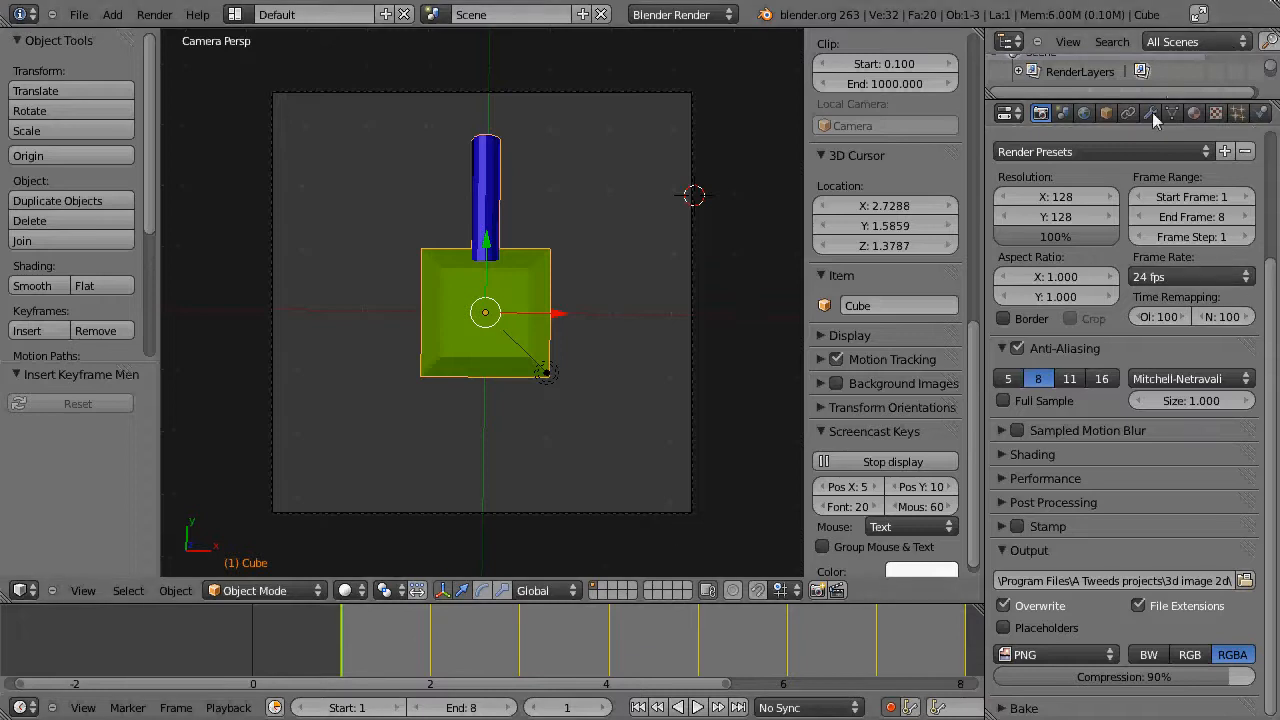
Step: Render the full eight-frame animation of the turret to PNG images
left_click(1203, 16)
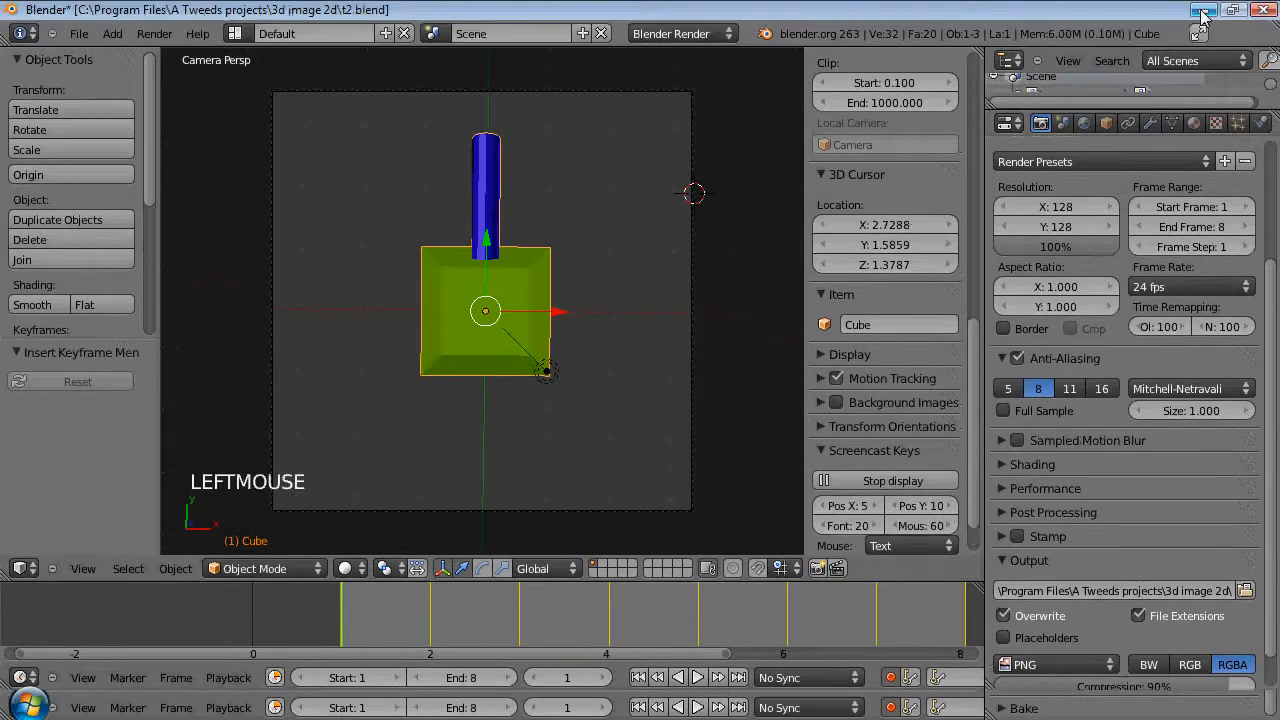
left_click(1267, 426)
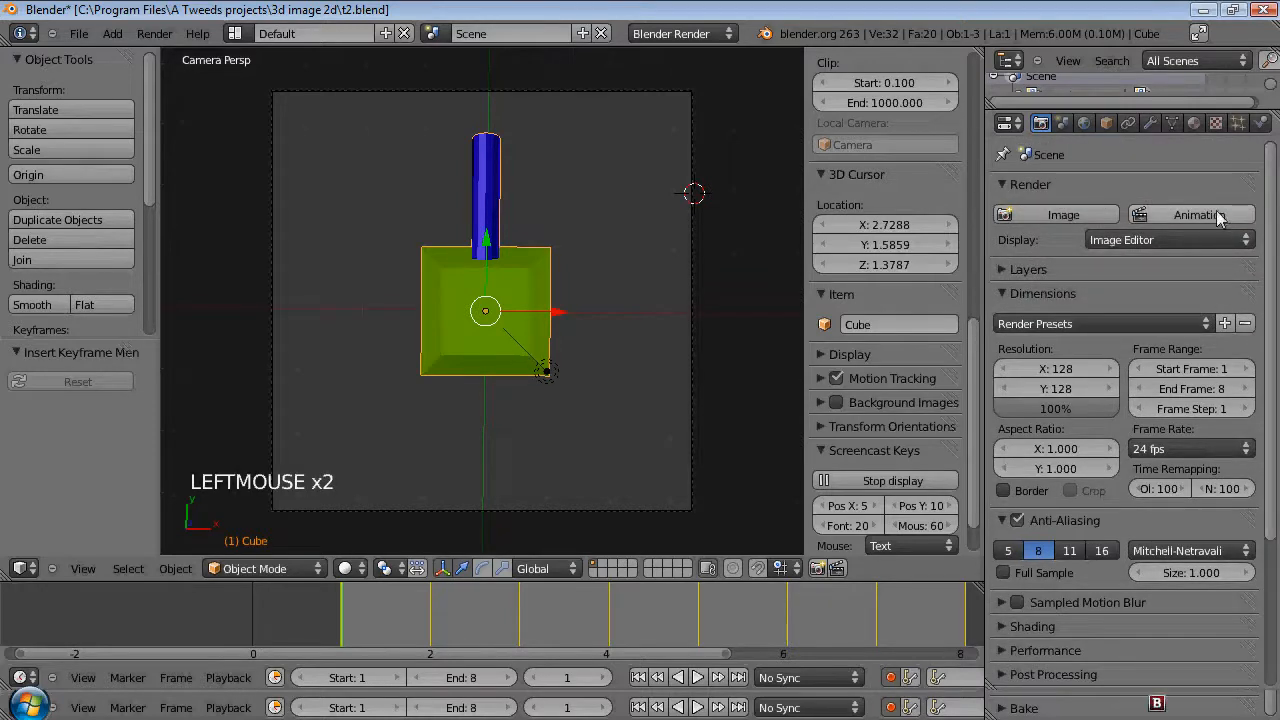
left_click(1203, 216)
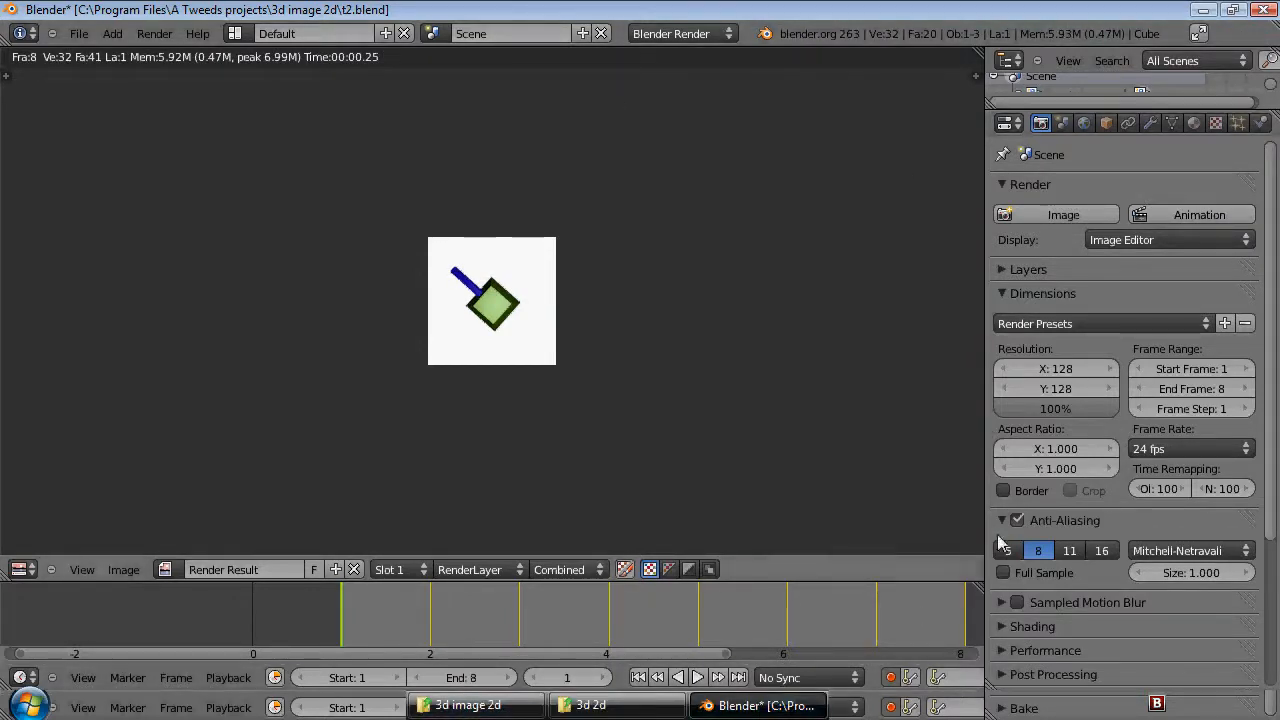
Step: Minimise Blender, switch to the 3d image 2d folder in Windows Explorer and look through the rendered PNG frames
left_click(1207, 12)
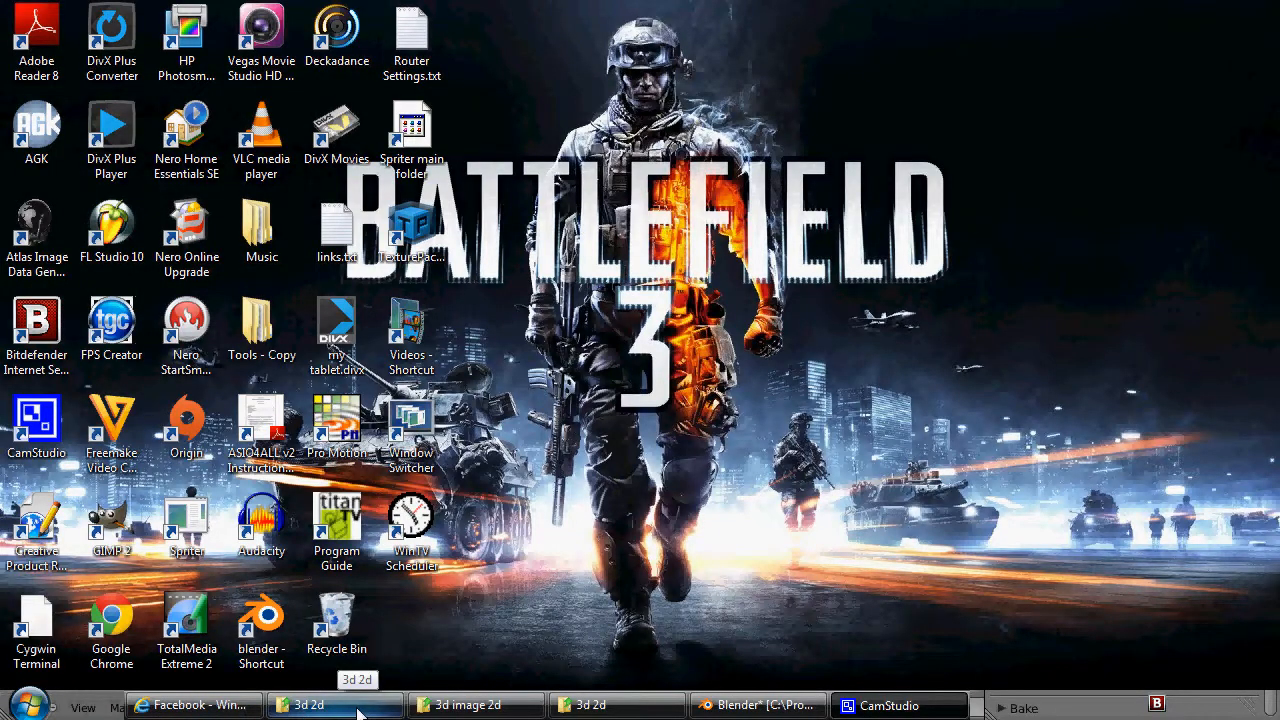
left_click(462, 706)
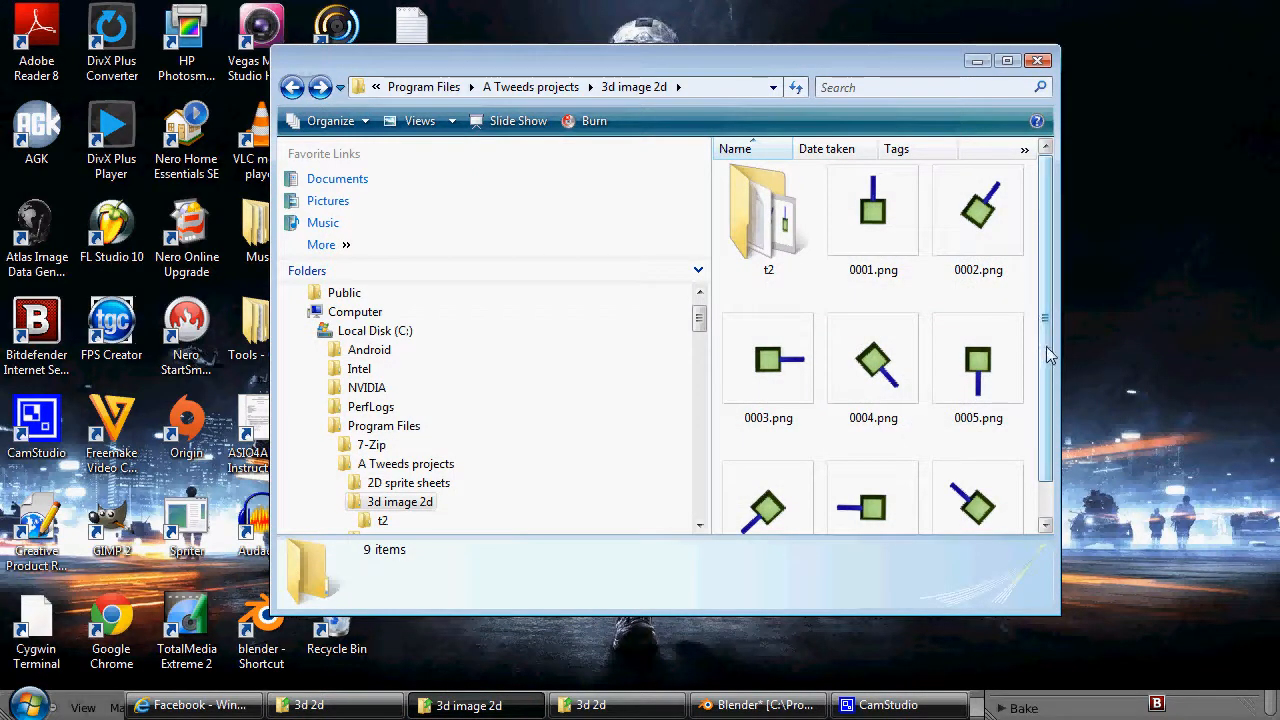
left_click_drag(1046, 357, 1043, 430)
scroll(1043, 437, "up", 1)
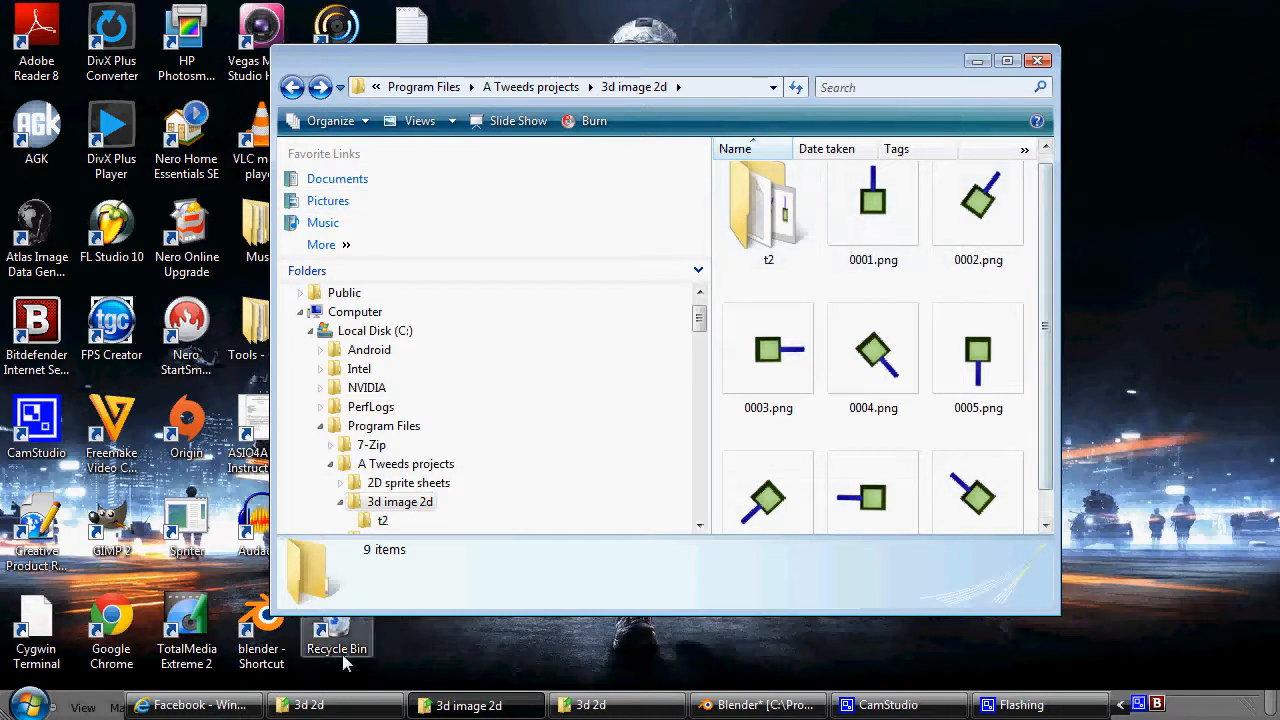
Step: In a new Explorer window, browse to the folder C:\TGC\AGK\IDE\Utilities\ImageJoiner
left_click(28, 705)
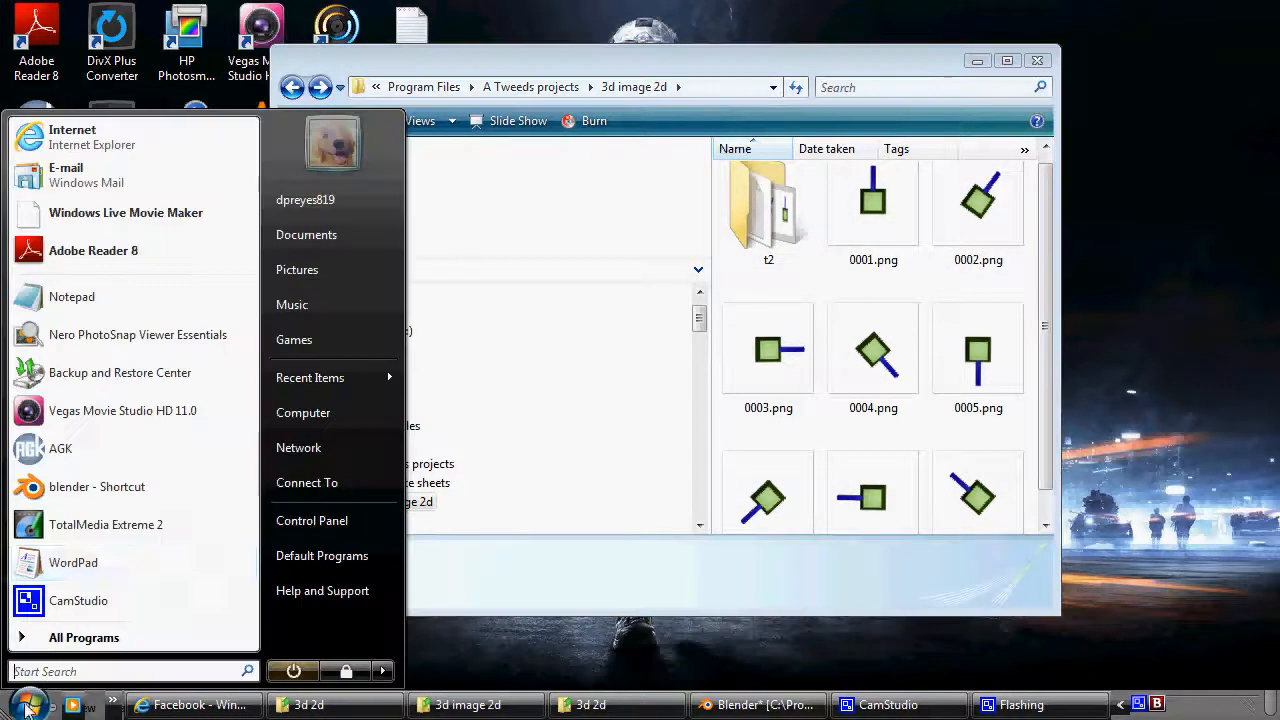
left_click(328, 415)
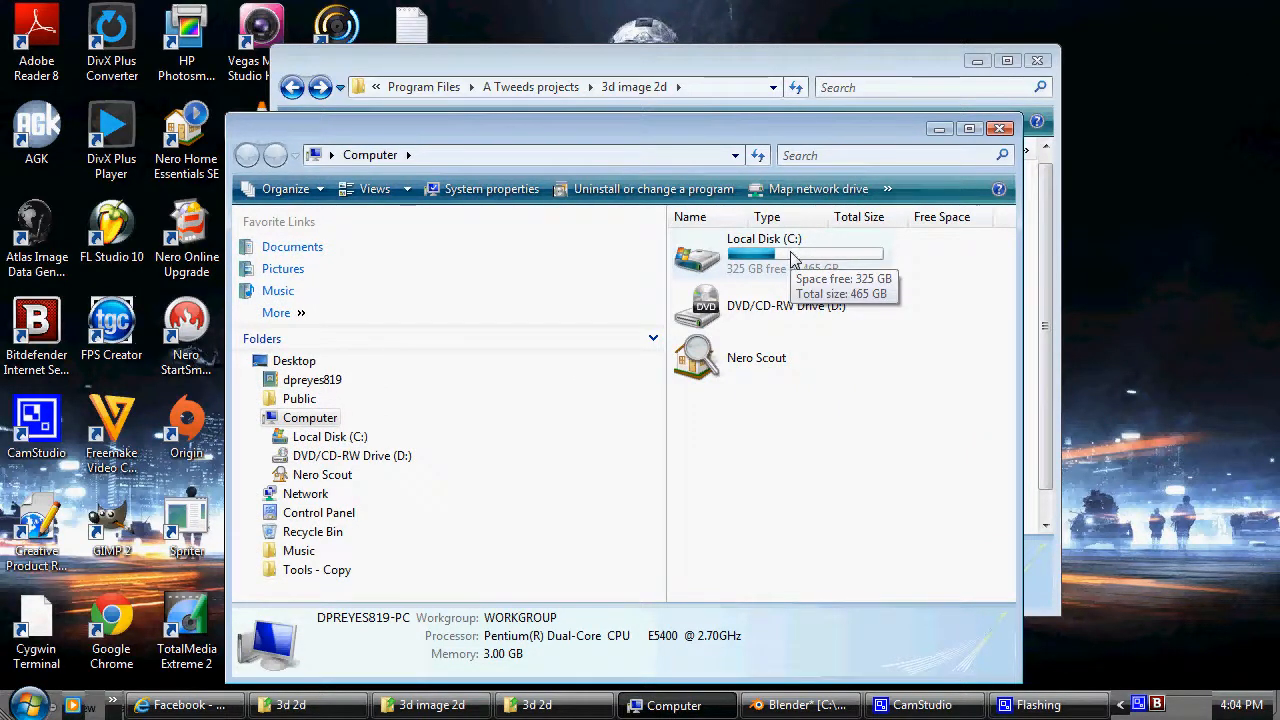
left_click(732, 258)
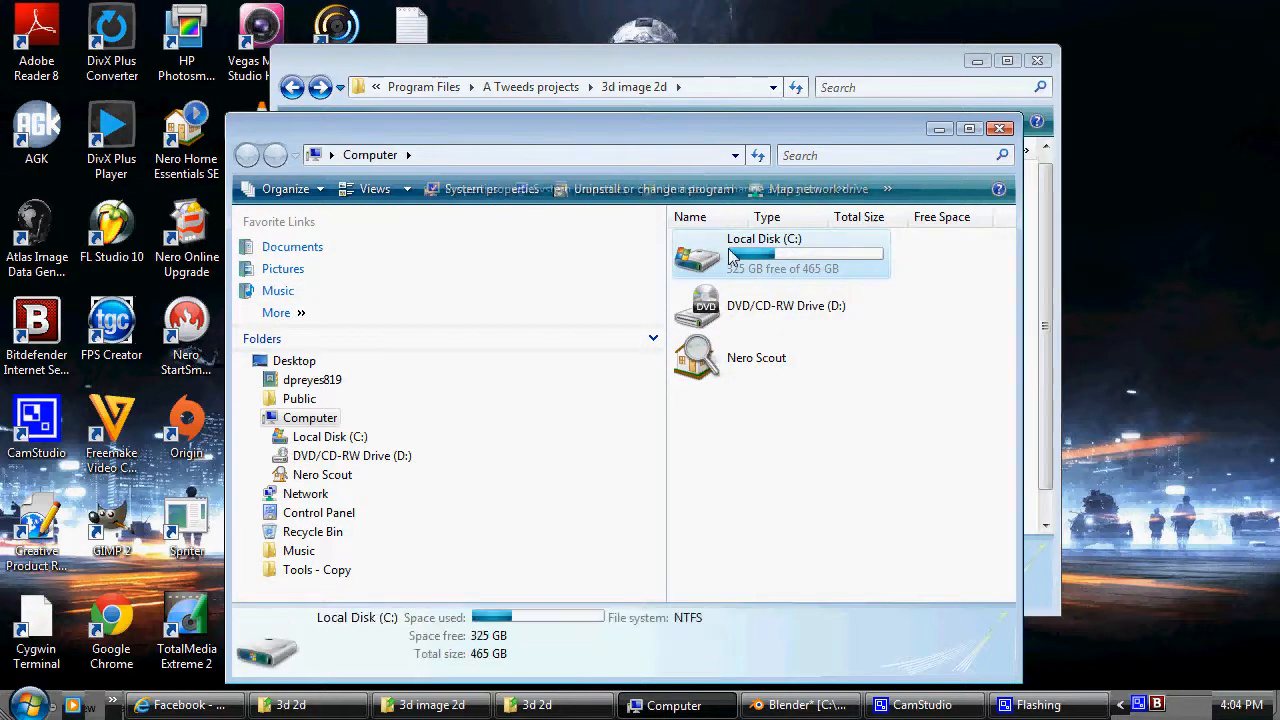
double_click(814, 256)
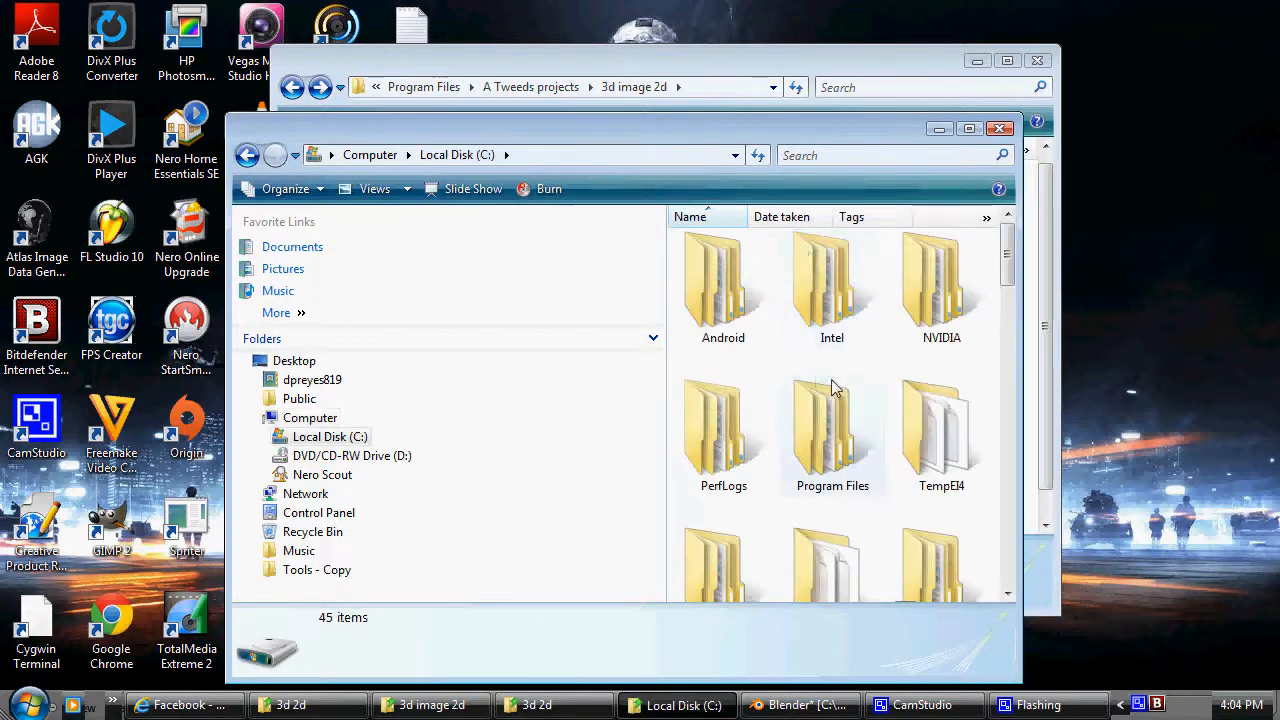
scroll(789, 365, "down", 3)
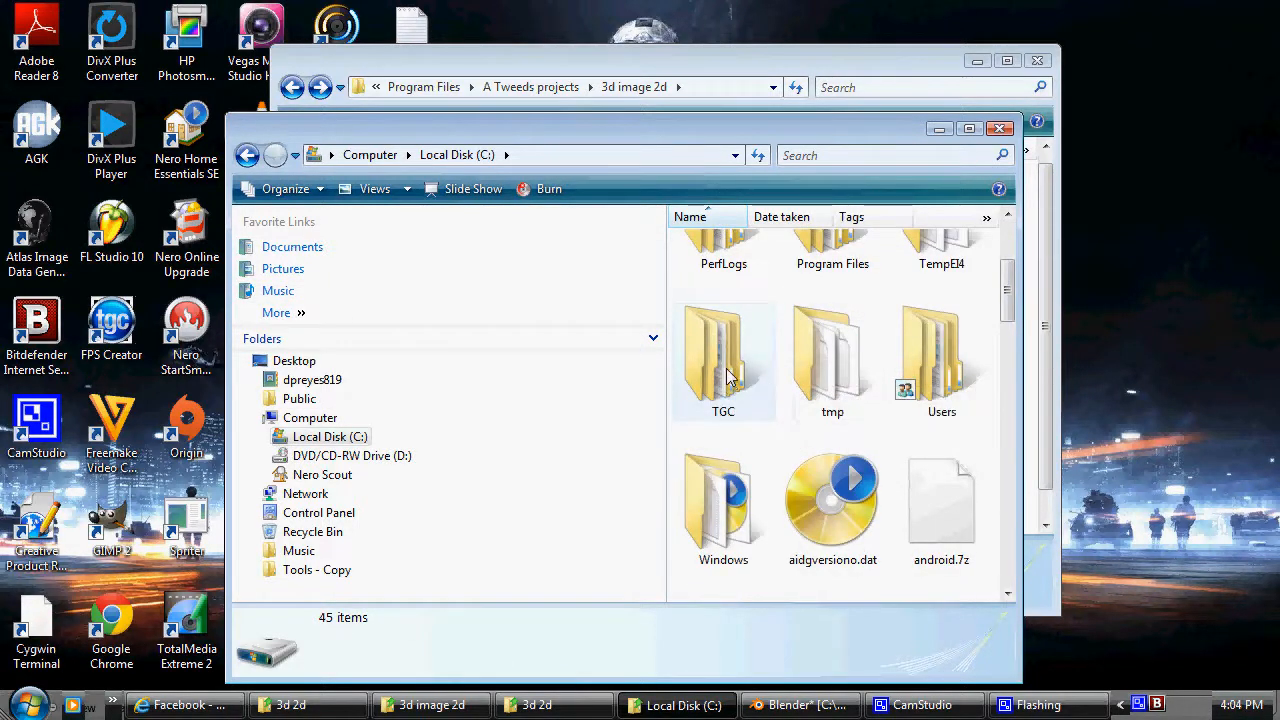
double_click(727, 377)
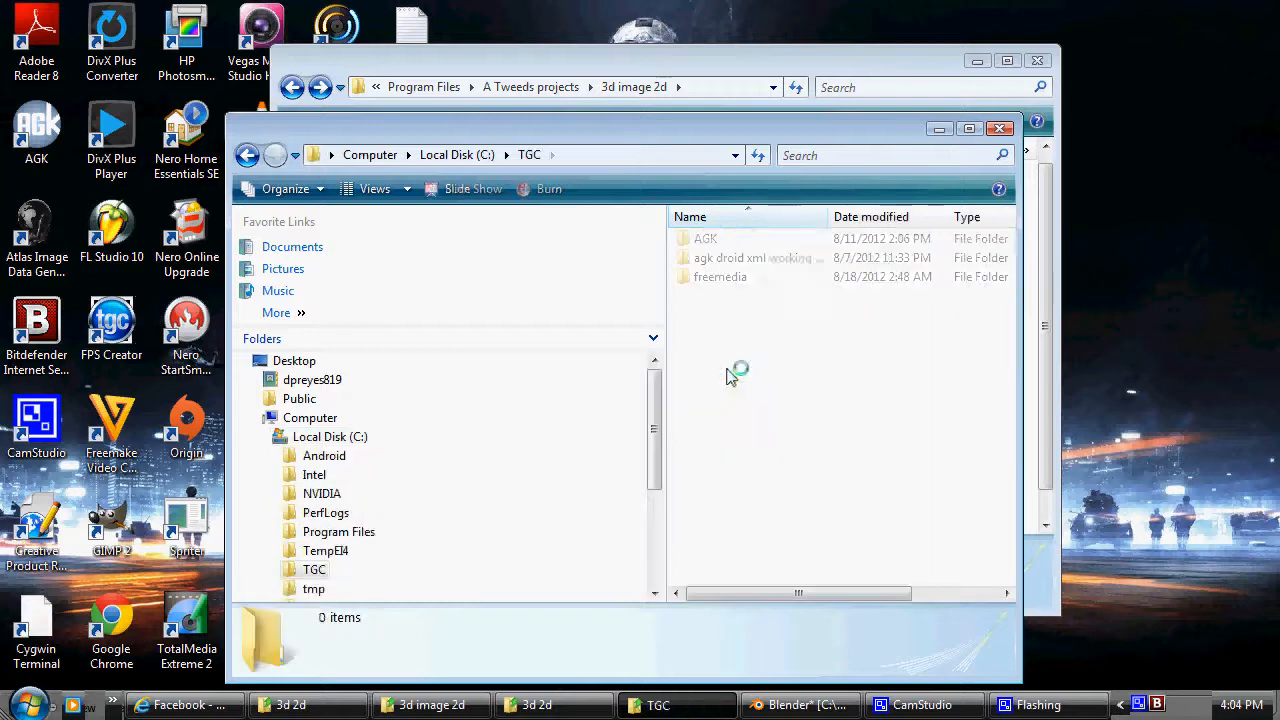
double_click(708, 242)
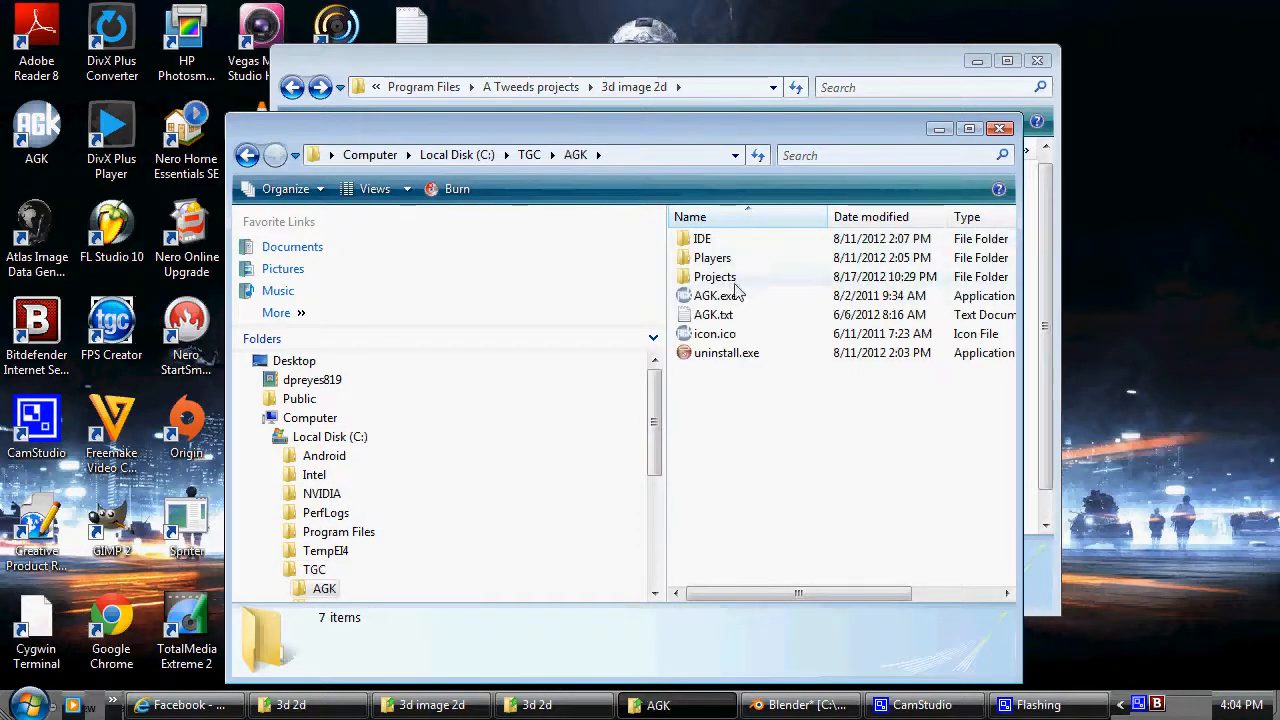
double_click(708, 240)
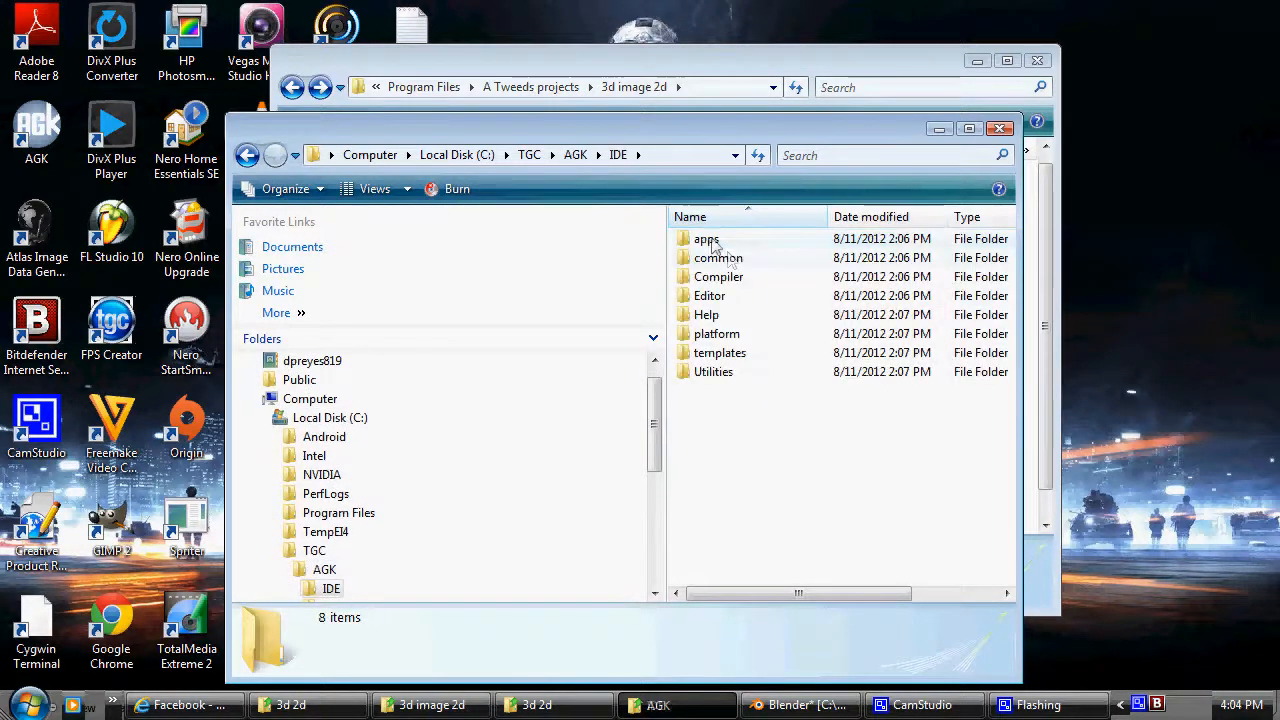
double_click(728, 378)
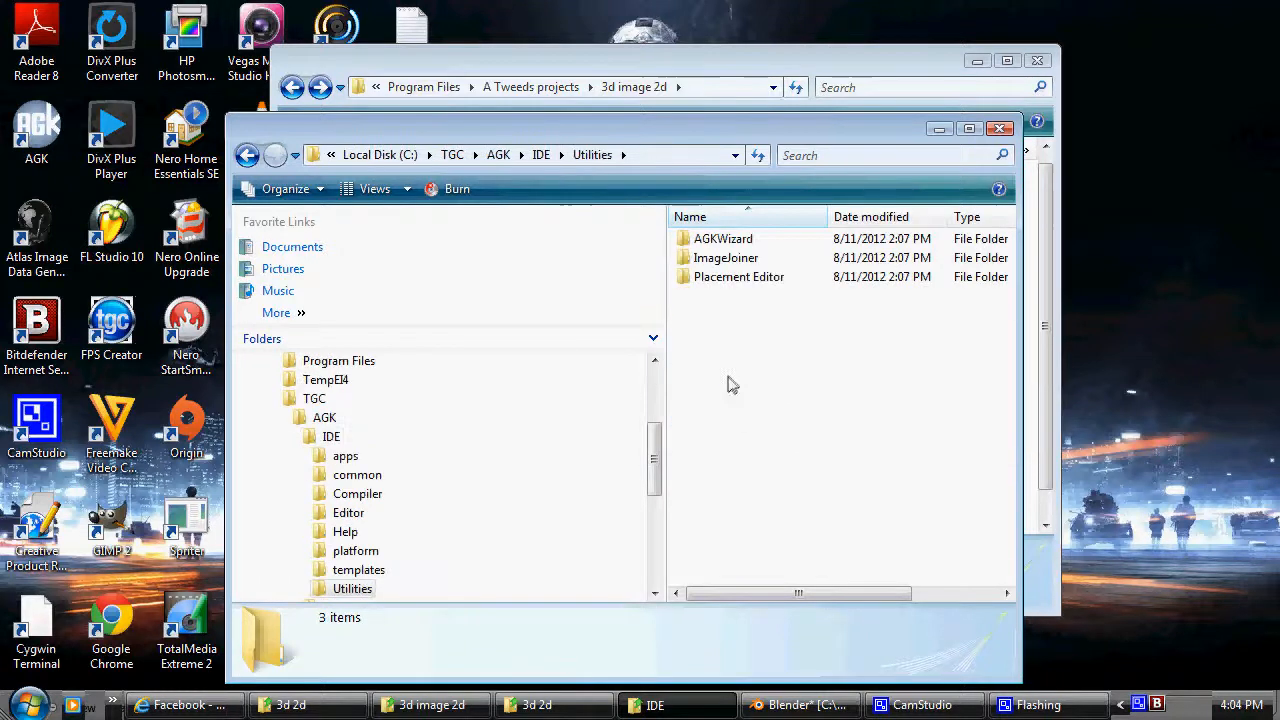
left_click(728, 258)
double_click(737, 263)
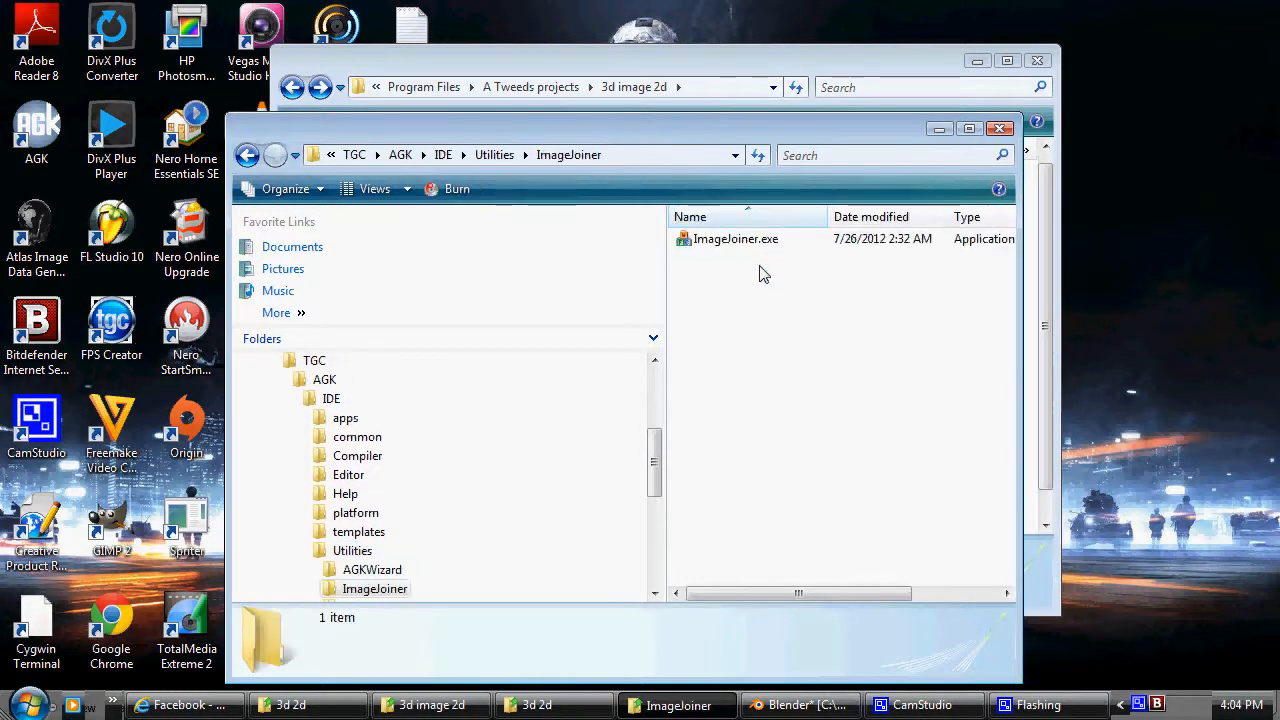
Step: Run ImageJoiner.exe, allowing it past the security warning, and minimise its folder window
double_click(758, 241)
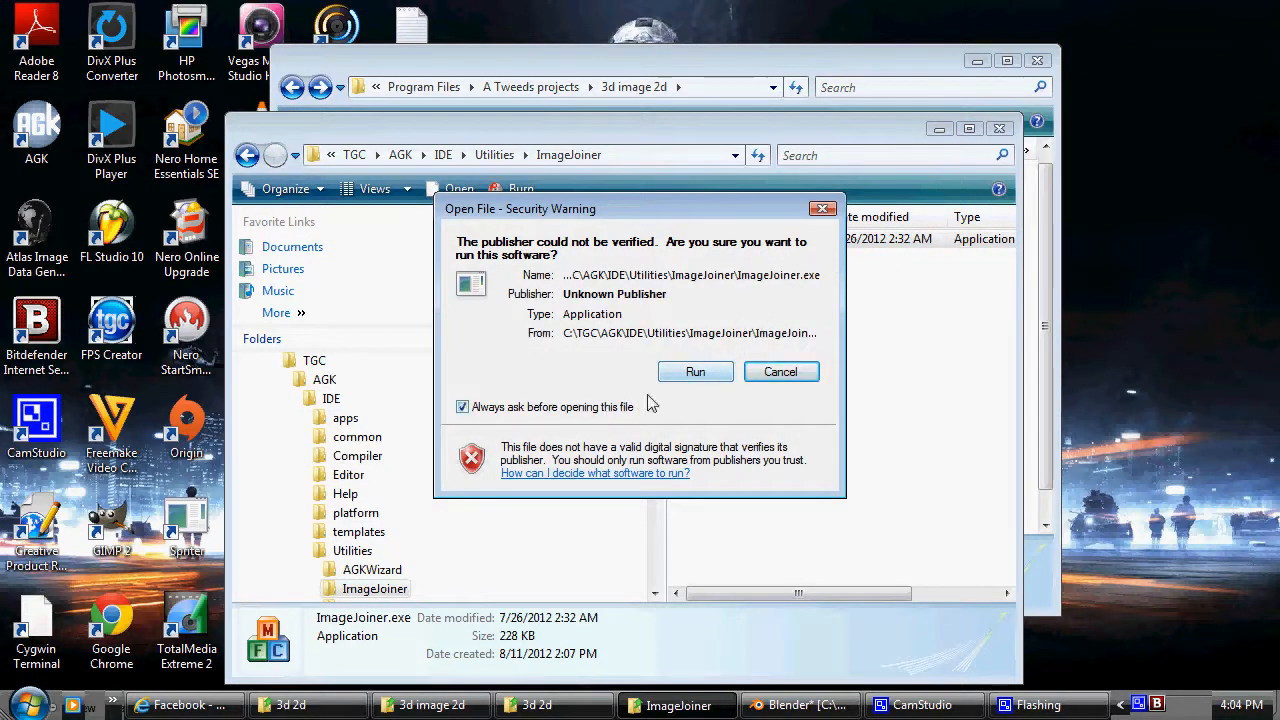
left_click(697, 373)
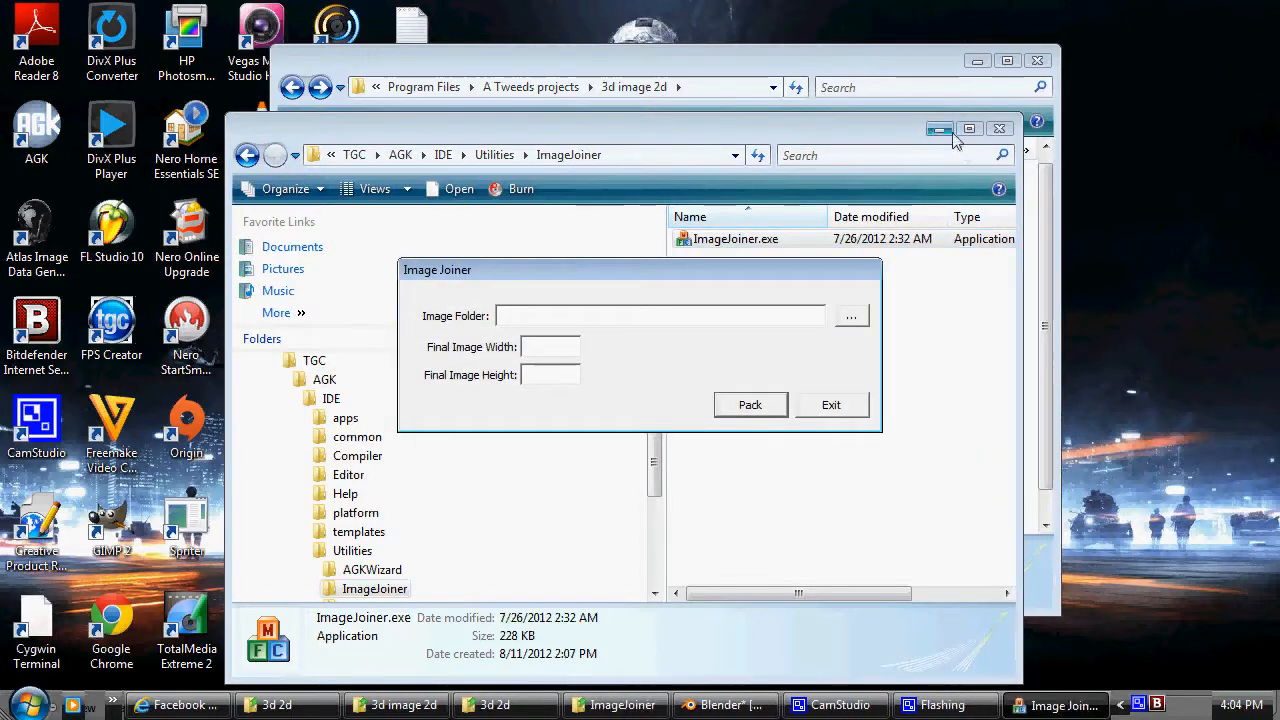
left_click(938, 129)
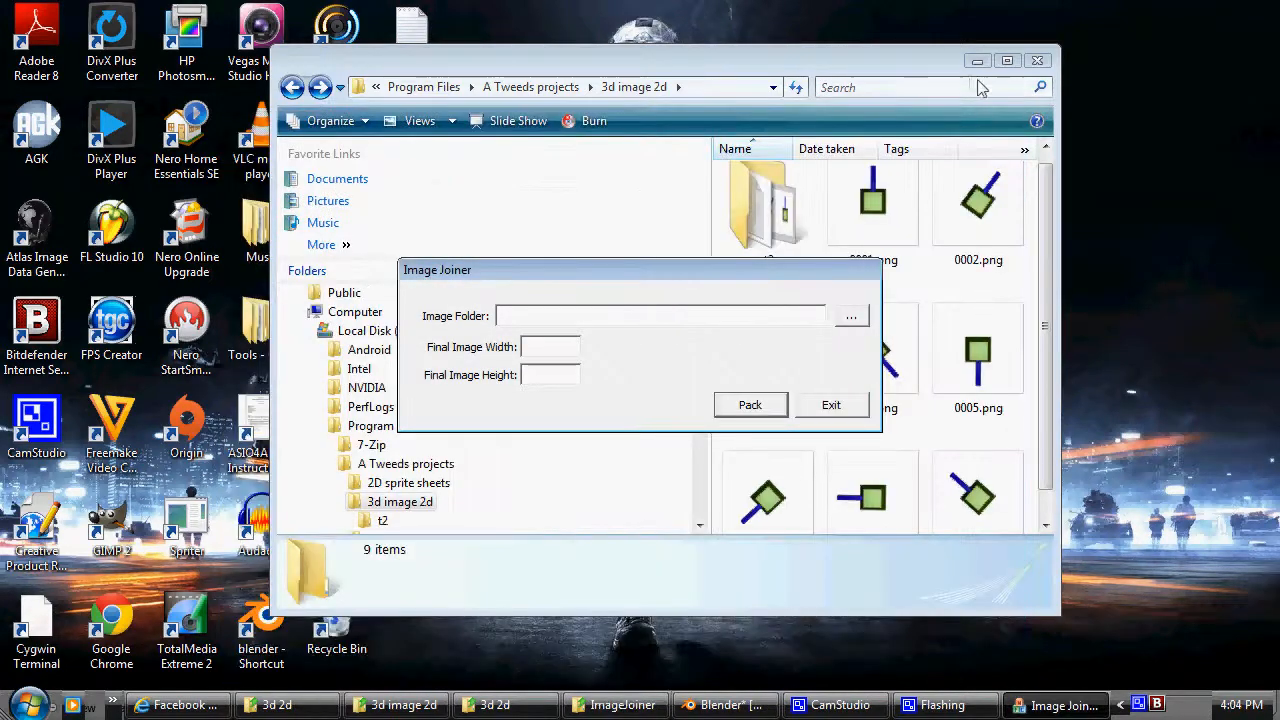
Step: Set Image Joiner's image folder to C:\Program Files\A Tweeds projects\3d image 2d
left_click_drag(886, 54, 1080, 32)
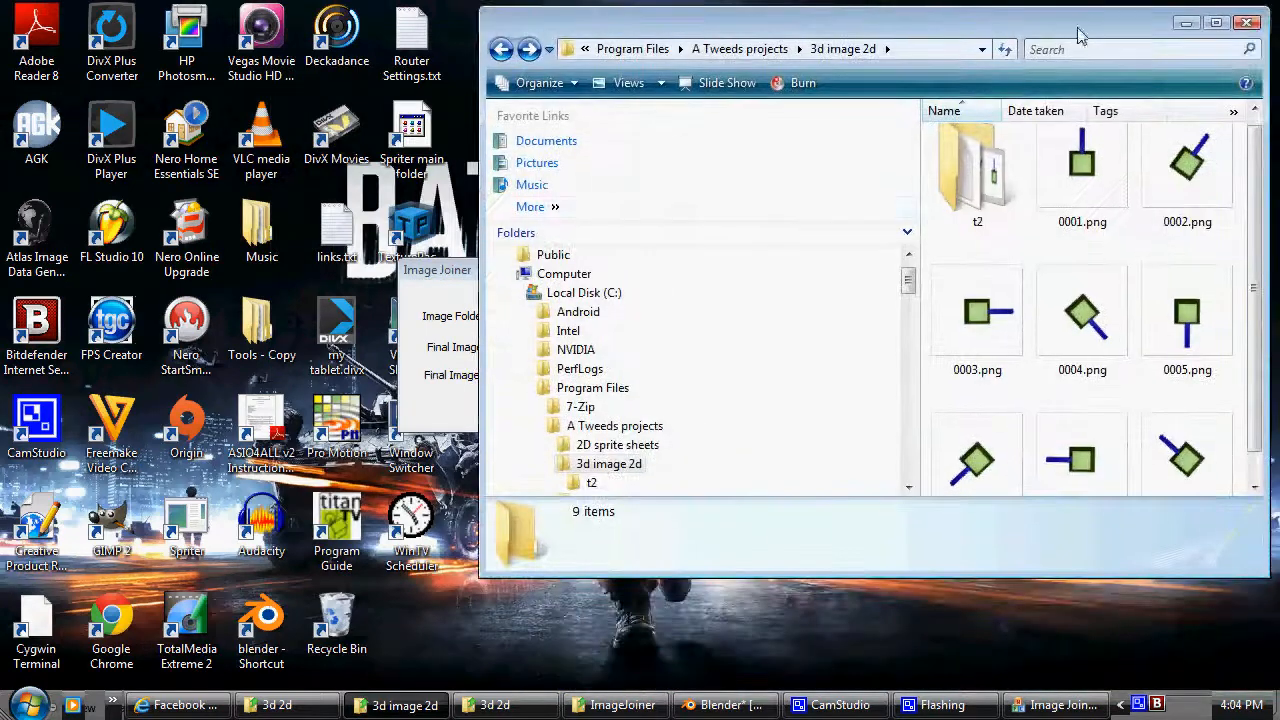
left_click_drag(449, 285, 505, 170)
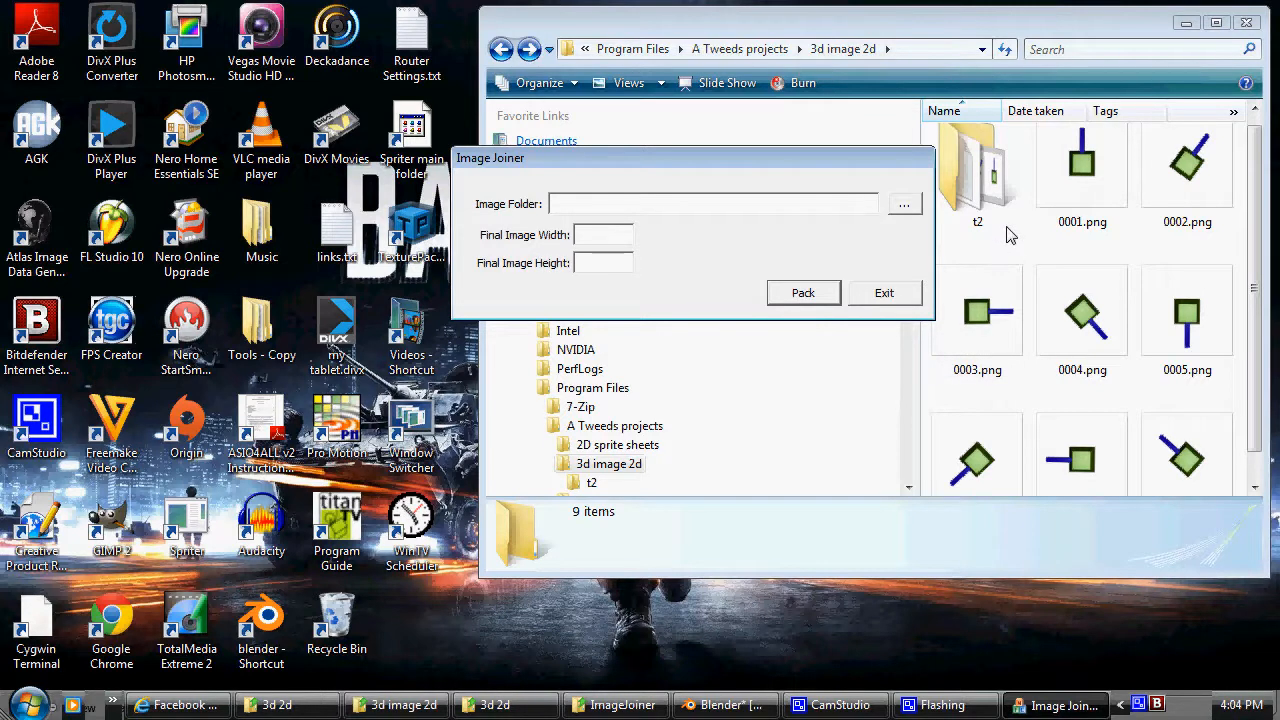
left_click(904, 205)
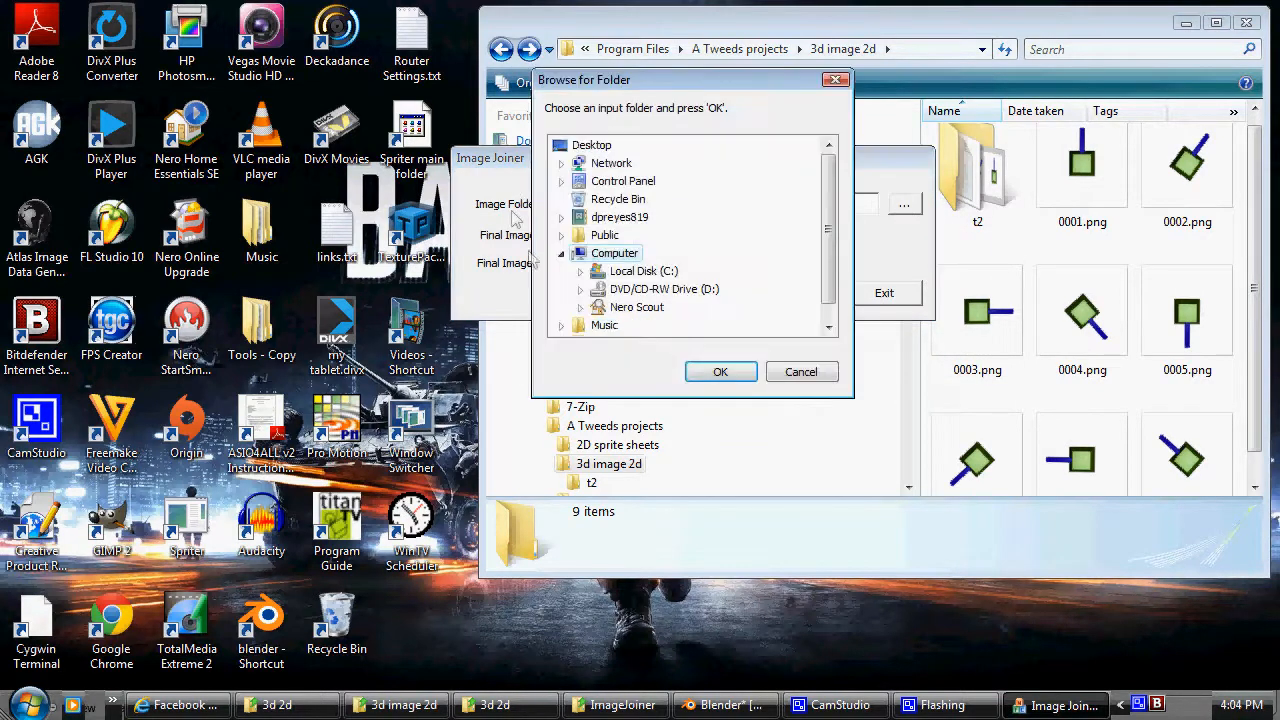
left_click_drag(735, 90, 936, 275)
left_click(908, 206)
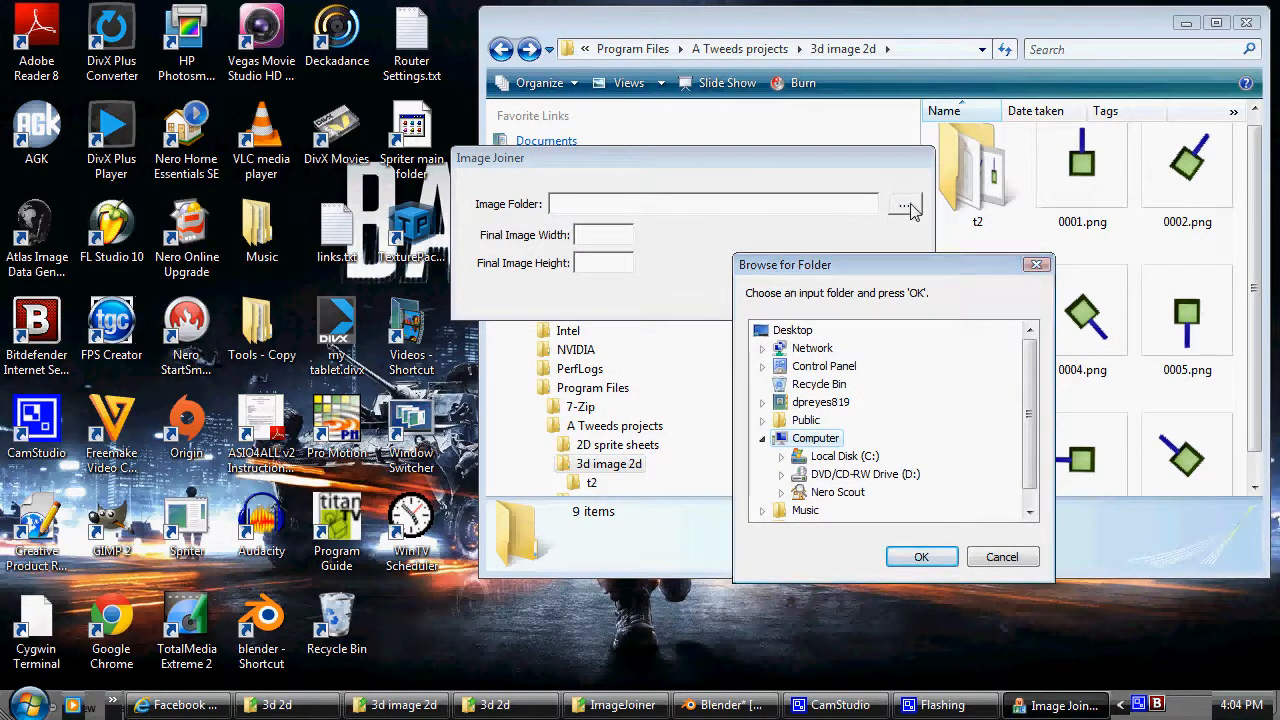
double_click(870, 457)
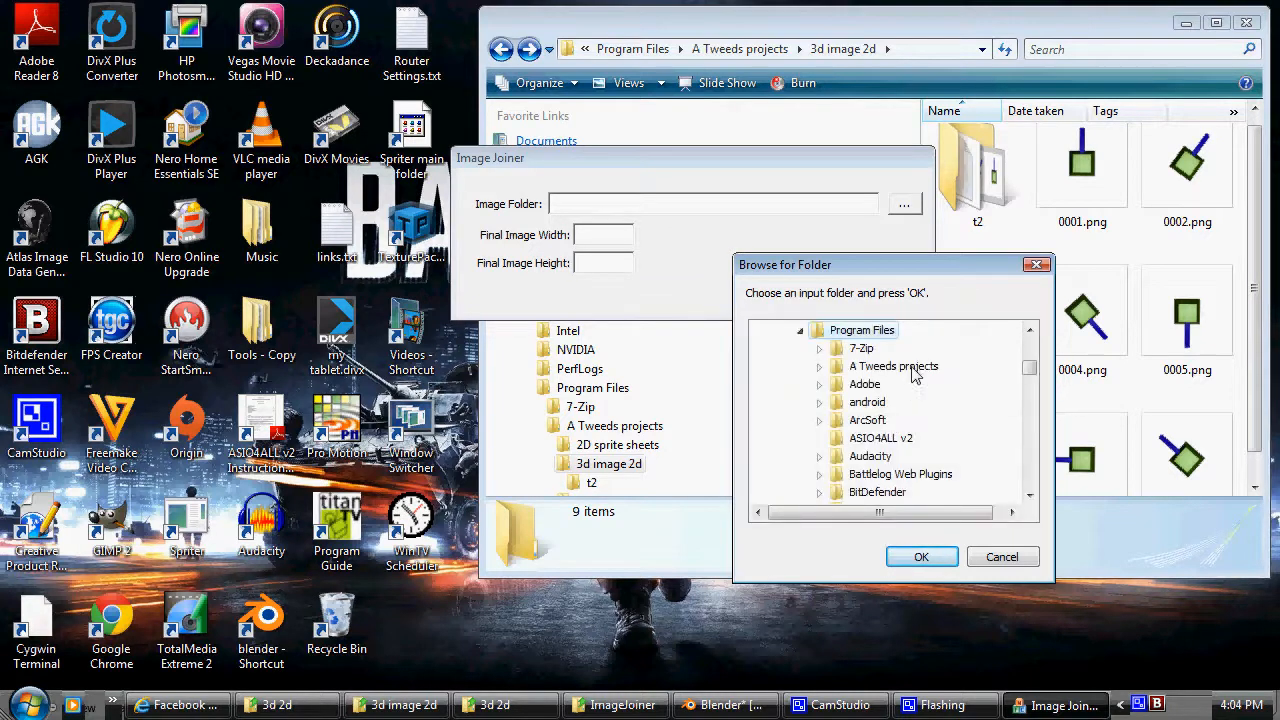
left_click(911, 371)
left_click(918, 368)
left_click(918, 368)
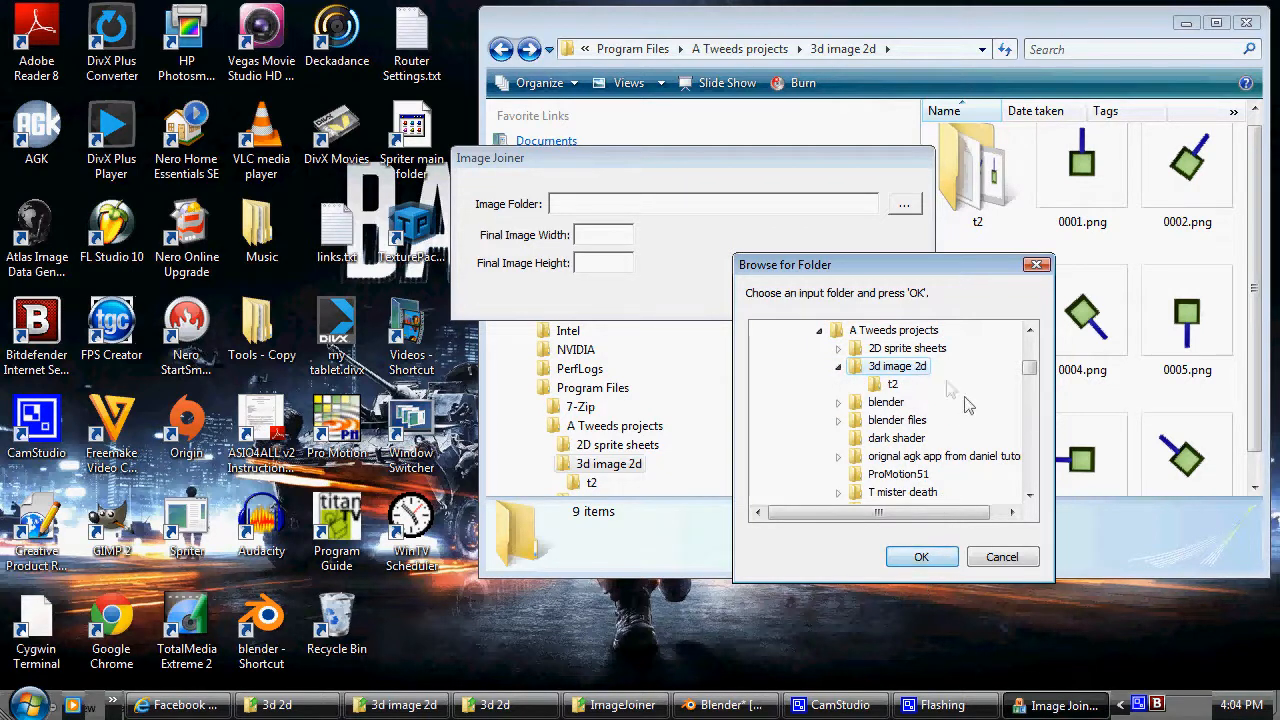
left_click(921, 557)
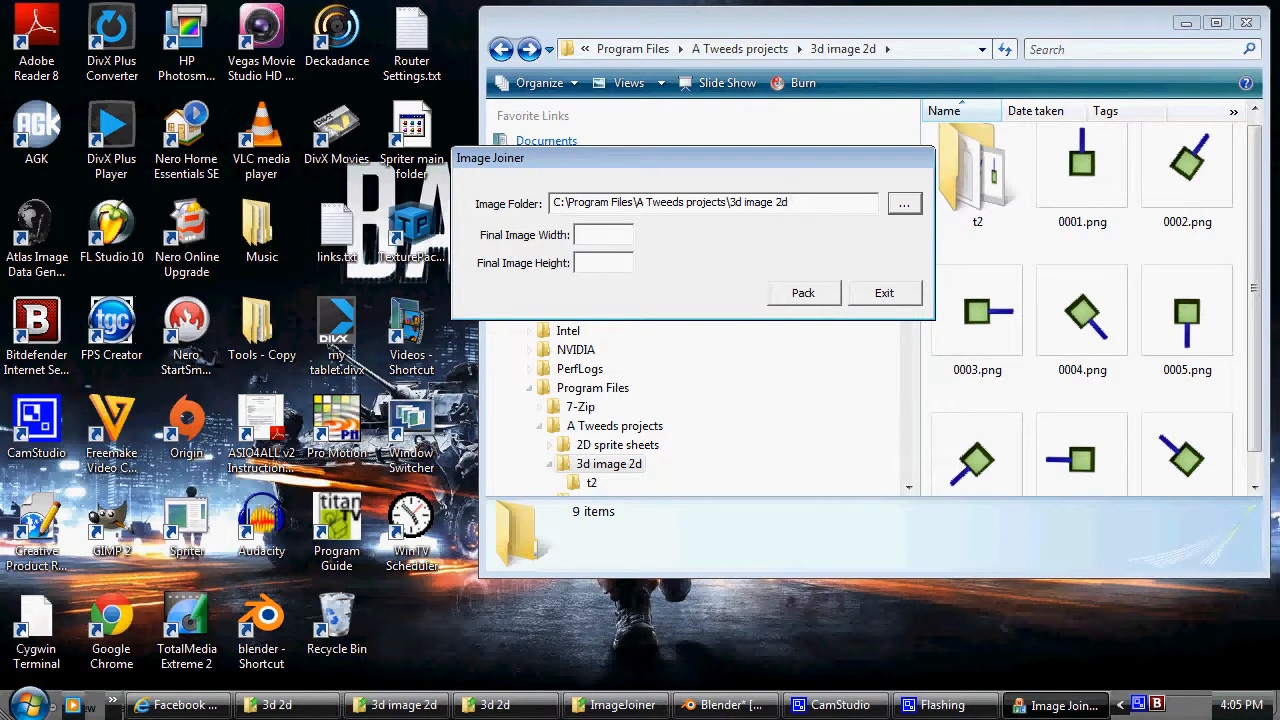
Step: Maximise the 3d image 2d folder window, check the pixel dimensions of 0001.png, and minimise the window
left_click(1216, 22)
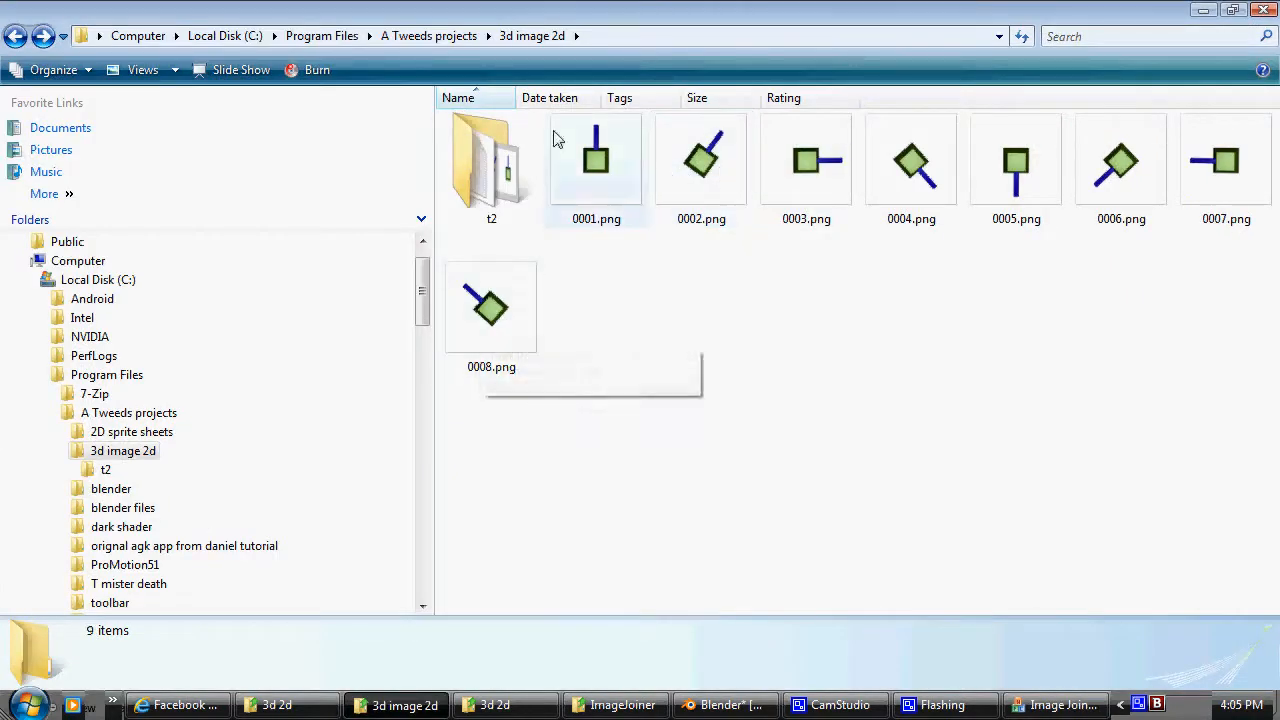
left_click_drag(435, 229, 160, 228)
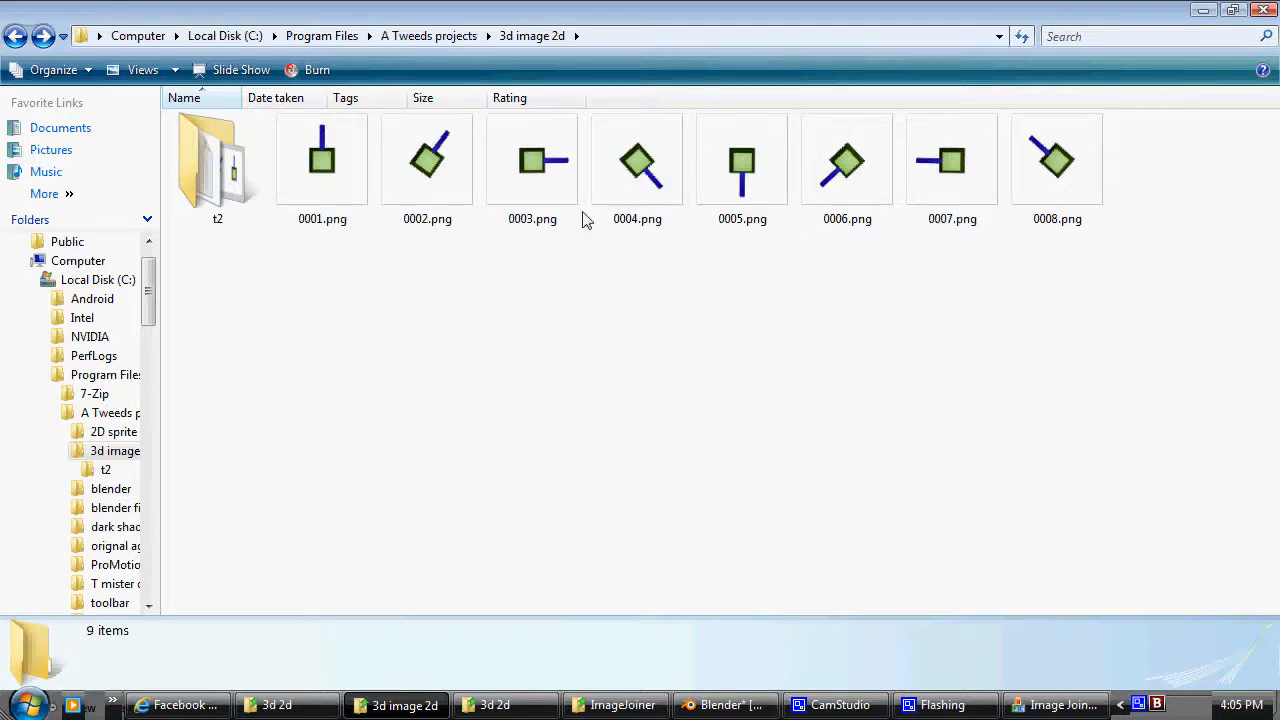
left_click(320, 175)
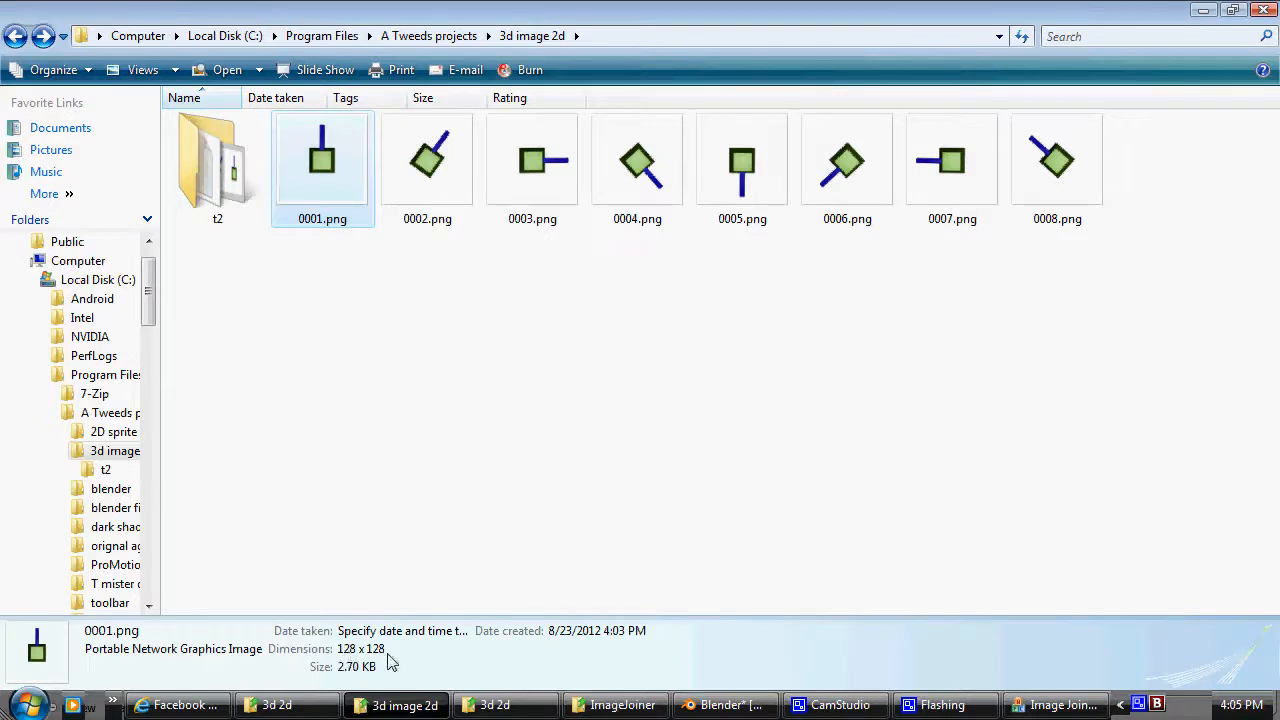
left_click(1201, 10)
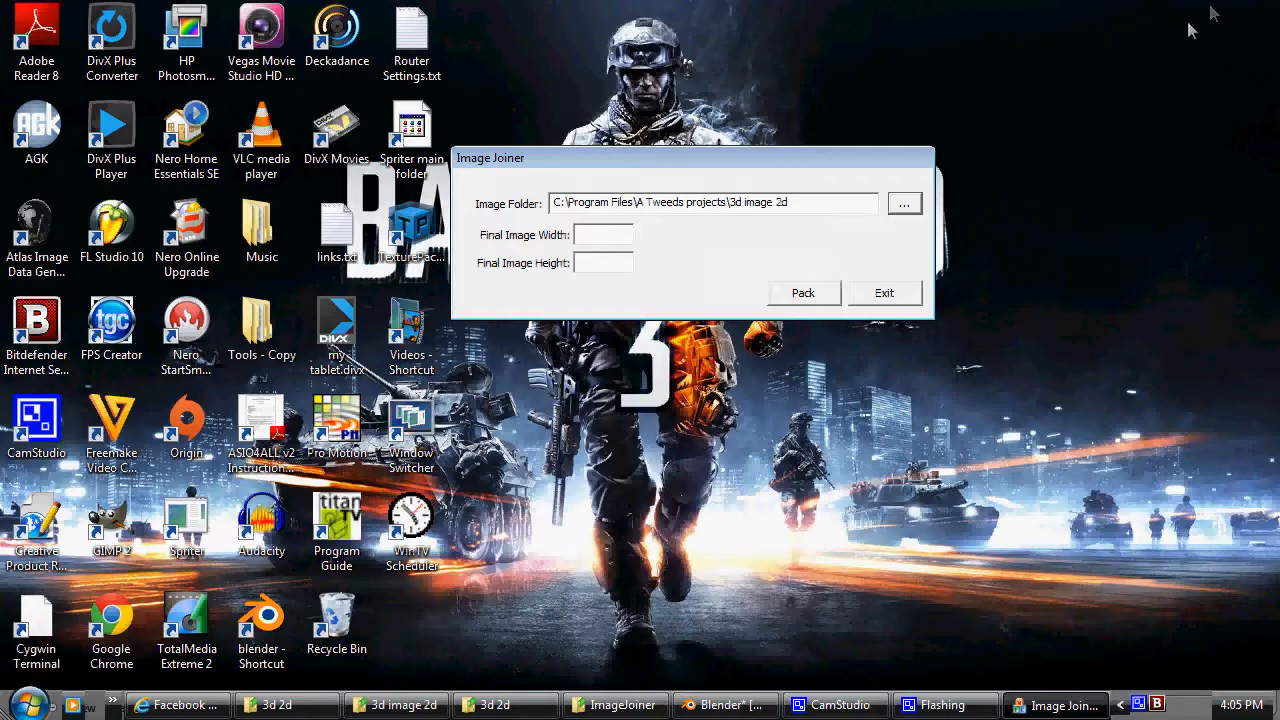
Step: Set the final image height to 128 and the final image width to 1024, checking the frames in the 3d image 2d folder
left_click(594, 264)
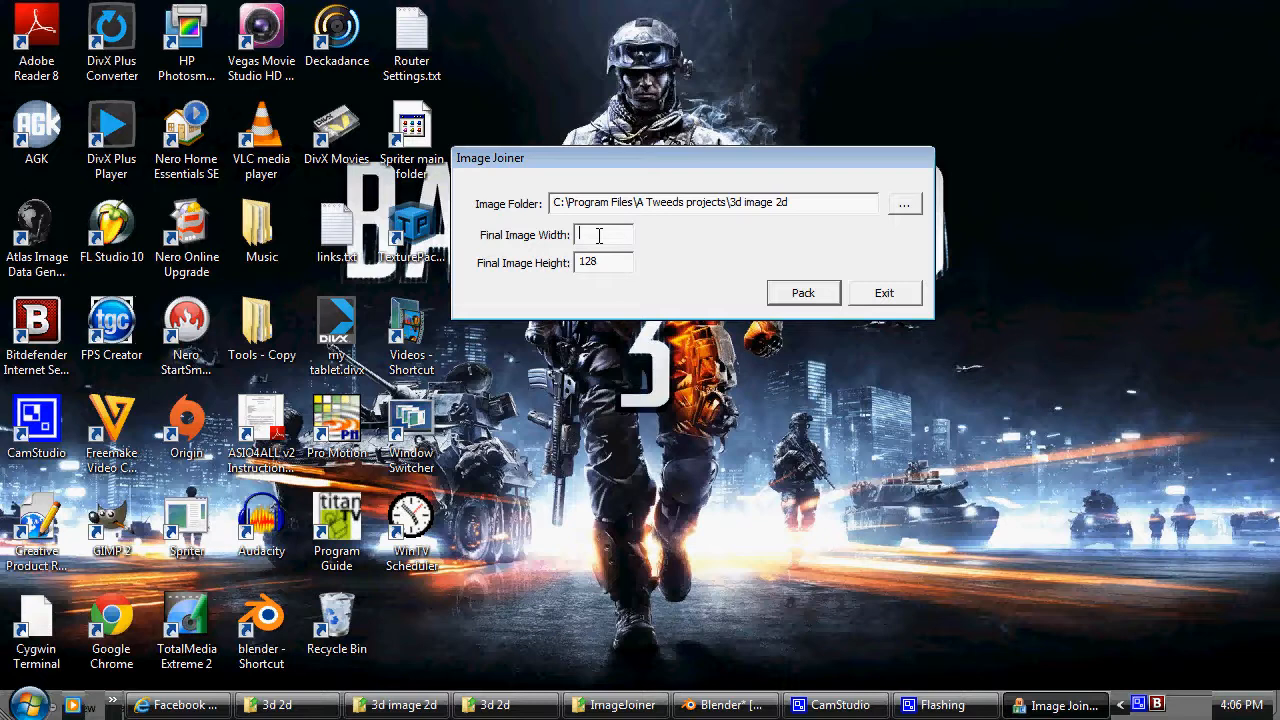
key("shift+Tab")
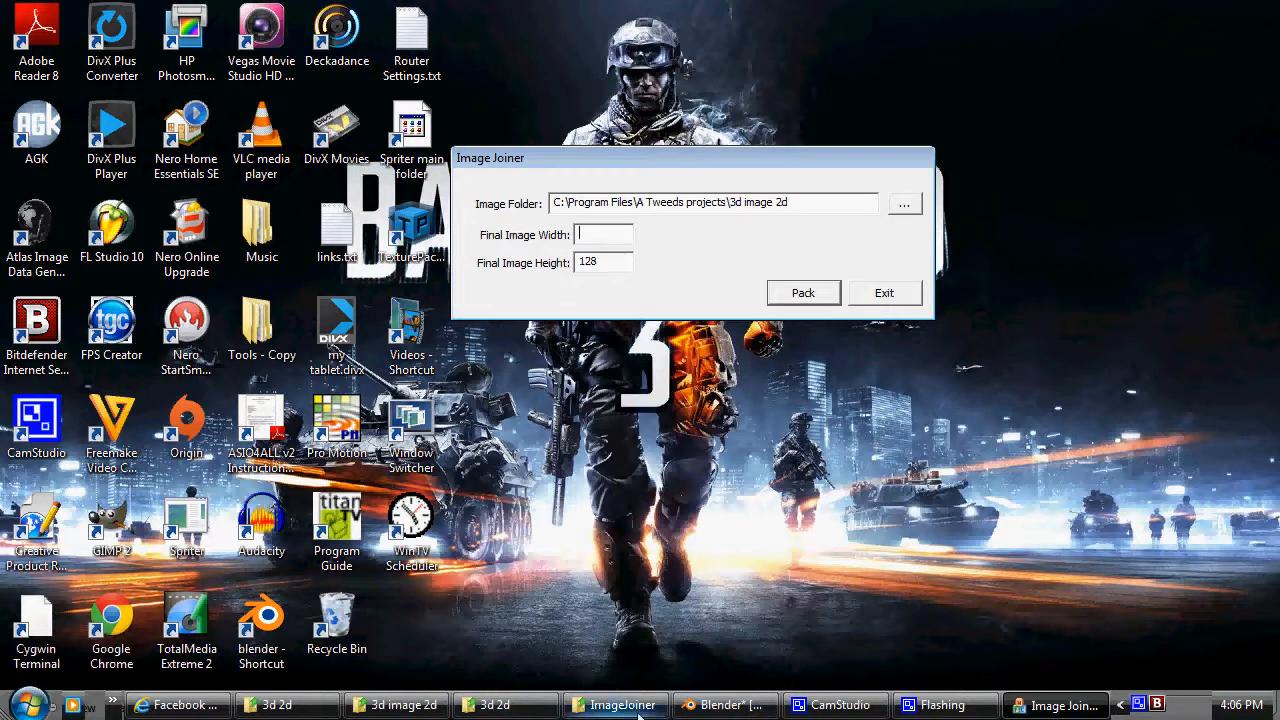
left_click(495, 705)
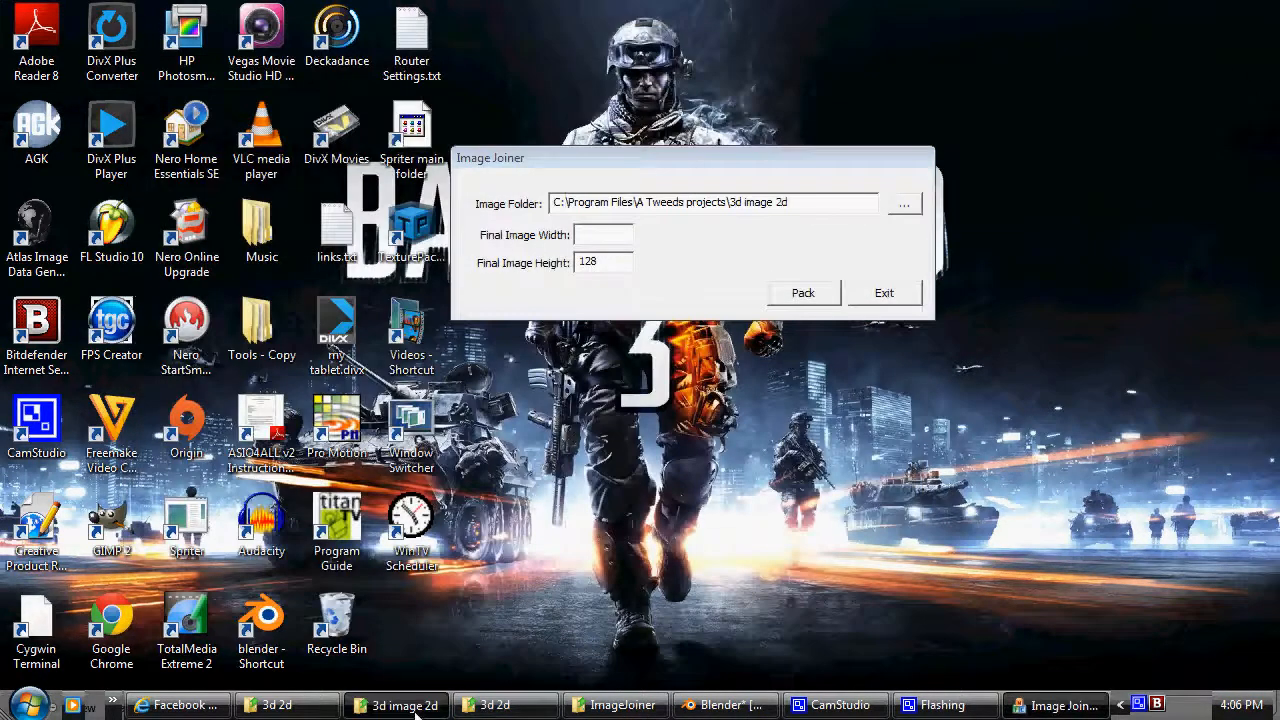
left_click(410, 705)
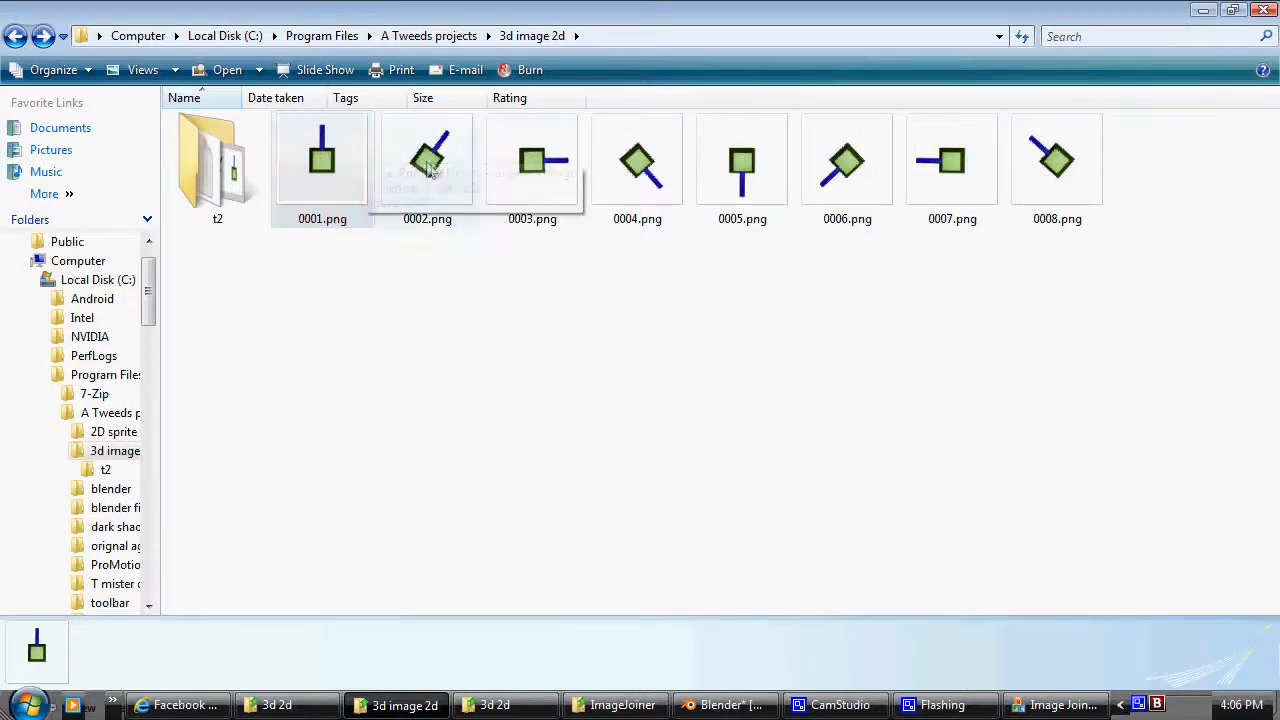
left_click(1203, 10)
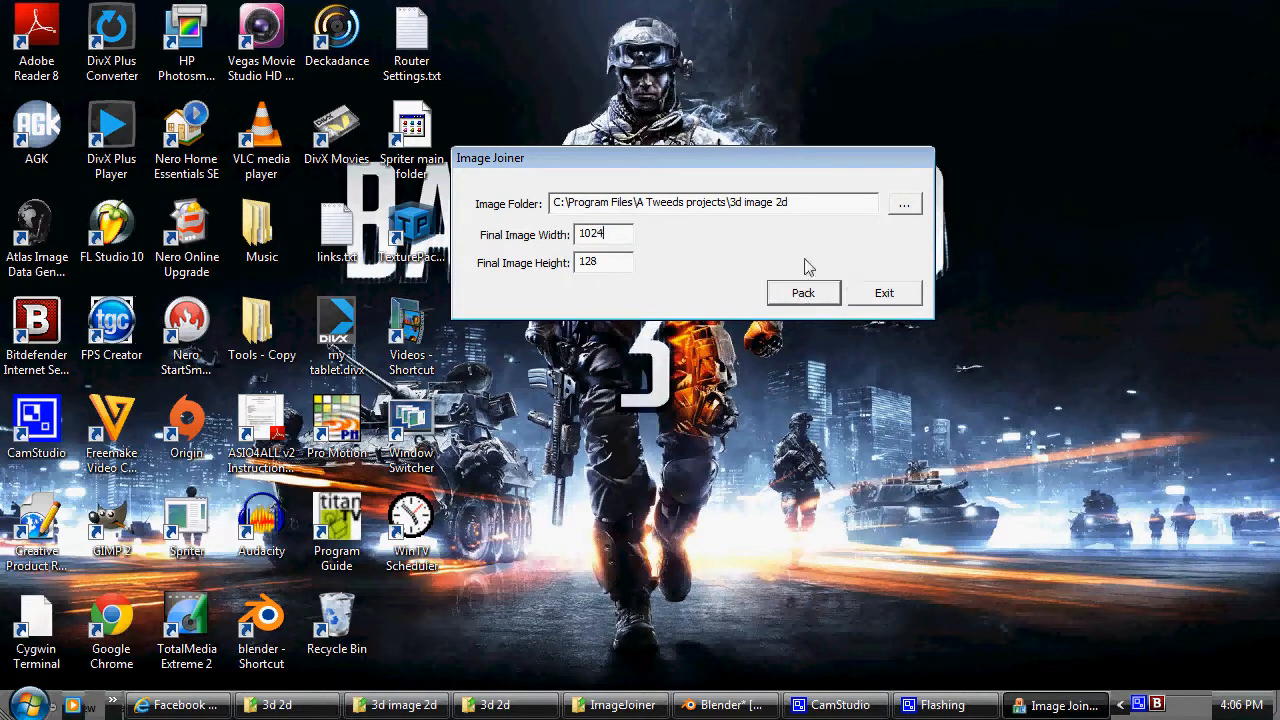
Step: Pack the frames into one image and open the result folder inside 3d image 2d in Windows Explorer
left_click_drag(824, 167, 851, 287)
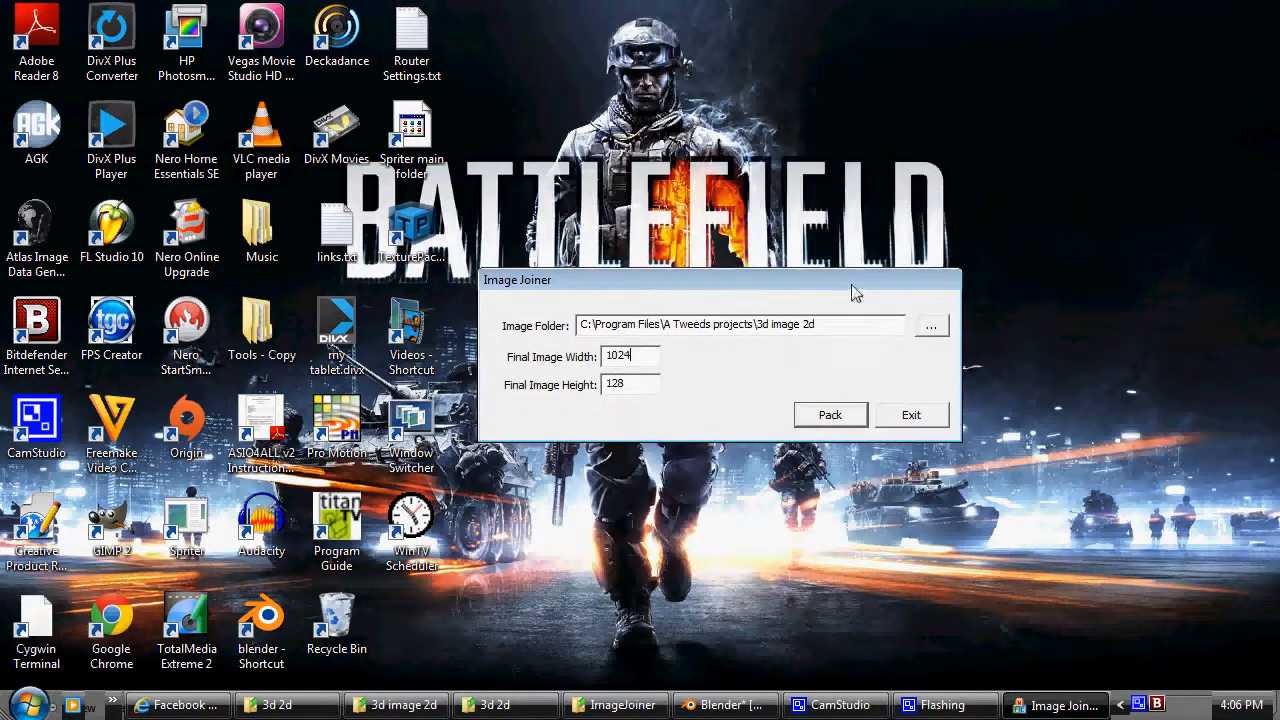
left_click(830, 415)
left_click(757, 404)
left_click(495, 705)
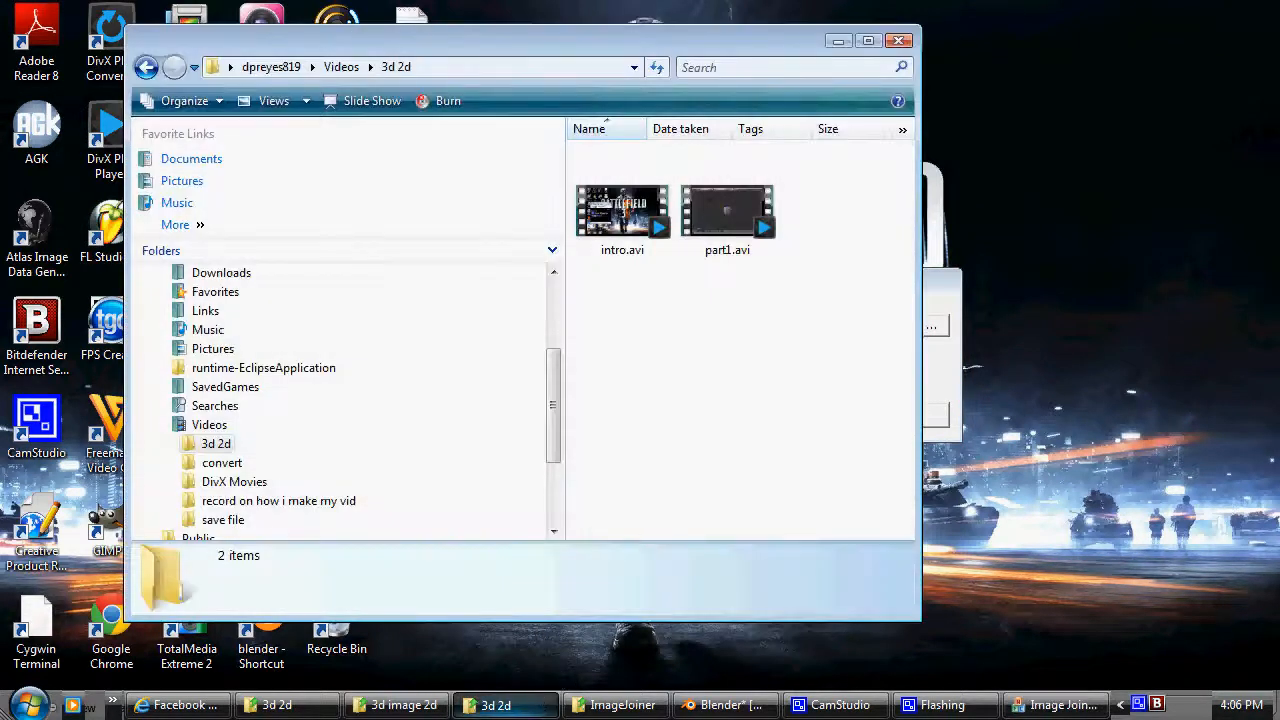
left_click(495, 705)
left_click(398, 705)
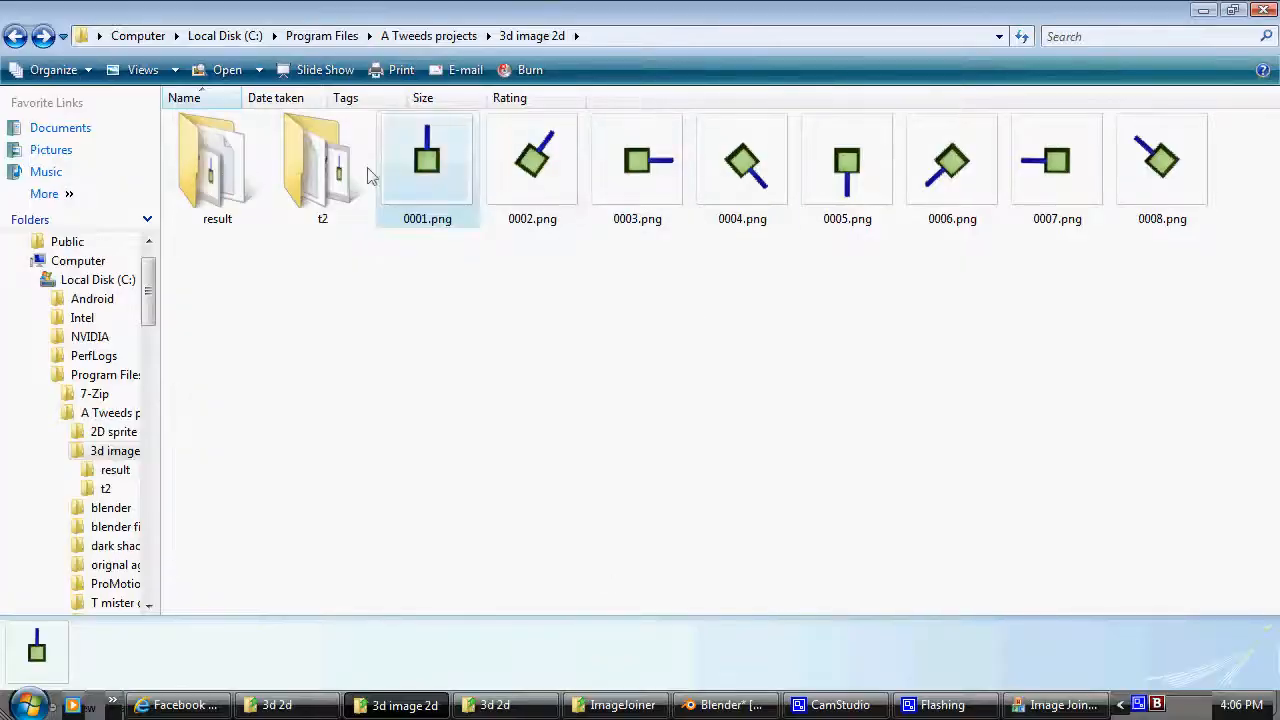
double_click(214, 178)
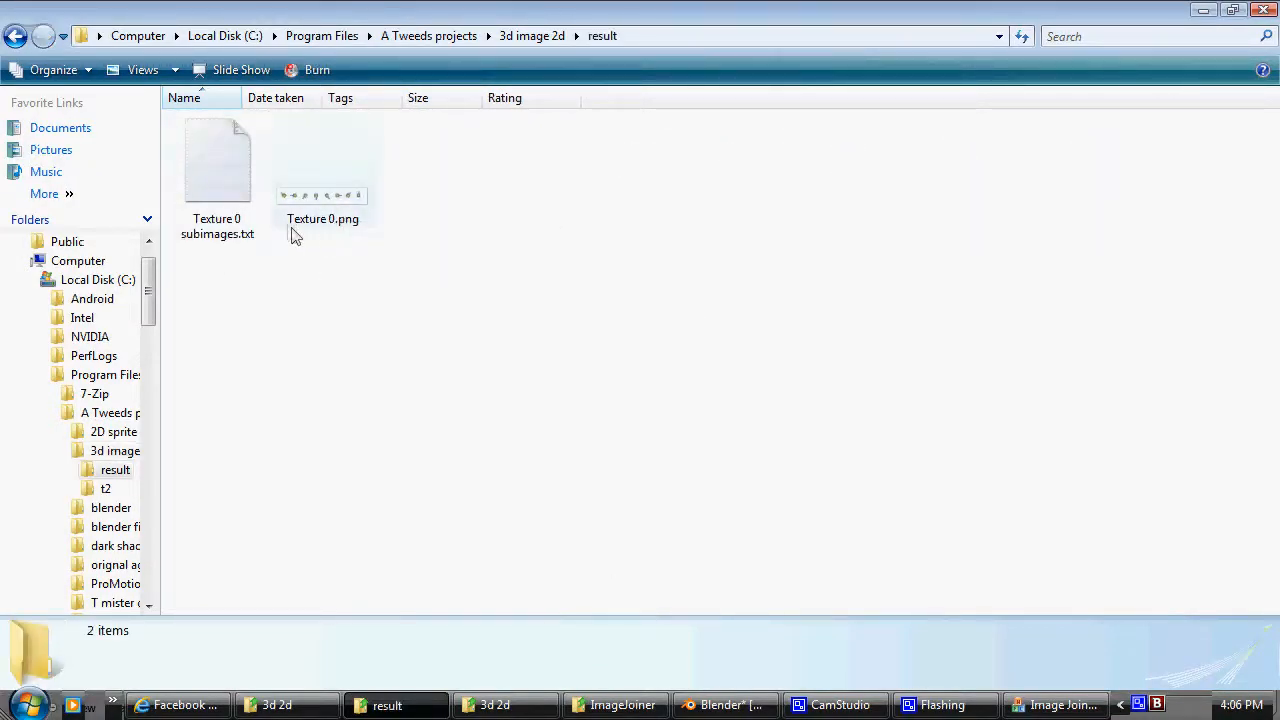
Step: Rename Texture 0.png as t3.png and Texture 0 subimages.txt as t3.txt
right_click(342, 218)
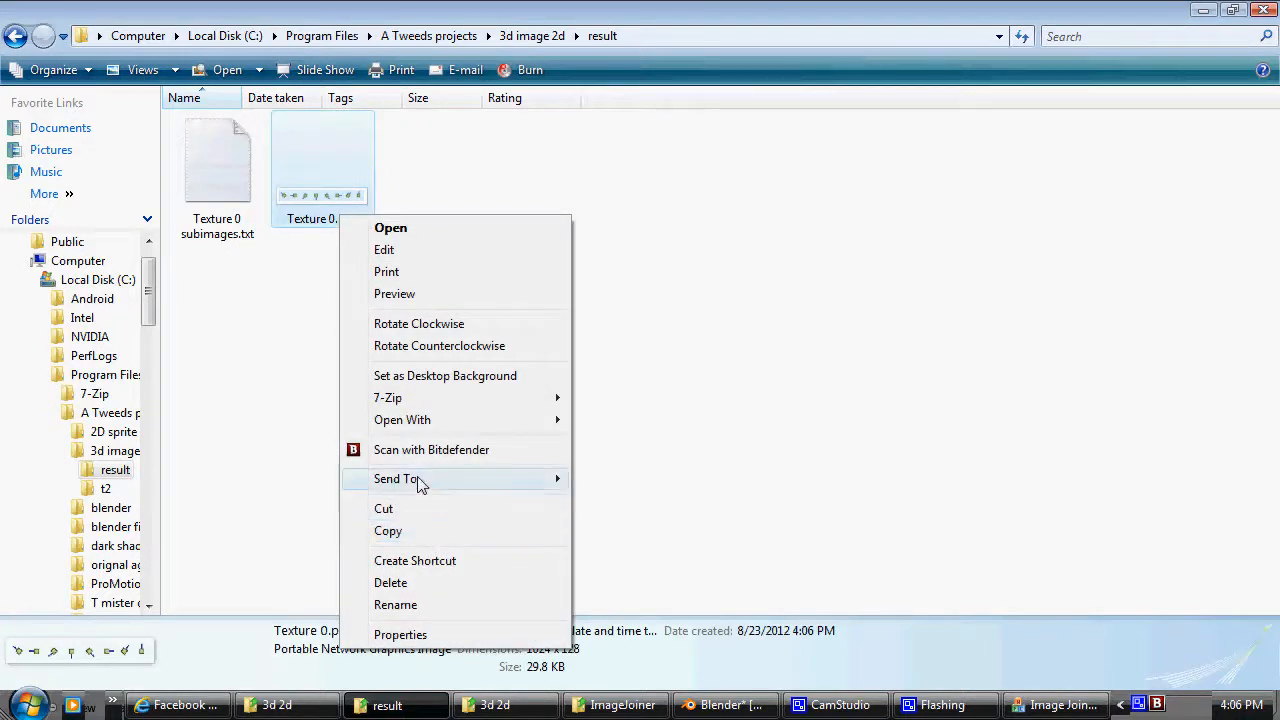
left_click(424, 605)
type("t3")
left_click(306, 306)
right_click(345, 208)
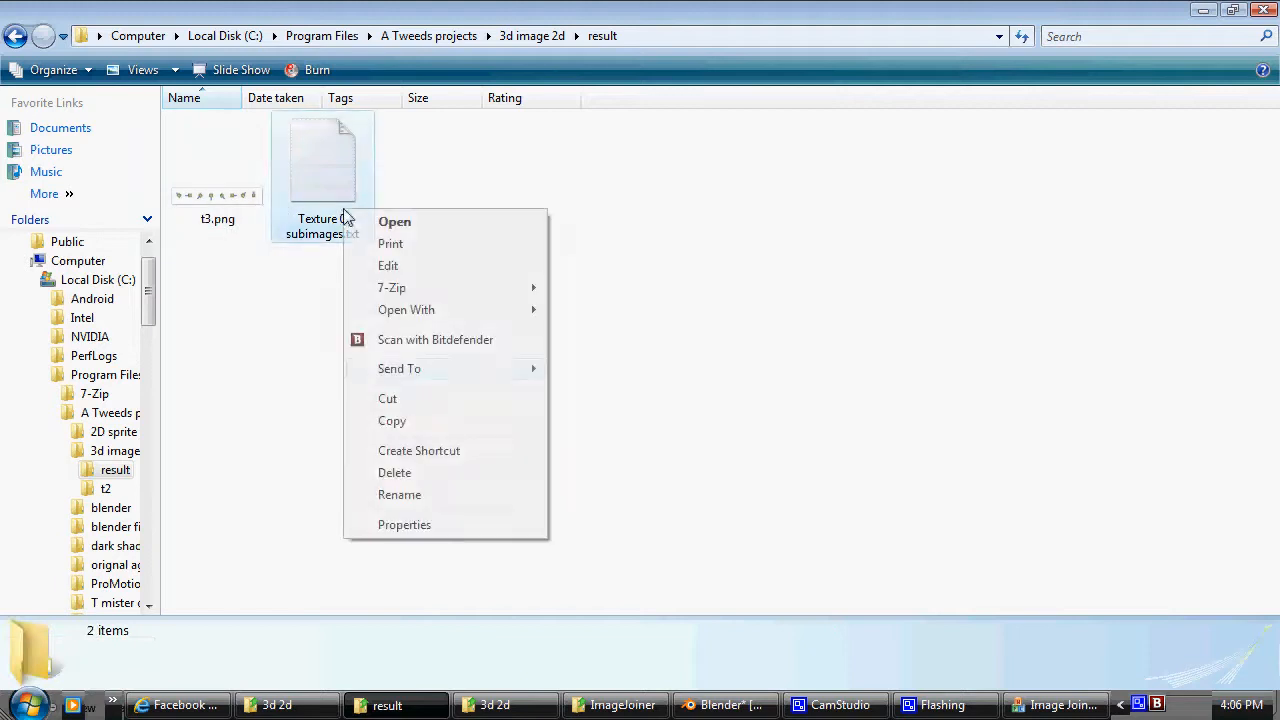
left_click(428, 495)
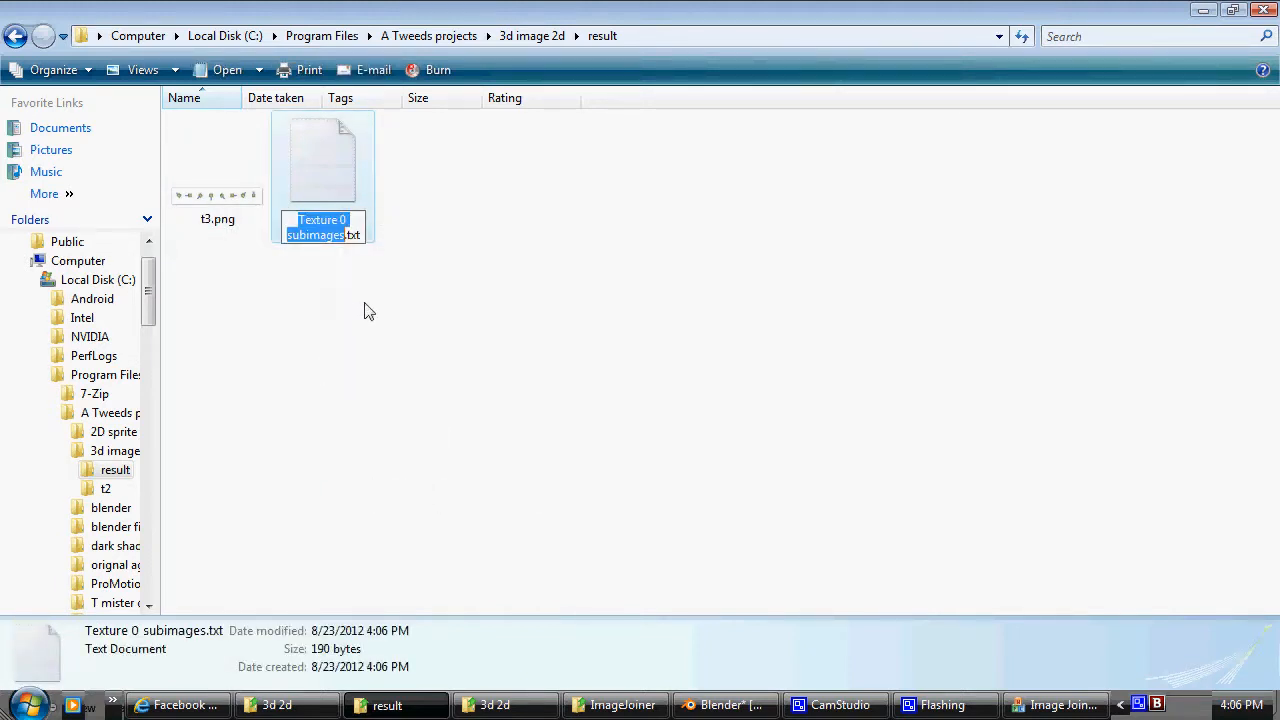
type("t3")
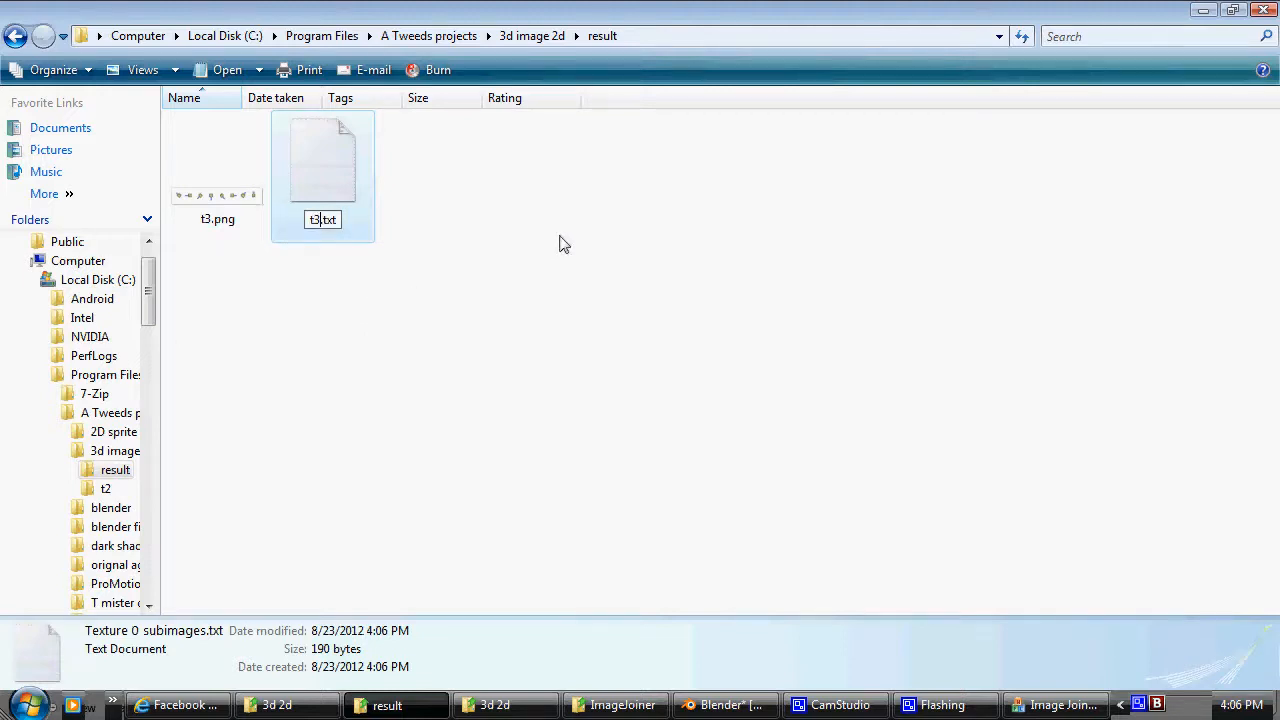
left_click(560, 244)
Step: Go back to the 3d image 2d folder and rename the result folder as t3
left_click(16, 37)
double_click(233, 180)
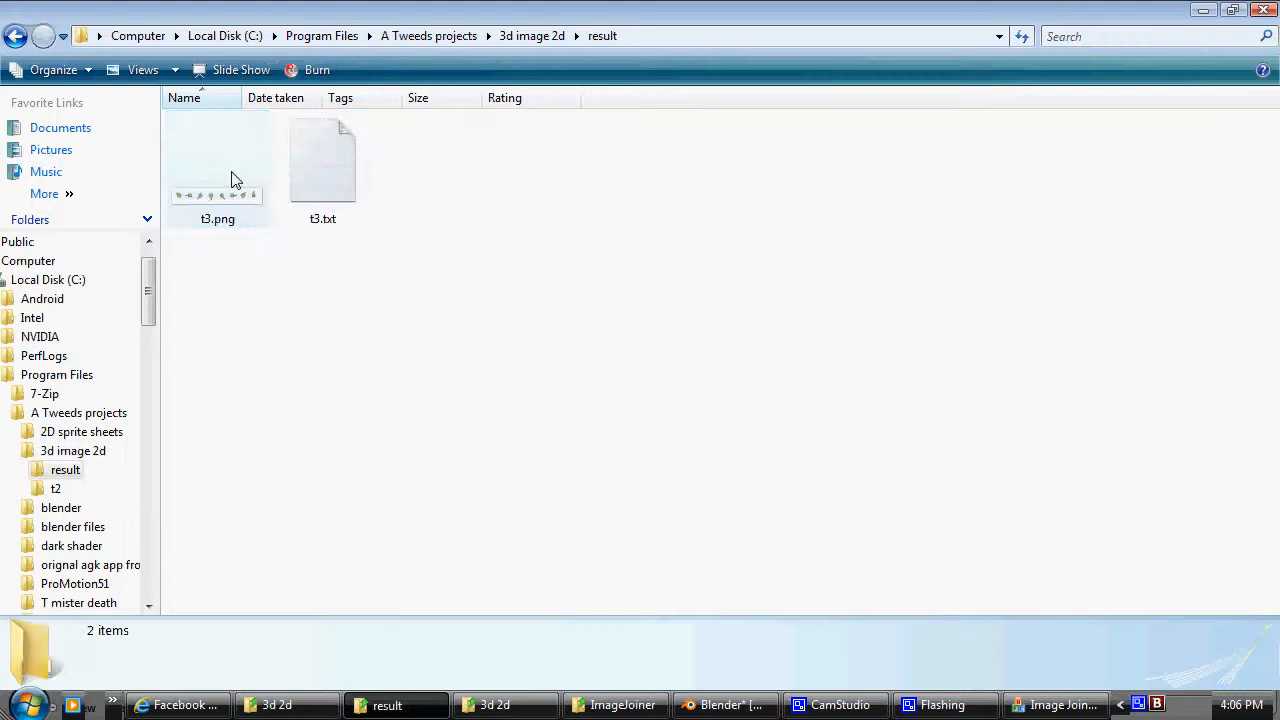
left_click(16, 37)
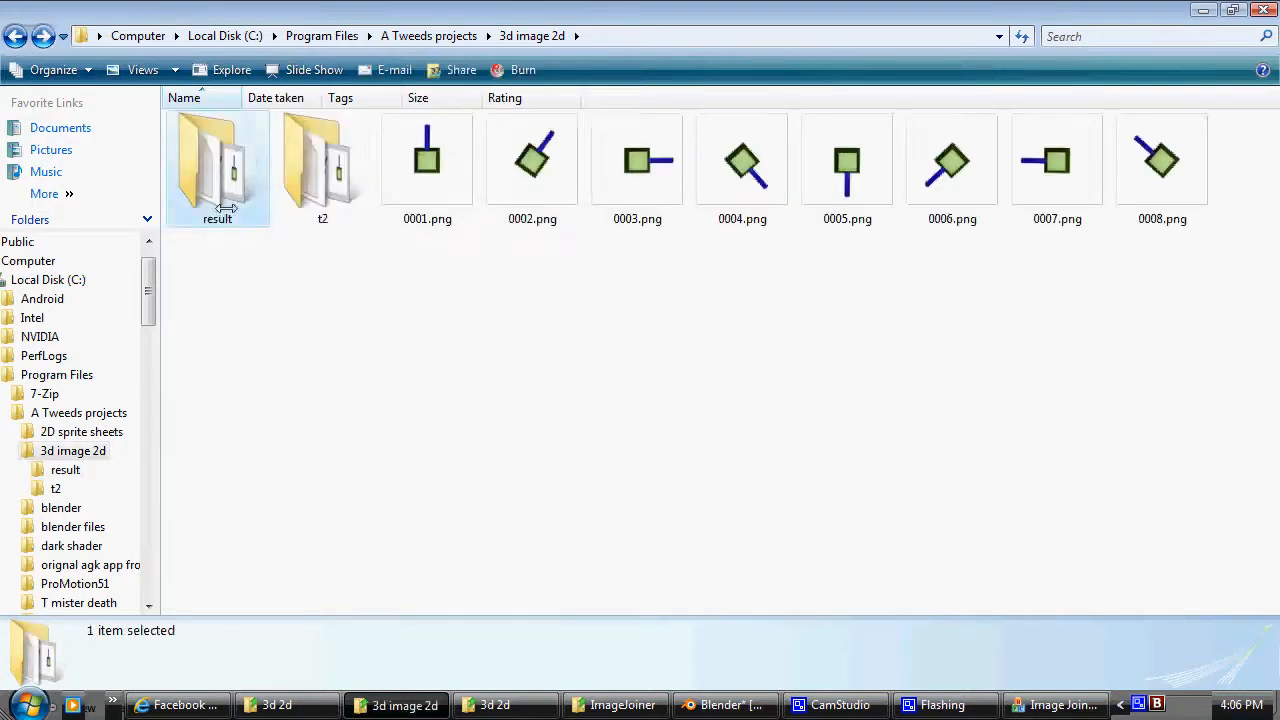
right_click(212, 188)
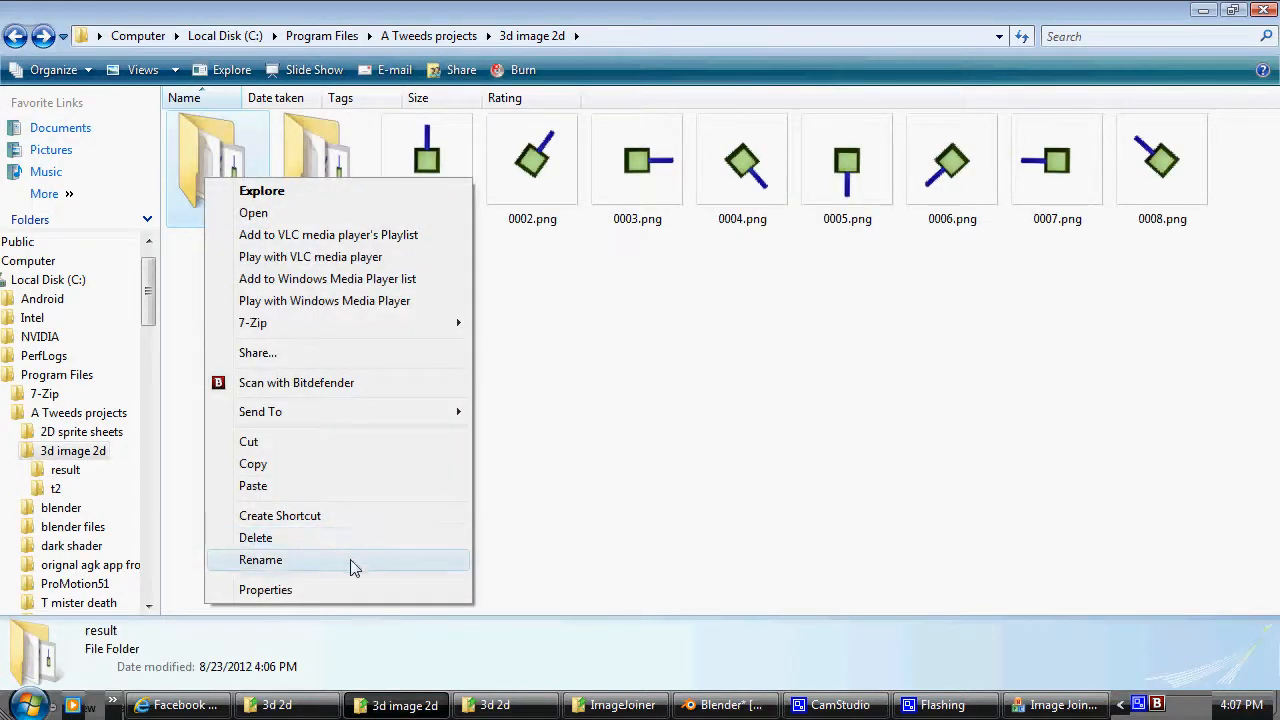
left_click(355, 562)
type("t3")
key("Return")
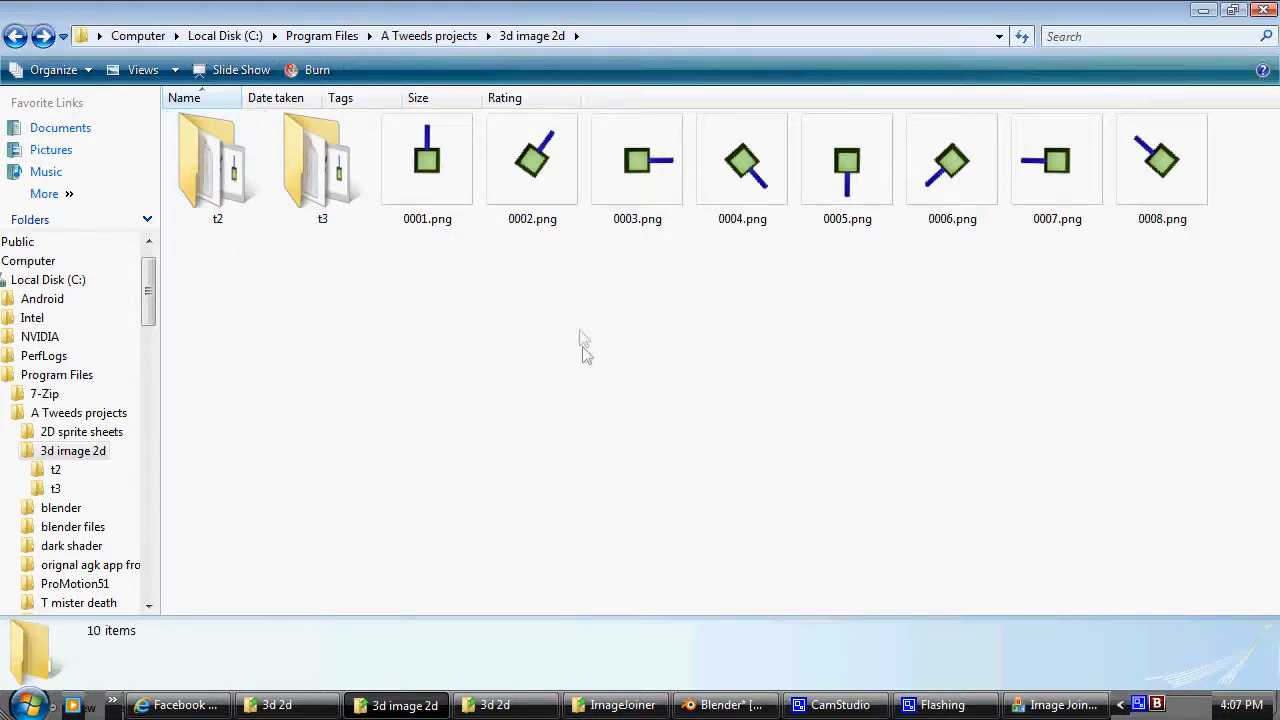
Step: Open t3.png from the t3 folder in the image viewer, inspect the packed turret frames, and minimise the viewer
double_click(323, 183)
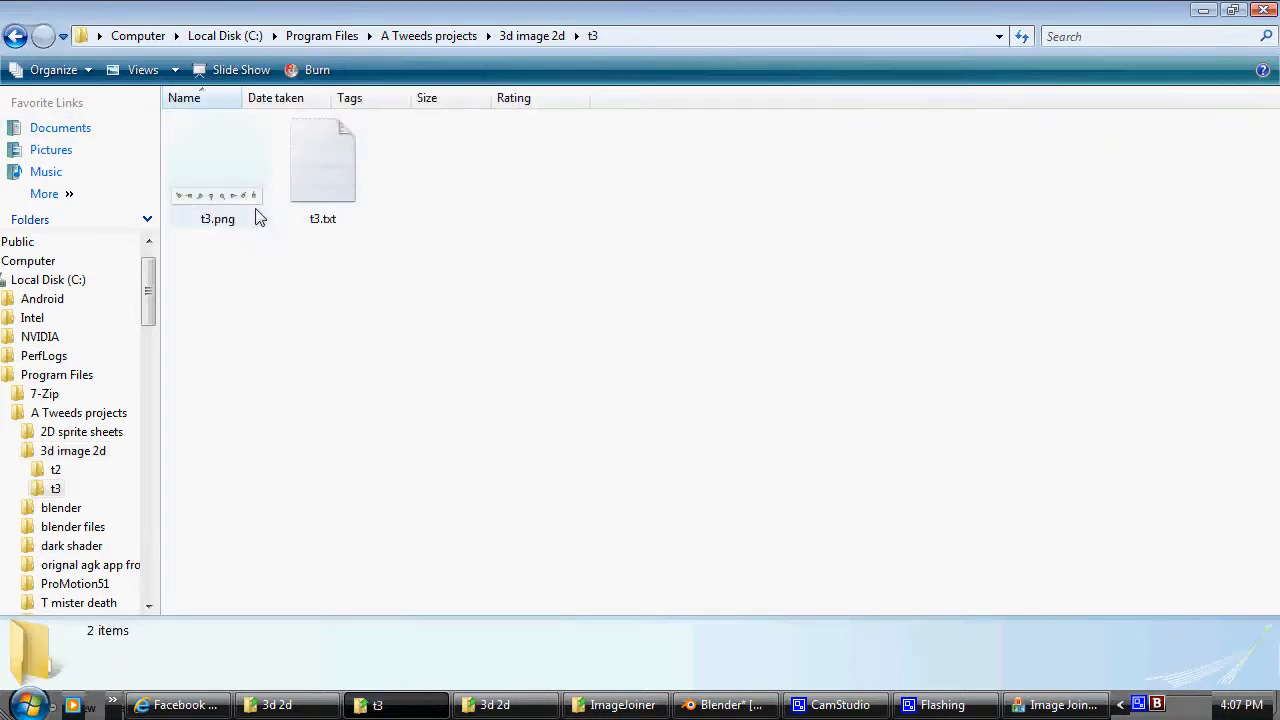
left_click(249, 208)
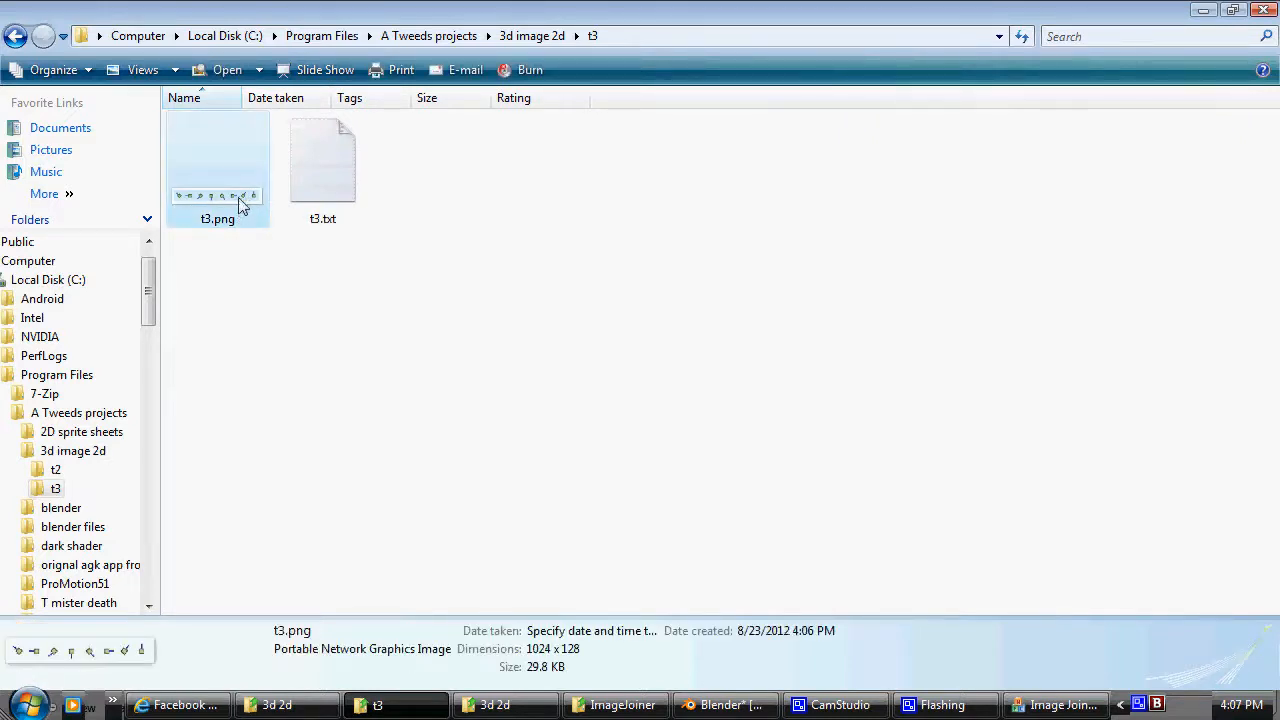
double_click(234, 198)
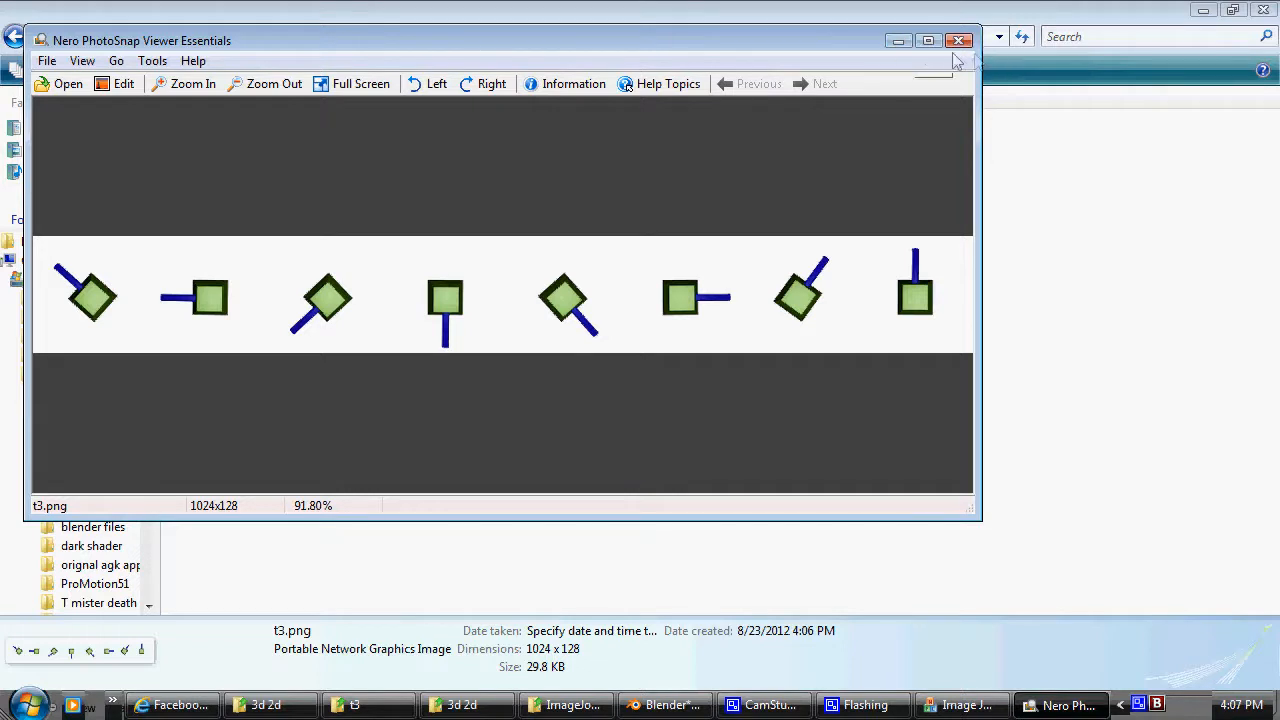
left_click(899, 42)
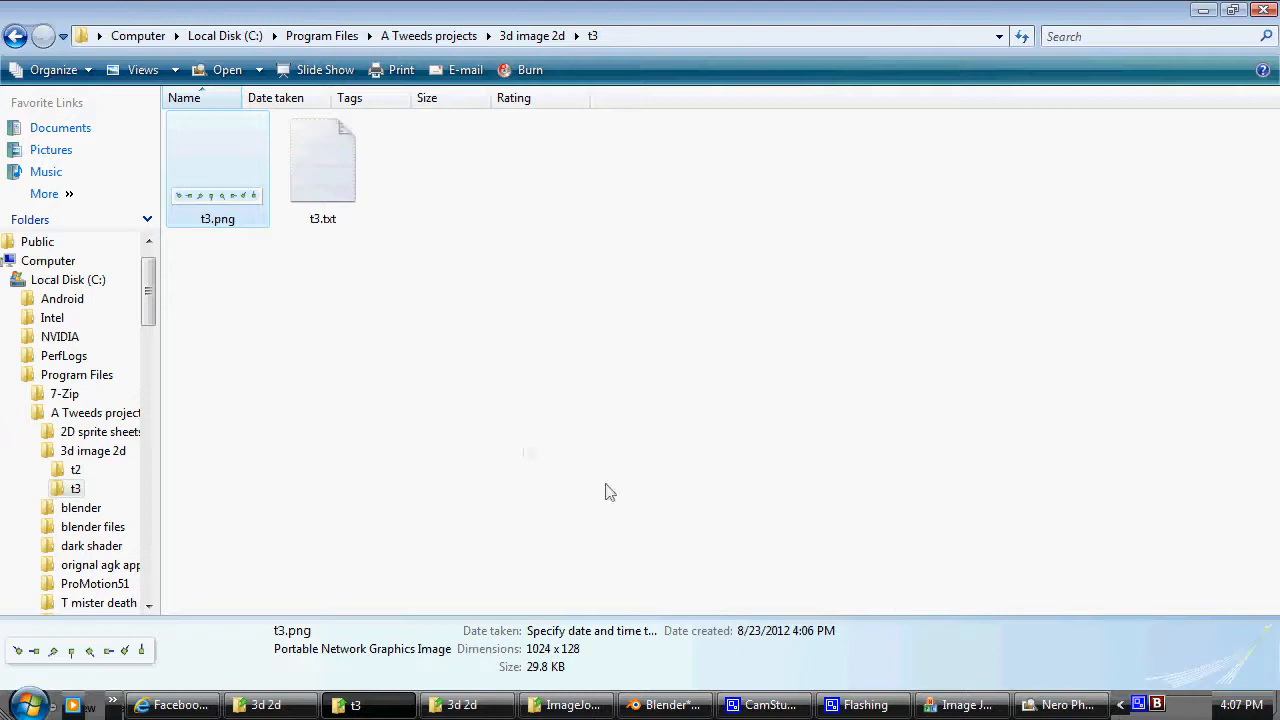
Step: Minimise the t3 folder window and exit Image Joiner
left_click(1203, 11)
left_click(912, 416)
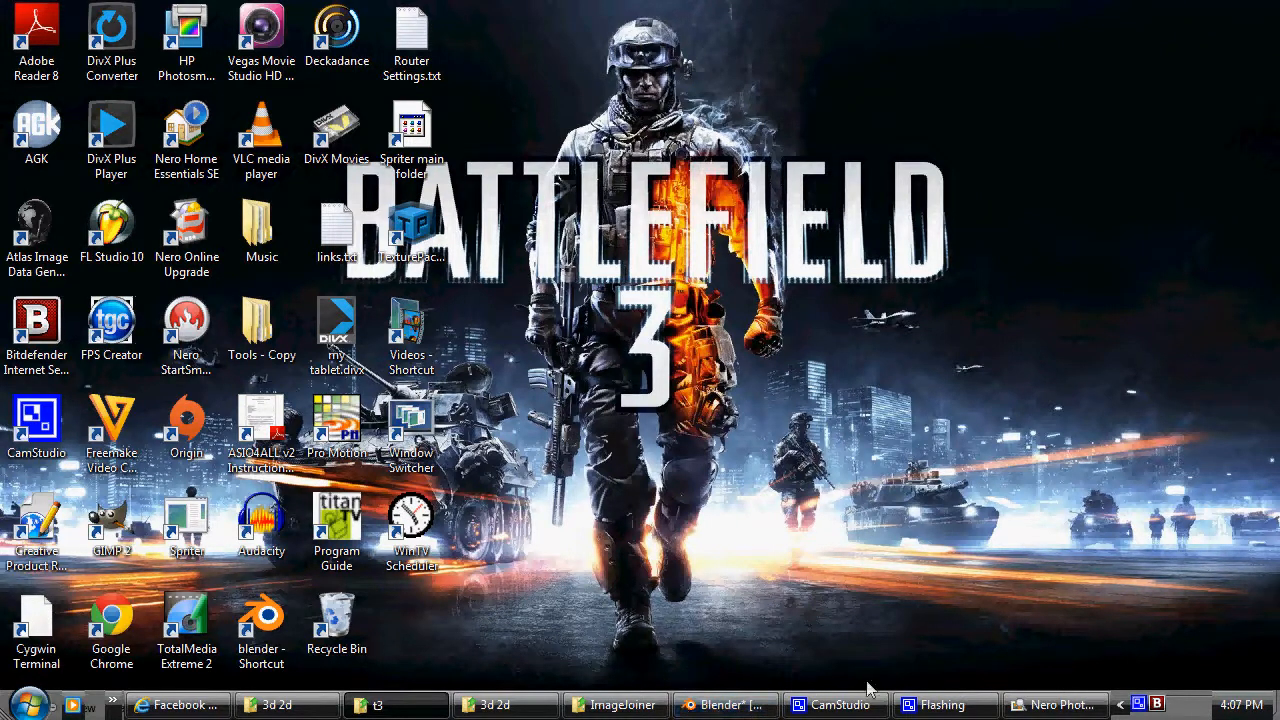
right_click(1139, 704)
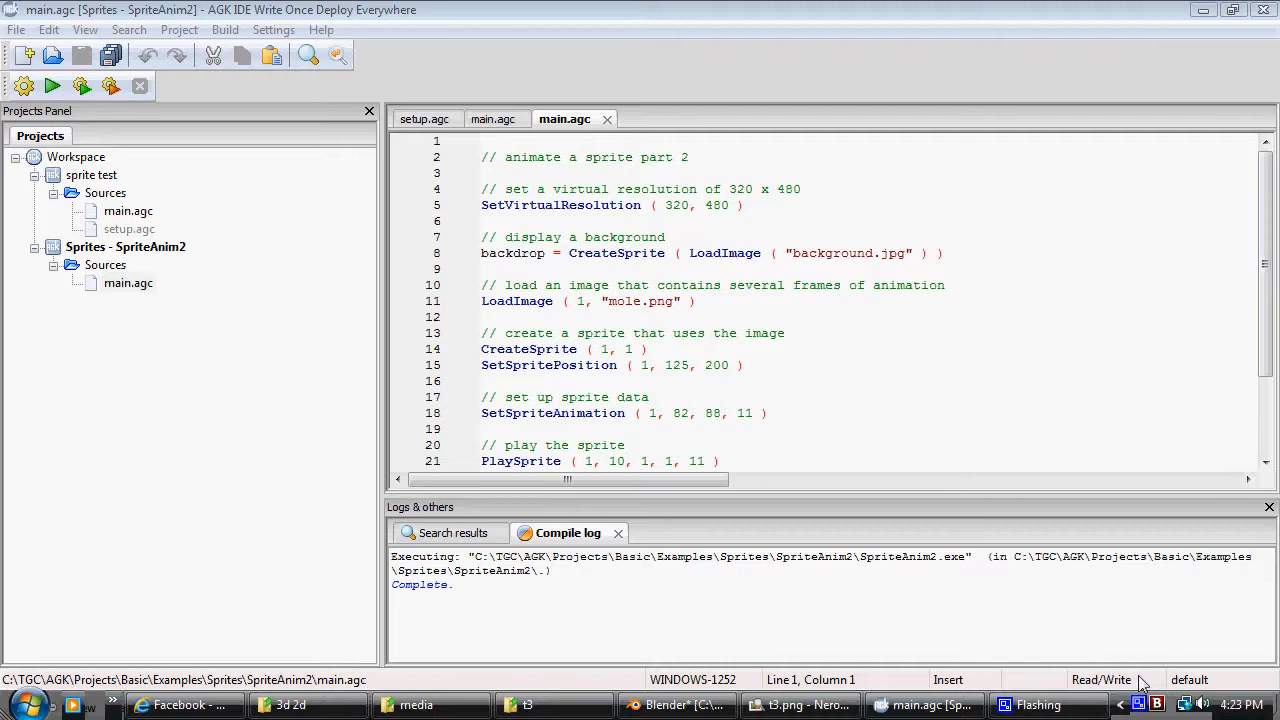
Step: Open t3.png from the t3 folder in the image viewer, inspect the sheet, and minimise the viewer and the folder
left_click(520, 705)
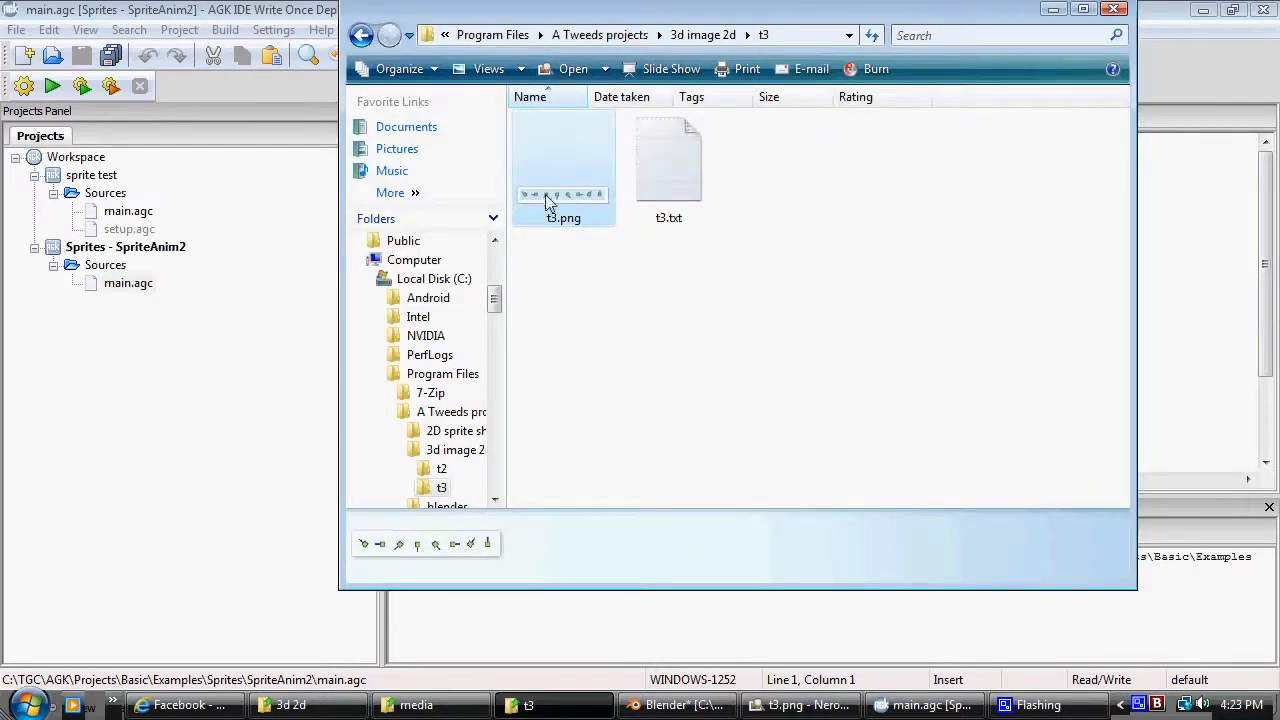
double_click(578, 160)
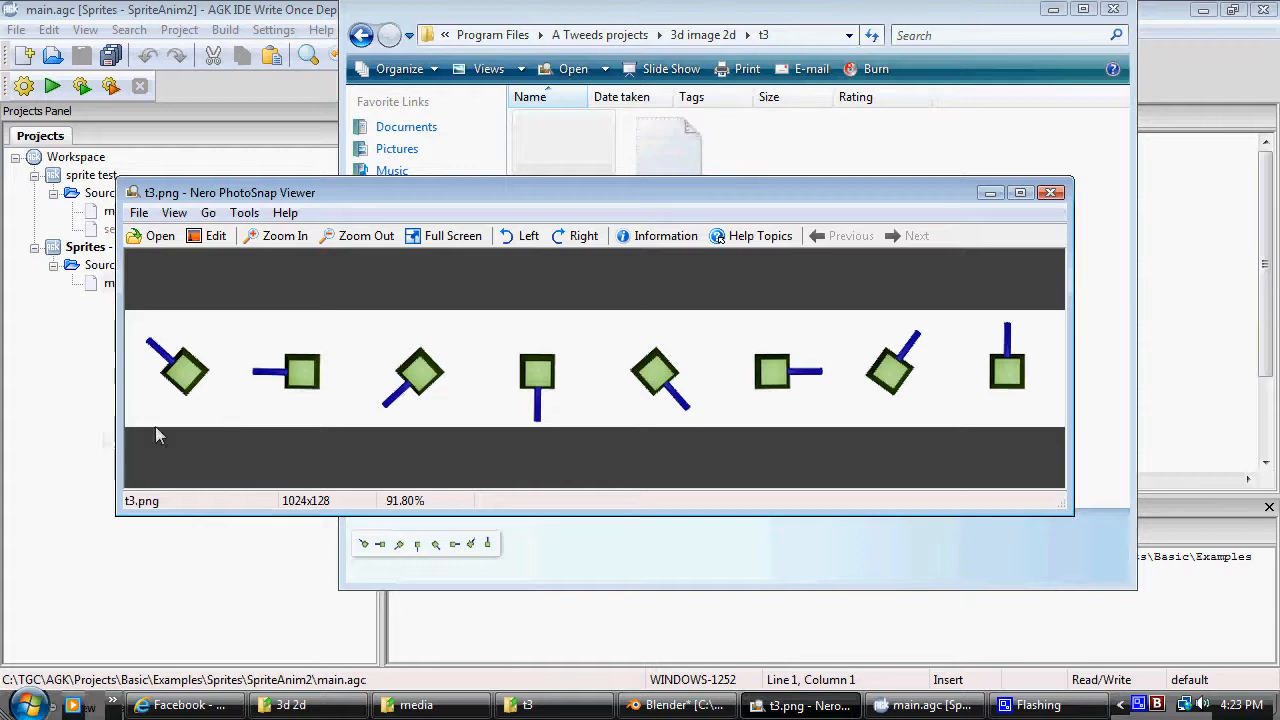
left_click(990, 194)
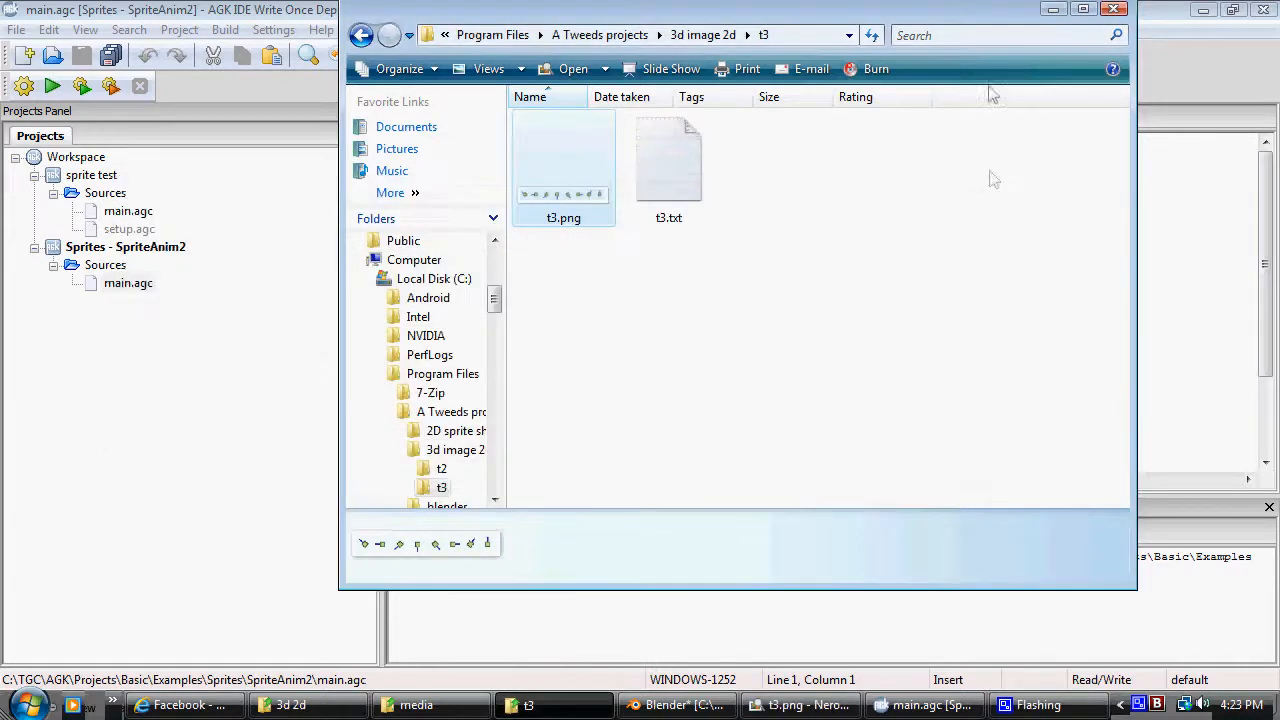
left_click(1052, 10)
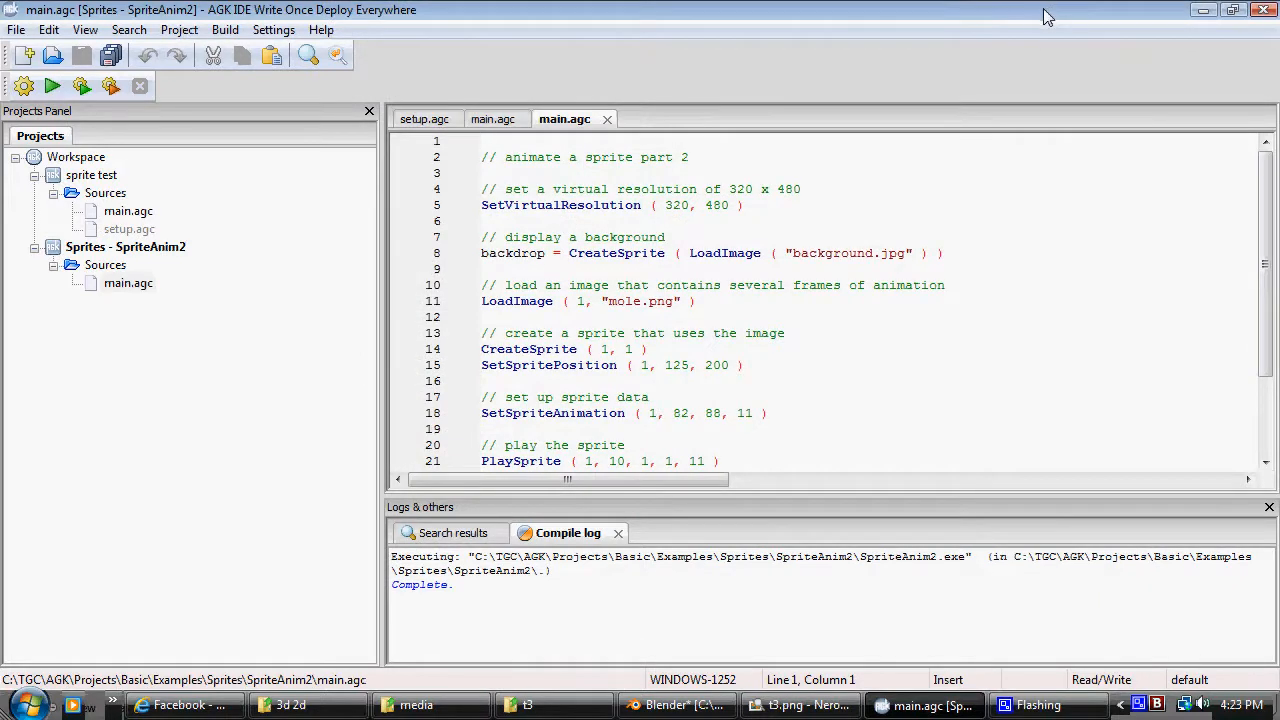
Step: Review the SpriteAnim2 example's main.agc code, run the example to watch its animation, and close the running application
scroll(986, 320, "down", 2)
scroll(950, 350, "up", 2)
left_click(52, 86)
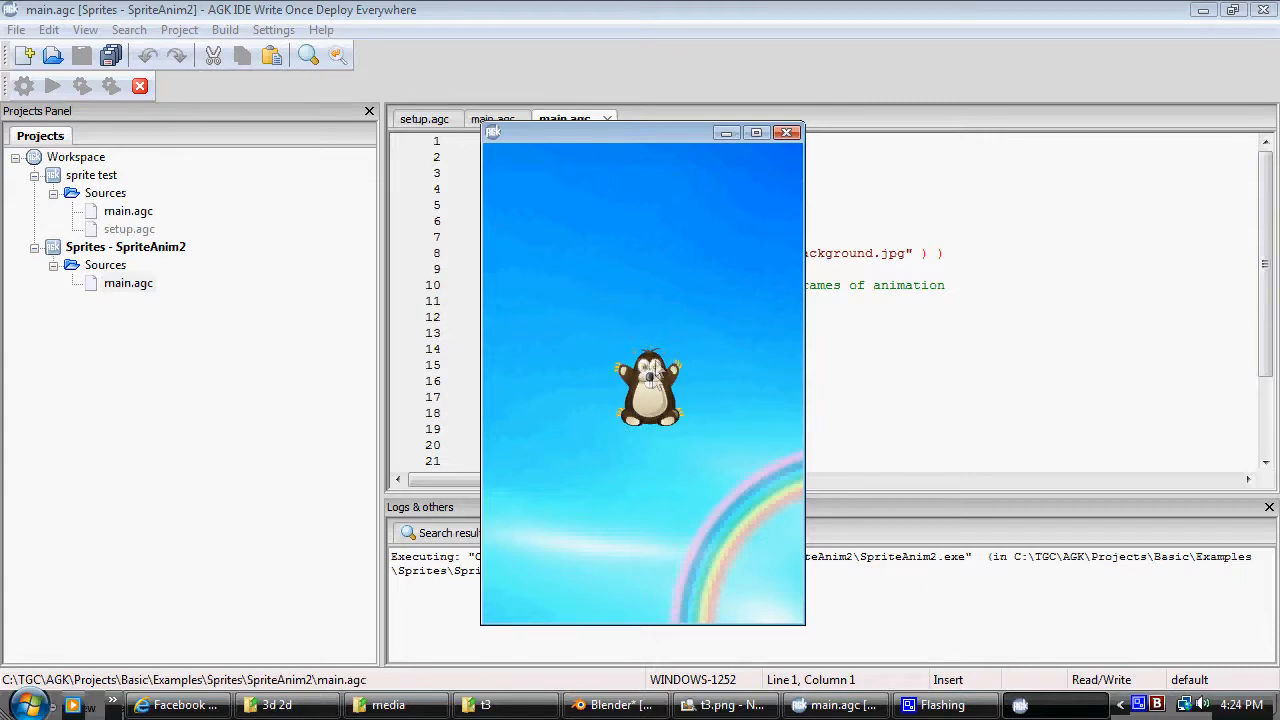
left_click(787, 133)
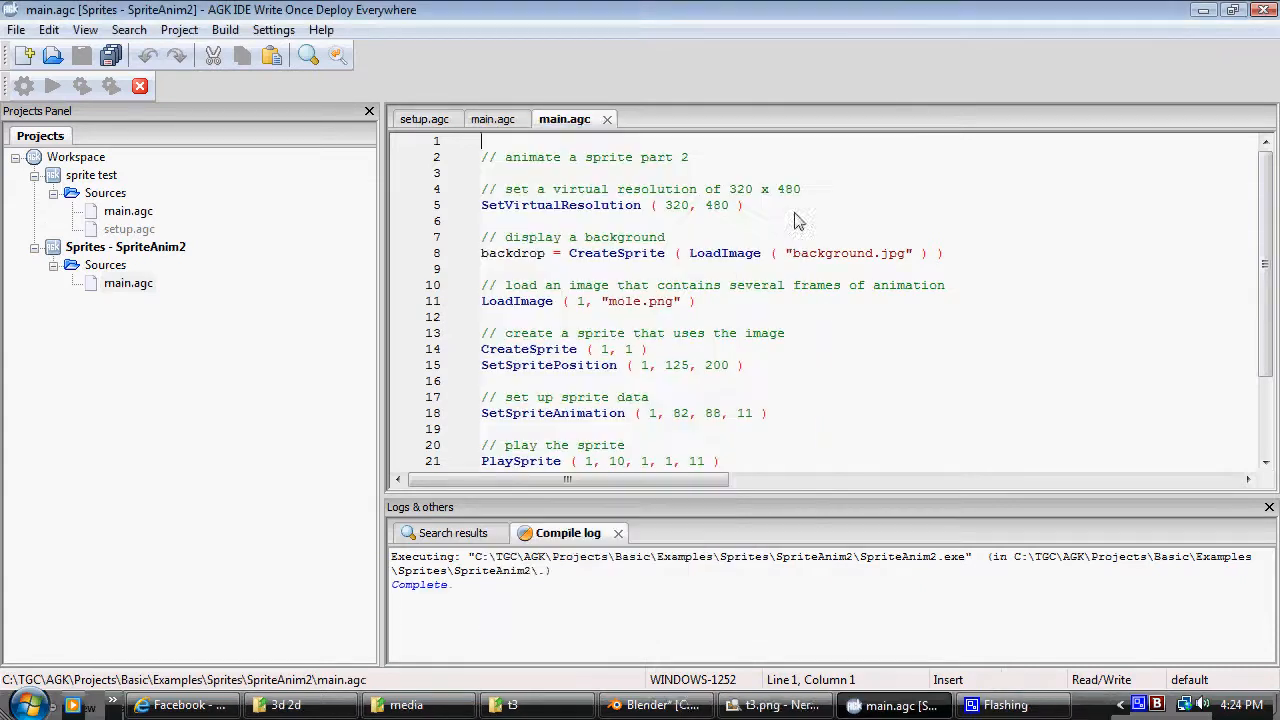
Step: In the file explorer, browse to the media folder of the AGK SpriteAnim2 example under Basic, Examples, Sprites
left_click(464, 708)
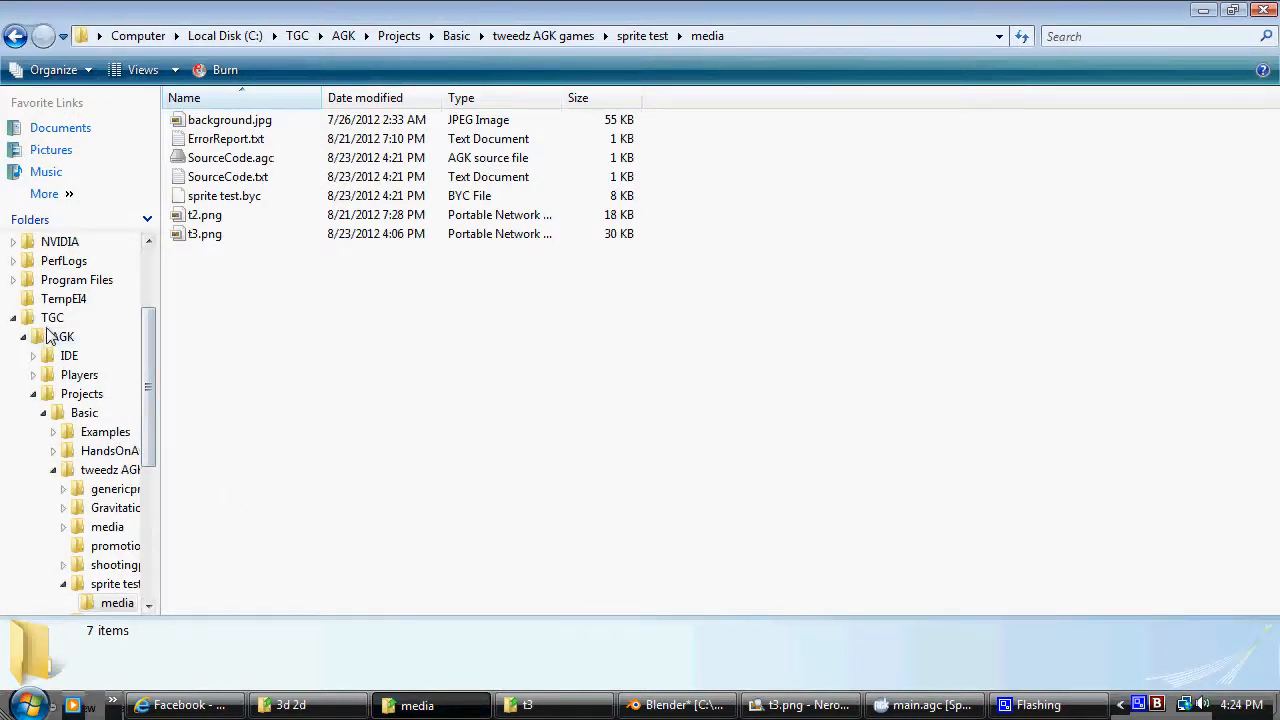
left_click(54, 432)
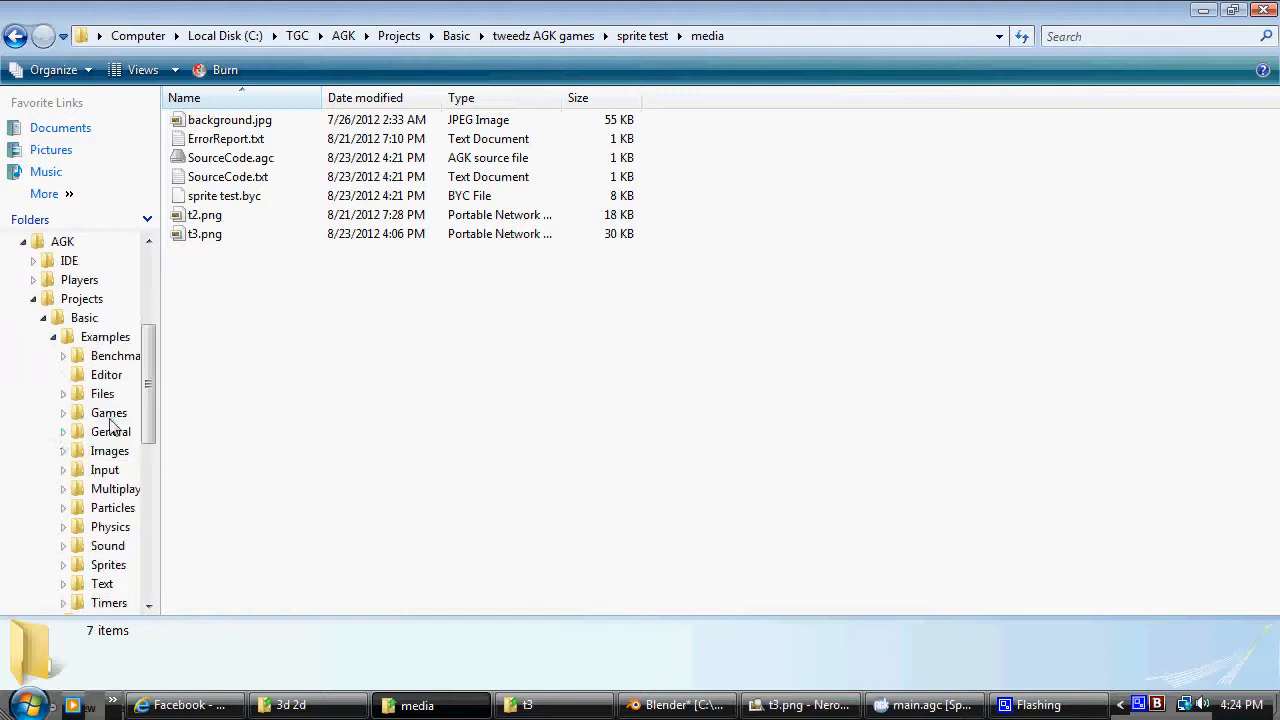
left_click(110, 566)
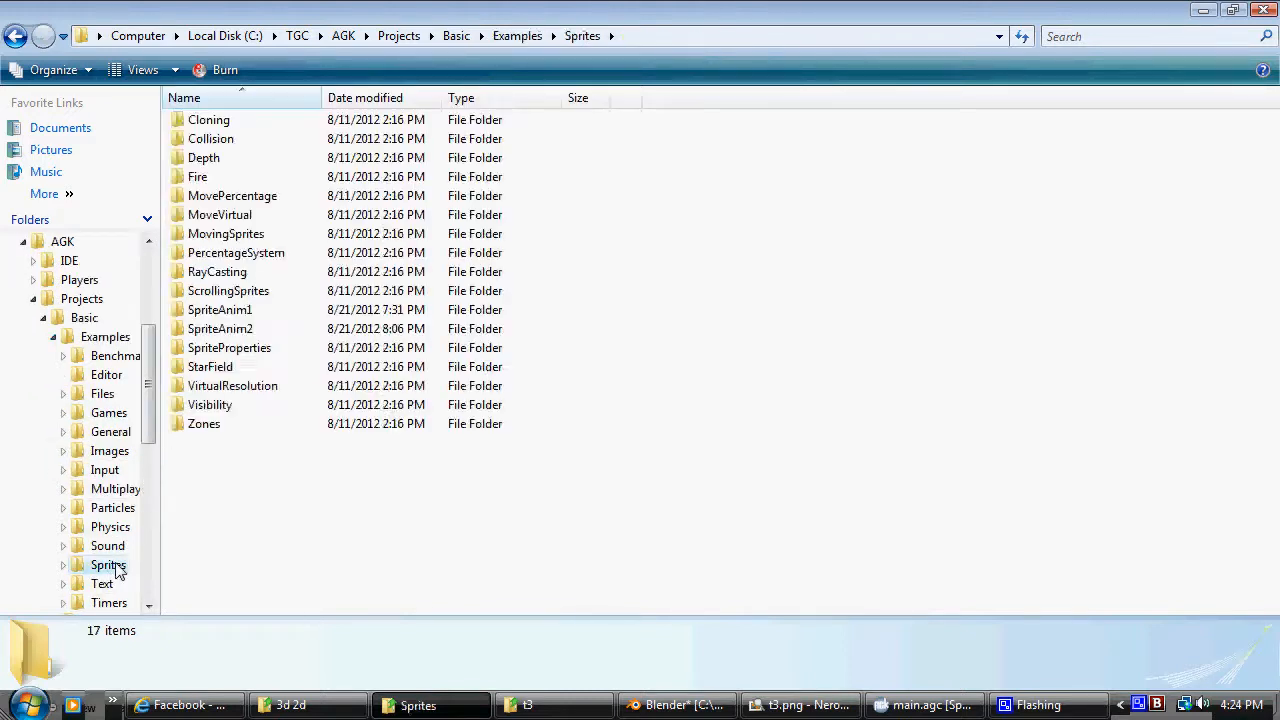
double_click(244, 333)
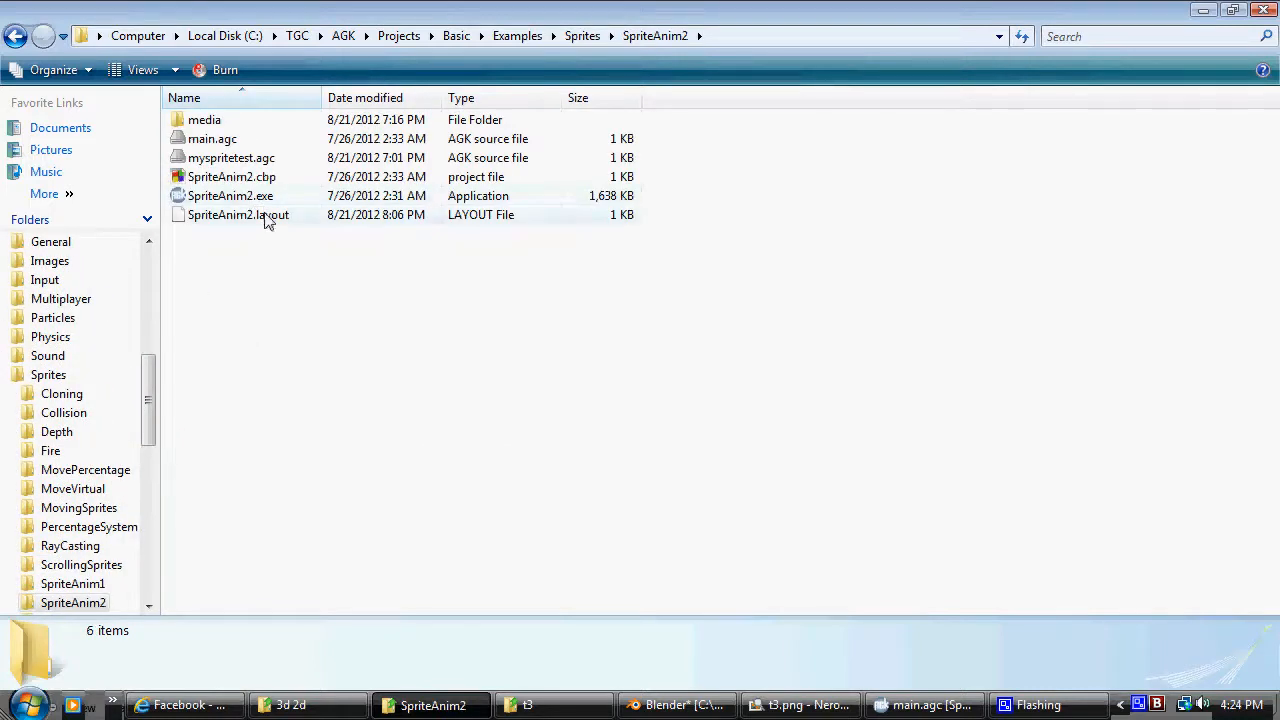
double_click(214, 120)
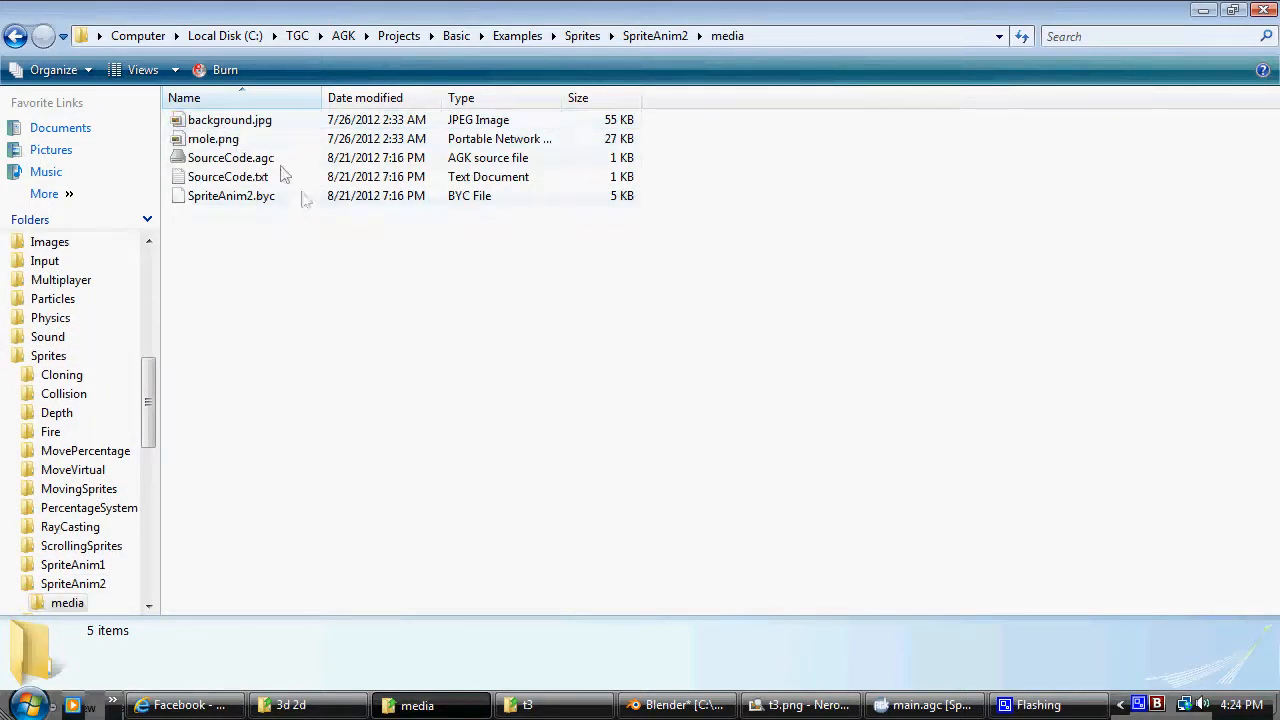
Step: Open mole.png in the image viewer, allowing the file to open, examine its frame layout, and close the viewer
double_click(224, 142)
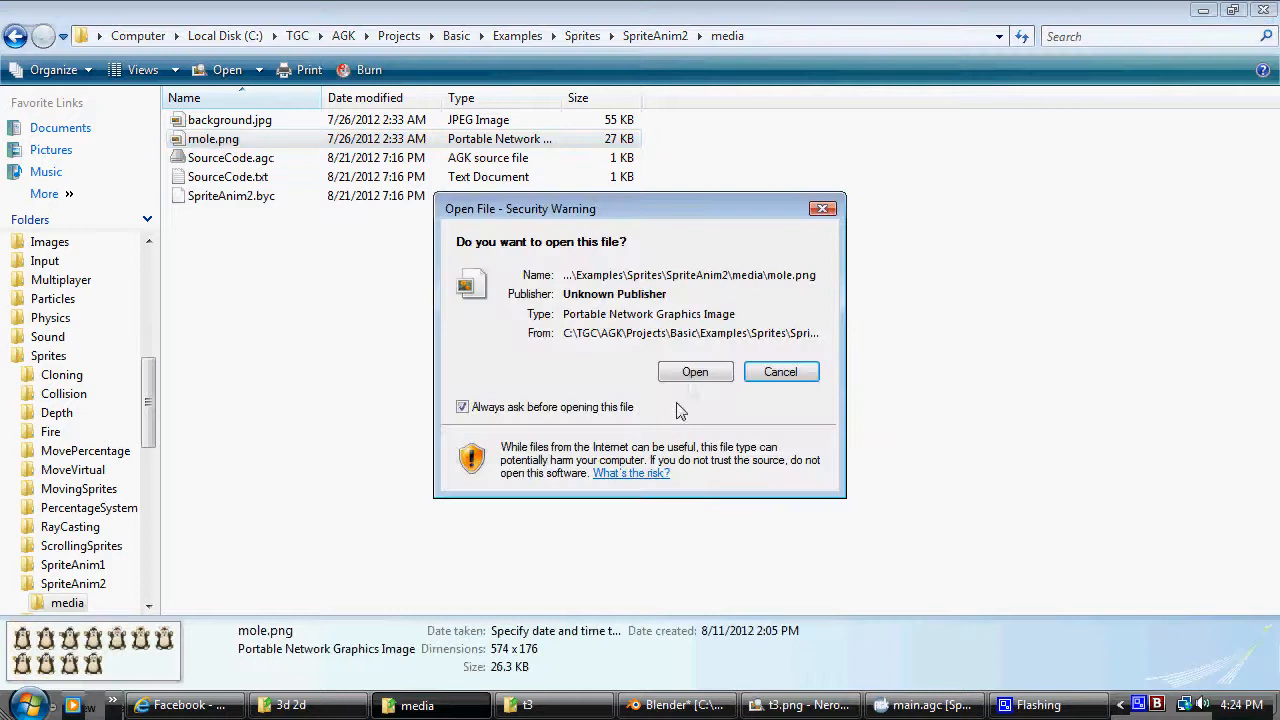
left_click(697, 378)
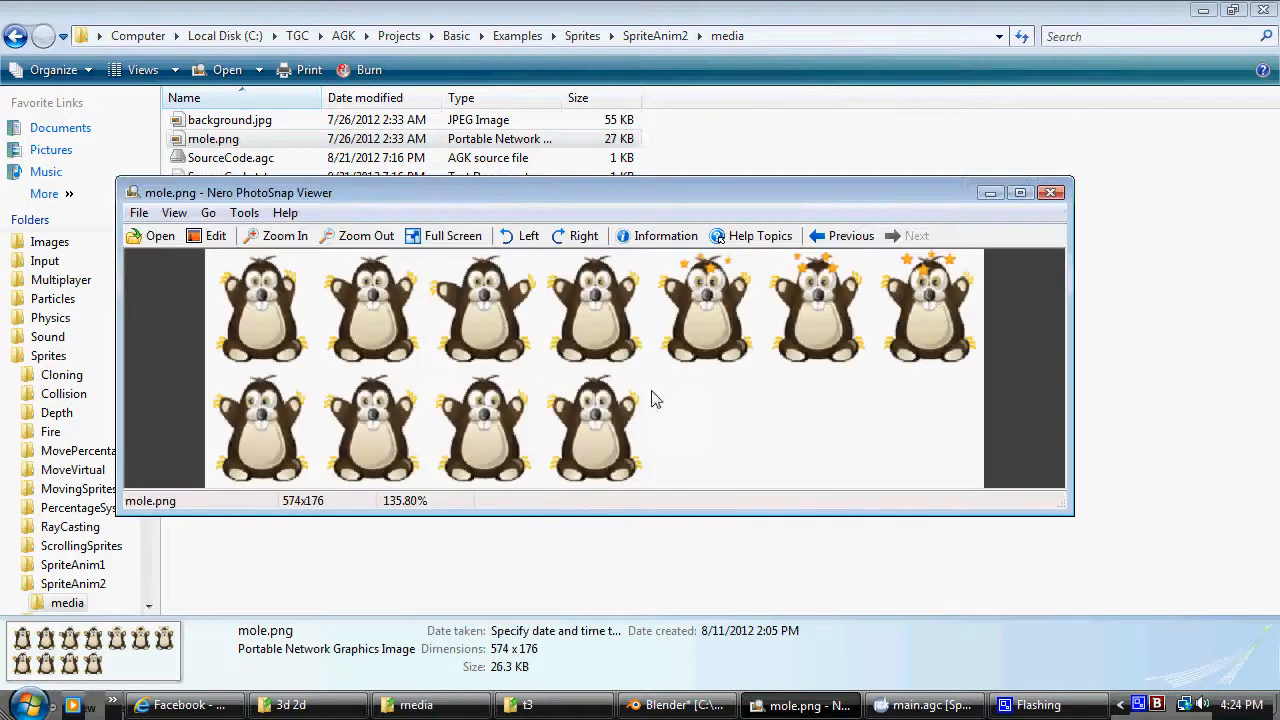
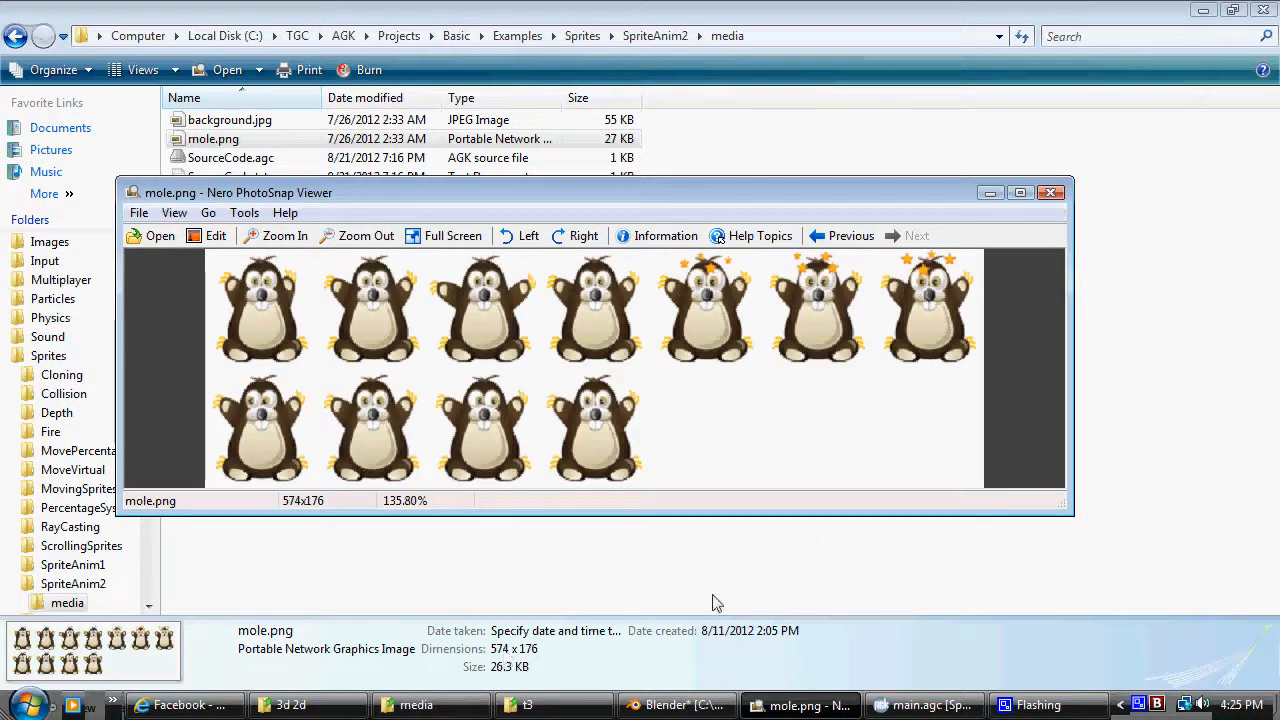
scroll(644, 302, "up", 1)
scroll(644, 302, "down", 1)
left_click(1051, 194)
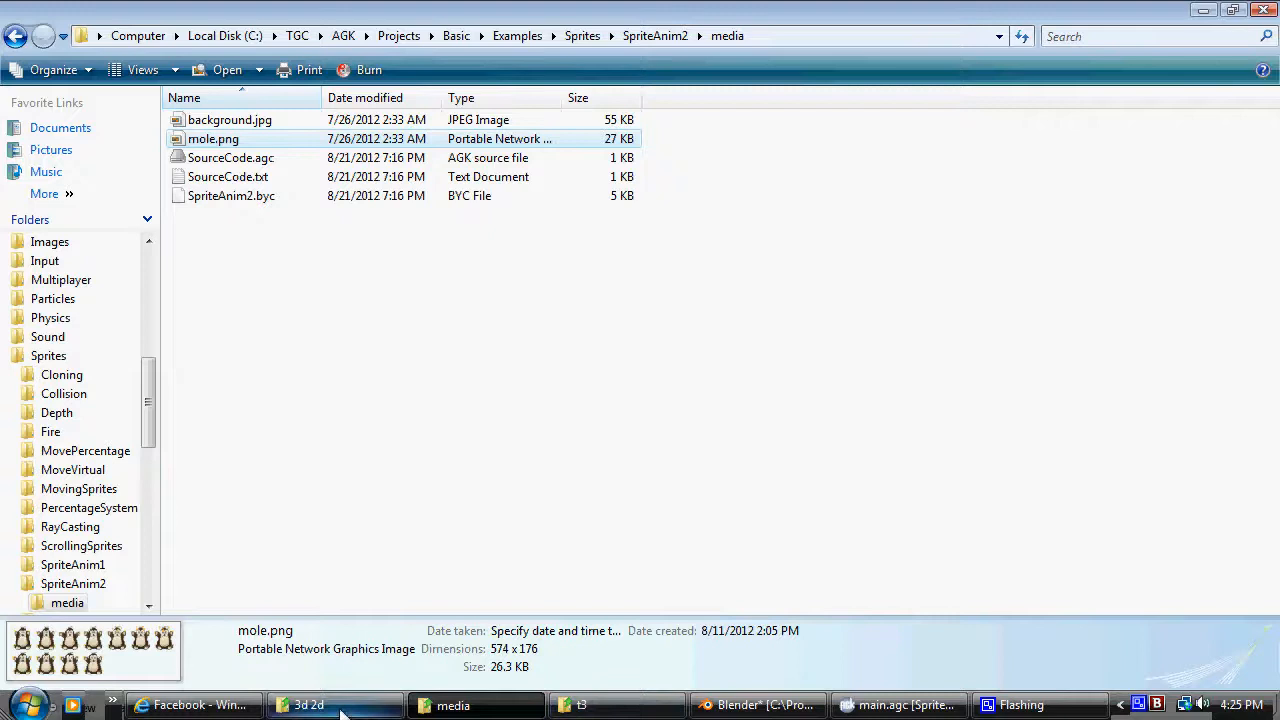
Step: Go to the sprite test project's media folder, view its t3.png sprite sheet, and close the image viewer
left_click(6, 357)
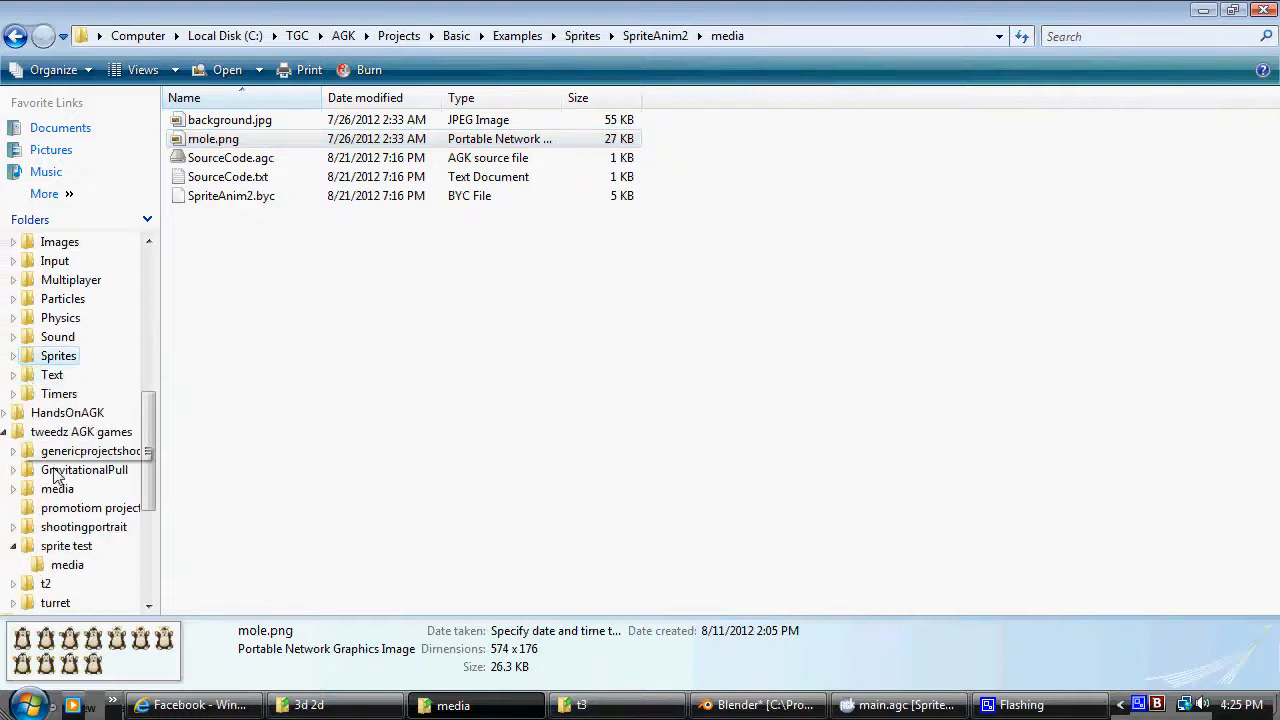
left_click(68, 565)
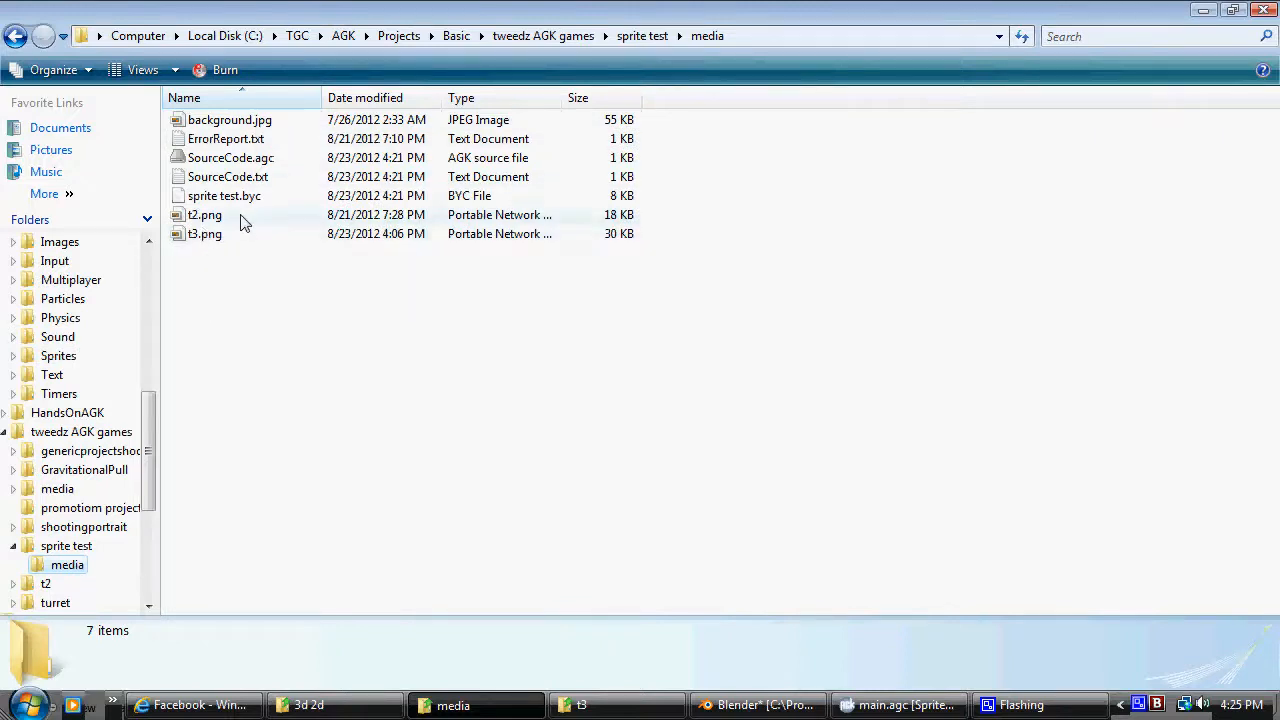
left_click(205, 235)
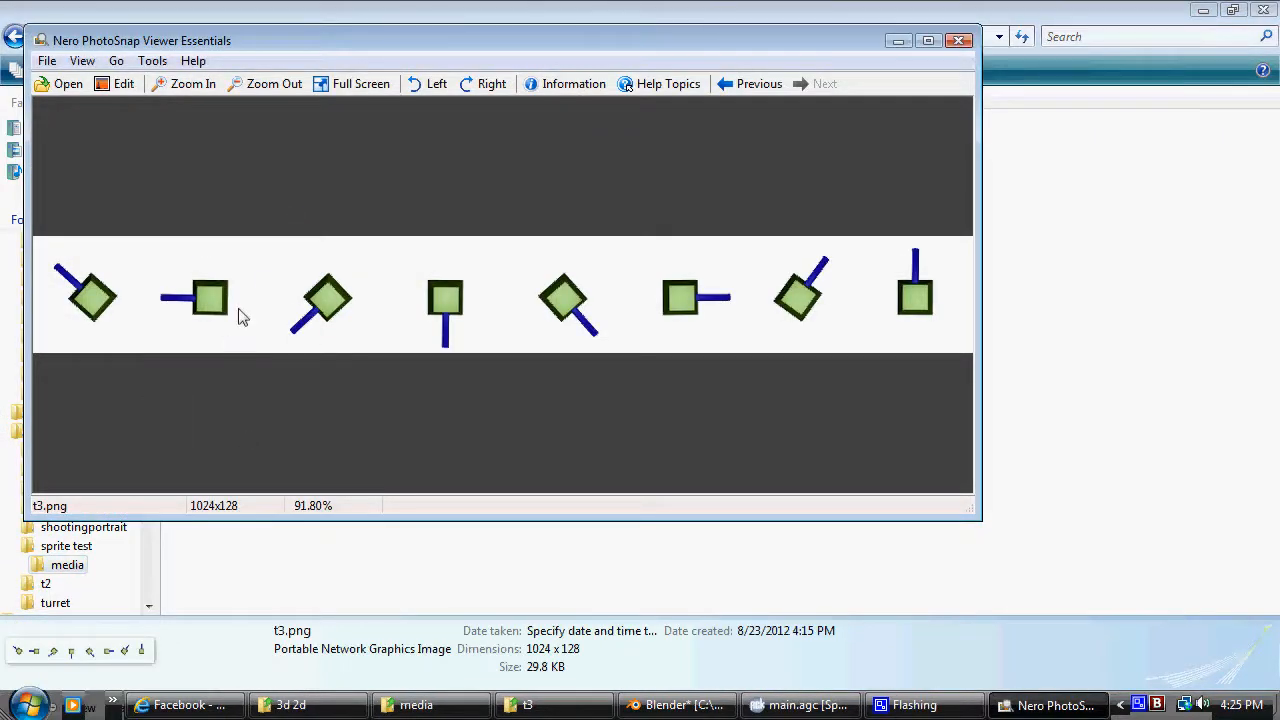
left_click(958, 43)
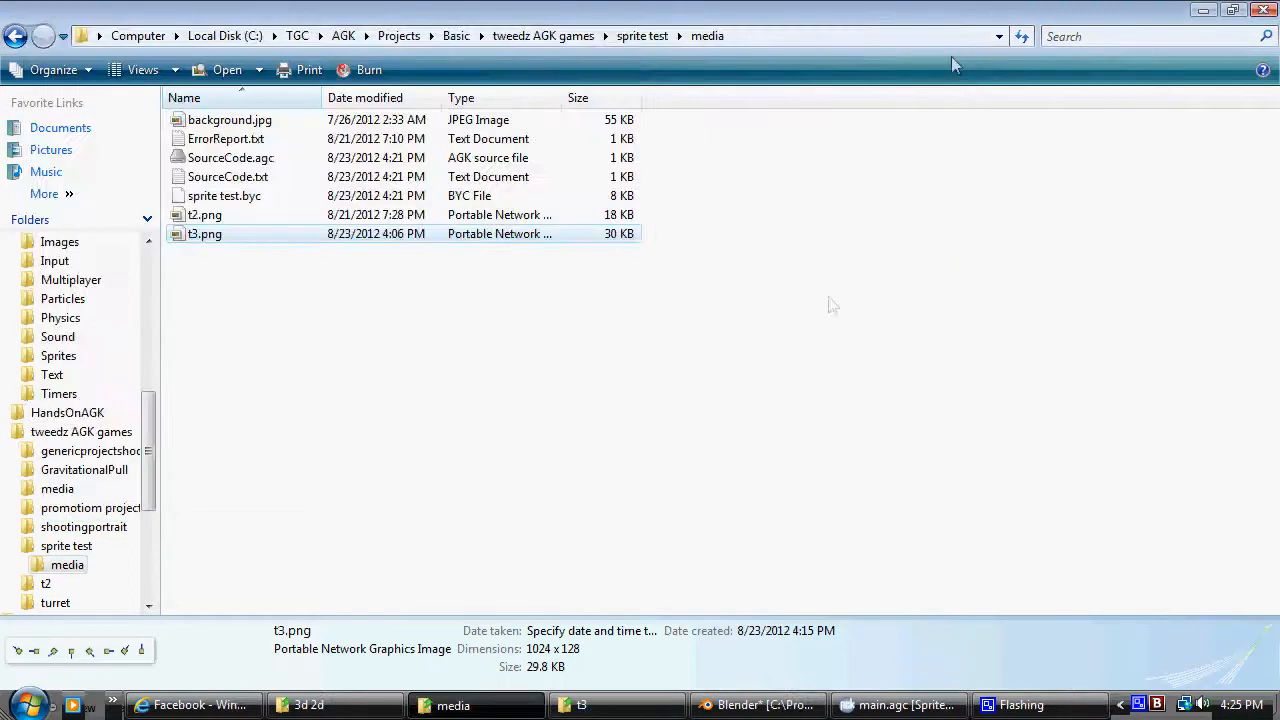
Step: Check the dimensions of 0001.png in the 3d image 2d folder, and minimise both folder windows to return to AGK IDE
left_click(590, 705)
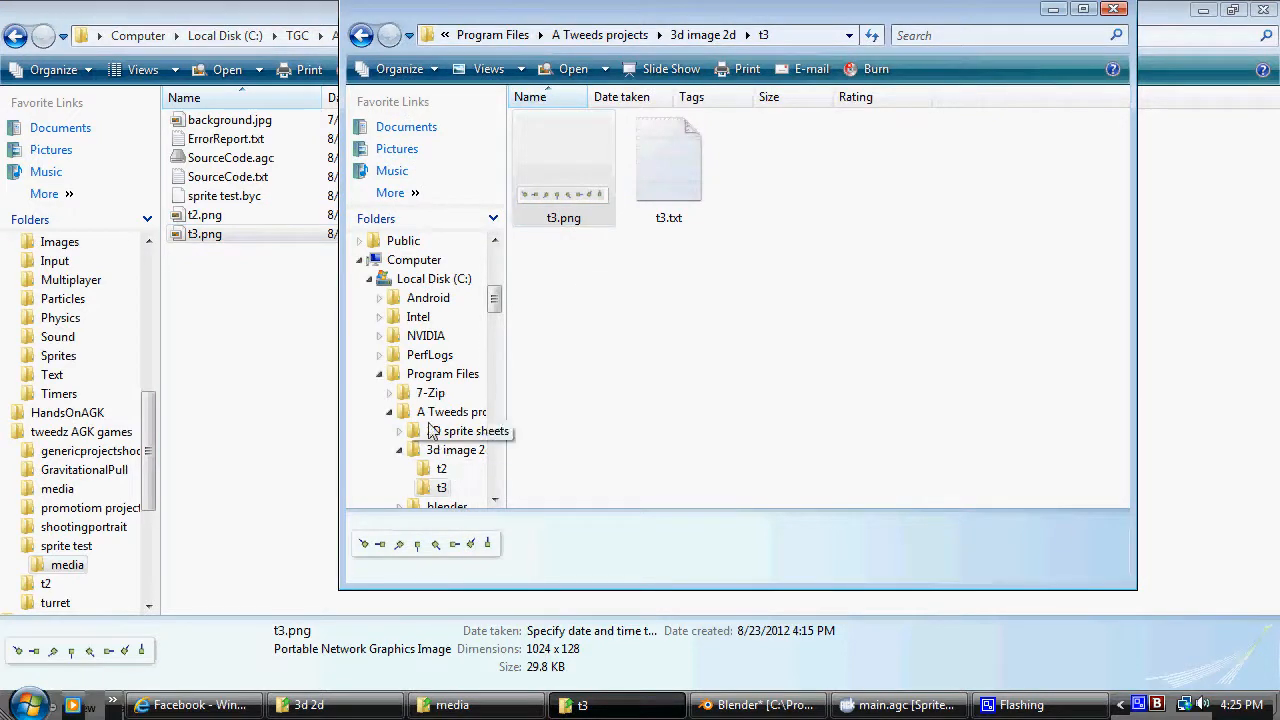
left_click(473, 452)
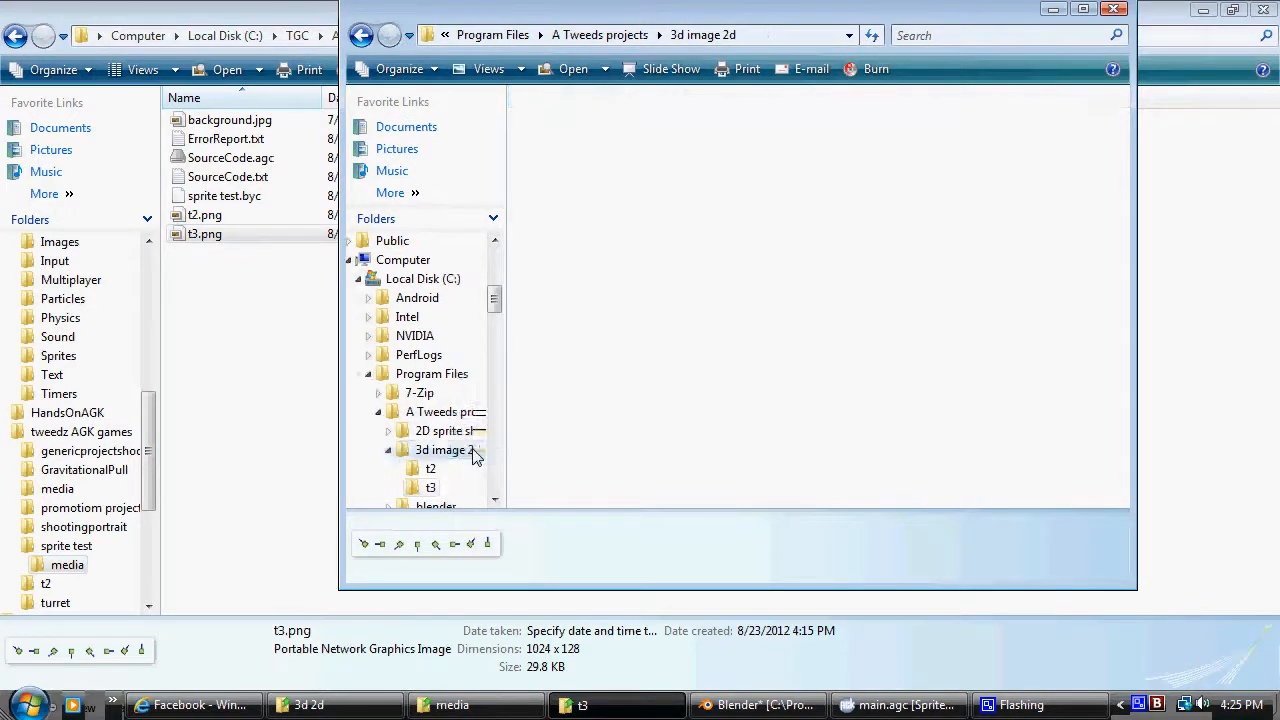
left_click(797, 173)
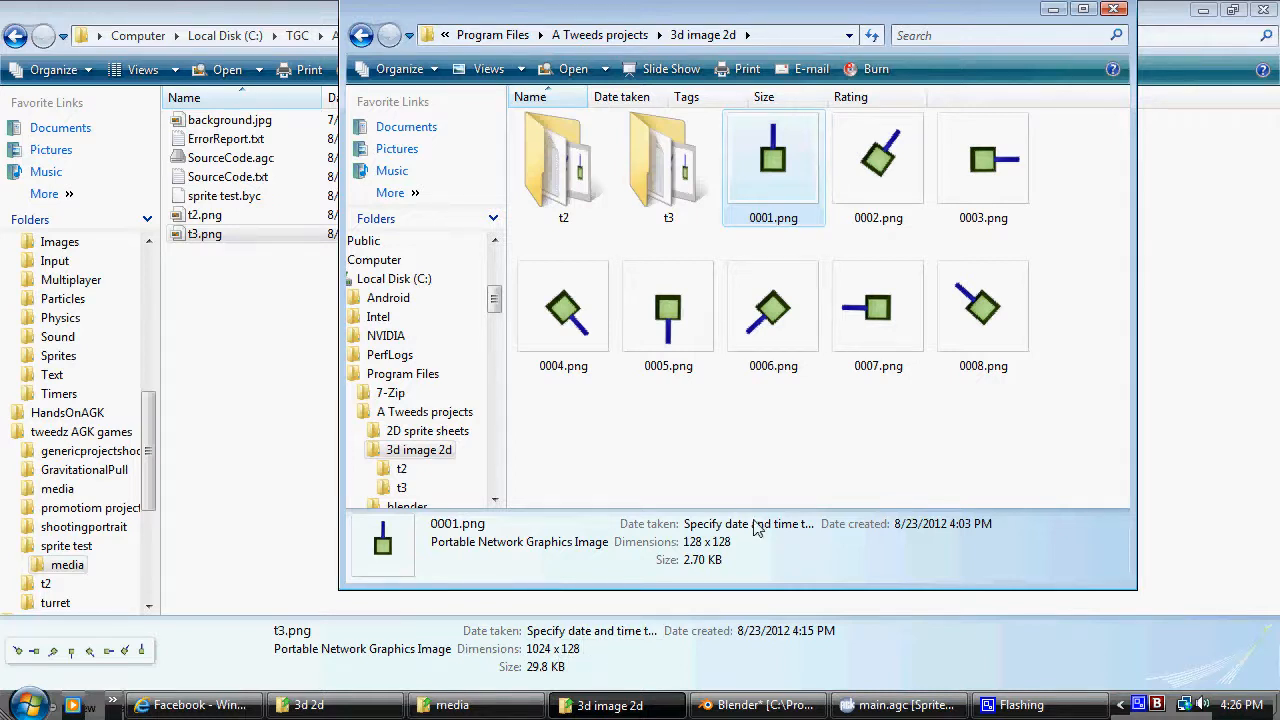
left_click(1053, 10)
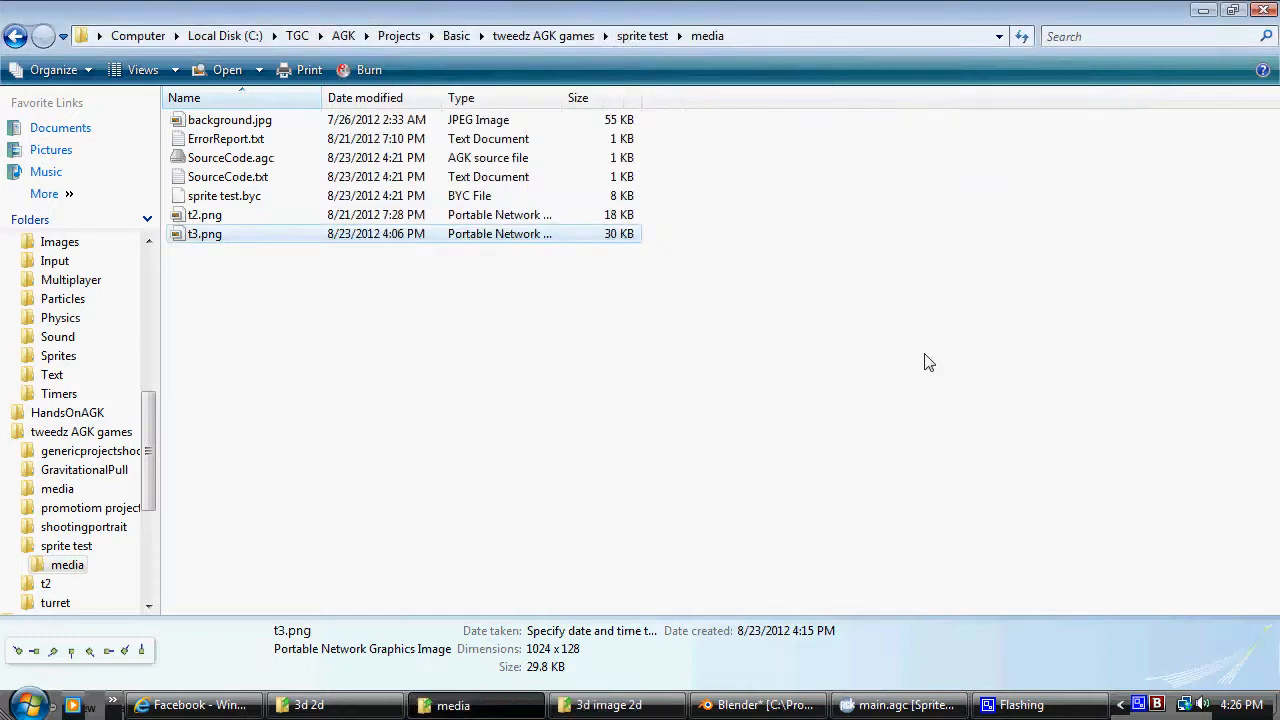
left_click(1203, 10)
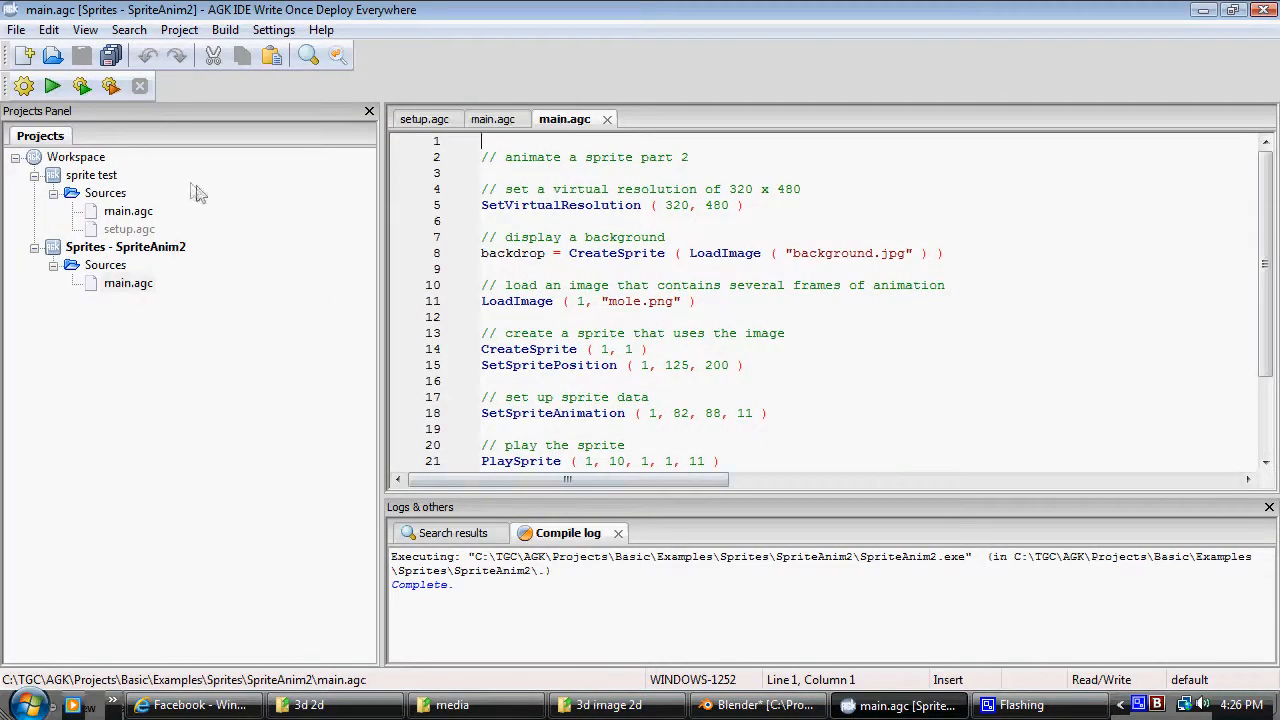
Step: Open the sprite test project's main.agc, review its t2.png and t3.png sprite code, run the project, and close the running application
double_click(143, 215)
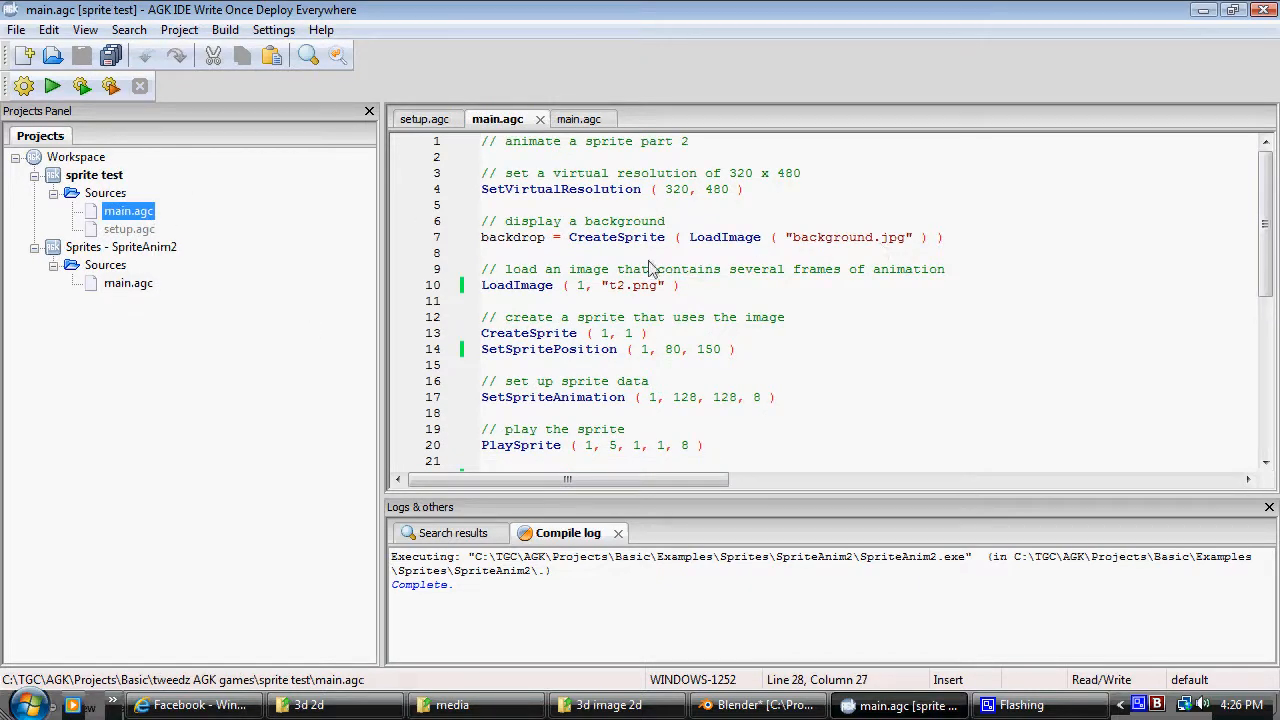
left_click(672, 338)
scroll(888, 345, "down", 4)
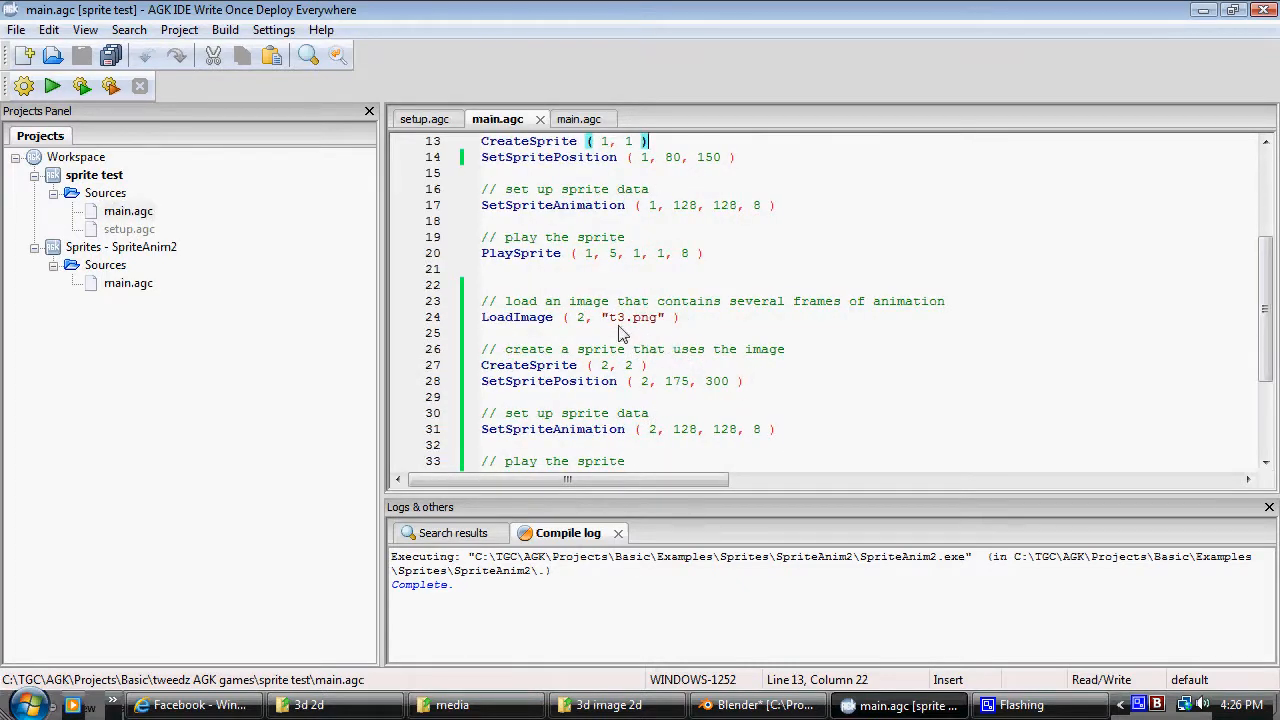
scroll(666, 303, "up", 4)
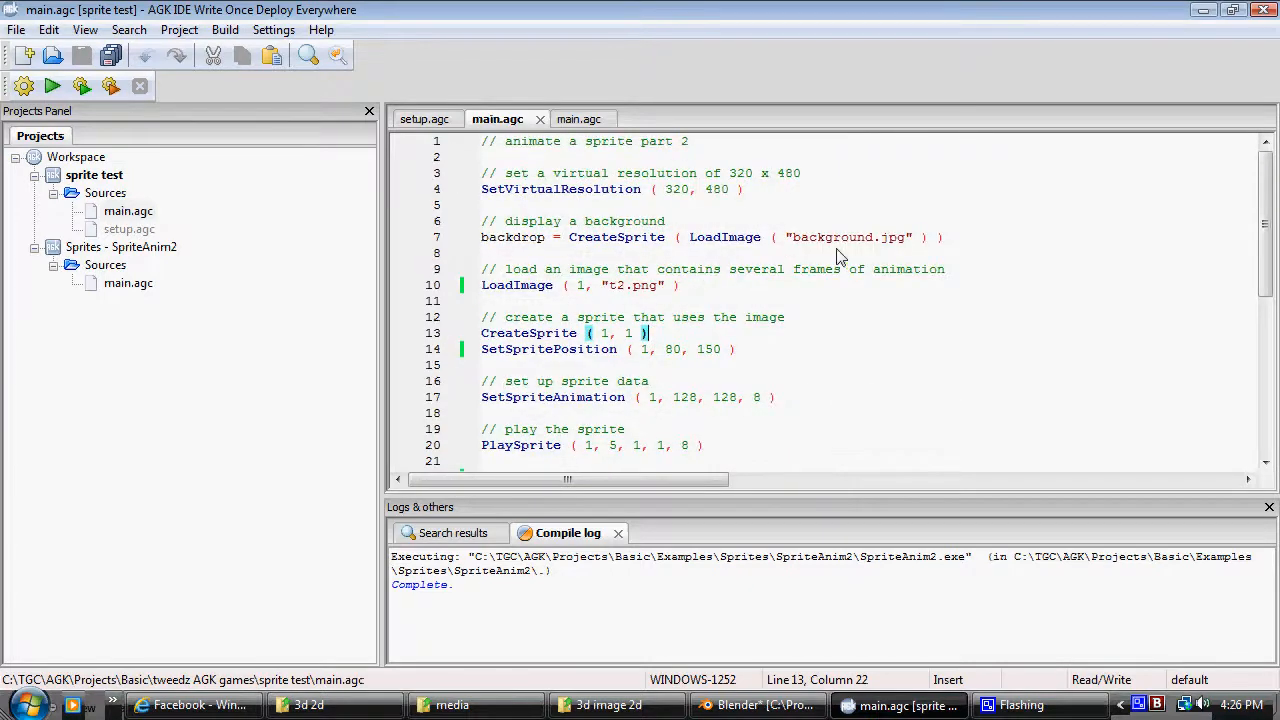
left_click(53, 88)
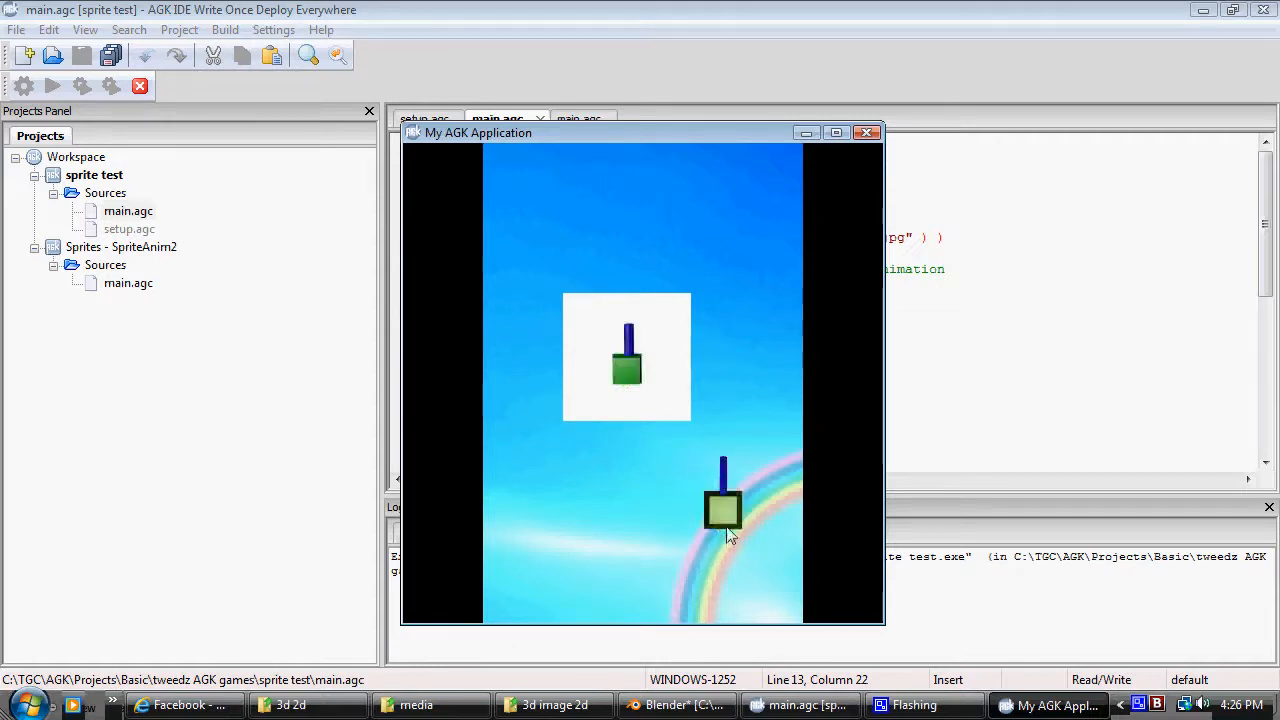
left_click(866, 132)
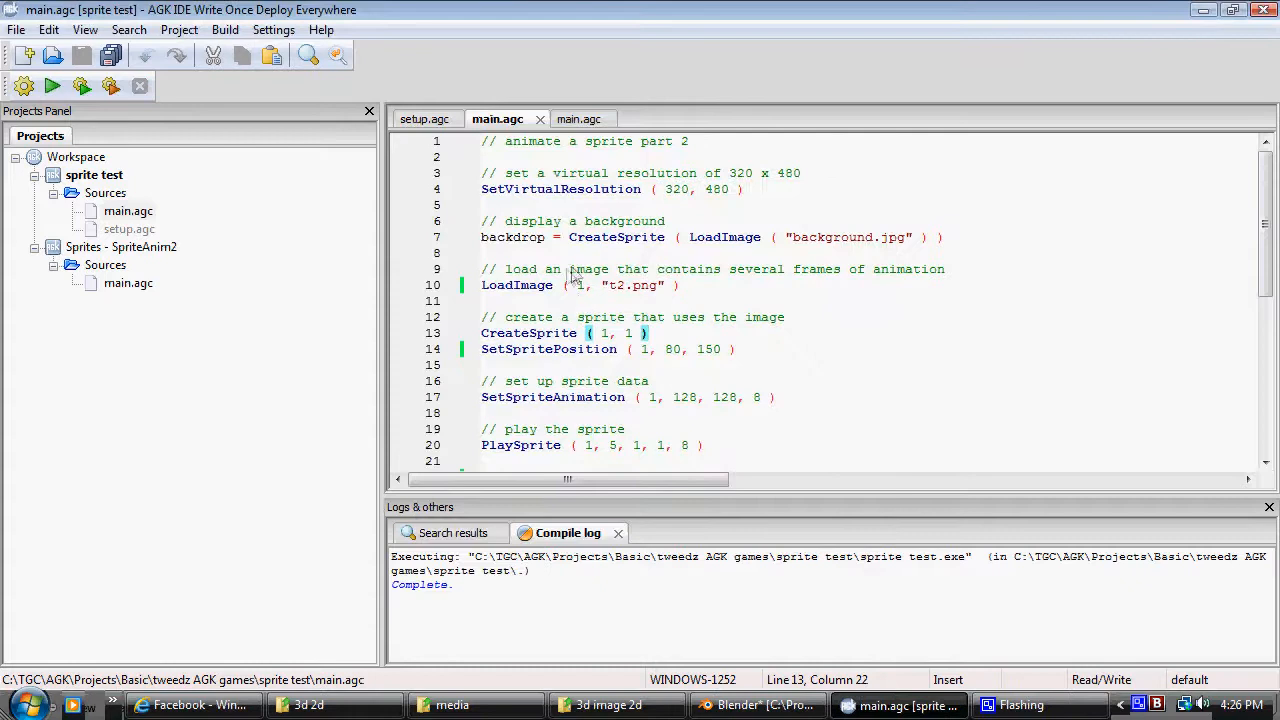
Step: Comment out the t2.png sprite block with remstart on line 8 and remend on line 22, and compile the project
left_click(484, 255)
type("re")
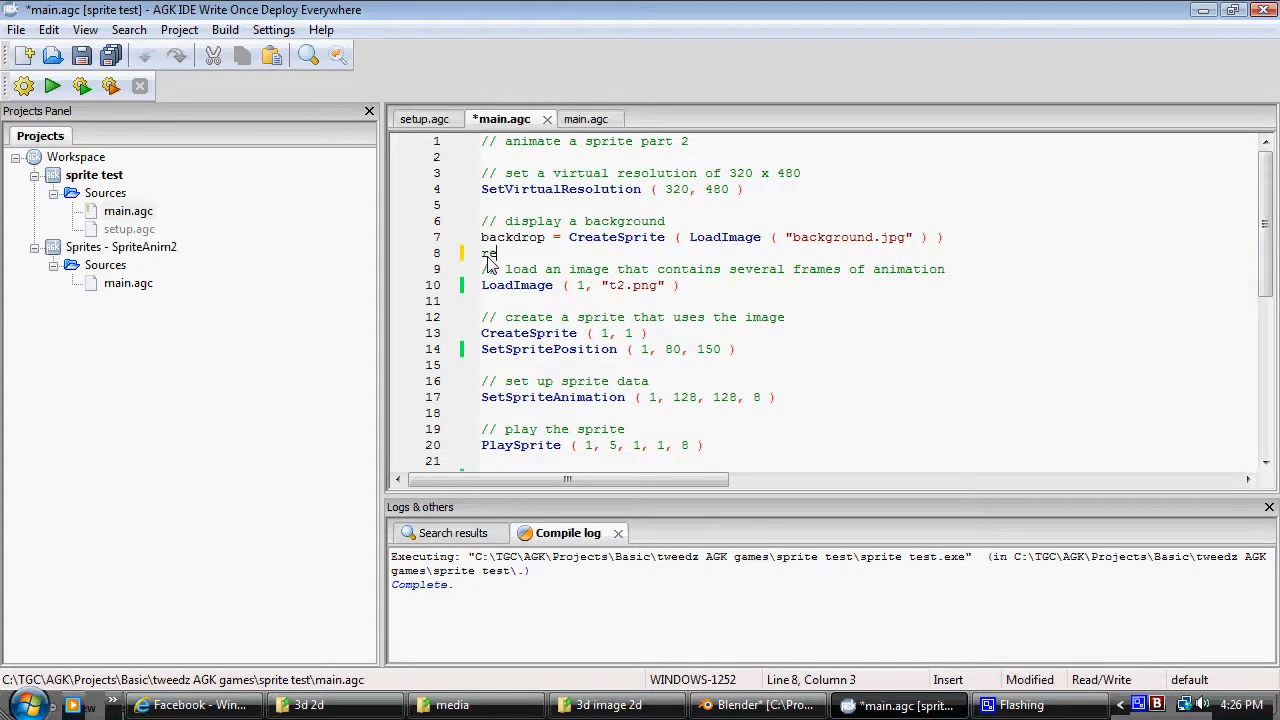
type("mstart")
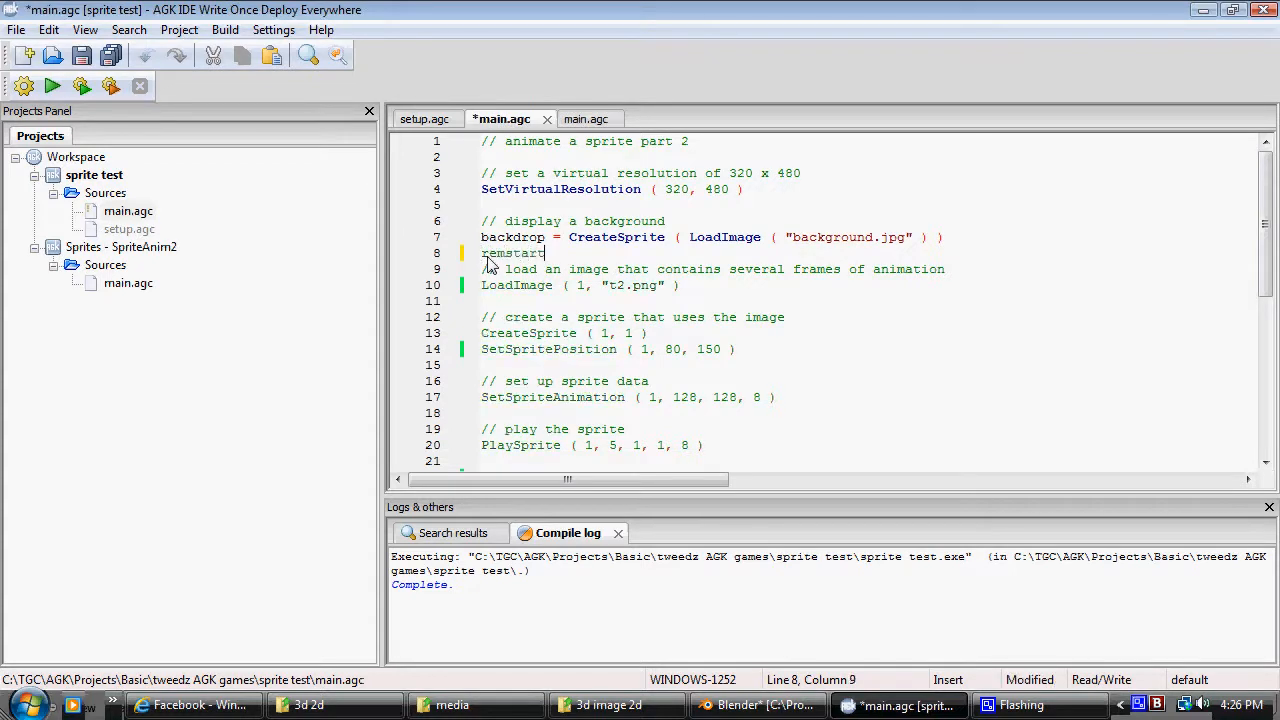
scroll(489, 262, "down", 2)
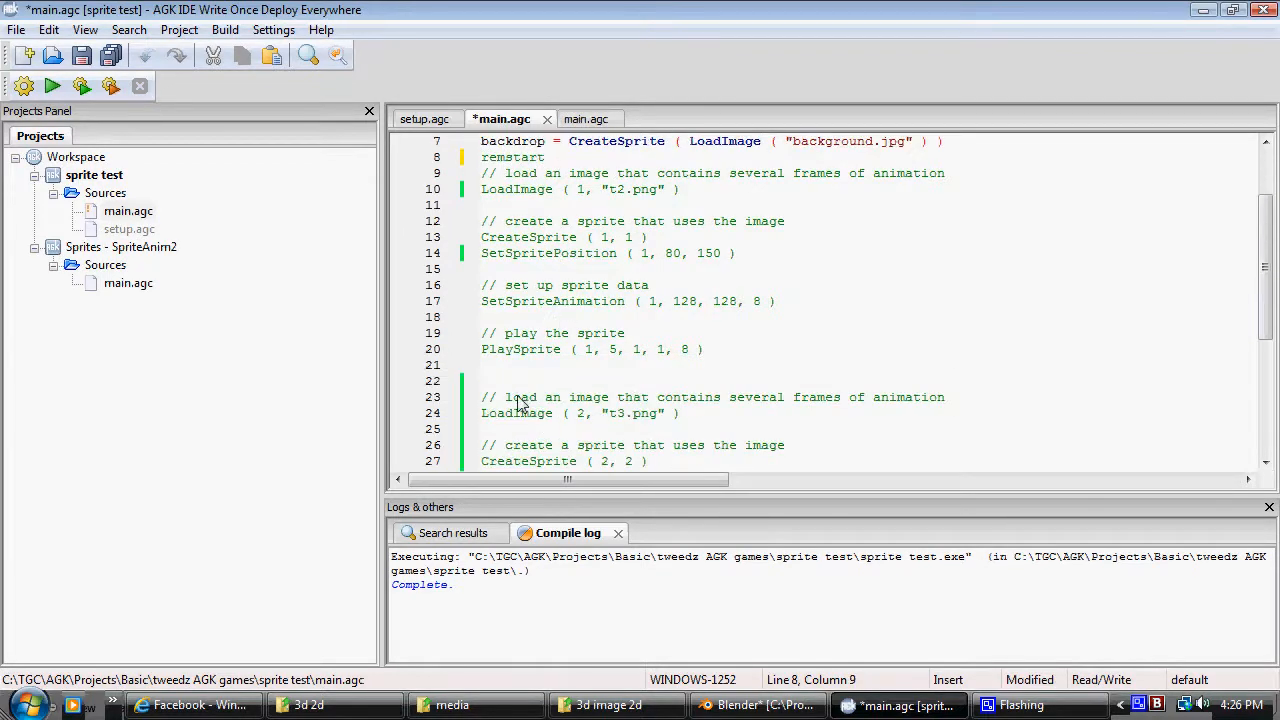
left_click(490, 381)
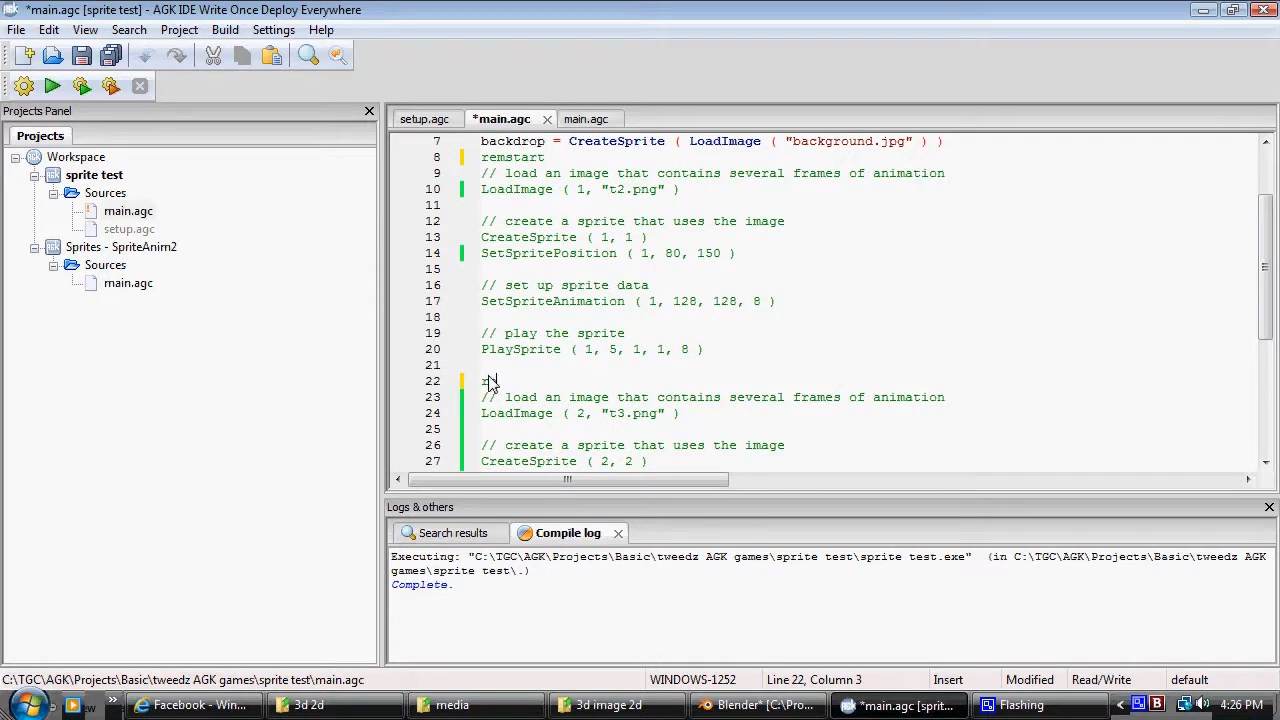
type("remend")
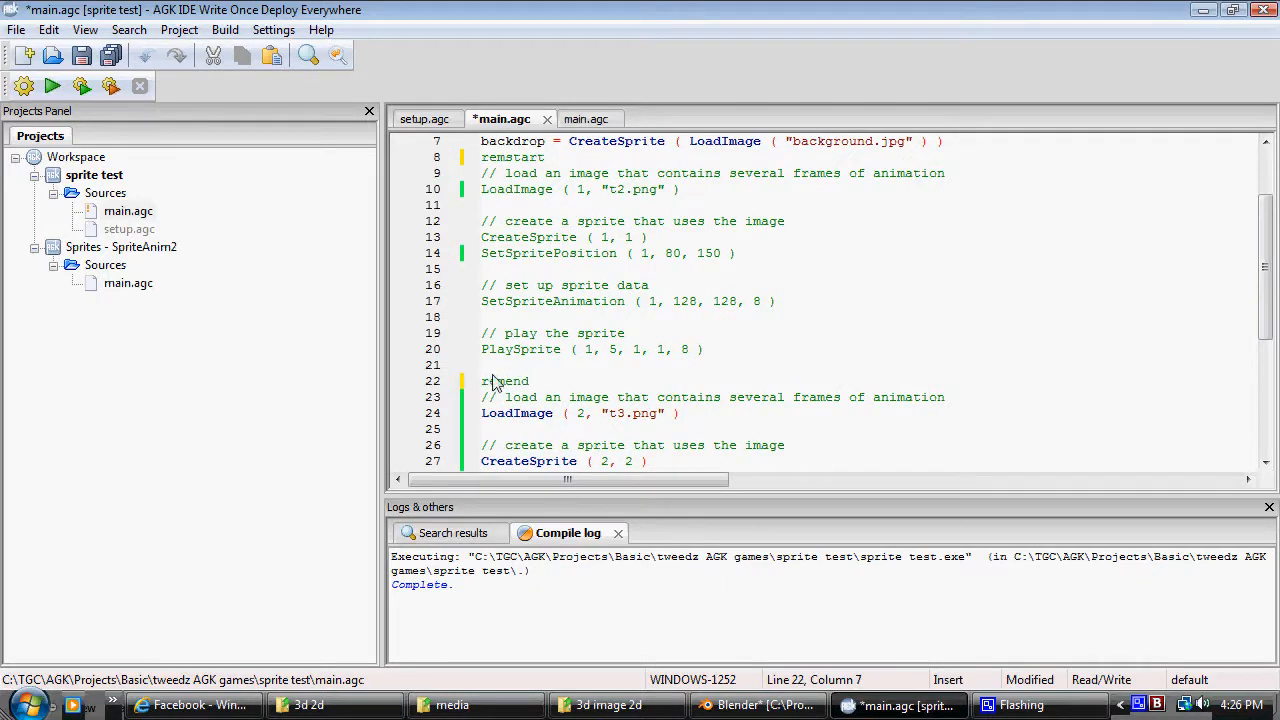
left_click(24, 86)
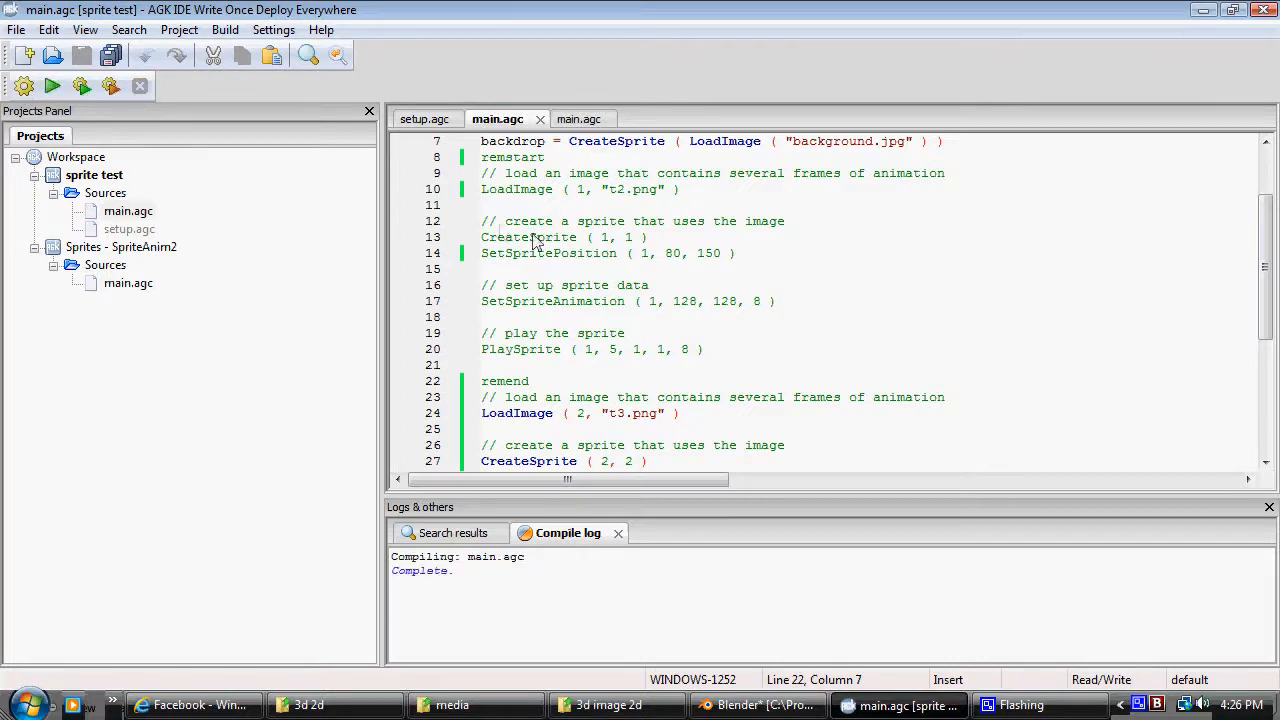
Step: Run the sprite test project to view the t3.png turret sprite on its own, and close the running application
left_click(51, 87)
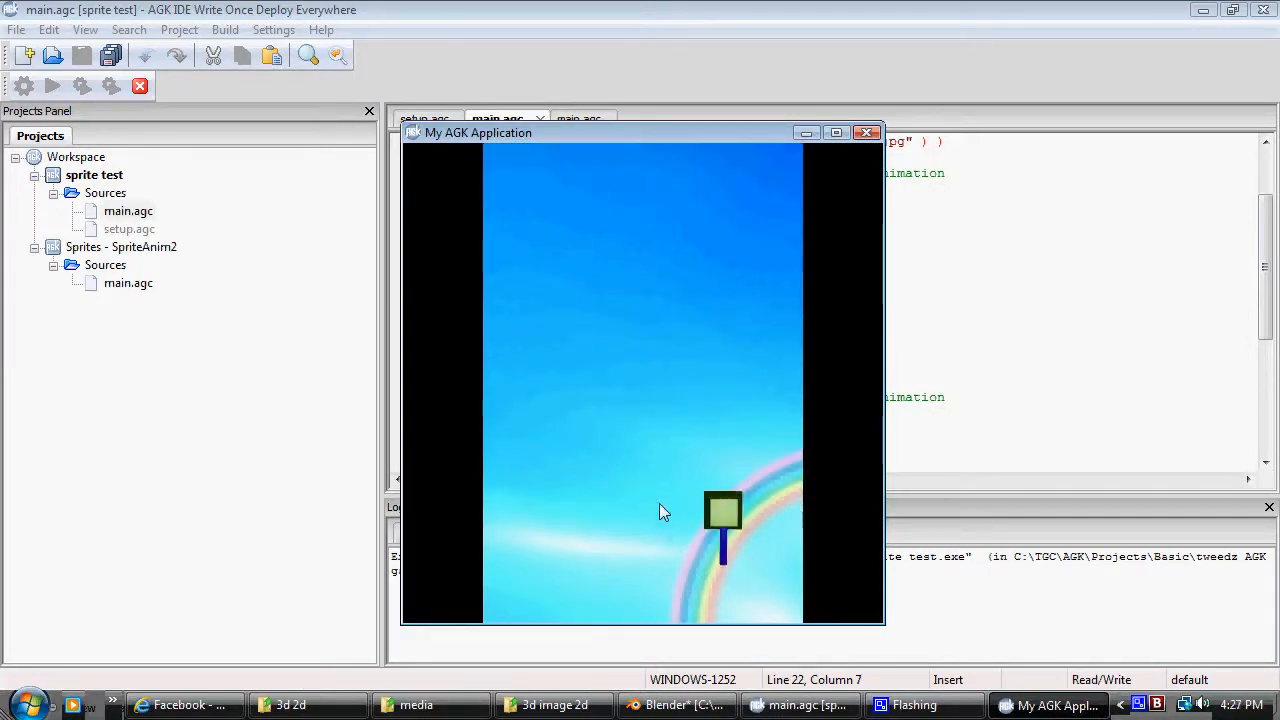
left_click(806, 133)
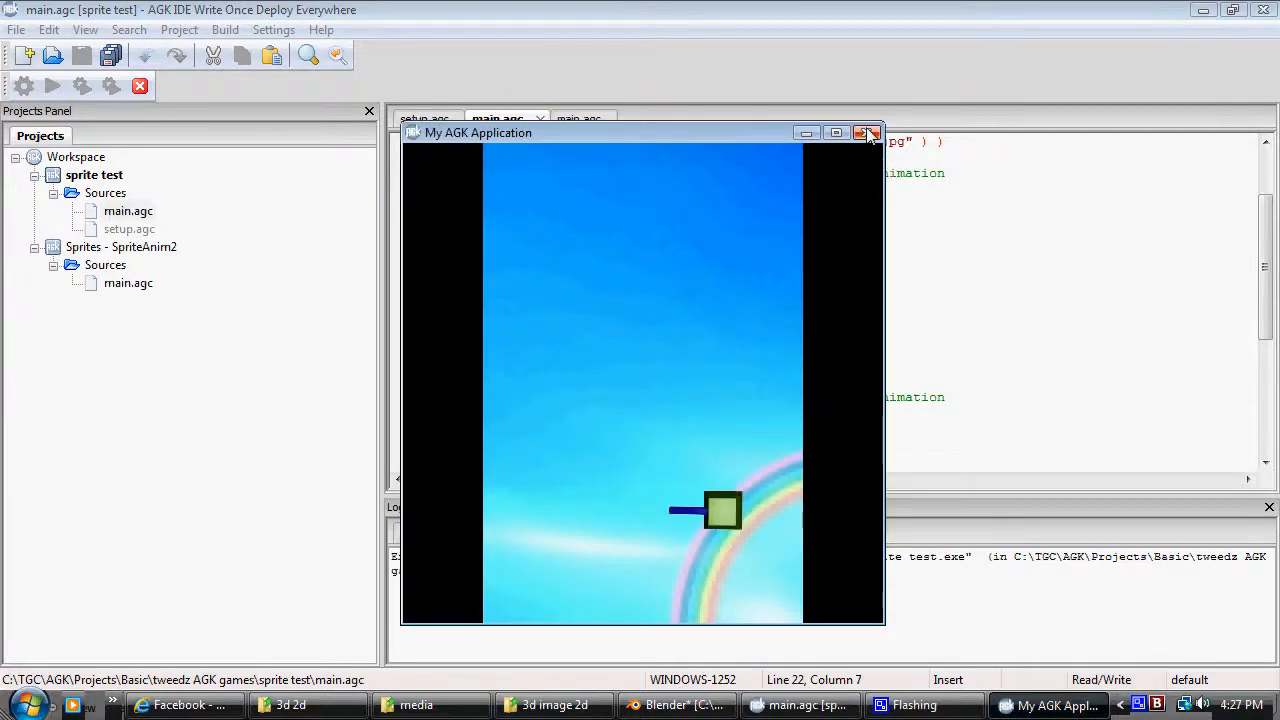
left_click(870, 132)
Step: Switch to Blender, try a mint-green World horizon colour, return it to near-white, and minimise Blender
left_click(760, 705)
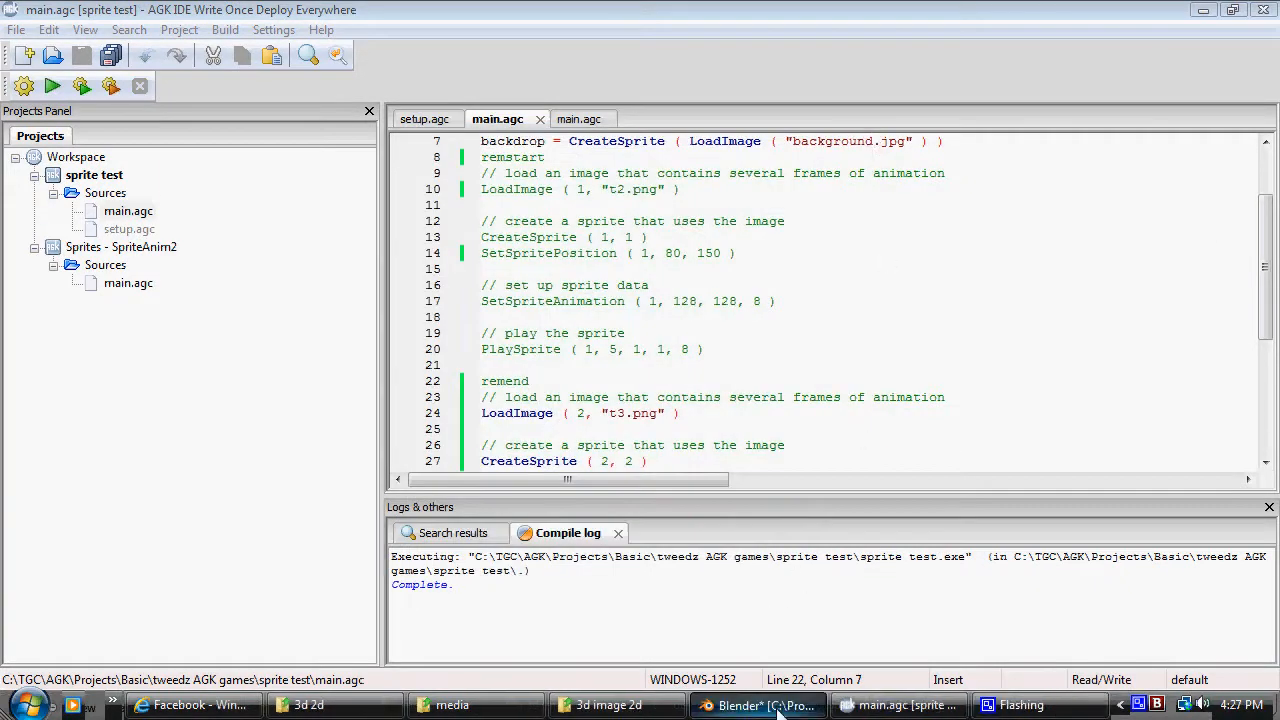
scroll(1240, 530, "down", 5)
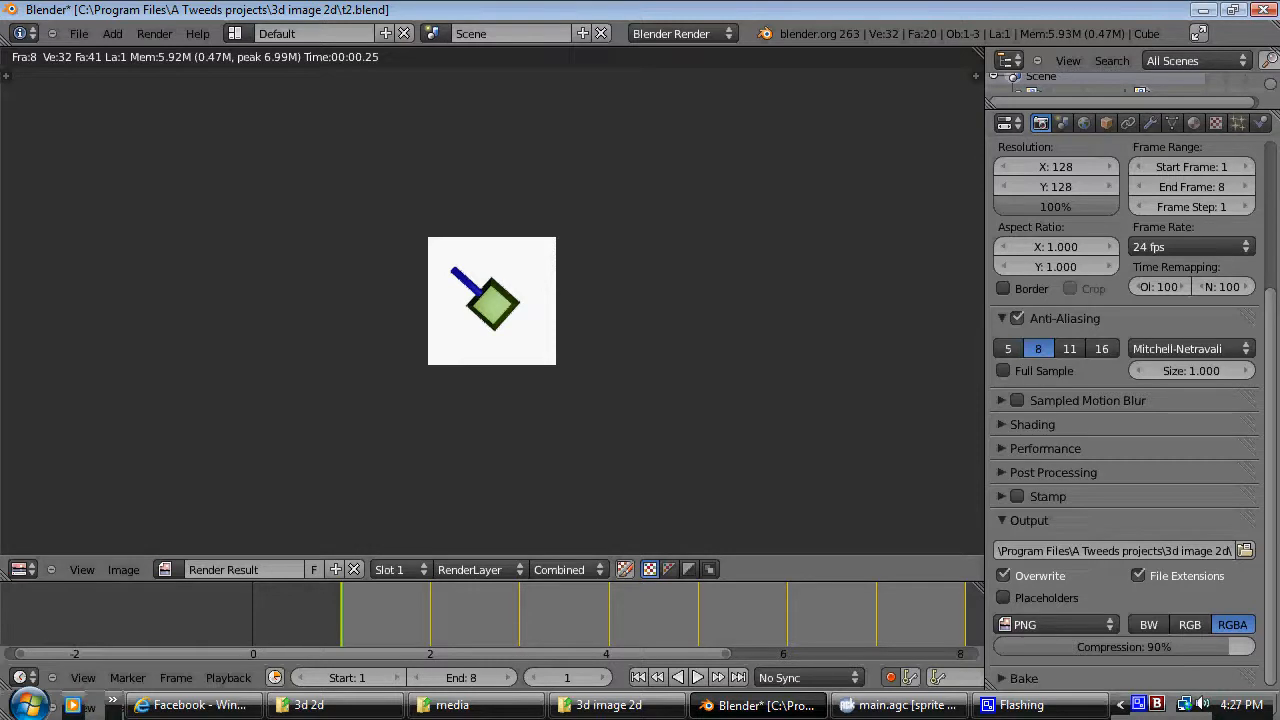
left_click(1088, 123)
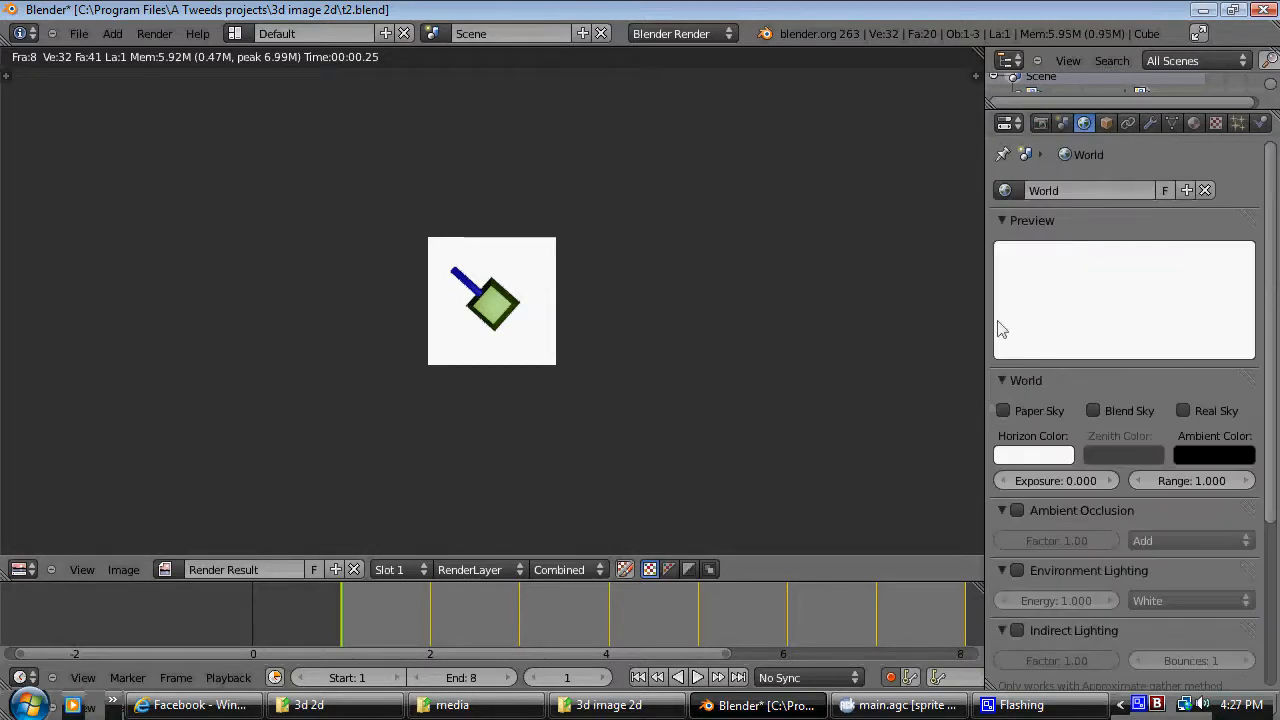
left_click(1036, 455)
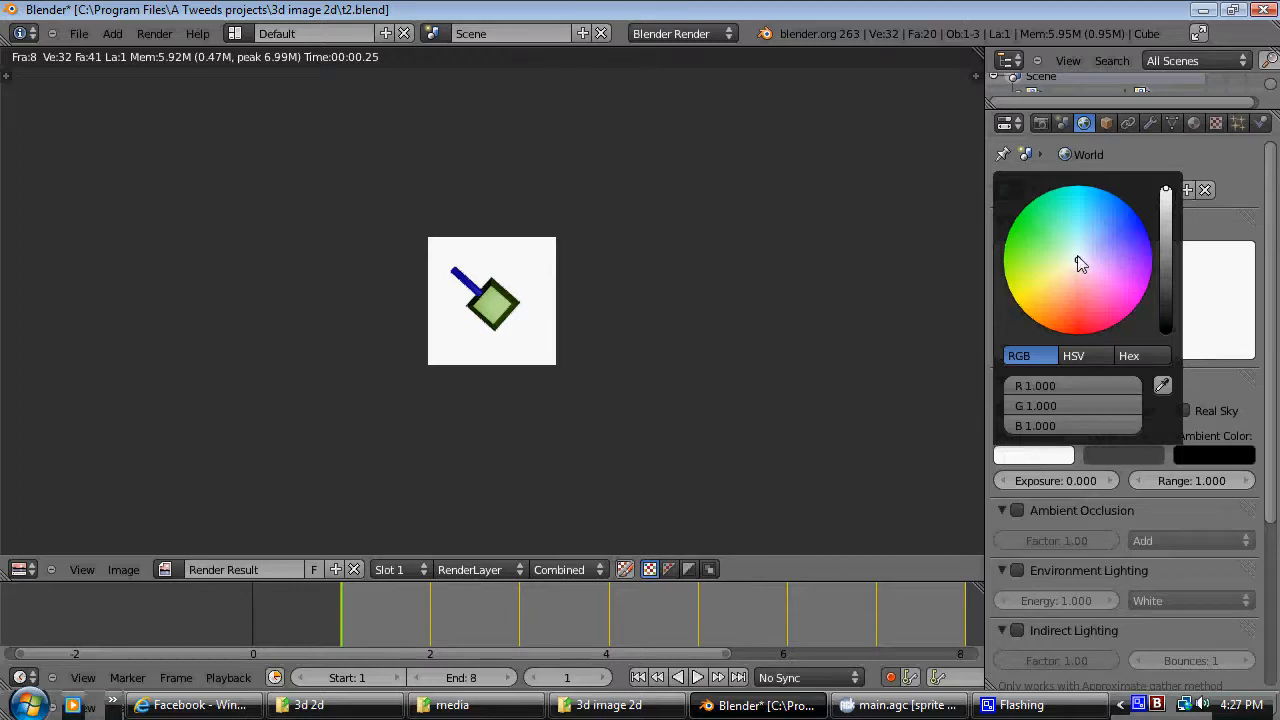
left_click_drag(1126, 240, 1041, 219)
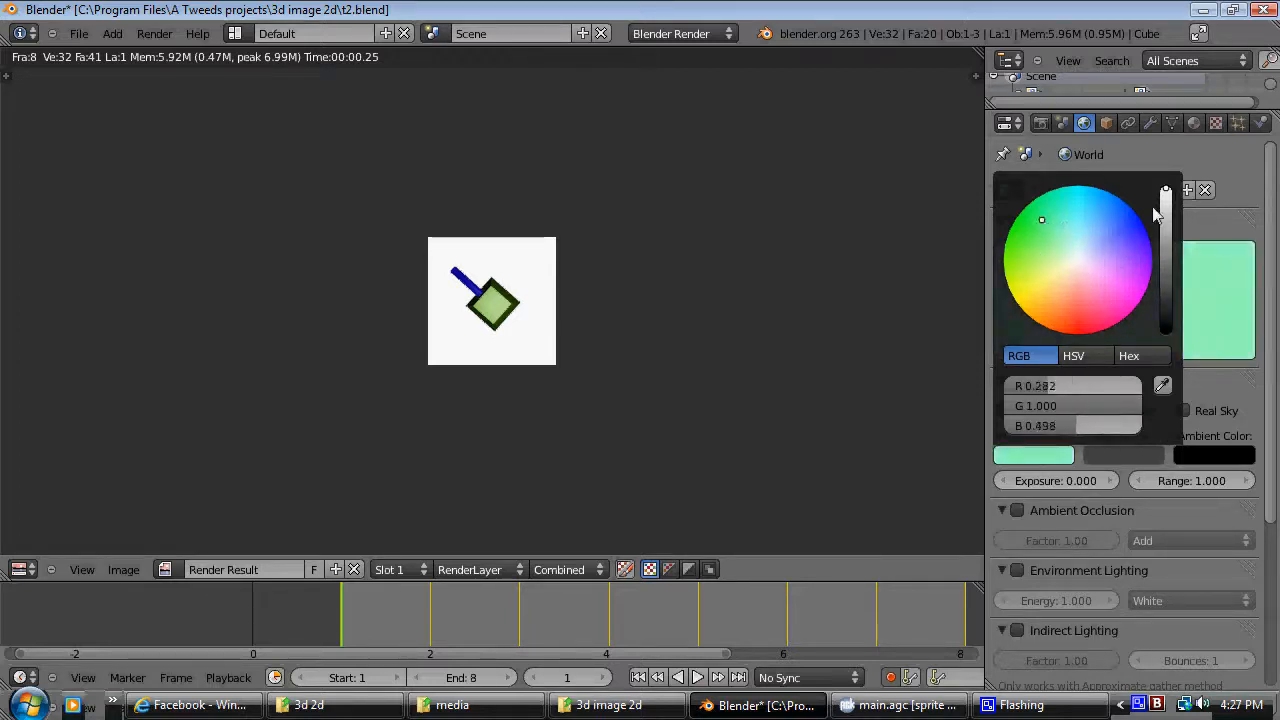
left_click(1080, 259)
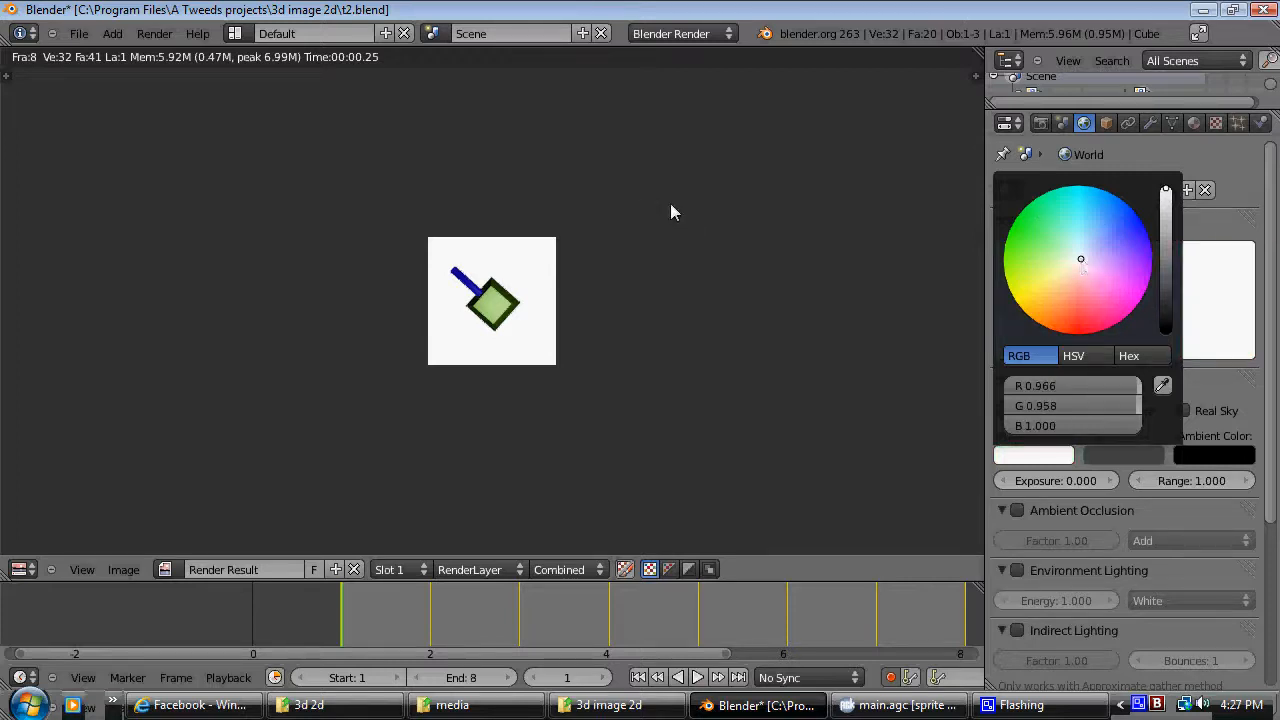
left_click(1203, 10)
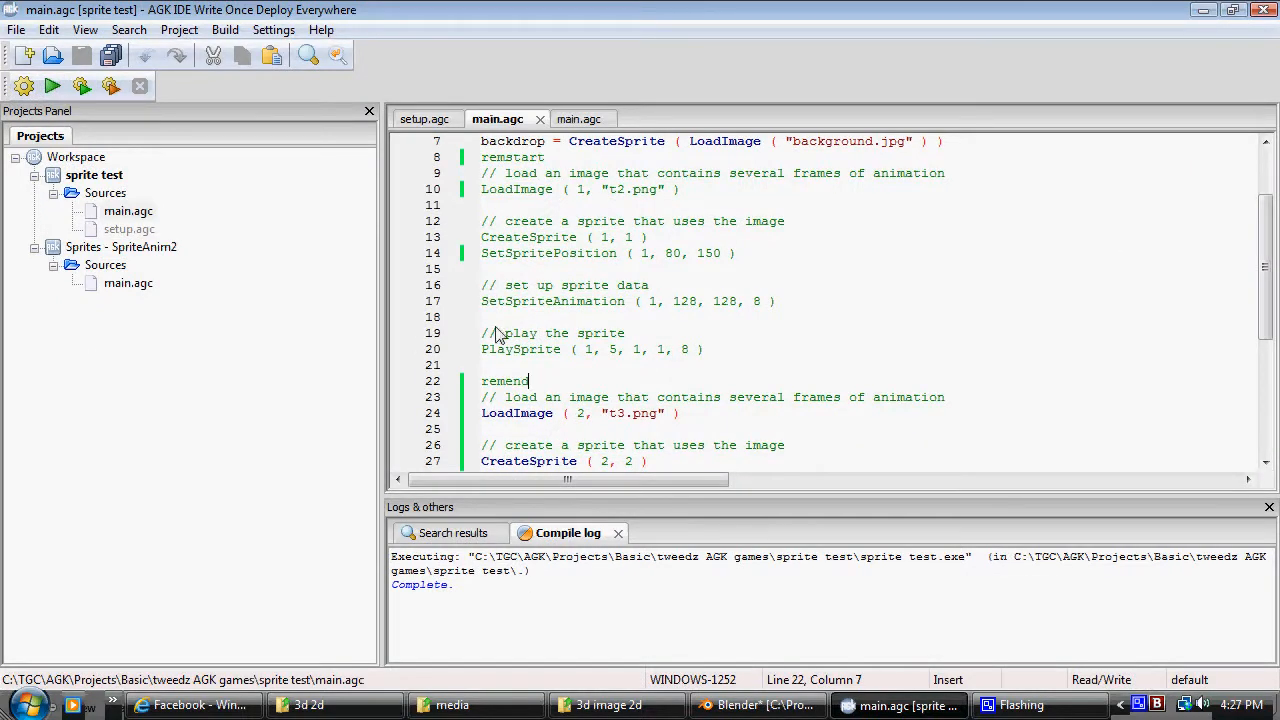
Step: Undo the remstart and remend lines around the t2.png block, restore sprite 2's position to 175, 300, and compile the project
left_click(146, 56)
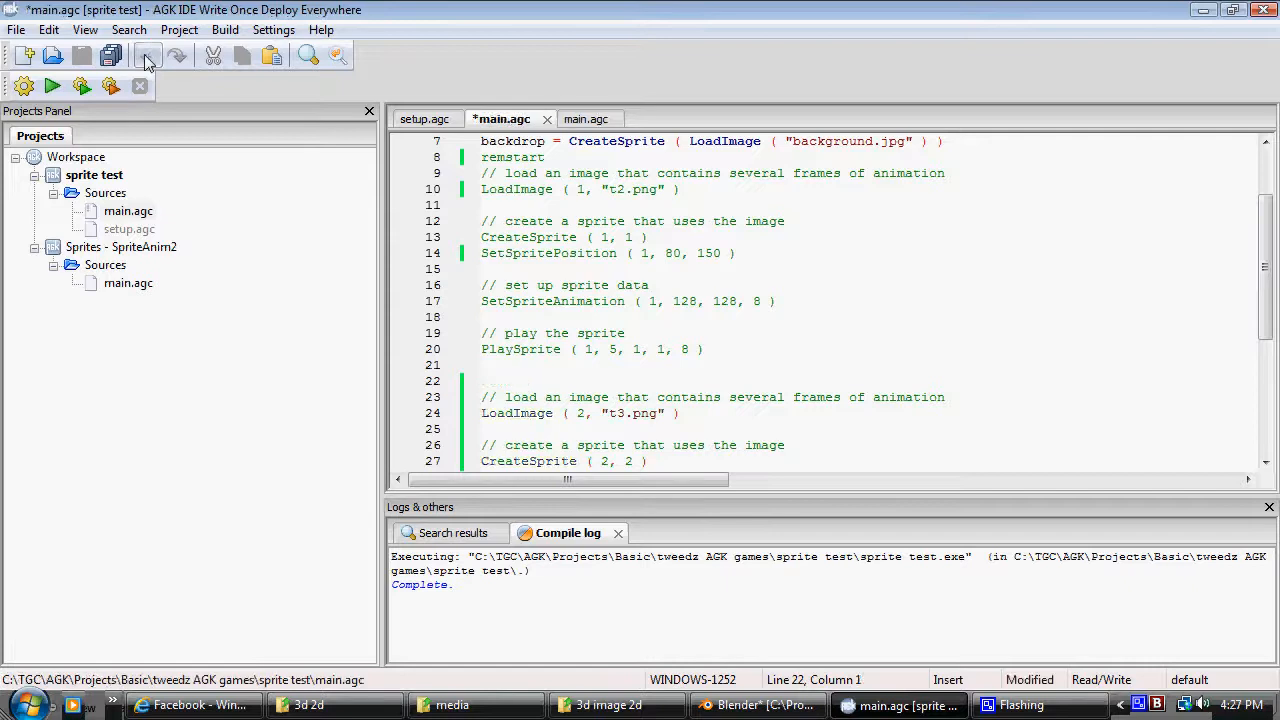
left_click(147, 58)
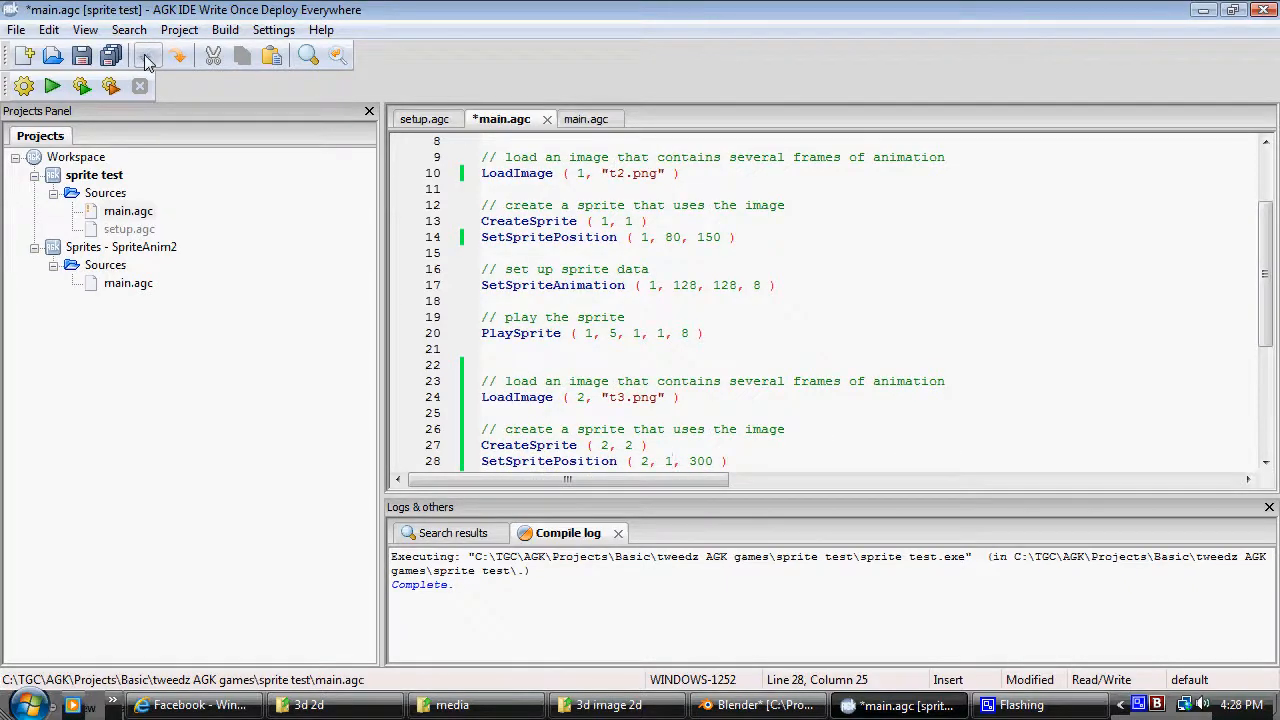
type("75")
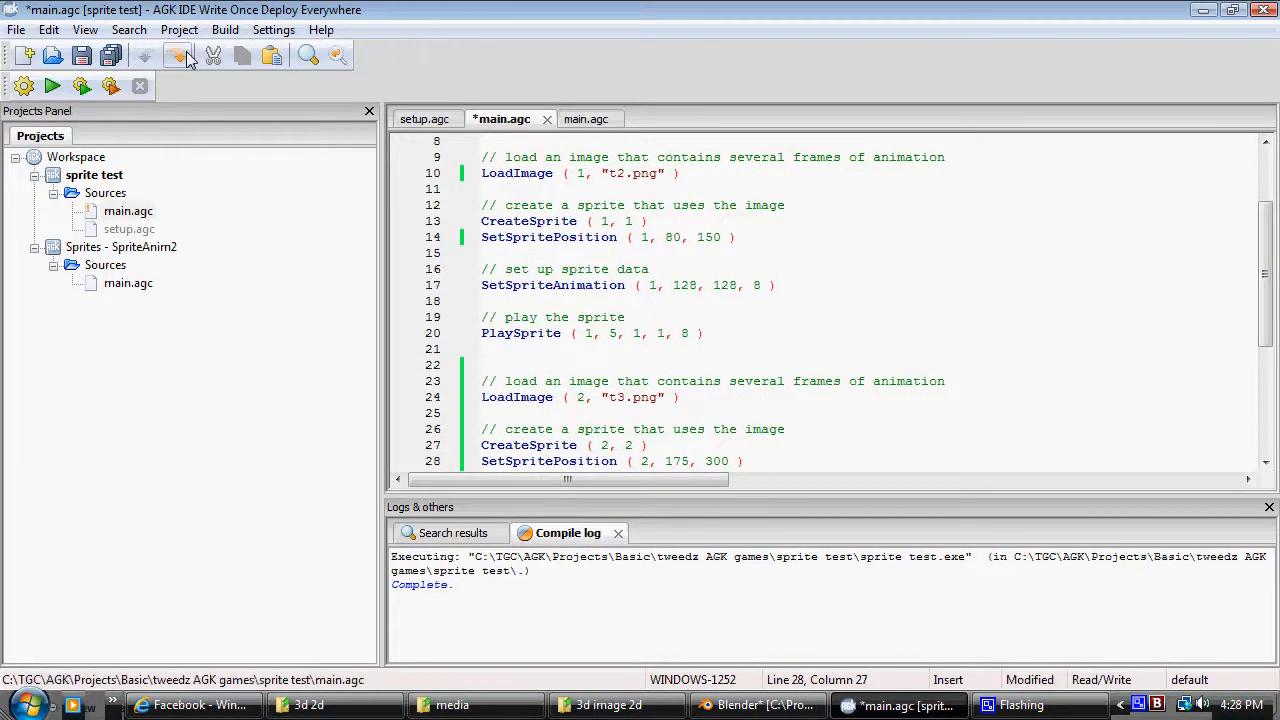
left_click(24, 86)
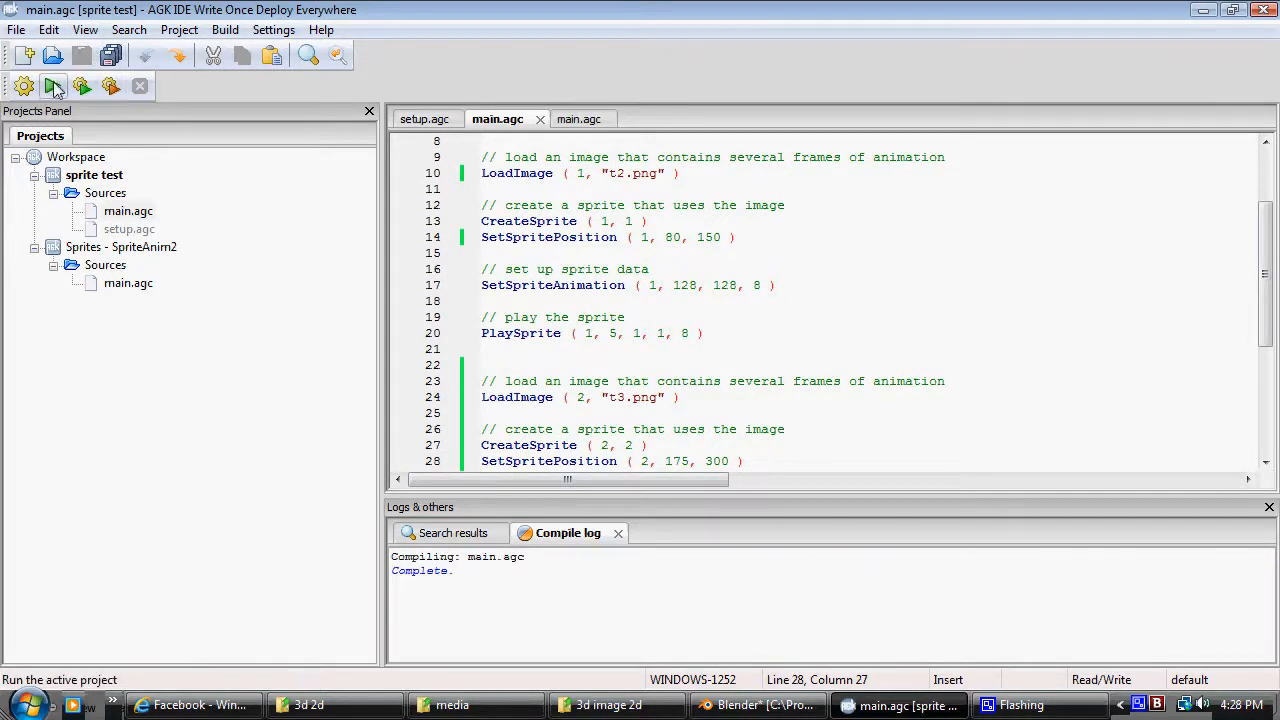
Step: Recompile the sprite test project with both the t2.png and t3.png sprite blocks active, and run it
scroll(691, 317, "up", 2)
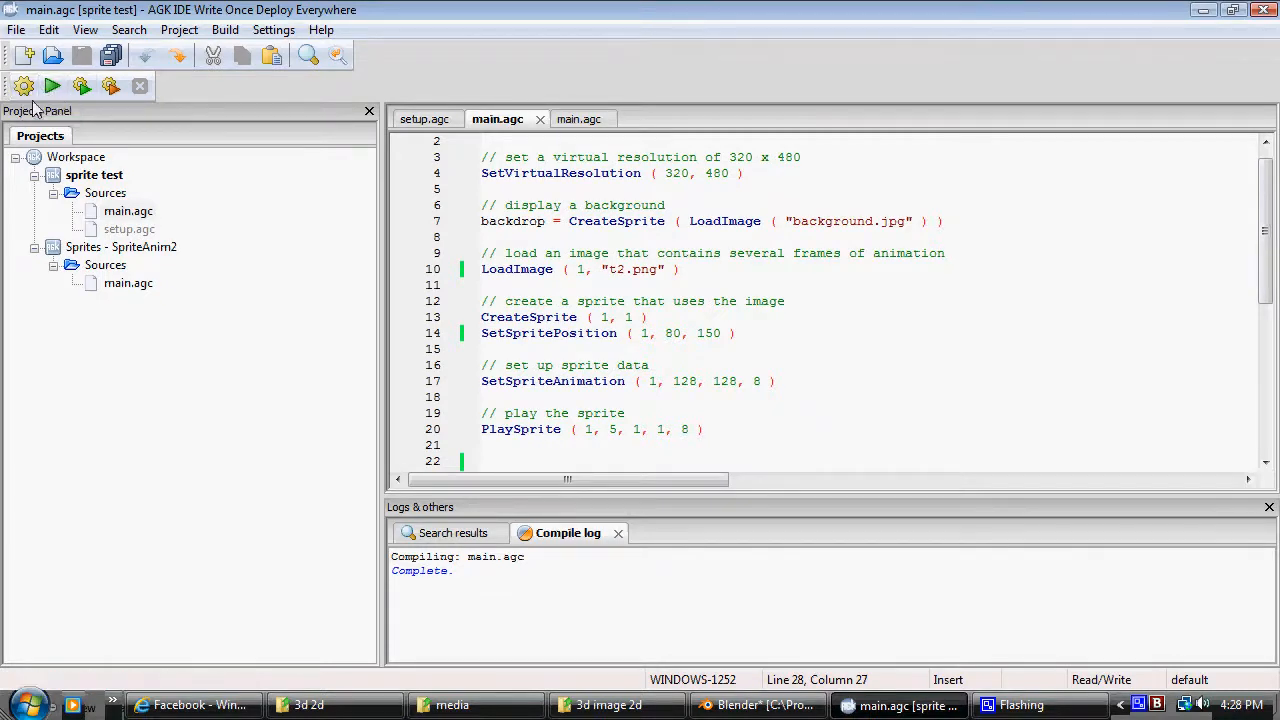
left_click(25, 88)
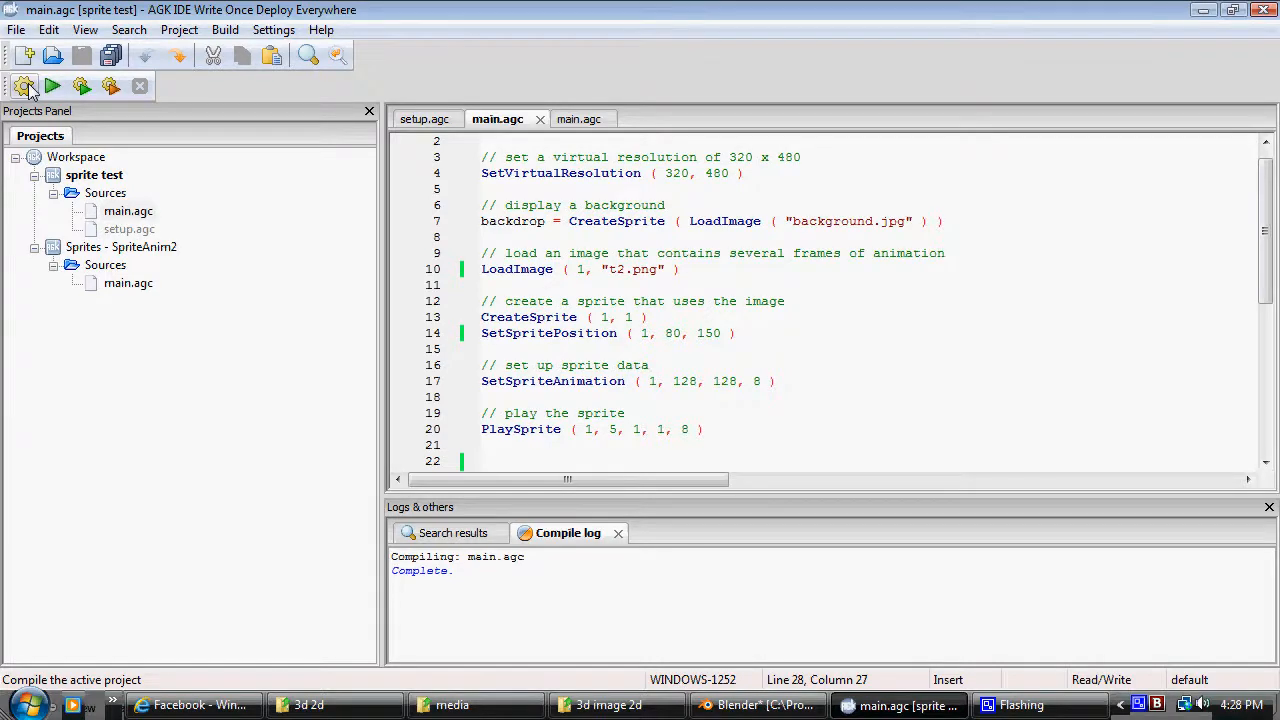
left_click(53, 88)
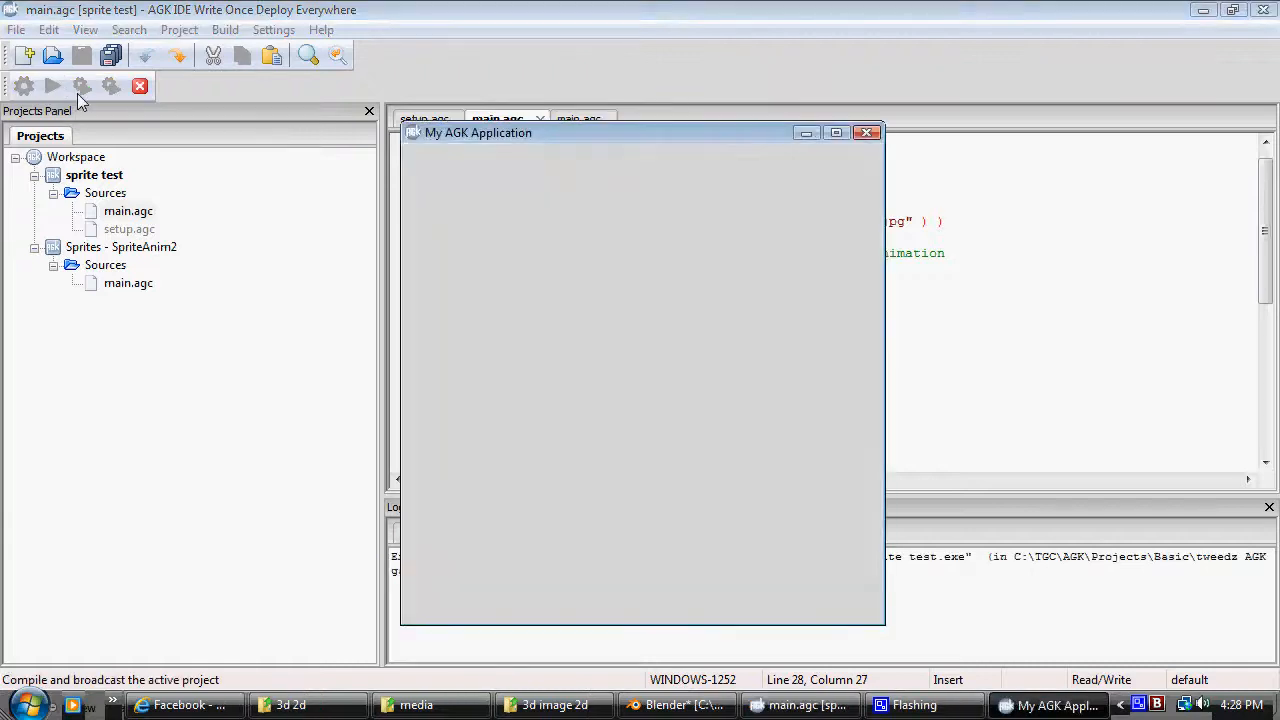